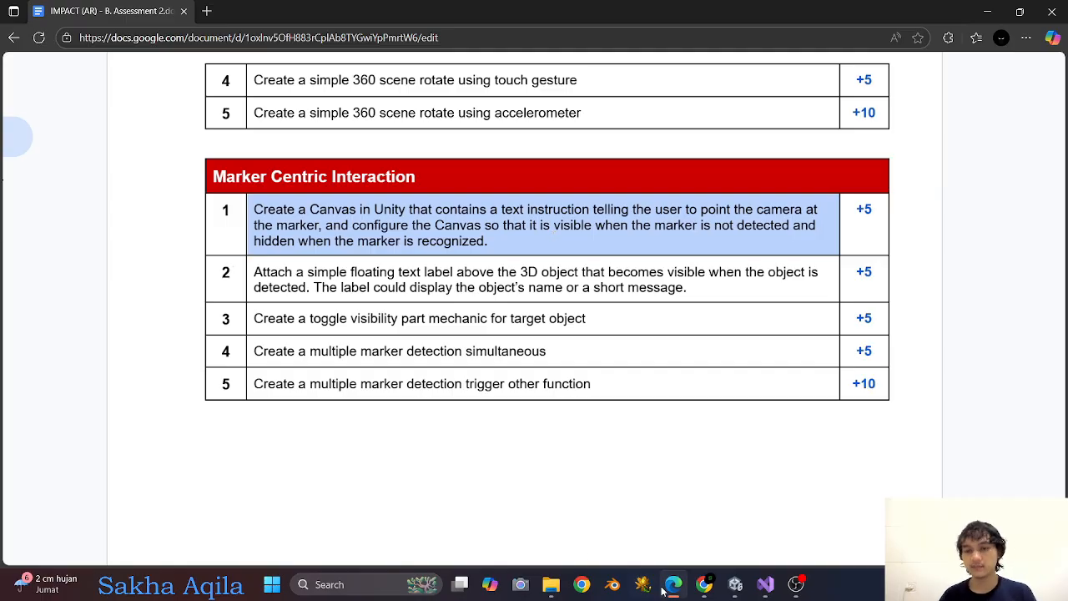
# Switch to the Unity editor and widen the Scene view beside the Game view.
pyautogui.click(728, 578)
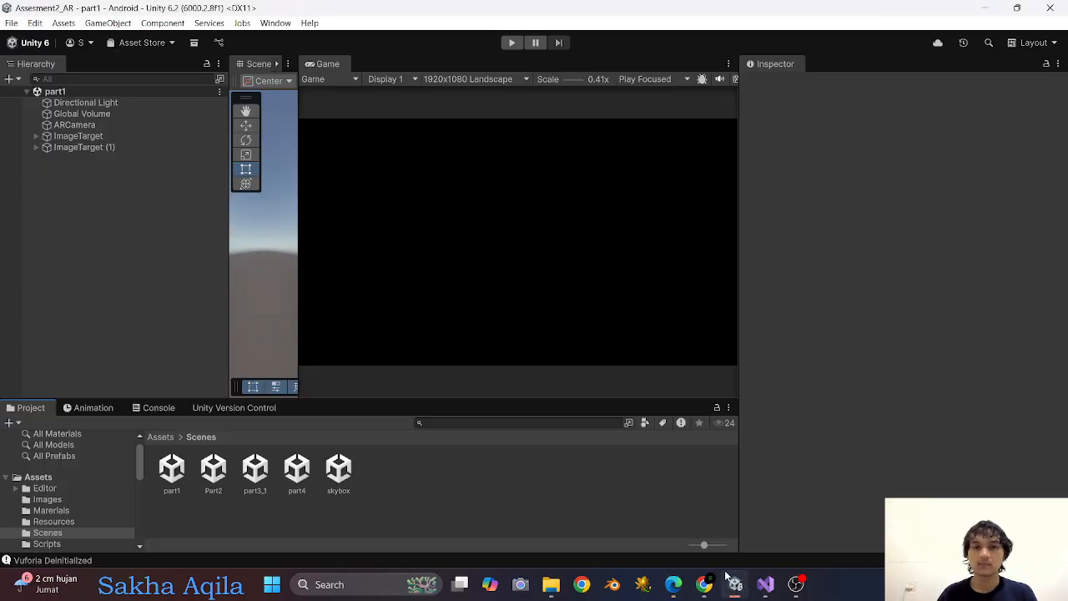
pyautogui.moveTo(299, 209); pyautogui.dragTo(538, 213)
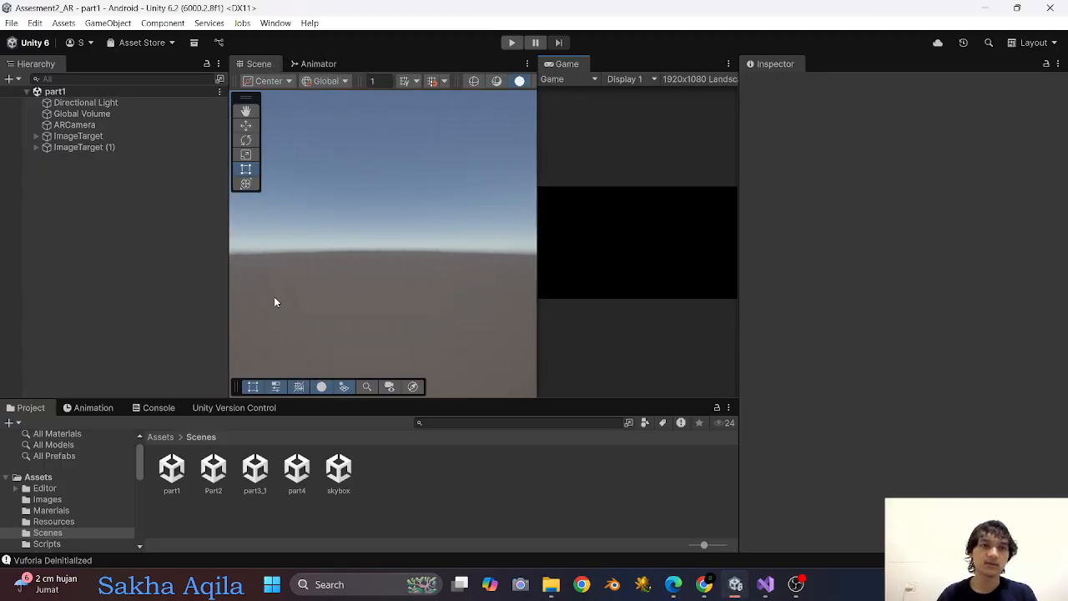
pyautogui.click(172, 471)
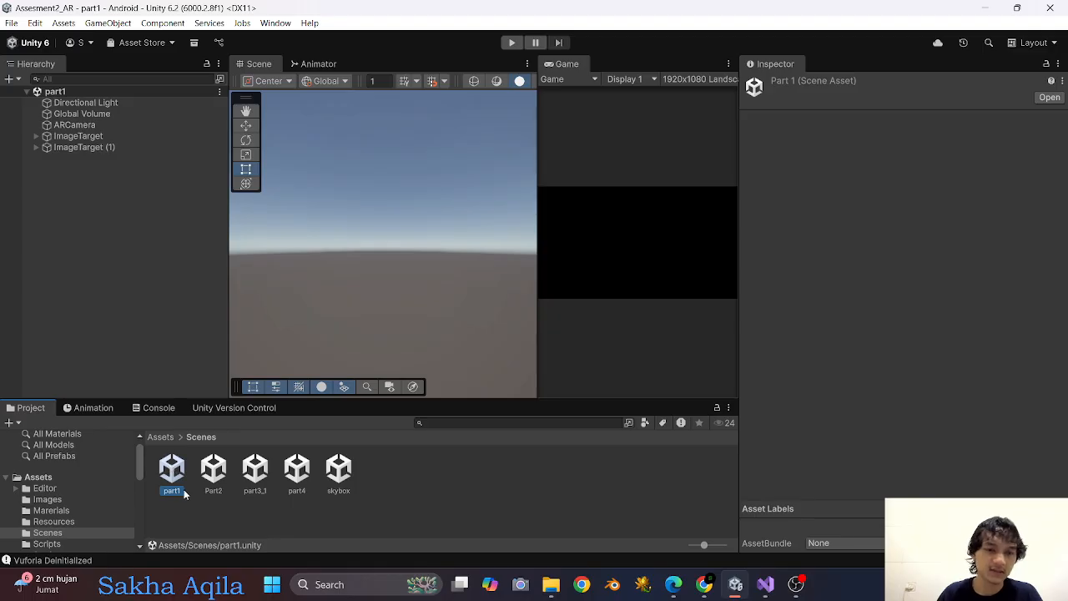
pyautogui.click(78, 136)
pyautogui.scroll(3, 326, 281)
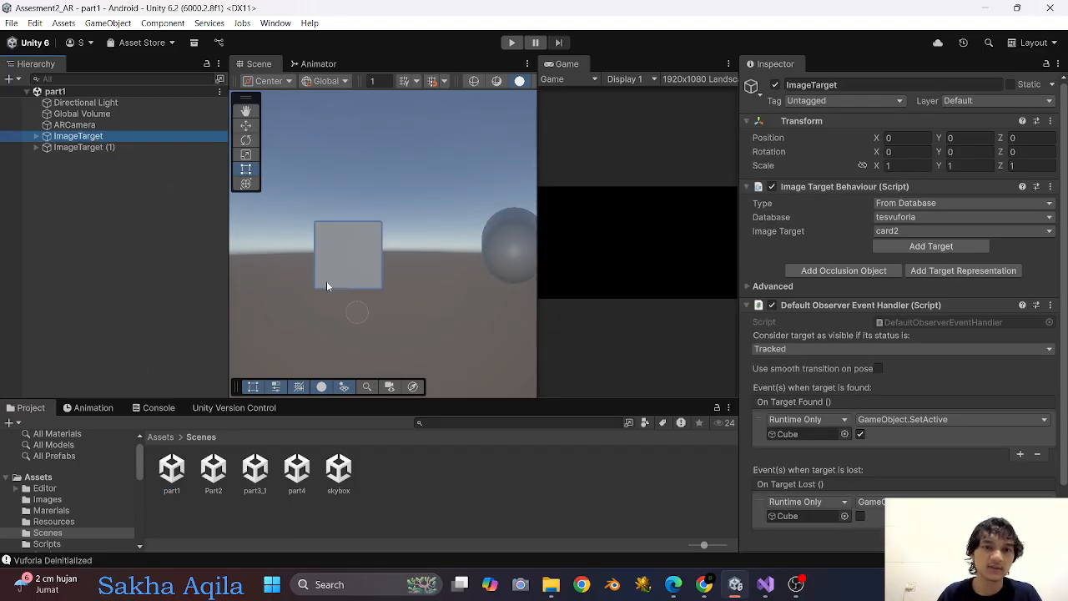
pyautogui.hotkey('ctrl', 'd')
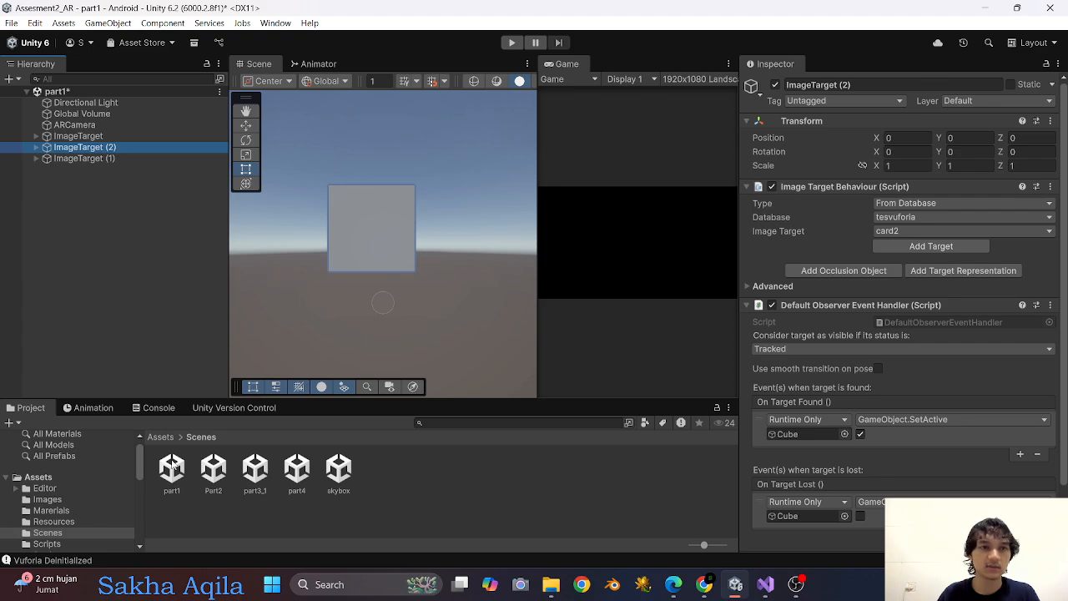
pyautogui.hotkey('ctrl', 'z')
# Duplicate the part1 scene as part4_1 and open the copy.
pyautogui.click(174, 474)
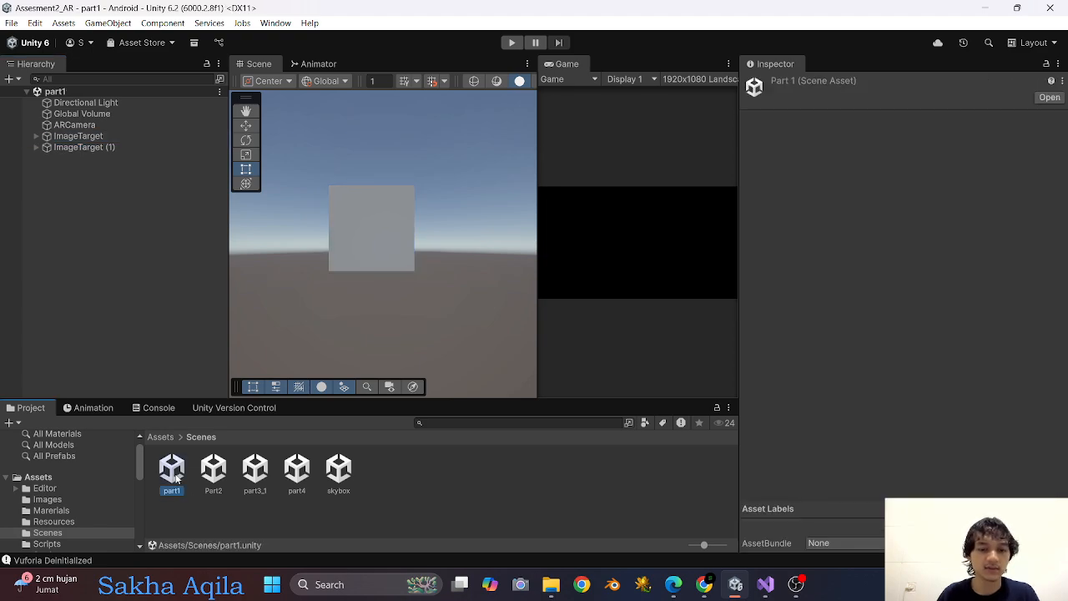
pyautogui.hotkey('ctrl', 'd')
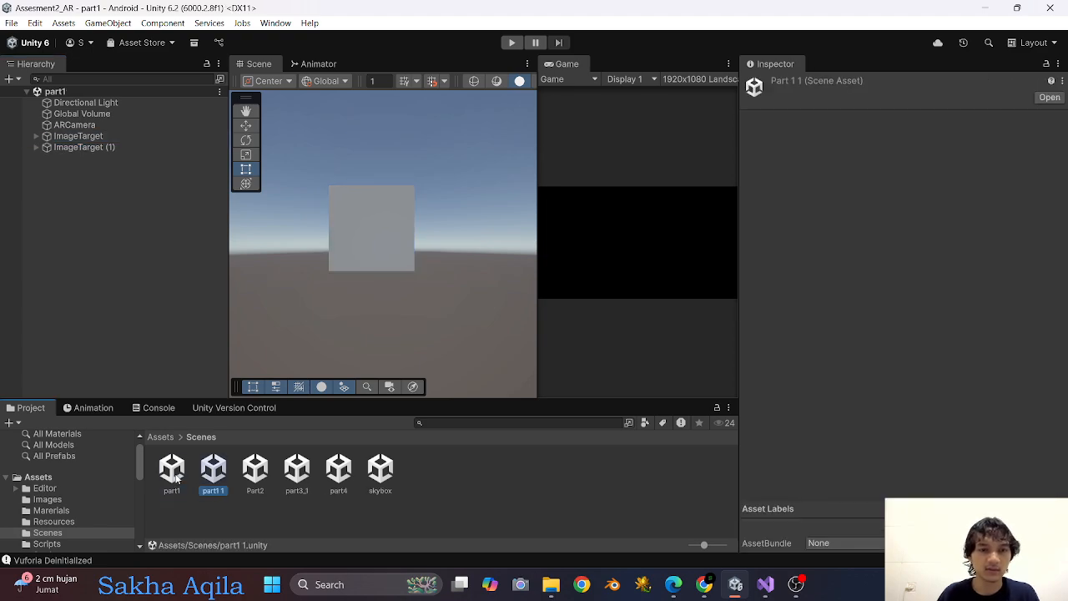
pyautogui.click(216, 492)
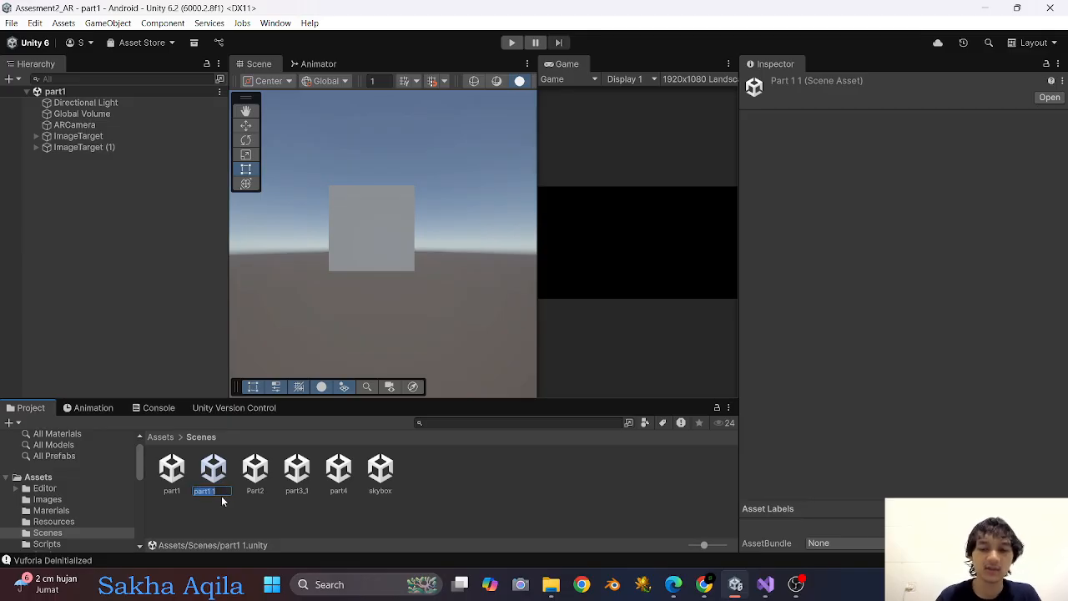
pyautogui.write('pa')
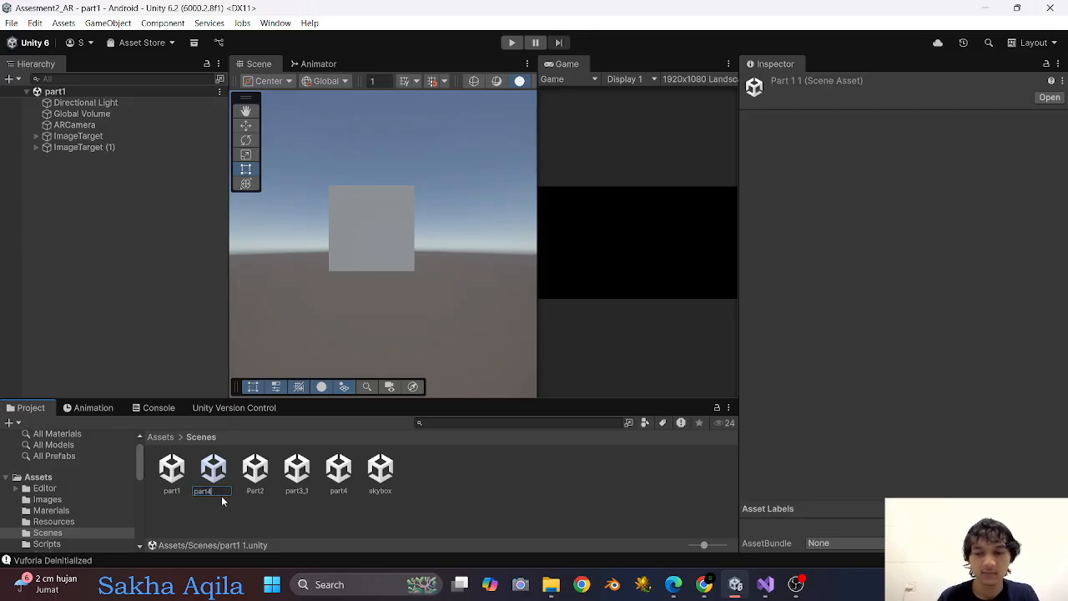
pyautogui.press('Return')
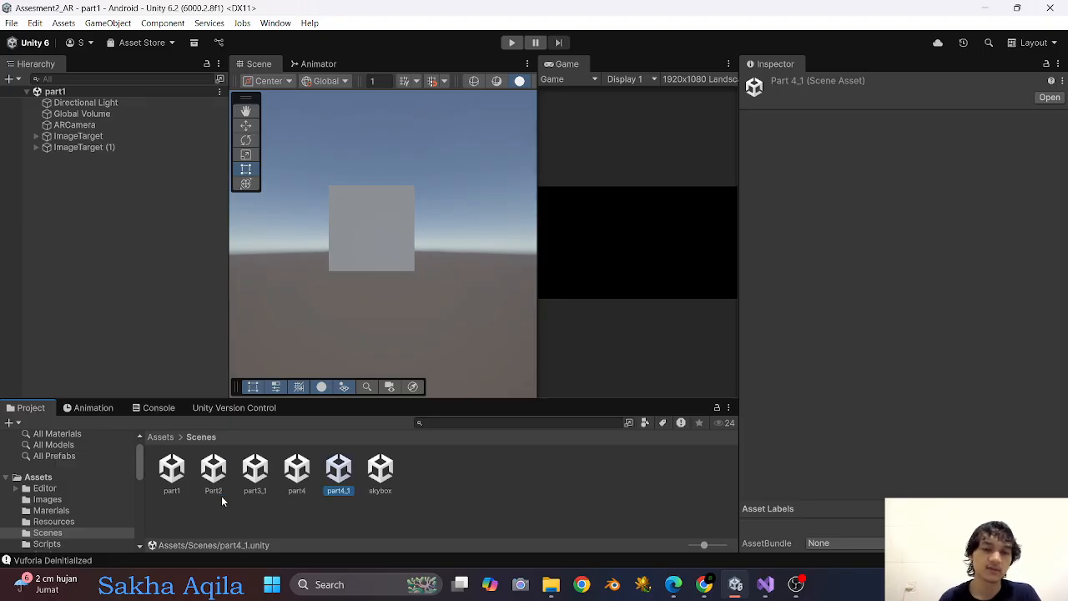
pyautogui.doubleClick(348, 486)
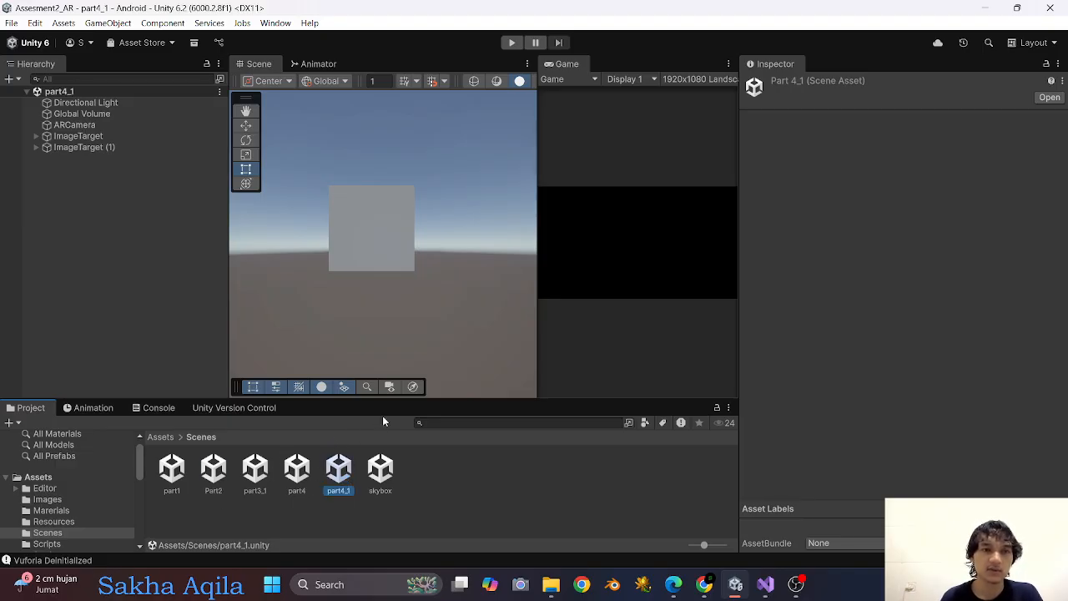
# Add a TextMeshPro UI text object to the part4_1 scene.
pyautogui.rightClick(100, 310)
pyautogui.moveTo(175, 462)
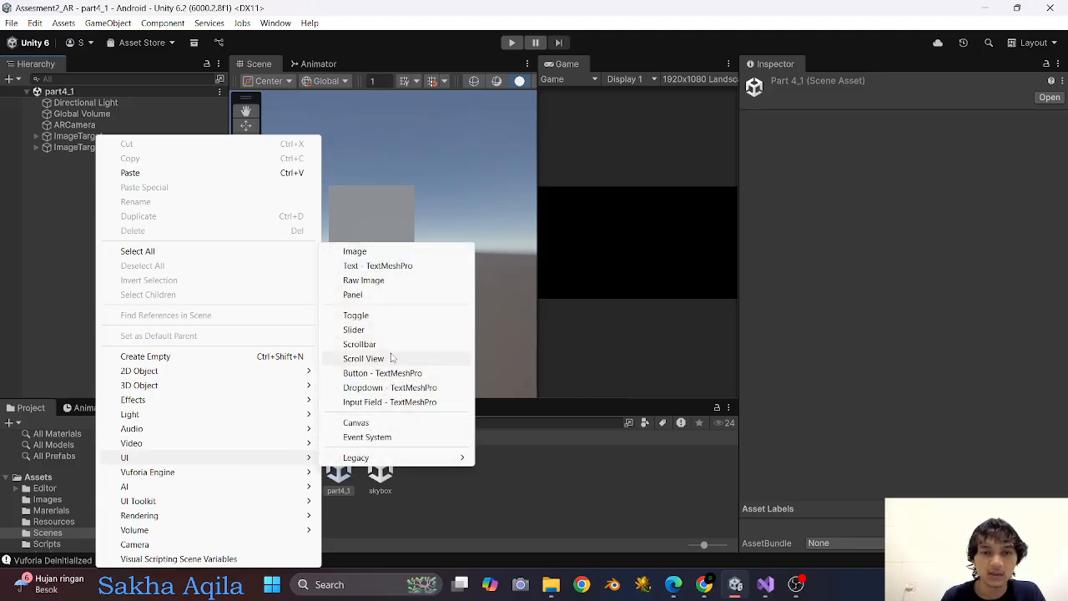
pyautogui.click(384, 266)
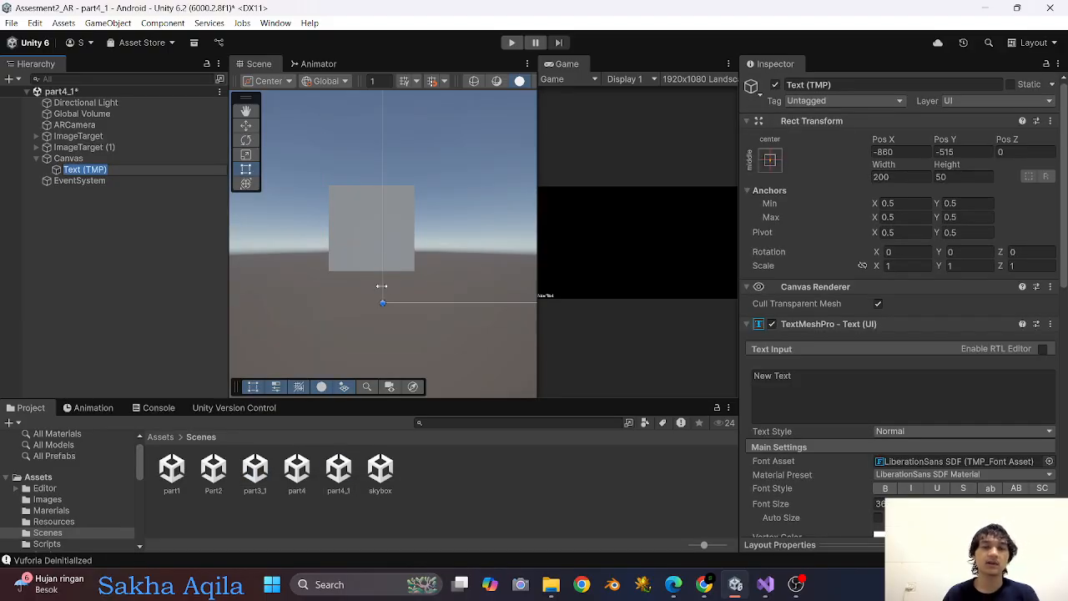
pyautogui.scroll(-5, 417, 248)
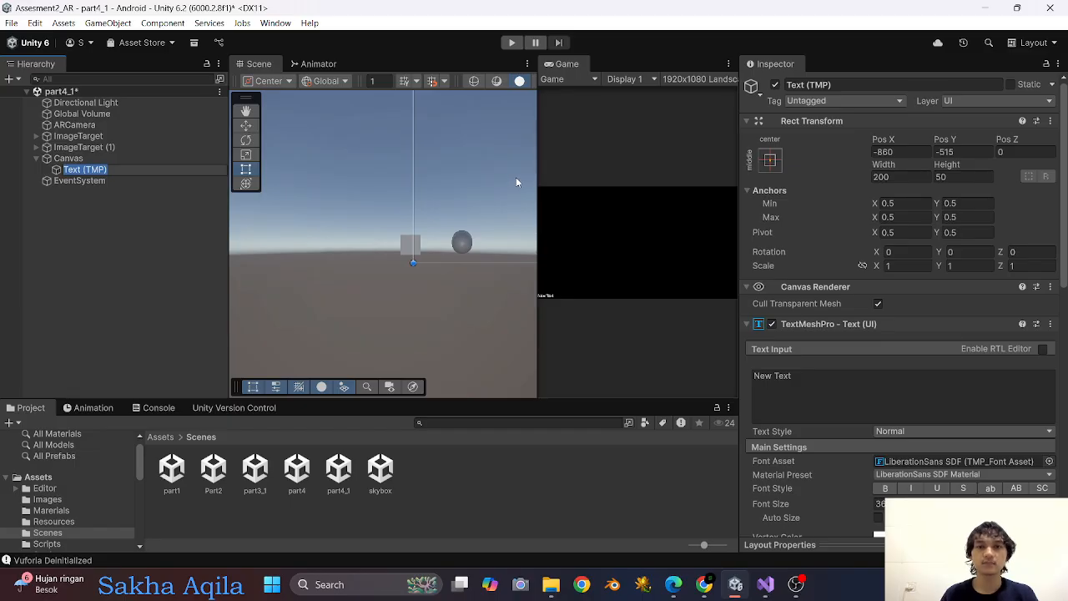
pyautogui.moveTo(516, 182); pyautogui.dragTo(272, 258, button='middle')
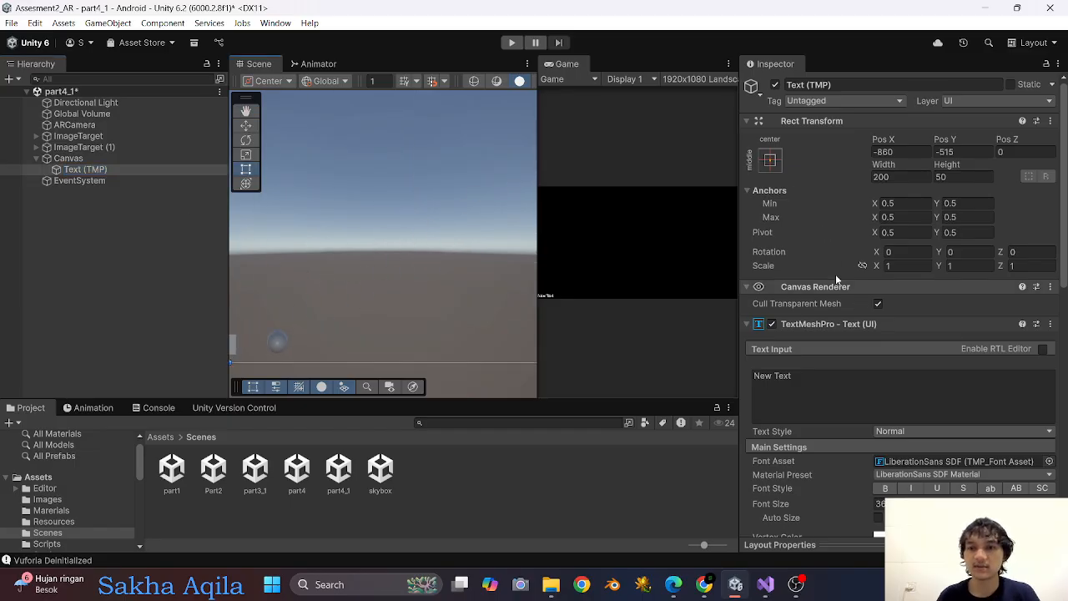
# Set the new text's font size to 50 and make it bold.
pyautogui.scroll(-3, 882, 380)
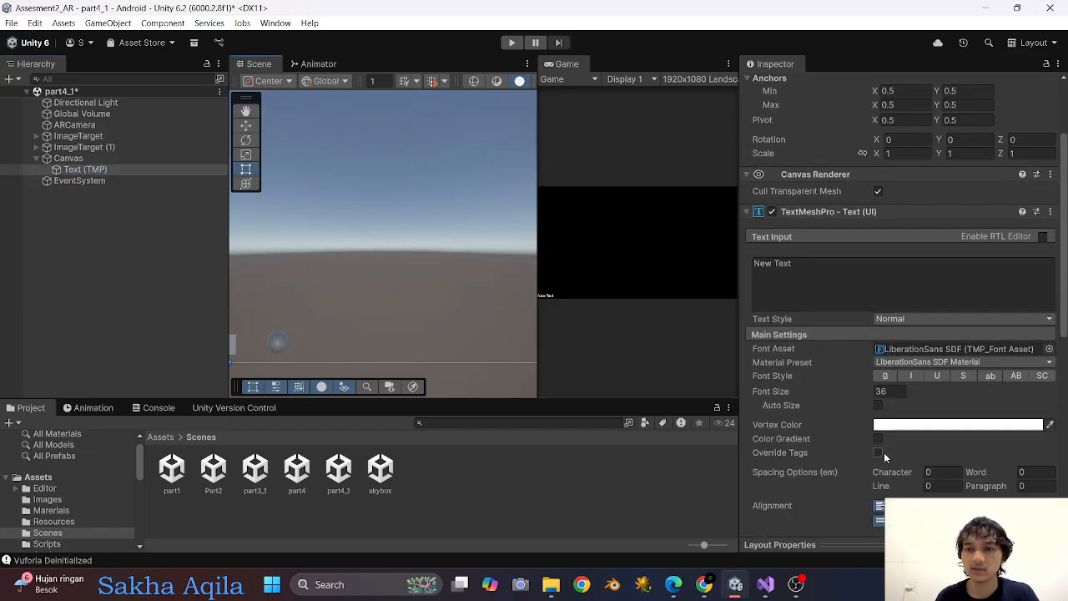
pyautogui.click(894, 392)
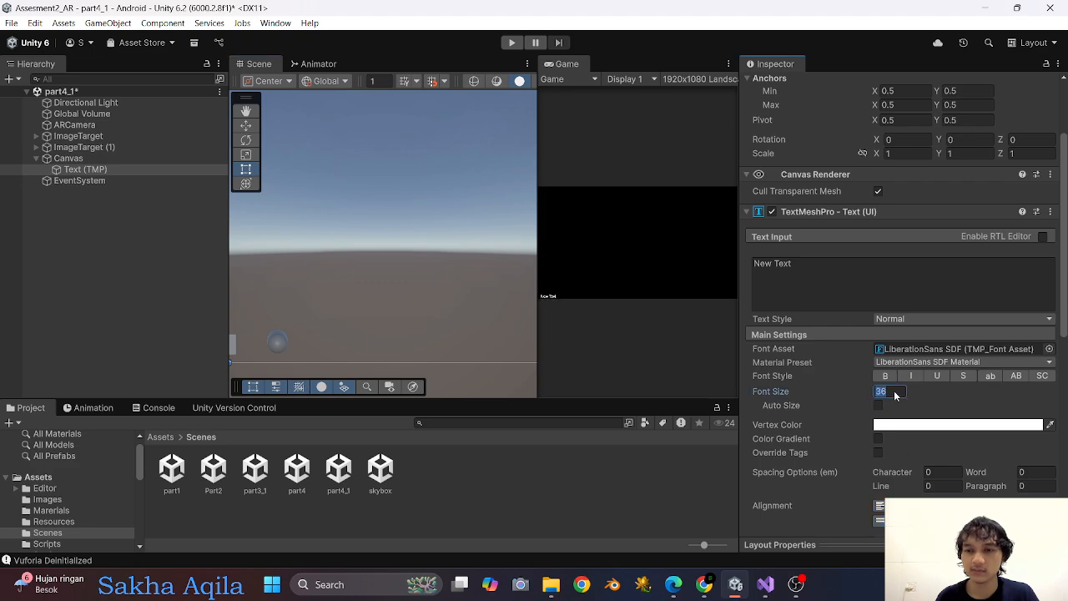
pyautogui.write('50')
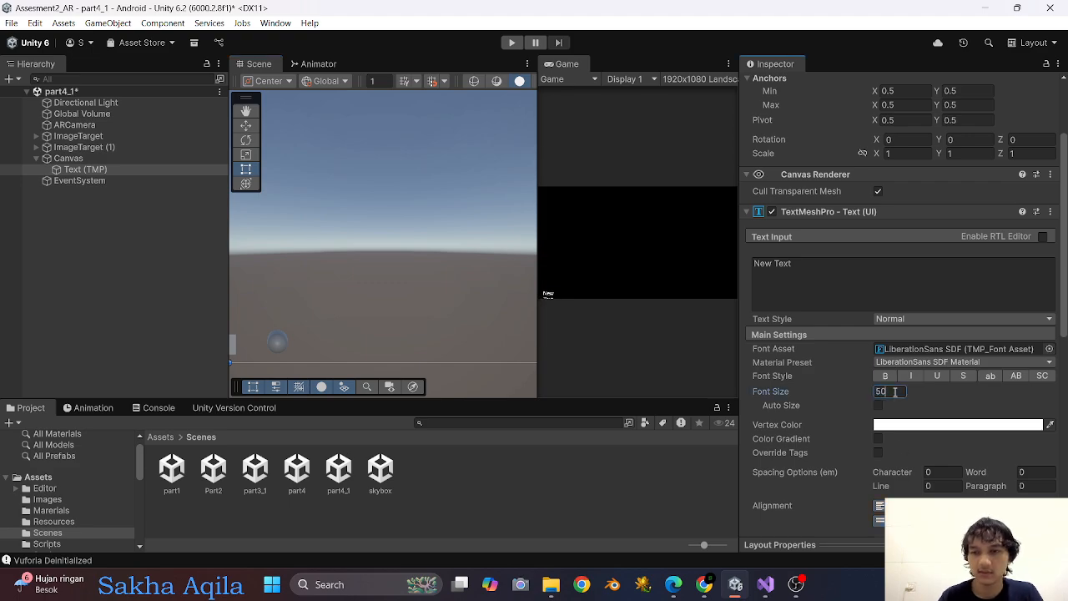
pyautogui.click(884, 376)
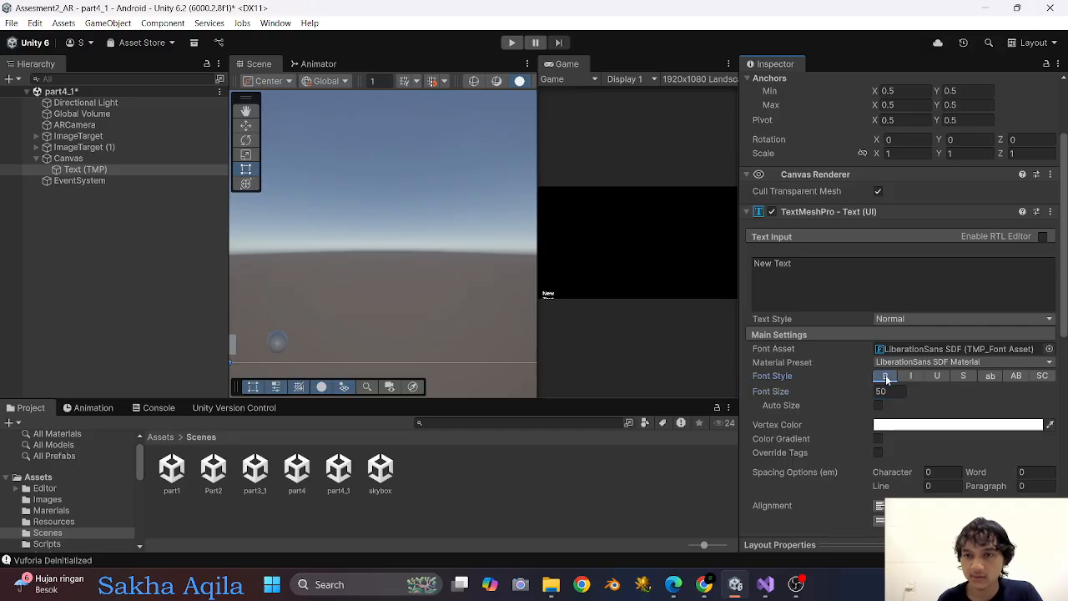
# Position the text at the centre of the canvas using the middle-center anchor preset, including its position.
pyautogui.scroll(3, 792, 274)
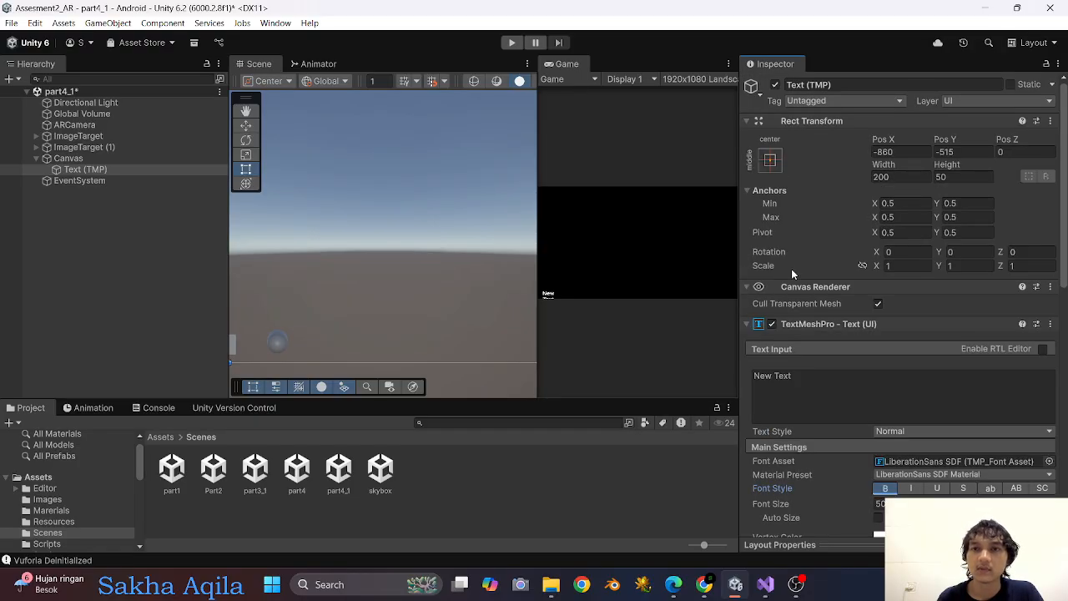
pyautogui.click(770, 161)
pyautogui.press('alt')
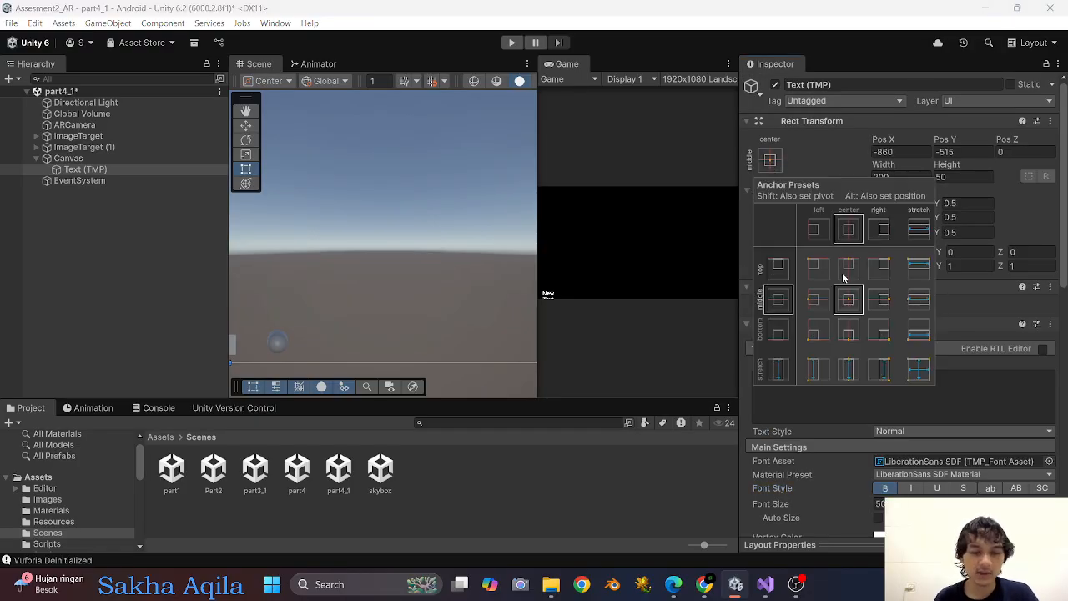
pyautogui.keyDown('alt'); pyautogui.click(849, 300); pyautogui.keyUp('alt')
# Replace the placeholder text with "Point to Market".
pyautogui.click(813, 406)
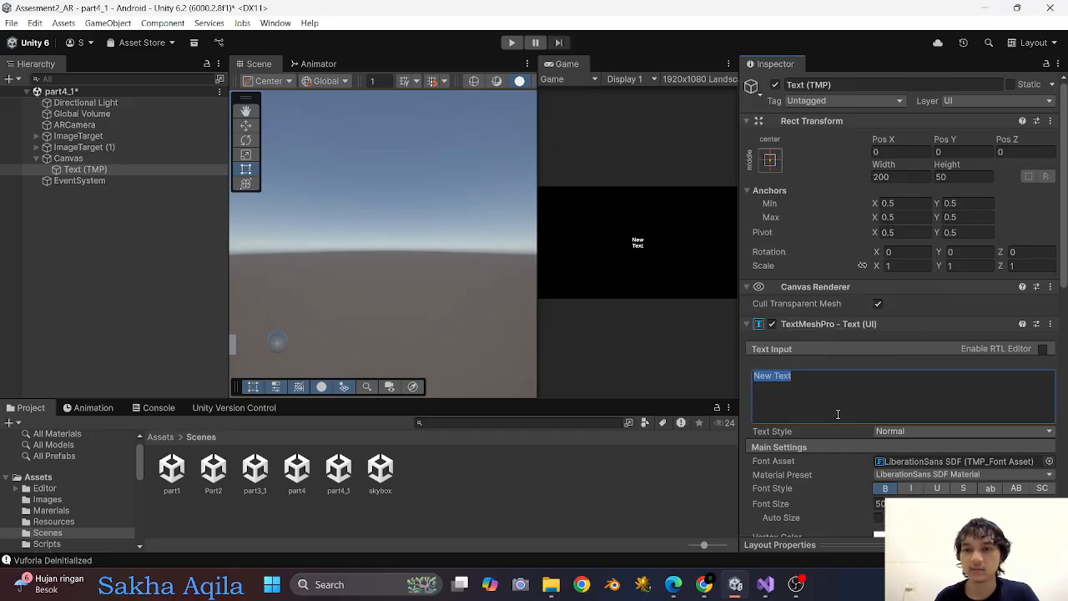
pyautogui.write('P')
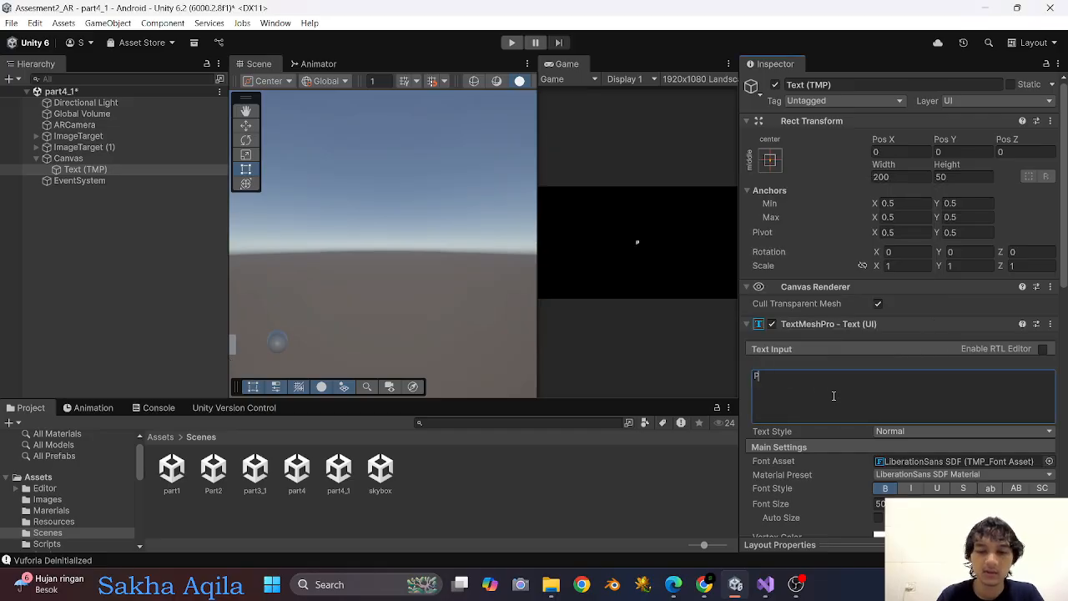
pyautogui.write('oint to M')
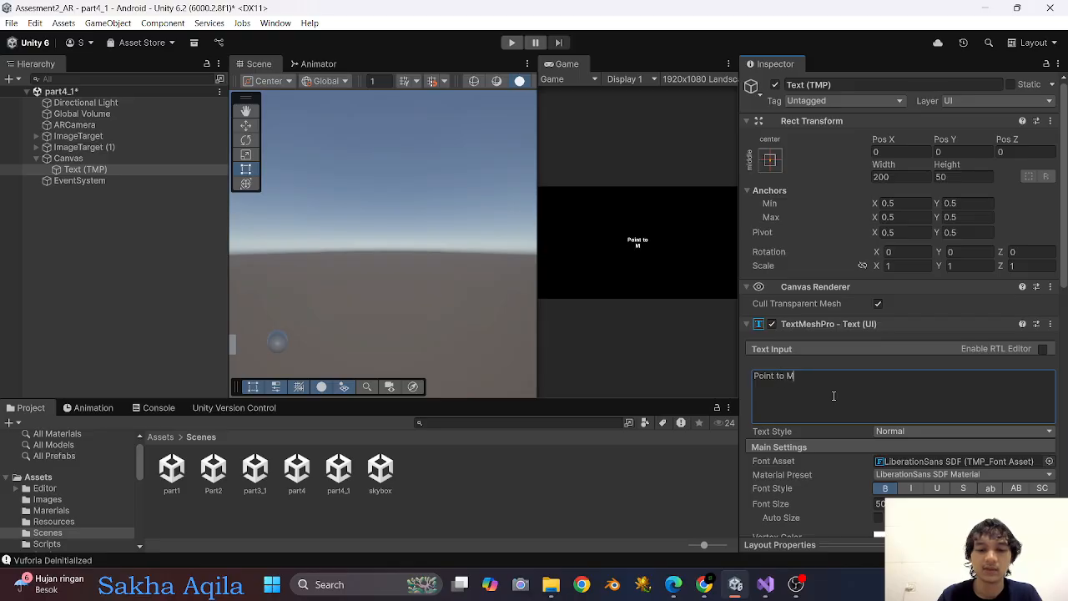
pyautogui.write('arket')
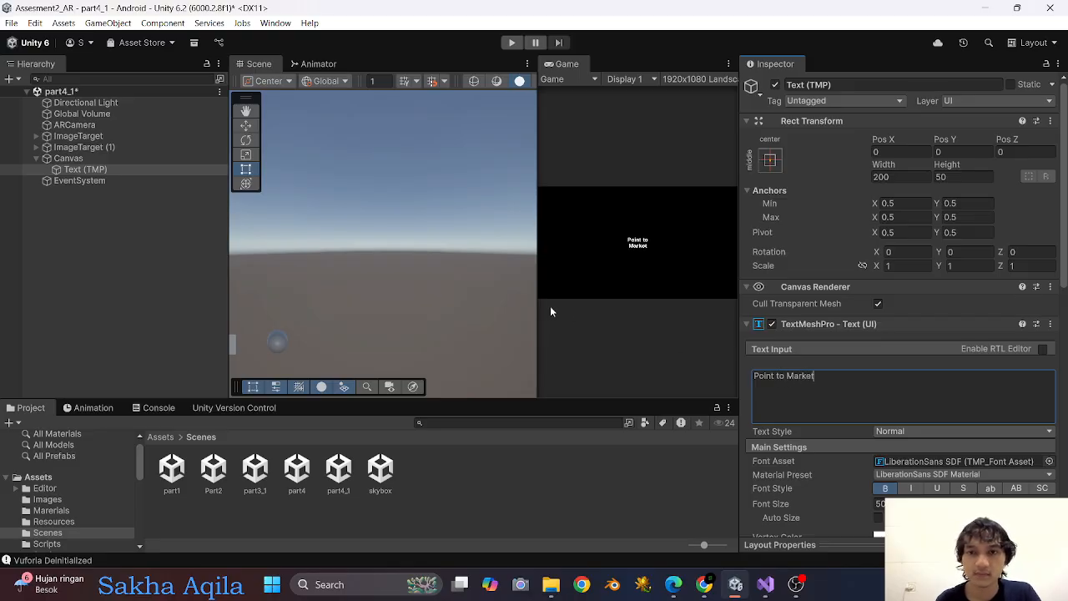
# Enlarge the text's box to about 393 by 64 to fit one line, and re-centre it on the canvas with the middle-center preset.
pyautogui.doubleClick(131, 168)
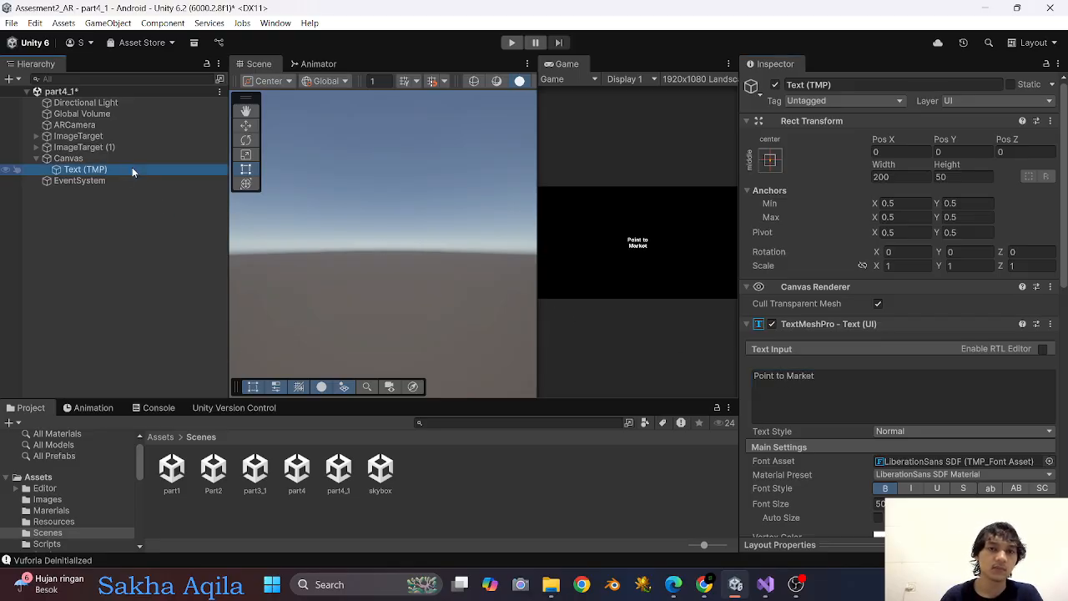
pyautogui.scroll(-3, 435, 213)
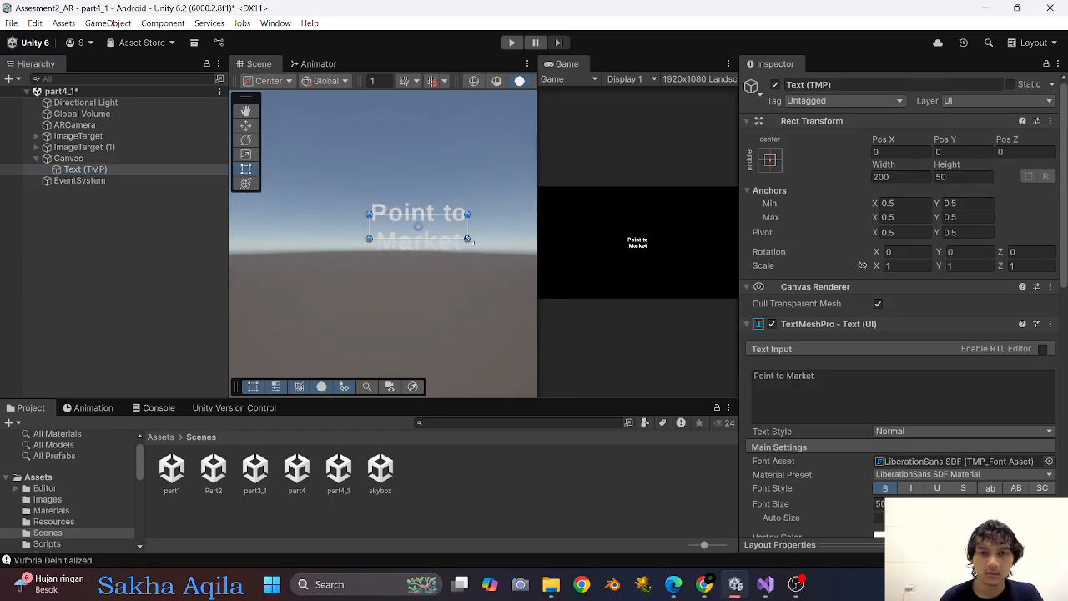
pyautogui.moveTo(471, 241); pyautogui.dragTo(565, 249)
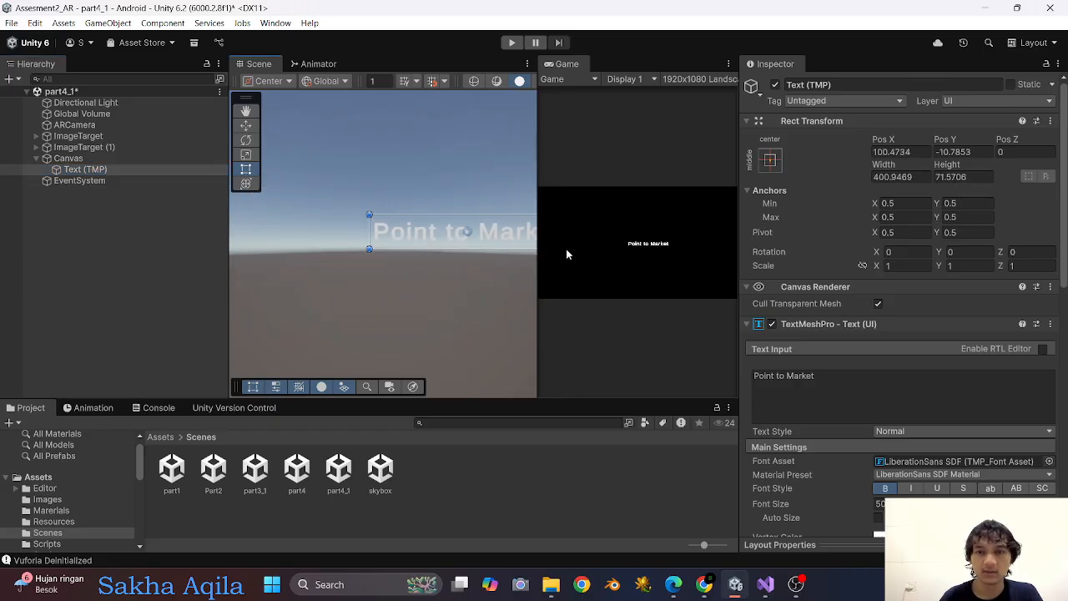
pyautogui.click(769, 162)
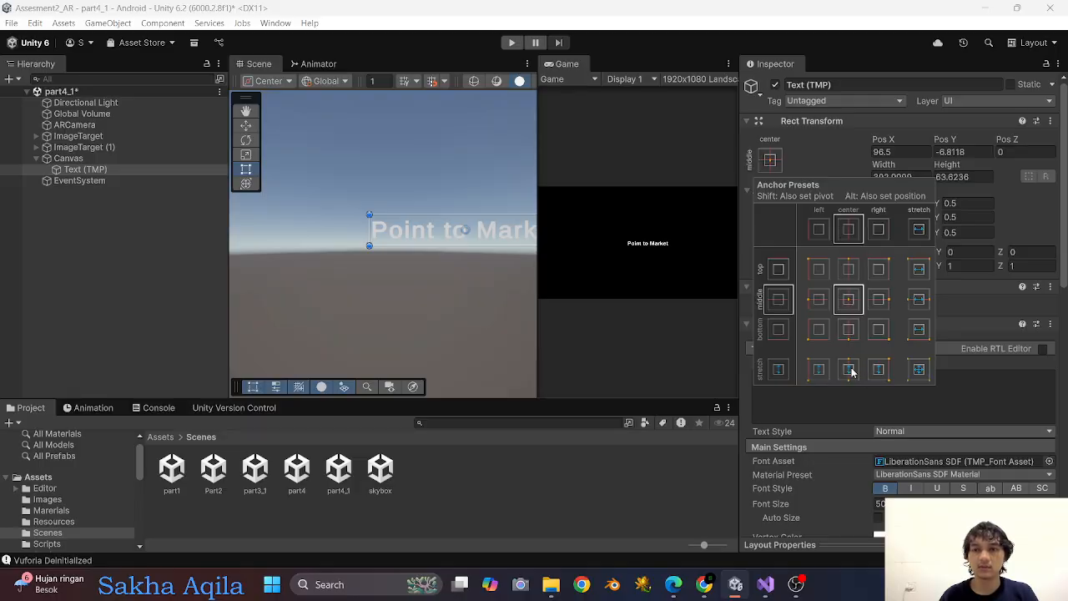
pyautogui.press('alt')
pyautogui.keyDown('alt'); pyautogui.click(848, 302); pyautogui.keyUp('alt')
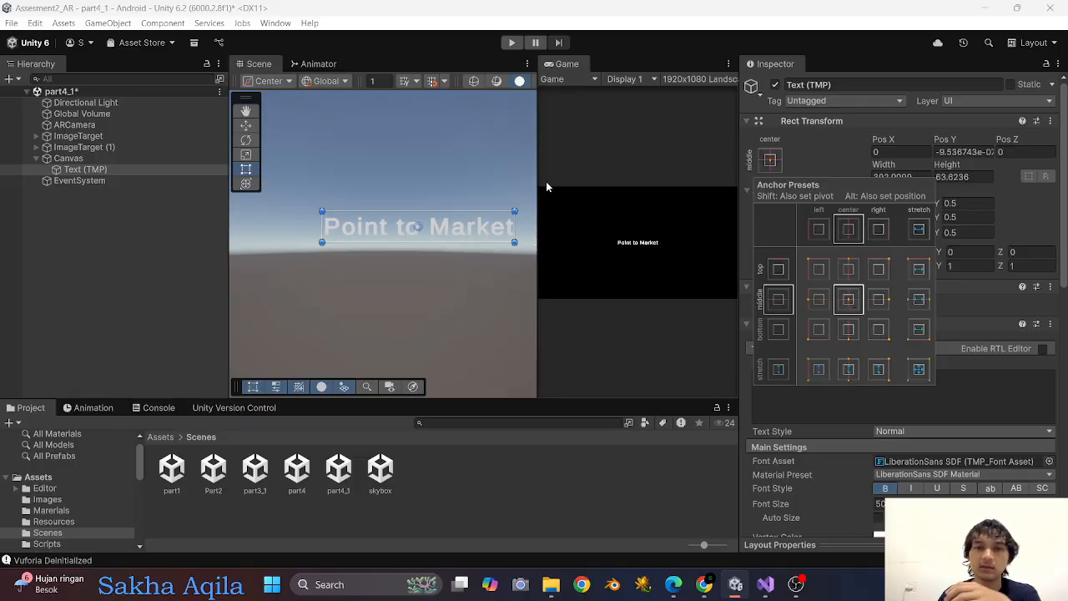
# Set the instruction text's vertex color to black (000000) and deactivate the text object.
pyautogui.moveTo(537, 150); pyautogui.dragTo(416, 152)
pyautogui.scroll(-3, 949, 393)
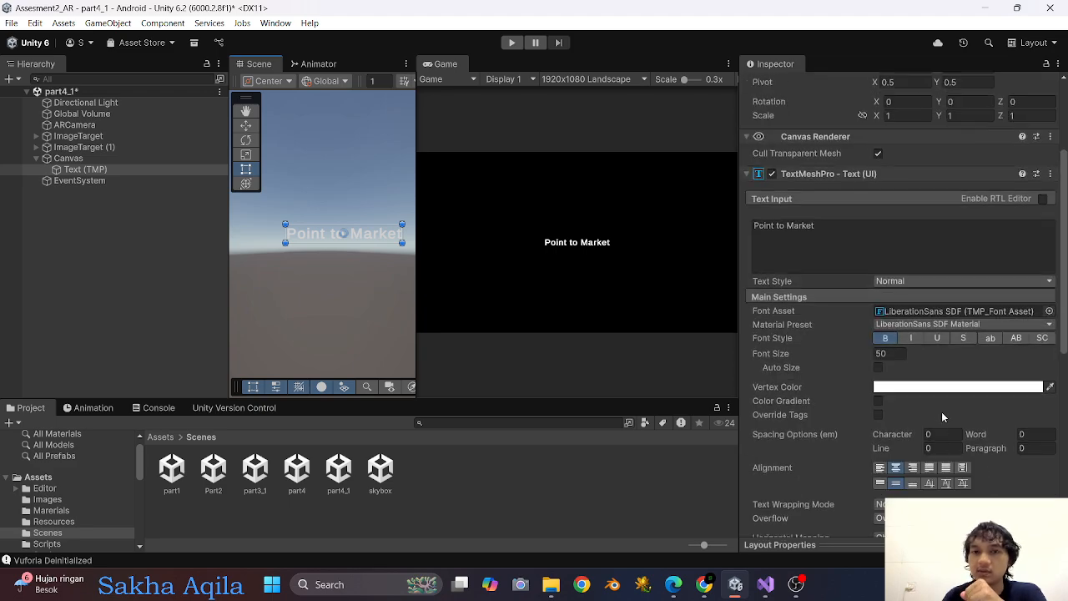
pyautogui.click(939, 387)
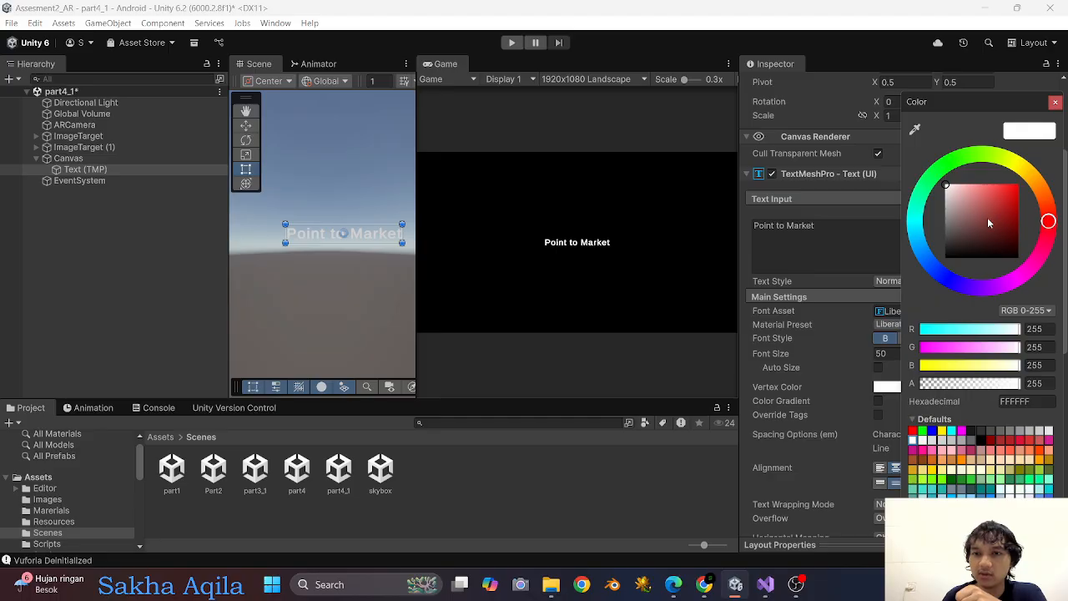
pyautogui.moveTo(989, 223); pyautogui.dragTo(938, 271)
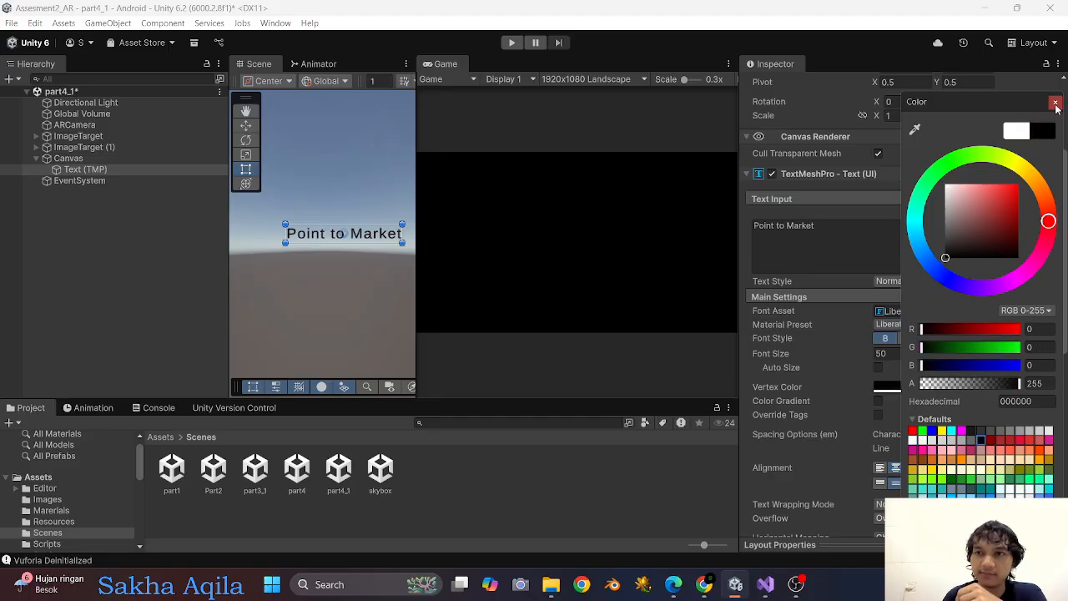
pyautogui.click(1056, 101)
pyautogui.scroll(3, 782, 118)
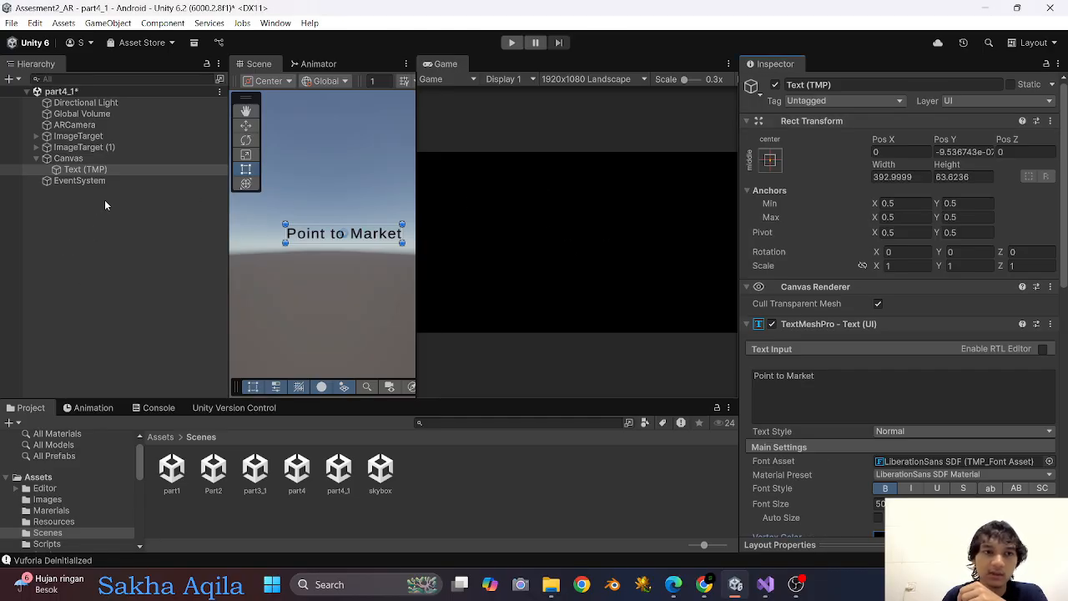
pyautogui.click(775, 85)
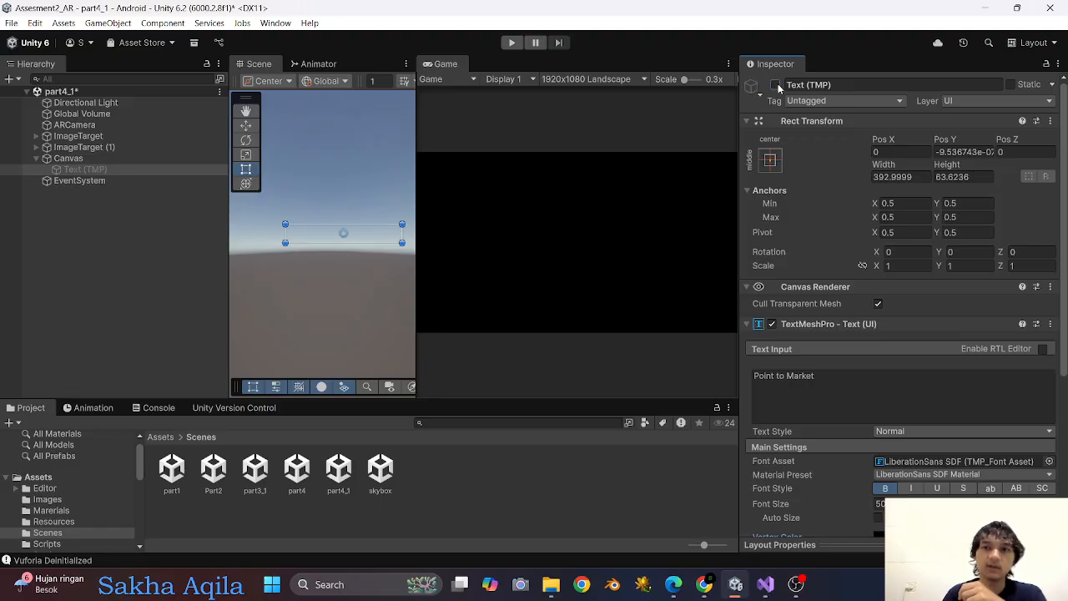
# Add an On Target Found event to ImageTarget that calls GameObject.SetActive on Text (TMP) with the value unticked.
pyautogui.moveTo(418, 126); pyautogui.dragTo(545, 126)
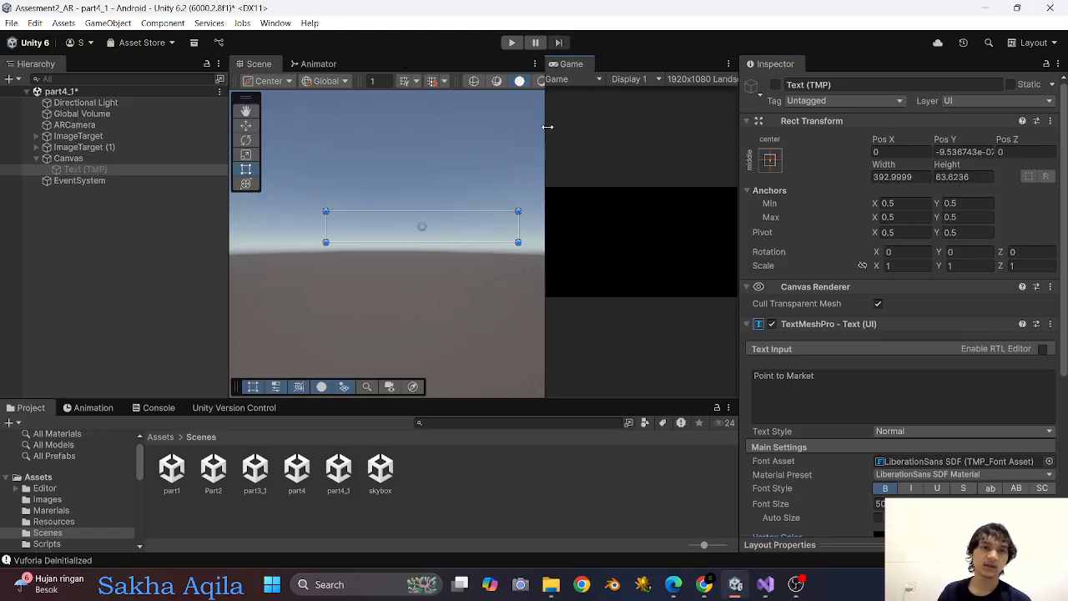
pyautogui.click(79, 136)
pyautogui.scroll(-2, 978, 337)
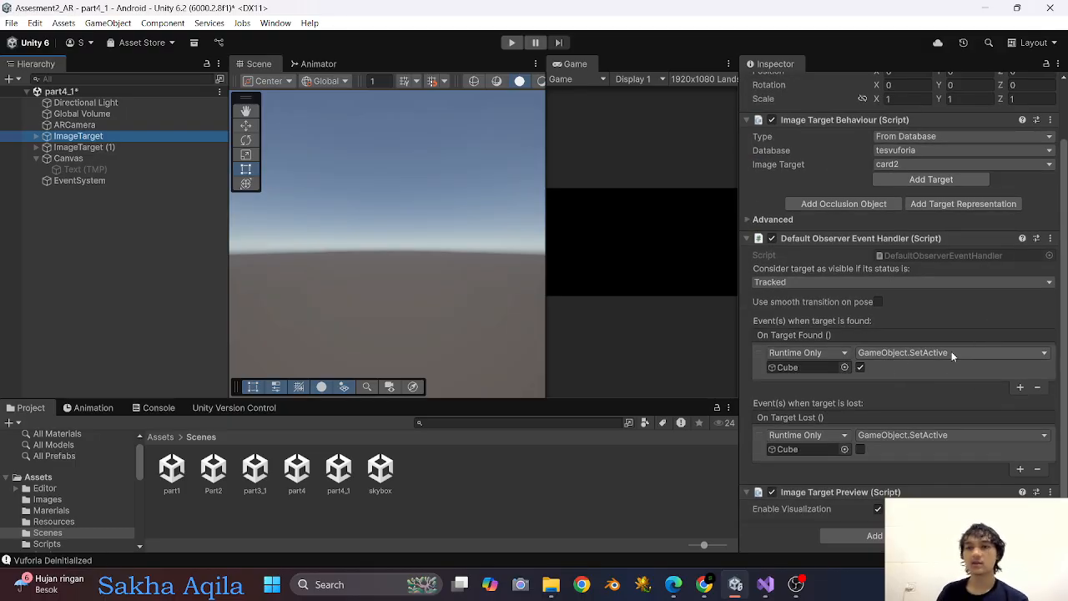
pyautogui.click(1019, 387)
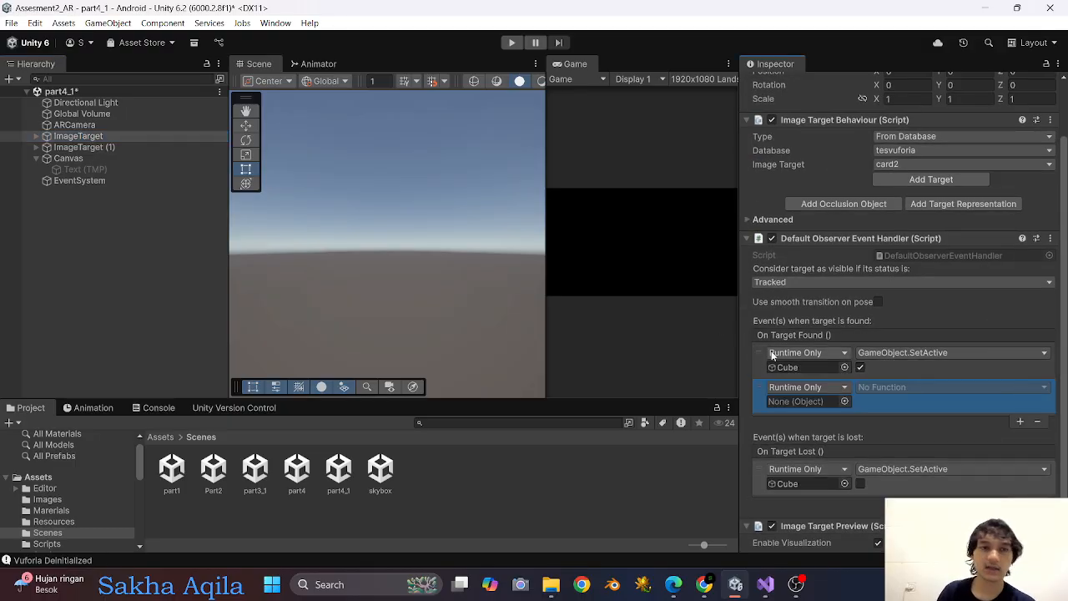
pyautogui.moveTo(83, 170); pyautogui.dragTo(788, 402)
pyautogui.click(917, 387)
pyautogui.moveTo(902, 423)
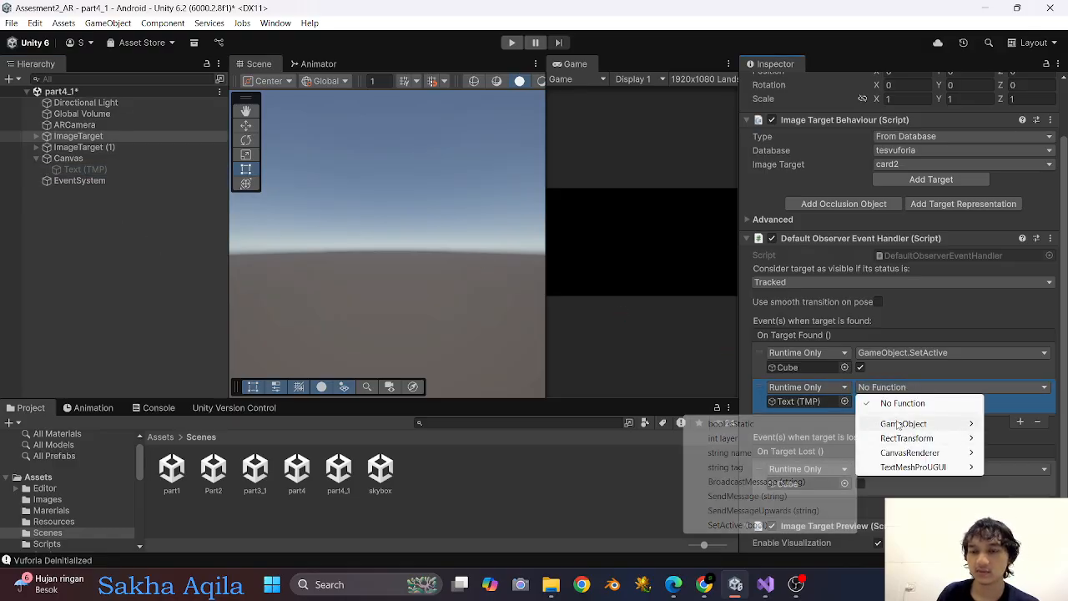
pyautogui.click(734, 521)
pyautogui.click(859, 402)
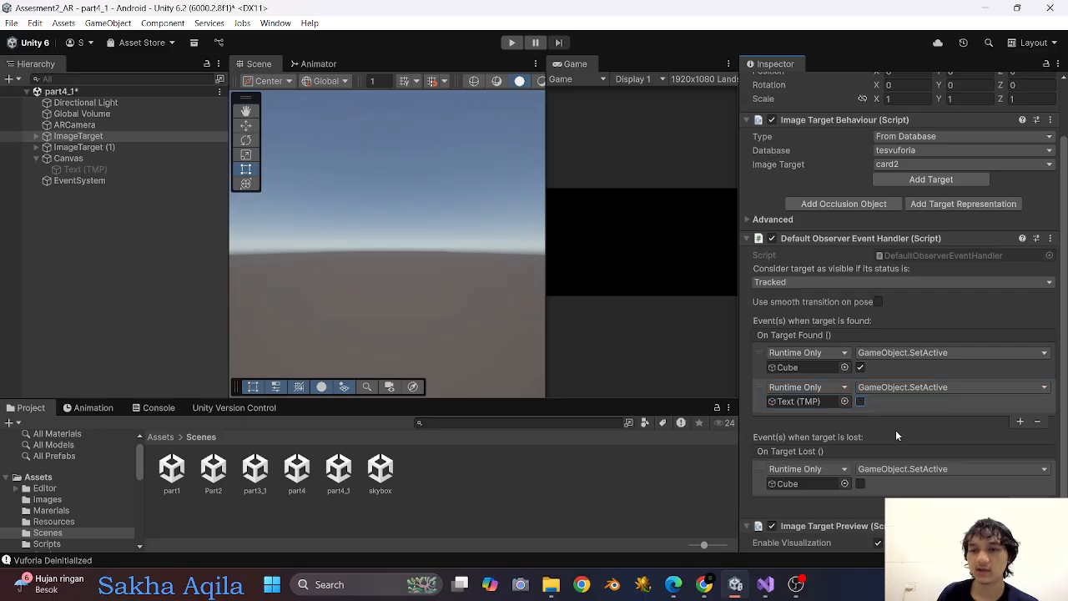
# Add an On Target Lost event to ImageTarget that calls GameObject.SetActive on Text (TMP) with the value ticked.
pyautogui.scroll(-2, 909, 438)
pyautogui.click(1020, 470)
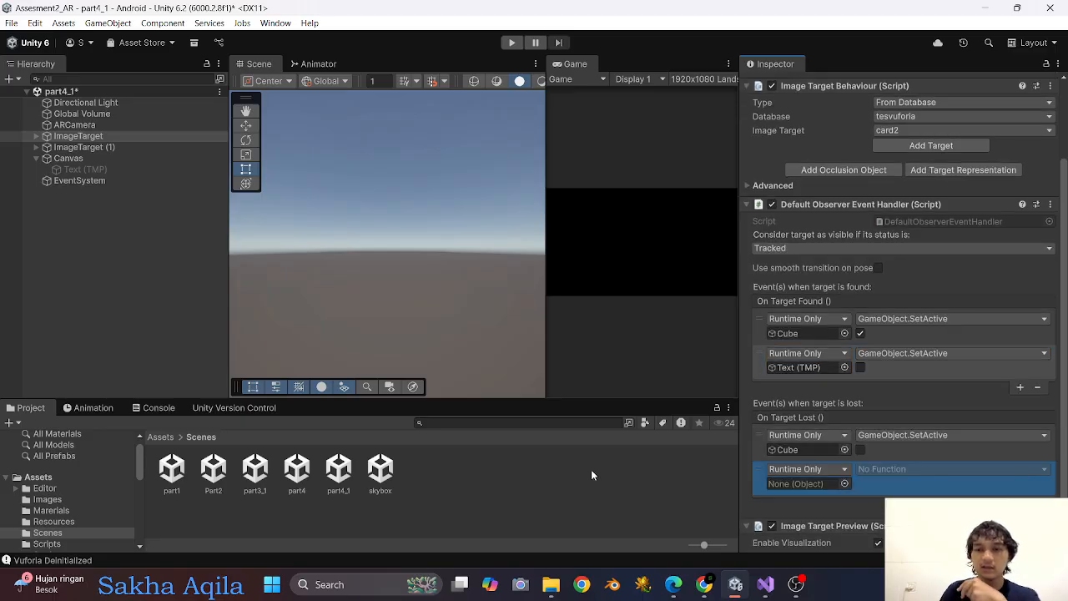
pyautogui.moveTo(79, 170); pyautogui.dragTo(805, 483)
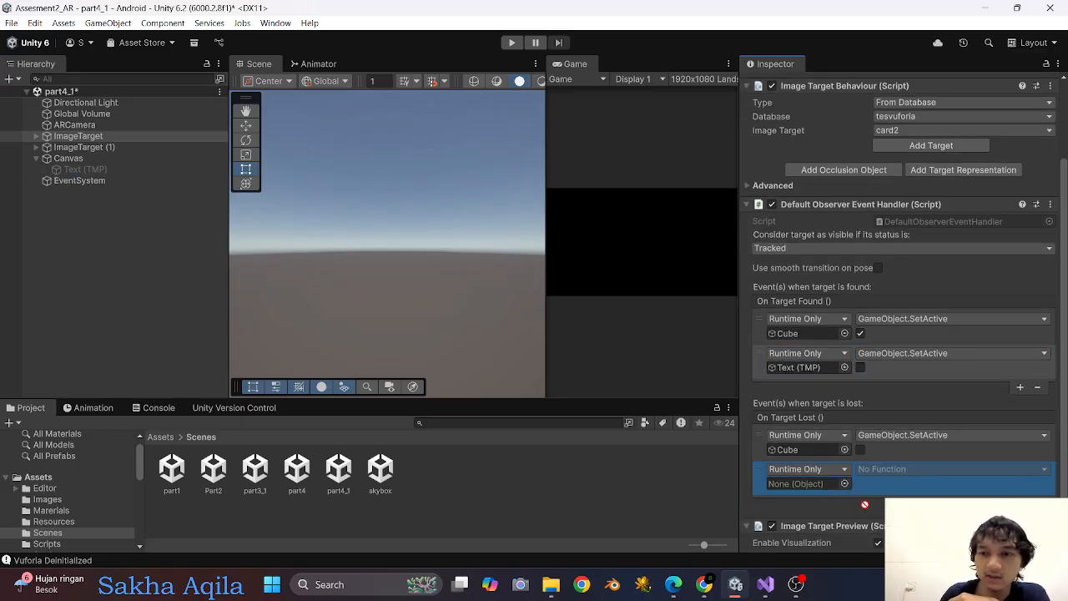
pyautogui.click(897, 469)
pyautogui.moveTo(891, 505)
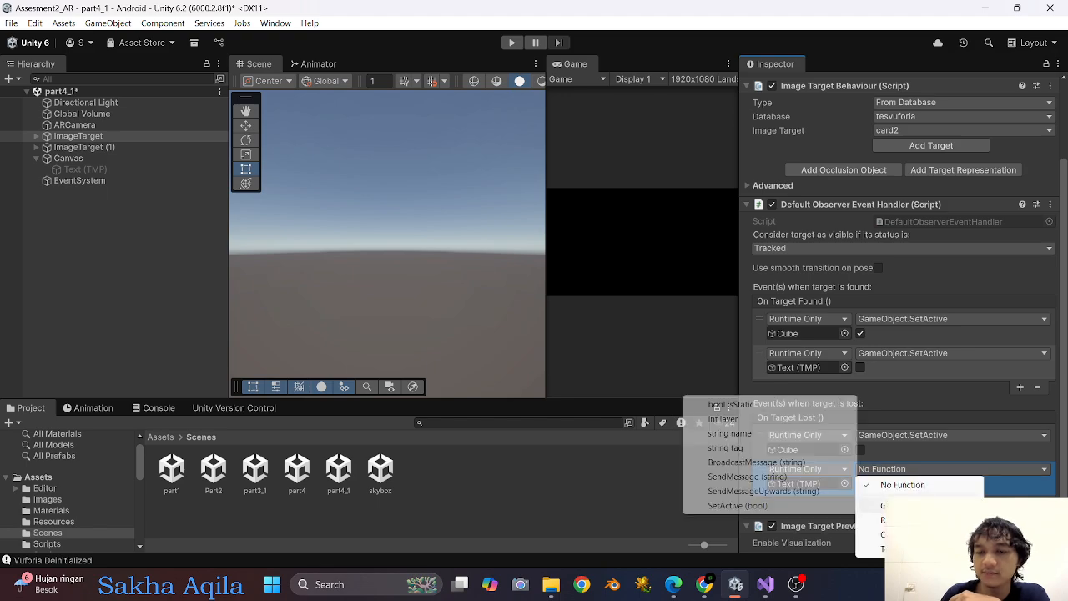
pyautogui.click(776, 507)
pyautogui.click(860, 484)
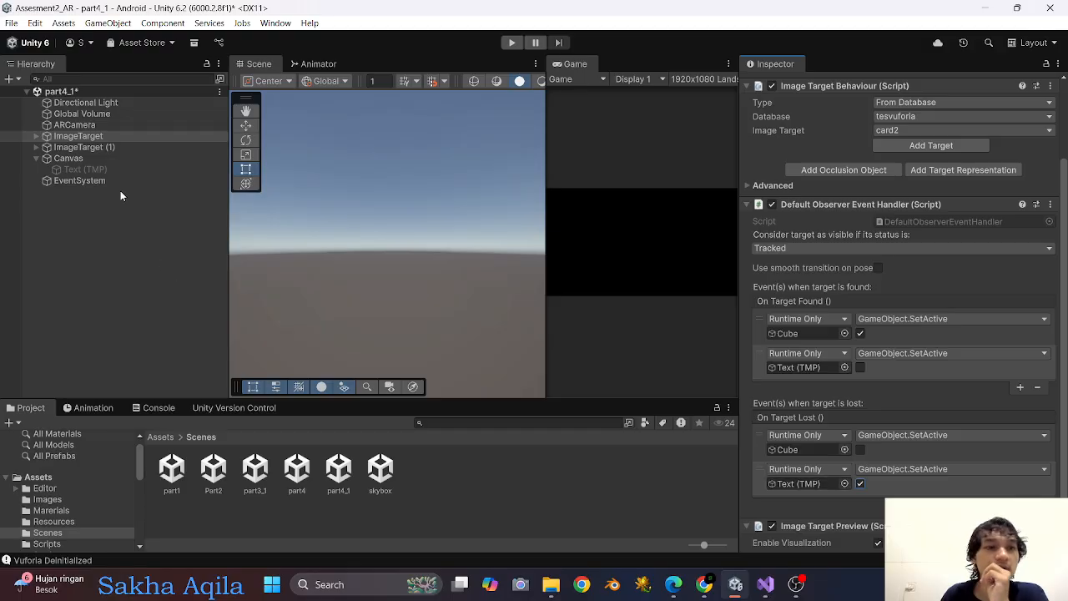
# Add an On Target Found event to ImageTarget (1) that calls GameObject.SetActive on Text (TMP) with the value unticked.
pyautogui.click(84, 147)
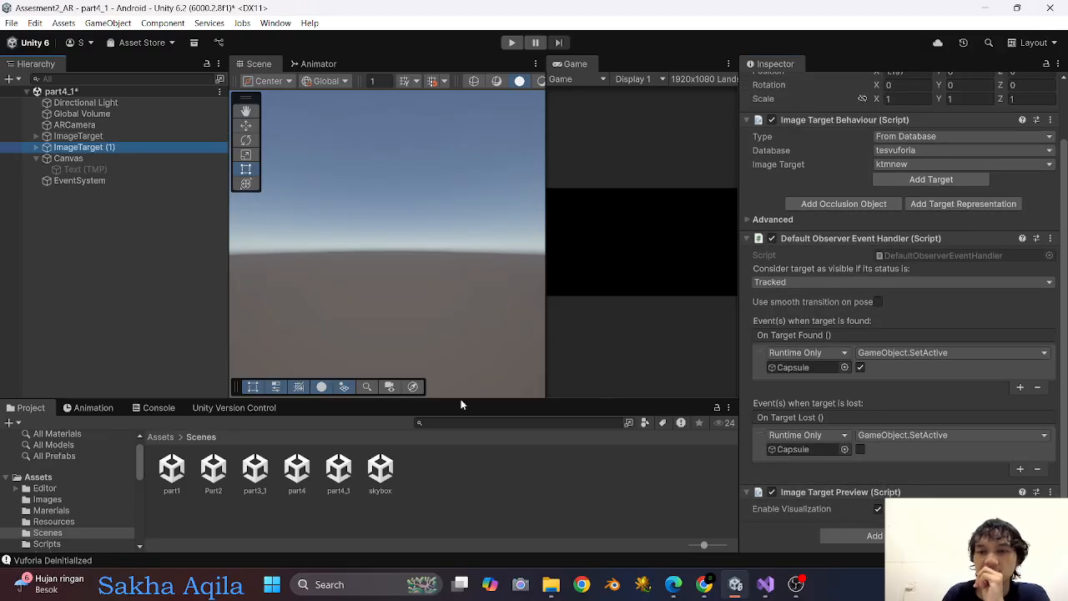
pyautogui.click(1019, 386)
pyautogui.scroll(-1, 918, 429)
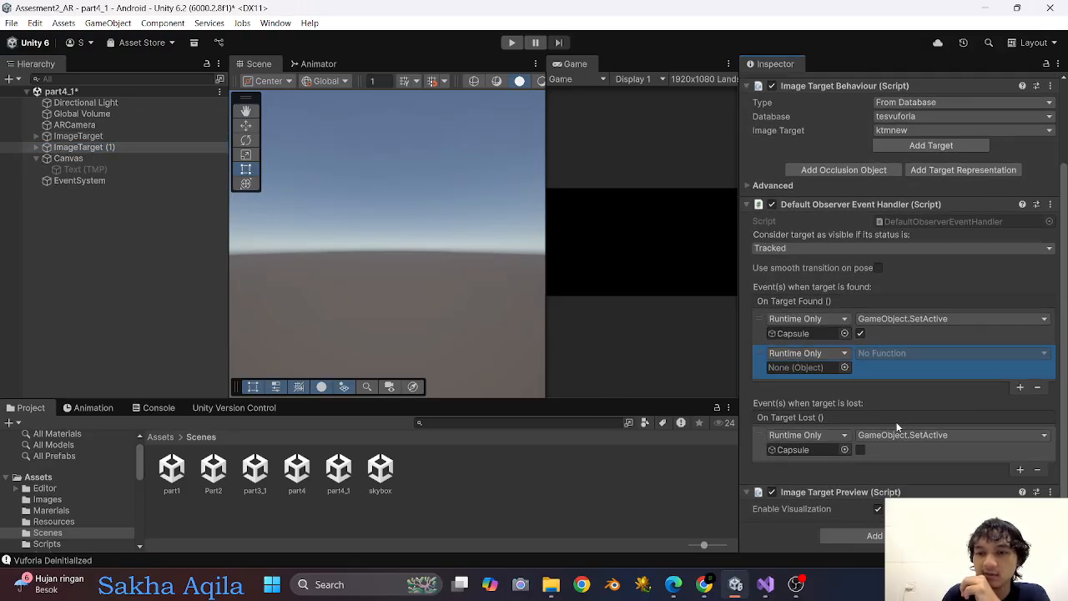
pyautogui.click(85, 138)
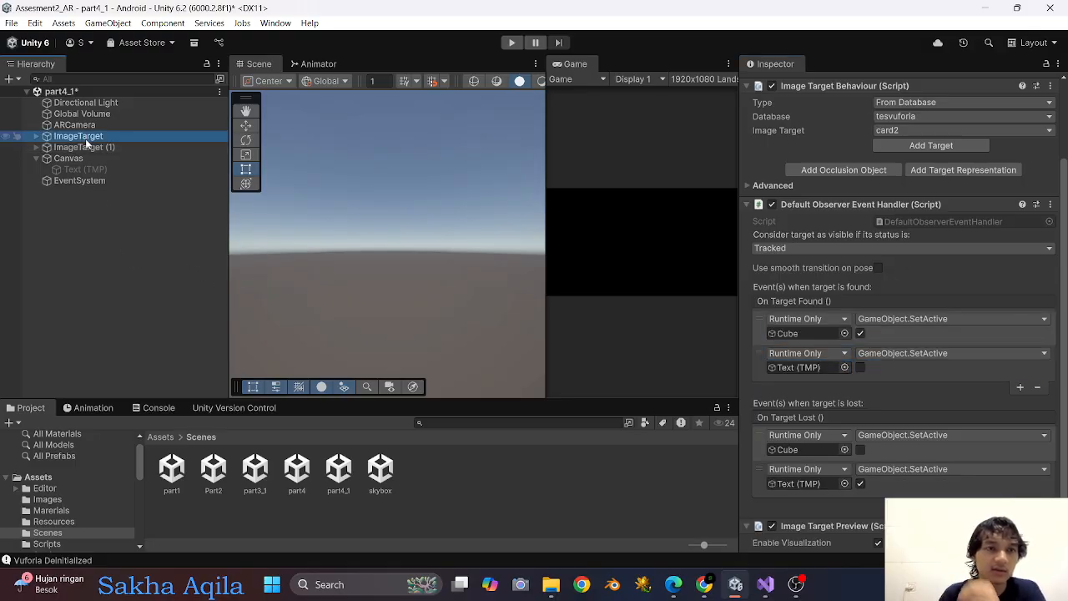
pyautogui.keyDown('ctrl'); pyautogui.click(89, 148); pyautogui.keyUp('ctrl')
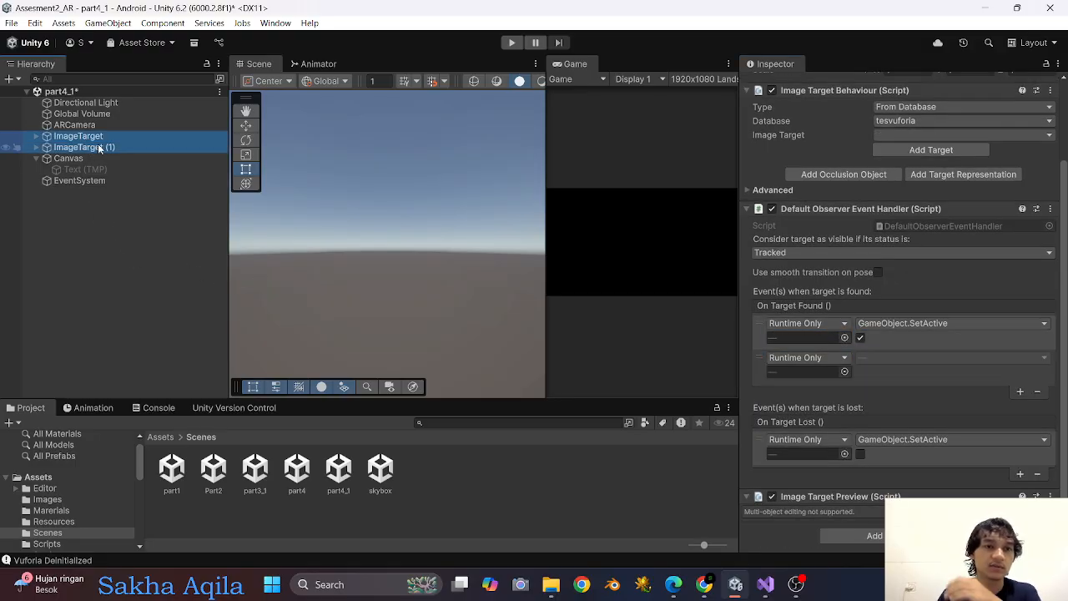
pyautogui.click(100, 148)
pyautogui.moveTo(88, 170); pyautogui.dragTo(807, 374)
pyautogui.click(934, 358)
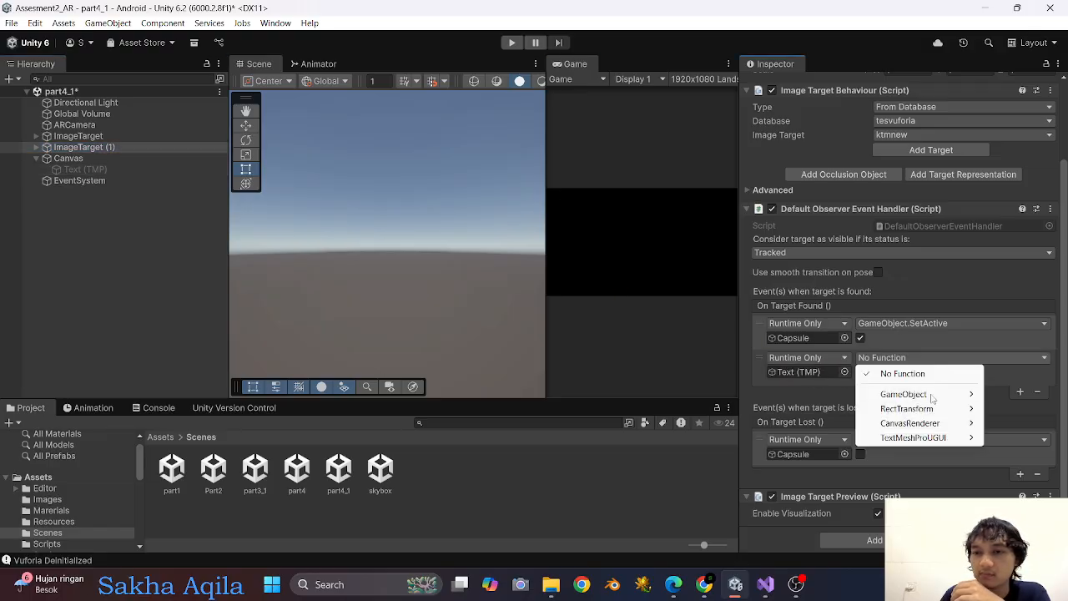
pyautogui.moveTo(951, 394)
pyautogui.click(737, 495)
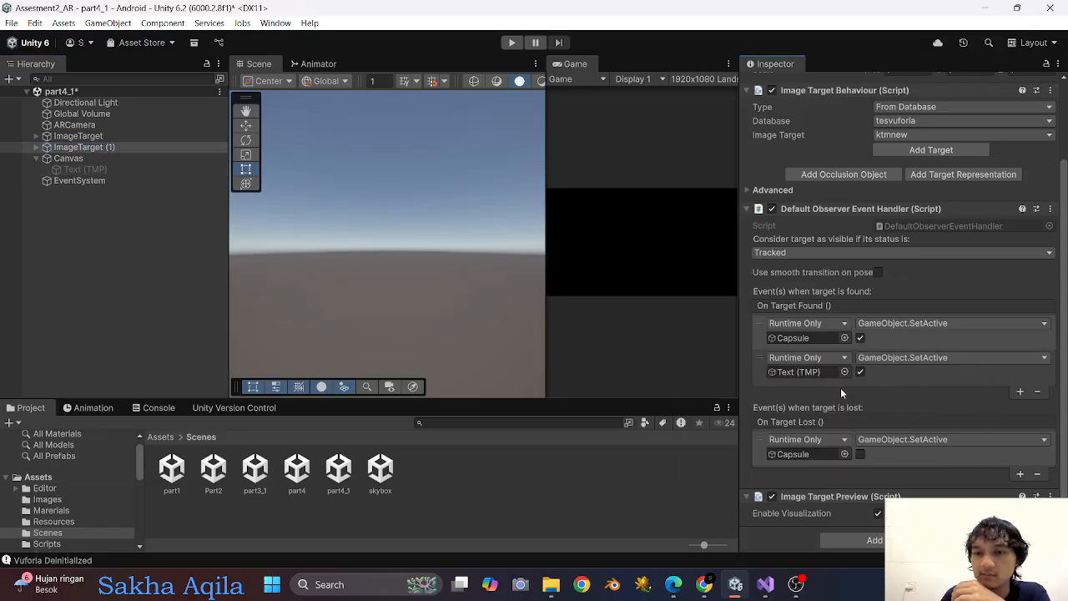
# Add an On Target Lost event to ImageTarget (1) calling GameObject.SetActive on Text (TMP) with the value ticked, and save the scene.
pyautogui.click(1018, 473)
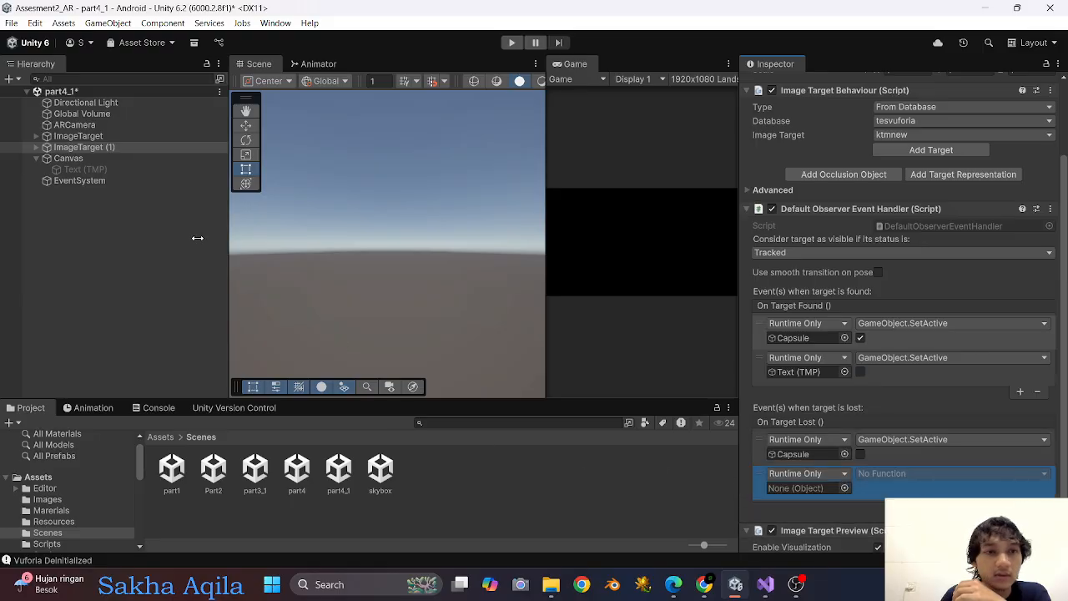
pyautogui.moveTo(97, 167); pyautogui.dragTo(805, 488)
pyautogui.click(906, 473)
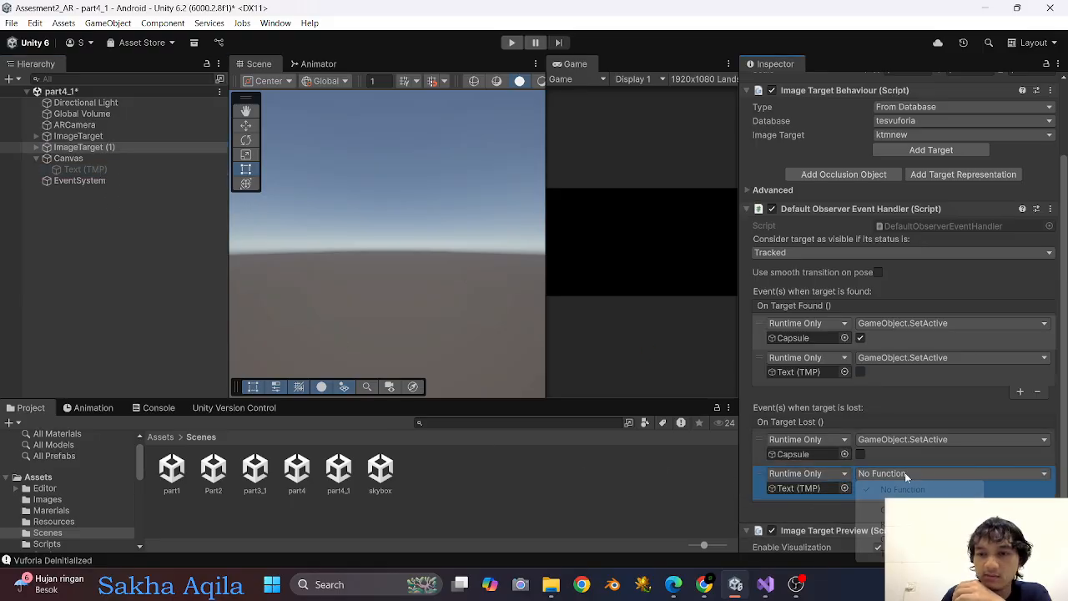
pyautogui.moveTo(876, 510)
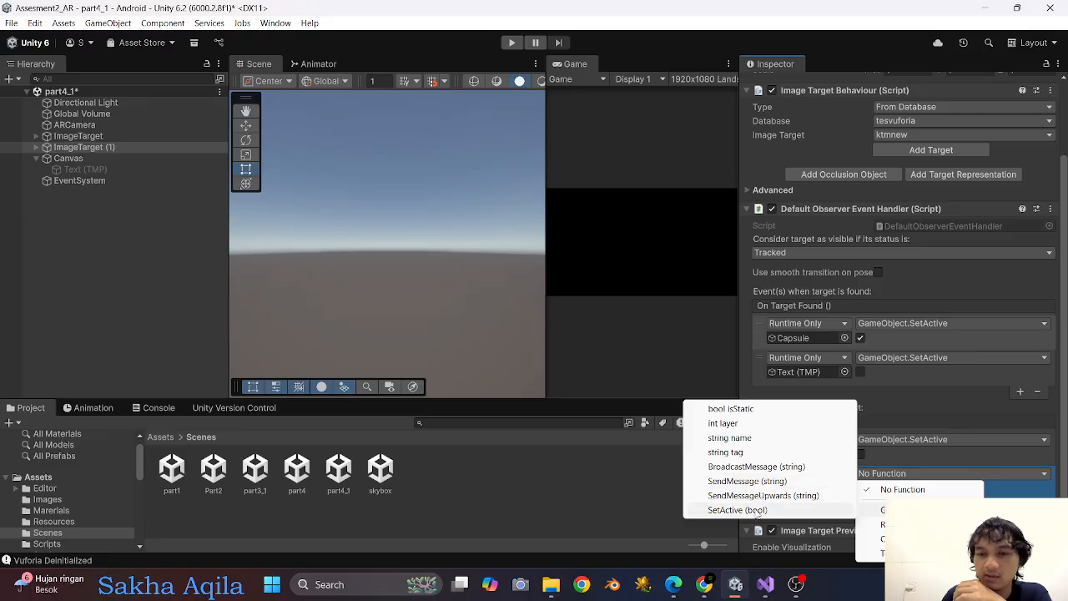
pyautogui.click(736, 509)
pyautogui.click(860, 488)
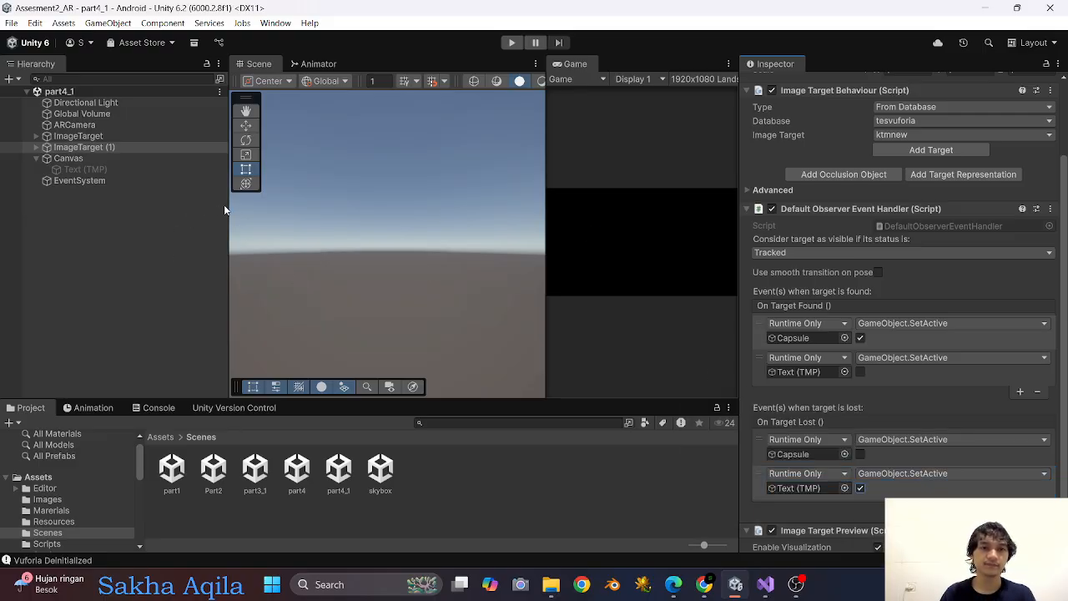
# Enlarge the Game view by narrowing the Hierarchy and Scene views, and run the scene in Play mode.
pyautogui.moveTo(228, 200); pyautogui.dragTo(70, 200)
pyautogui.moveTo(549, 164); pyautogui.dragTo(327, 171)
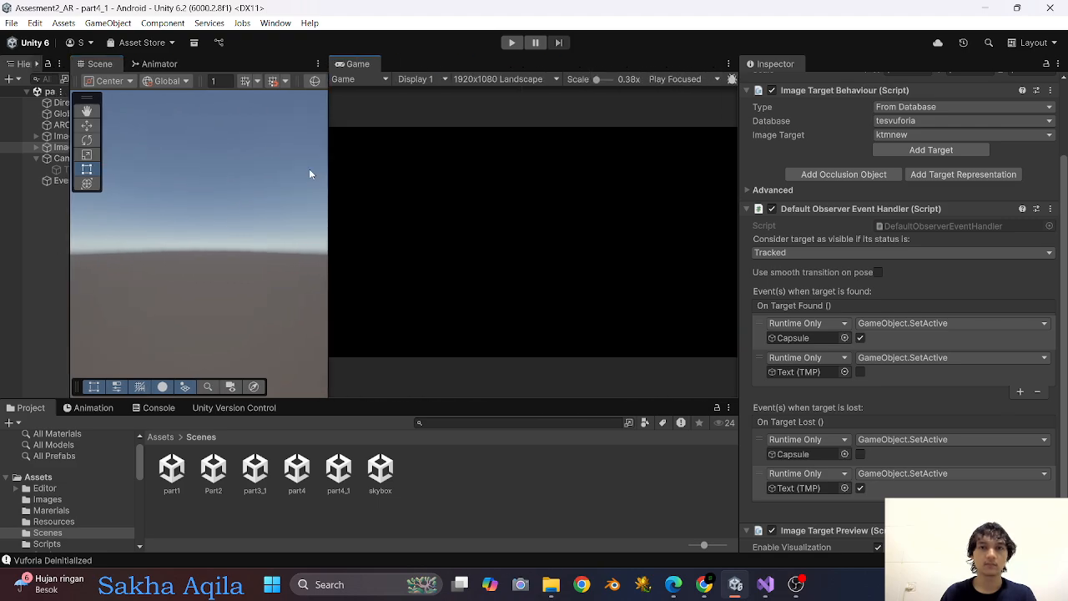
pyautogui.click(510, 43)
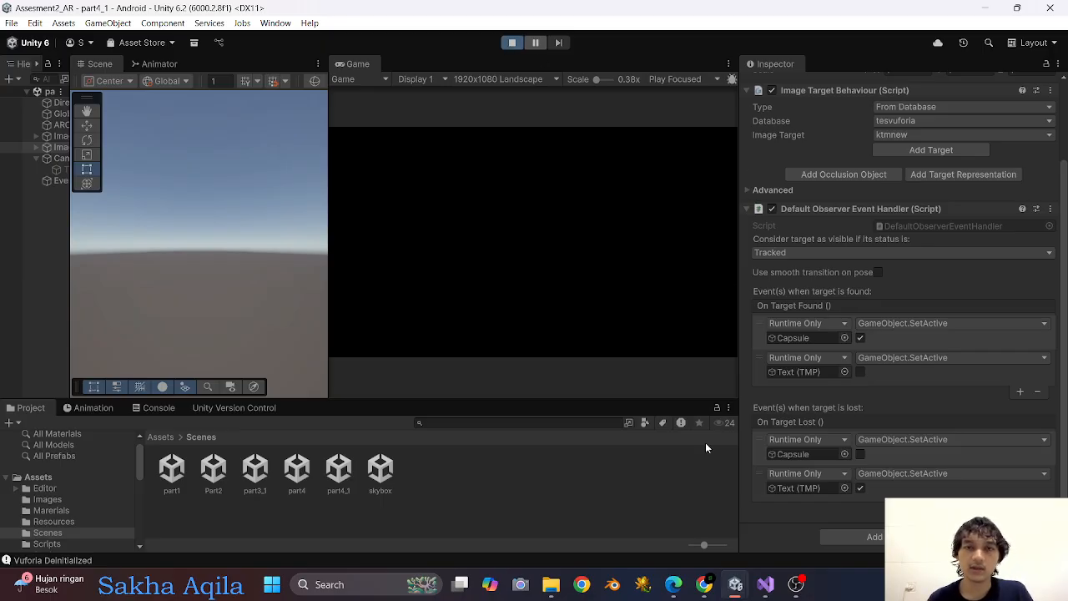
# Switch to OBS, remove the Video Capture Device source from the scene, and return to Unity.
pyautogui.click(796, 588)
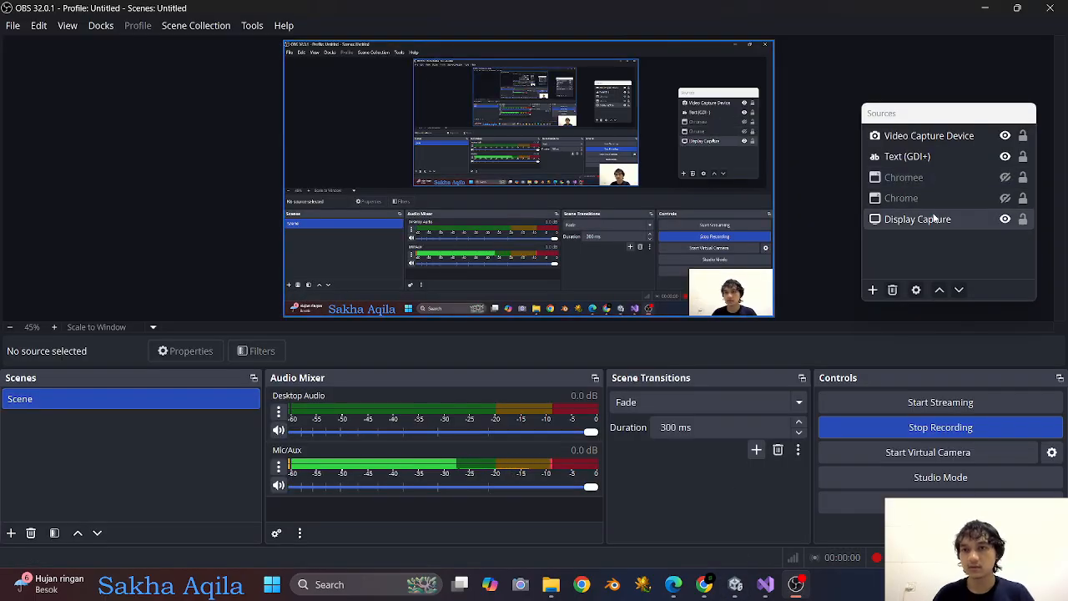
pyautogui.rightClick(926, 136)
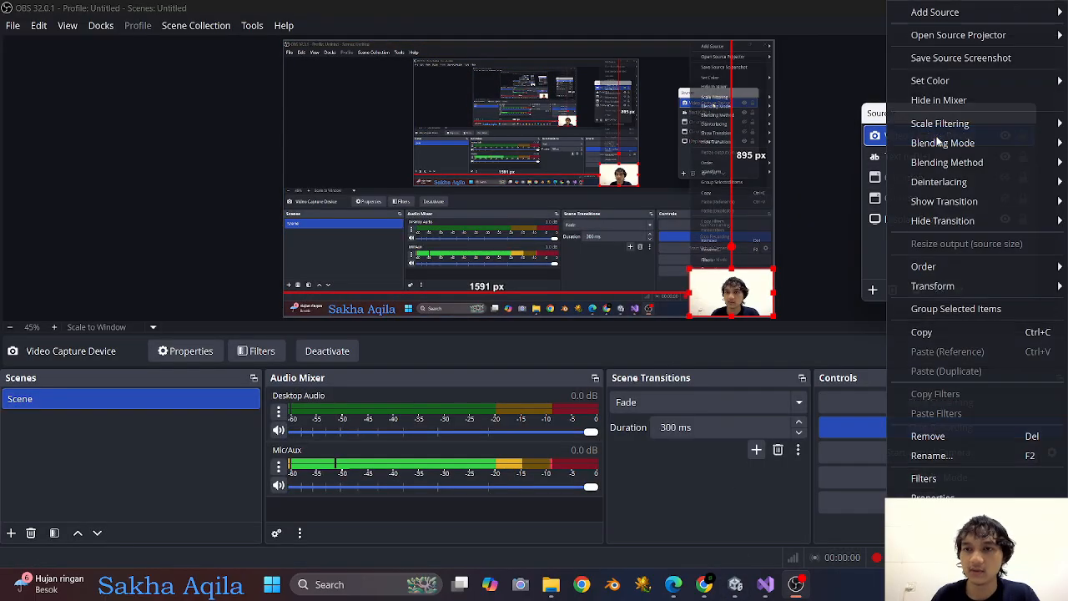
pyautogui.click(925, 437)
pyautogui.click(604, 300)
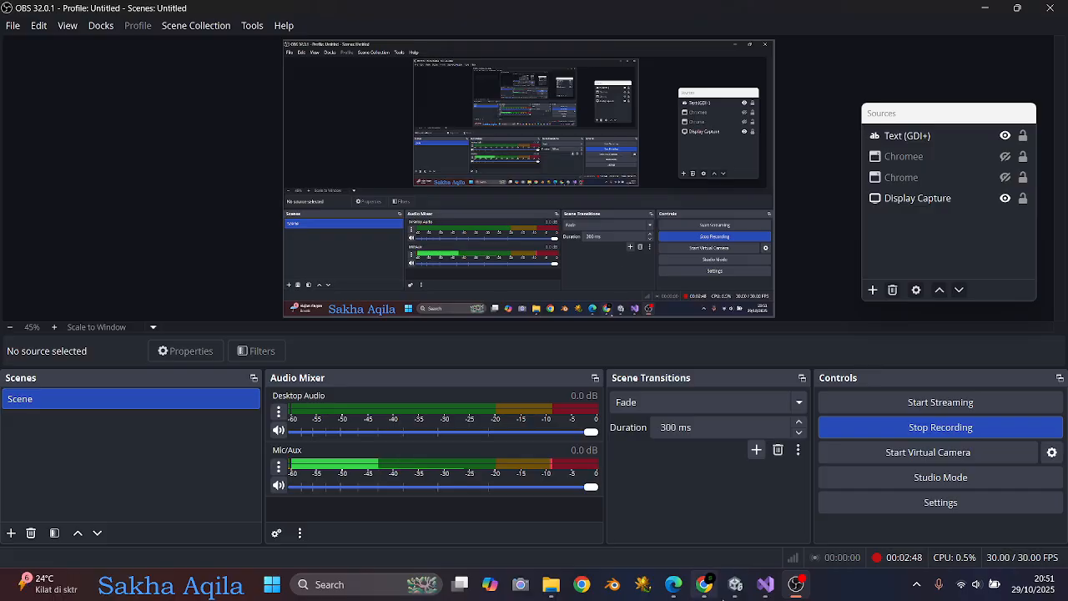
pyautogui.click(735, 585)
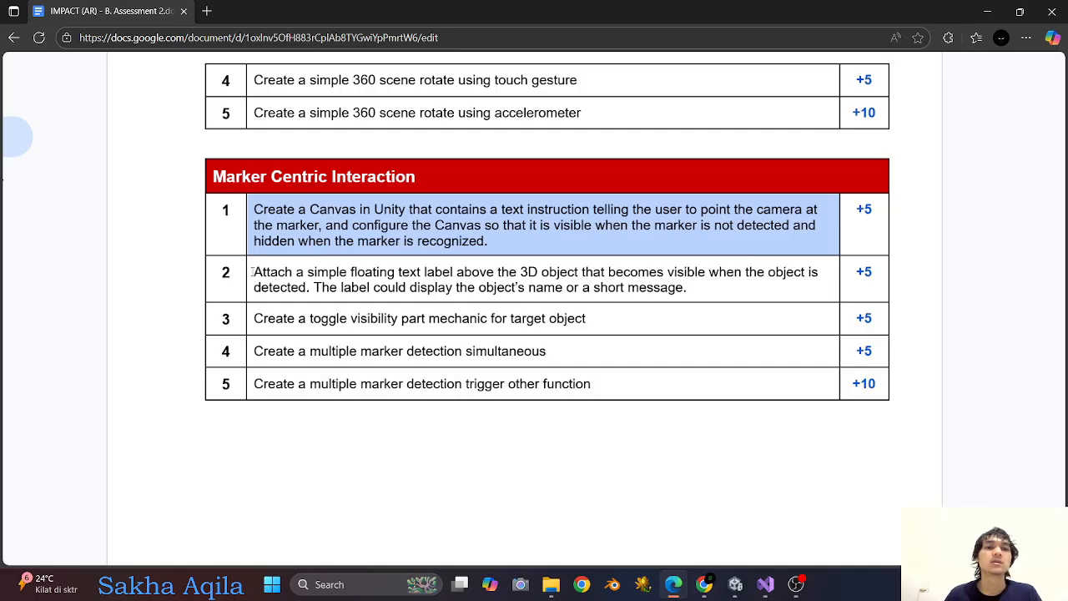
# Highlight the floating text label requirement in row 2 of the Marker Centric Interaction table and return to Unity.
pyautogui.moveTo(252, 272); pyautogui.dragTo(690, 292)
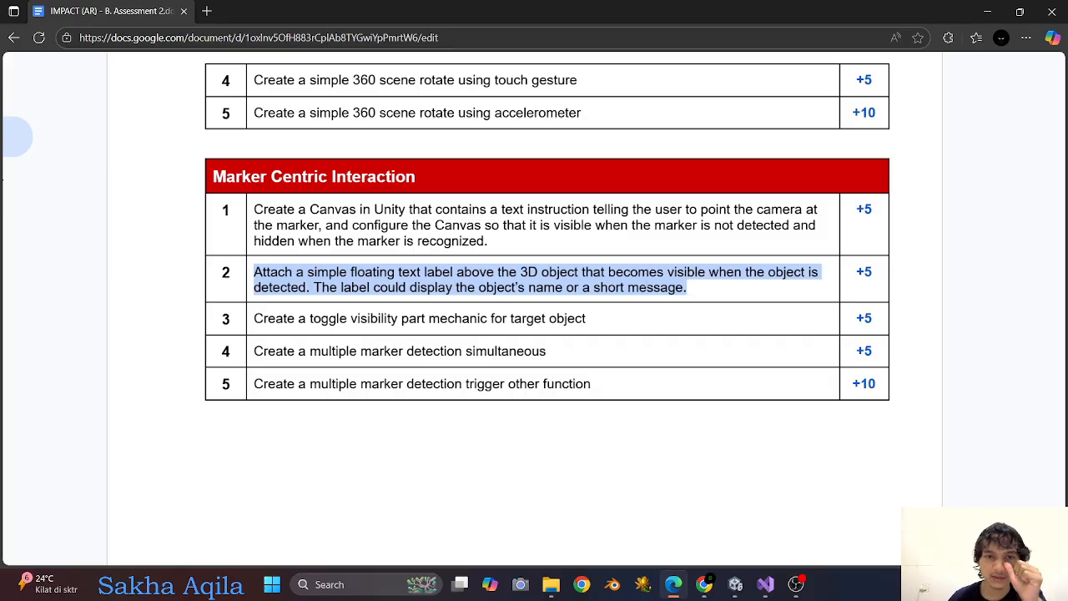
pyautogui.click(735, 580)
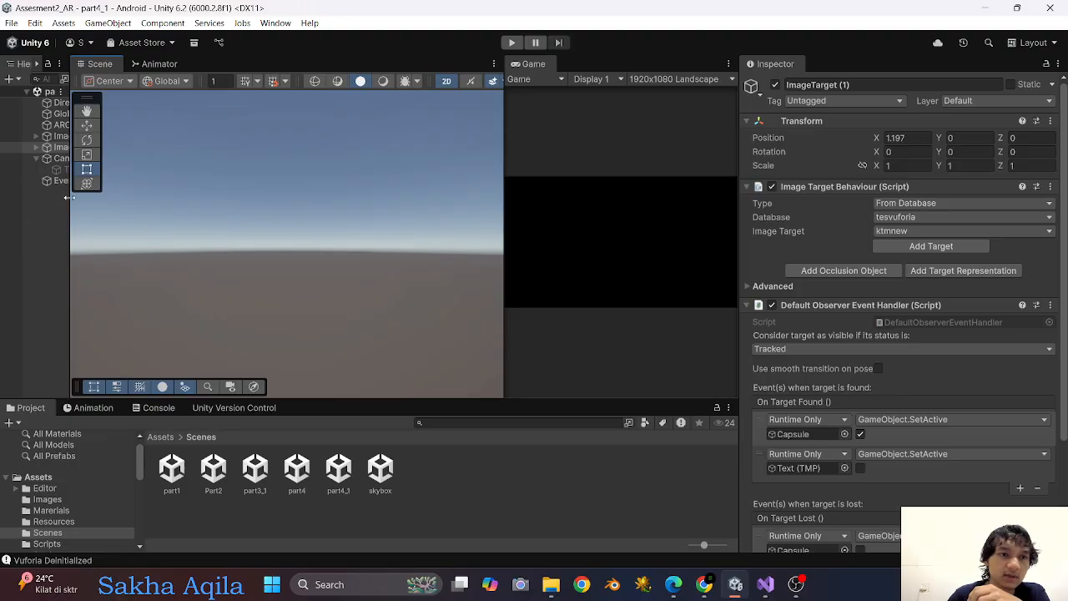
# Turn off the Scene view's 2D mode, widen the Hierarchy and Scene views, and expand and frame ImageTarget.
pyautogui.moveTo(70, 198); pyautogui.dragTo(98, 198)
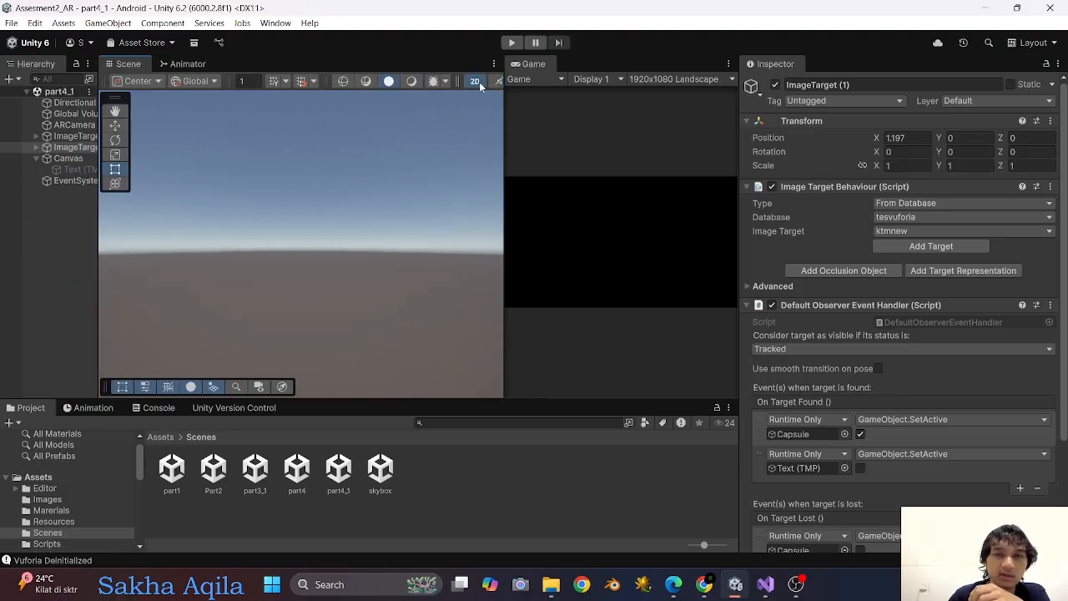
pyautogui.click(479, 82)
pyautogui.moveTo(100, 213); pyautogui.dragTo(302, 213)
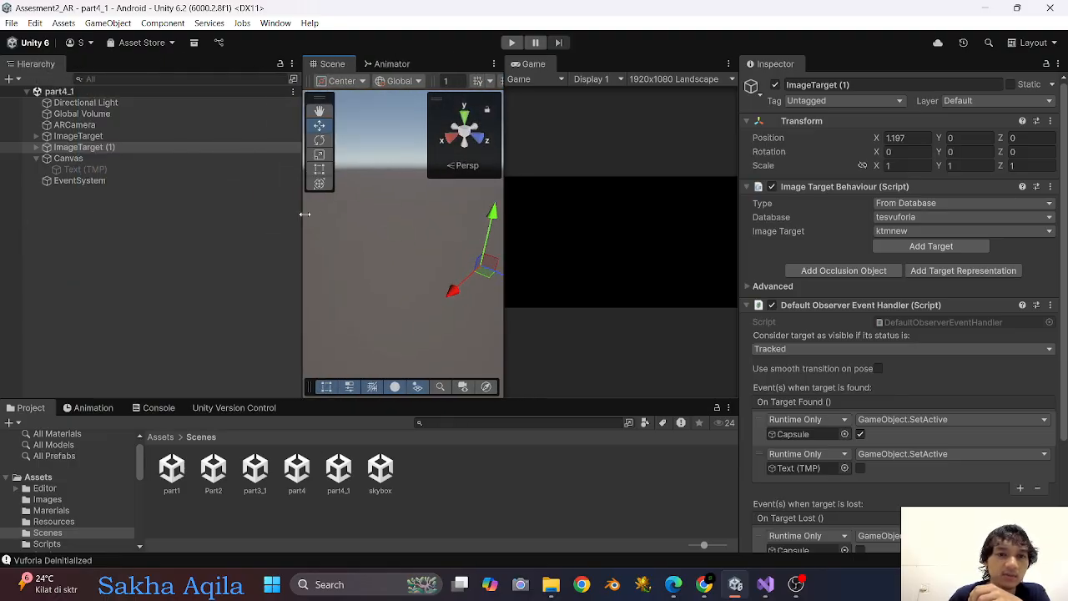
pyautogui.click(36, 136)
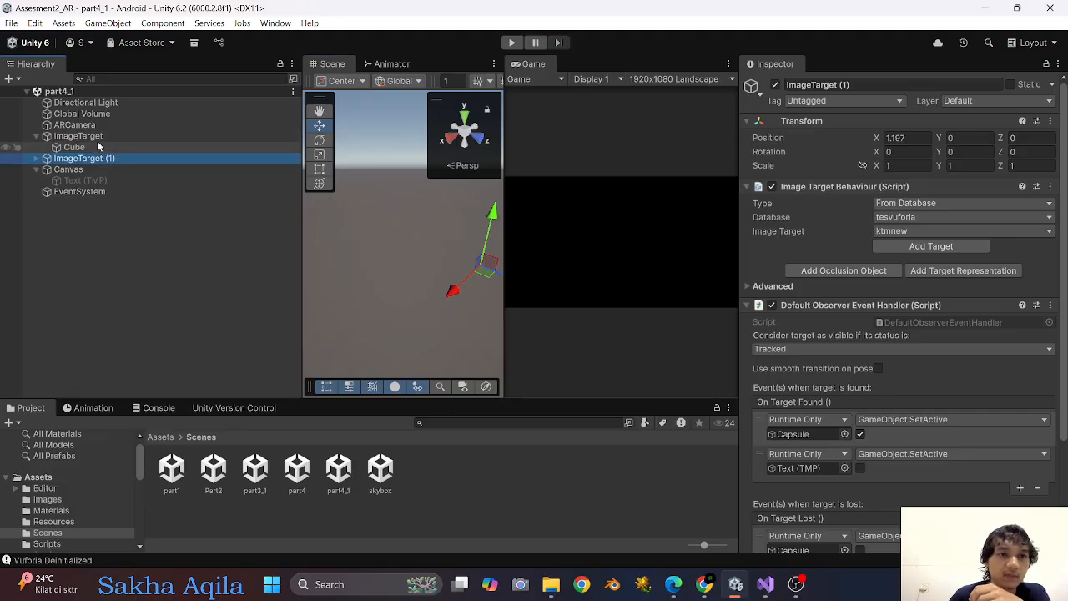
pyautogui.doubleClick(83, 136)
pyautogui.moveTo(506, 191); pyautogui.dragTo(739, 192)
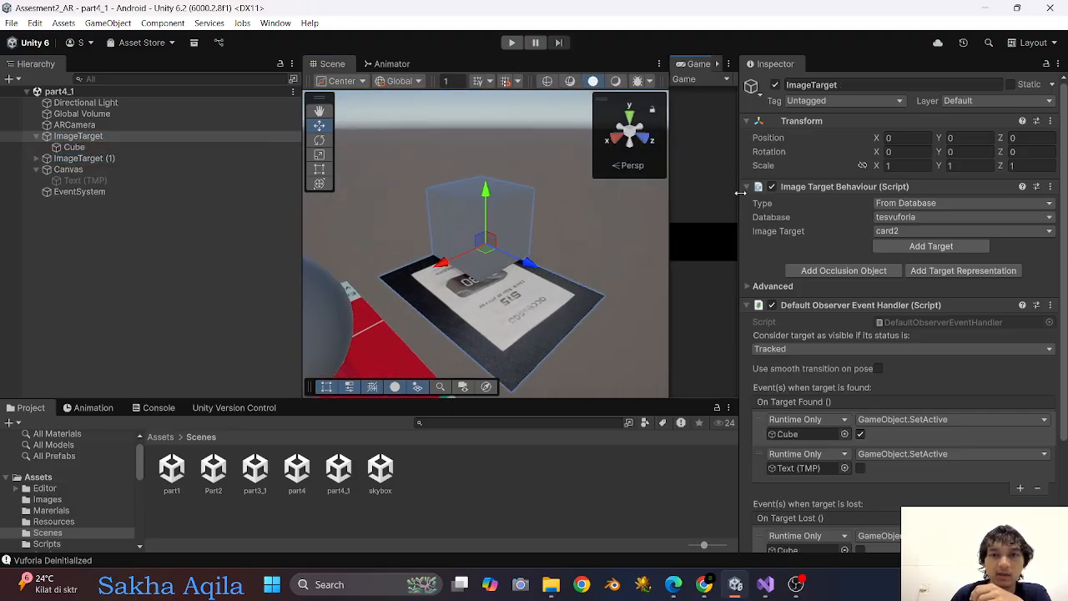
# Create a 3D TextMeshPro text object as a child of the Cube under ImageTarget.
pyautogui.moveTo(478, 222); pyautogui.dragTo(433, 247, button='right')
pyautogui.moveTo(433, 247); pyautogui.dragTo(613, 210, button='middle')
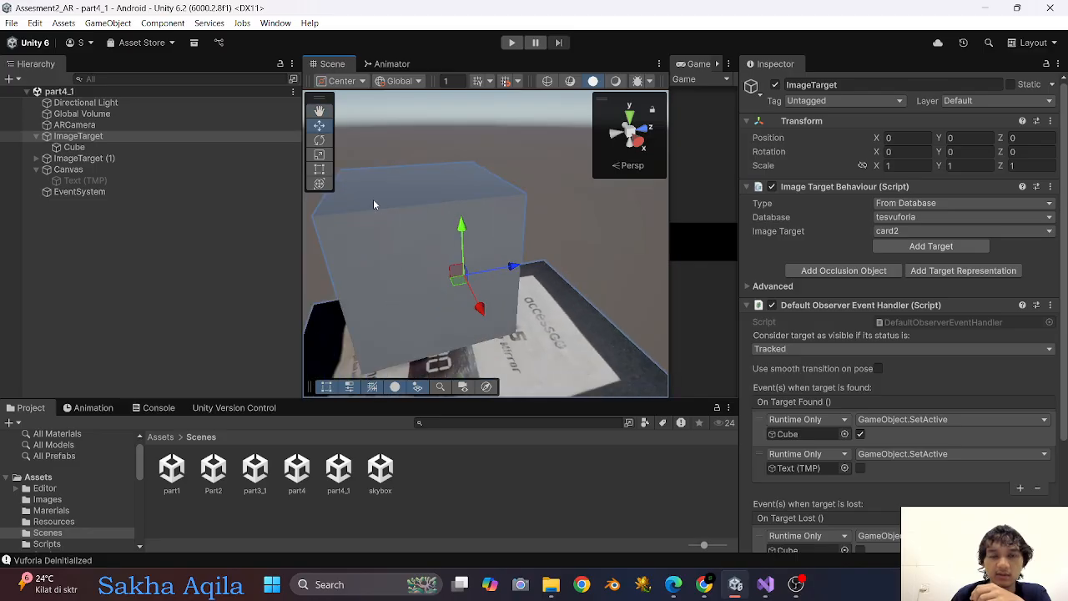
pyautogui.moveTo(373, 198); pyautogui.dragTo(573, 247, button='right')
pyautogui.scroll(-6, 433, 257)
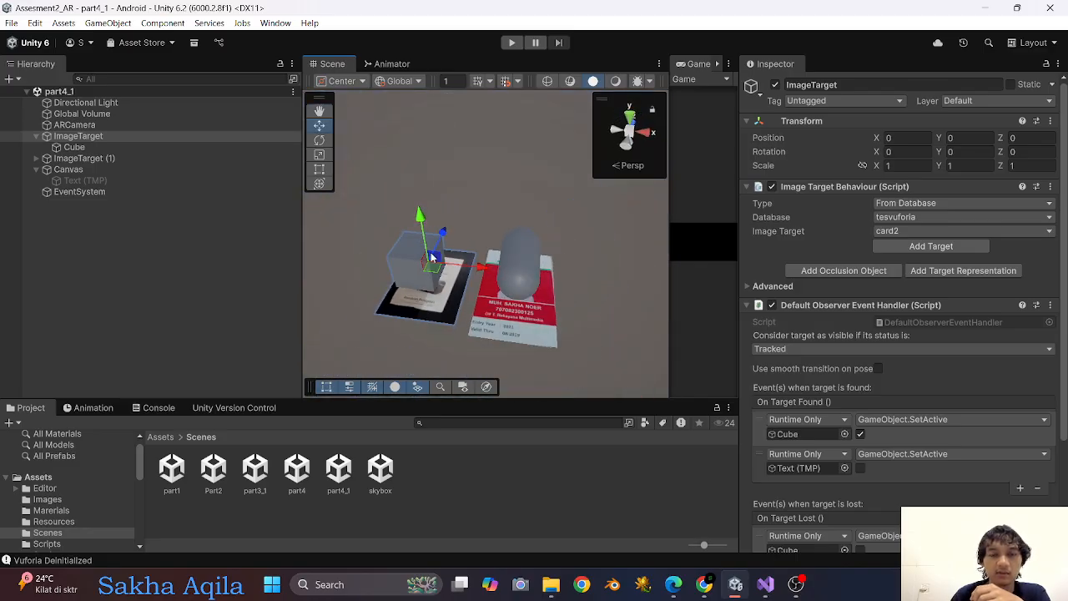
pyautogui.moveTo(432, 257); pyautogui.dragTo(456, 218, button='right')
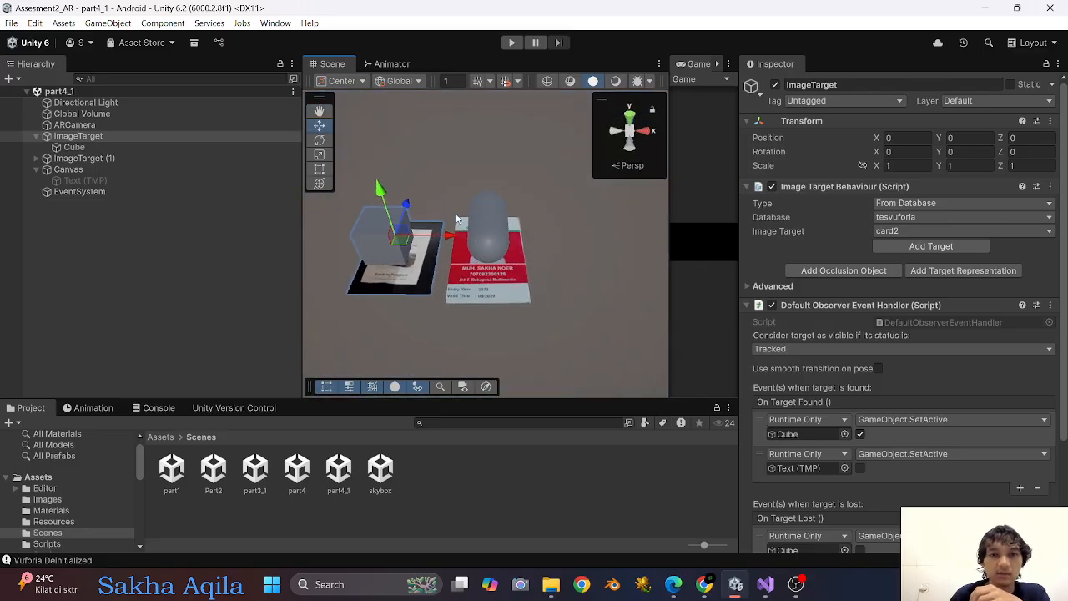
pyautogui.click(71, 146)
pyautogui.click(79, 136)
pyautogui.click(83, 148)
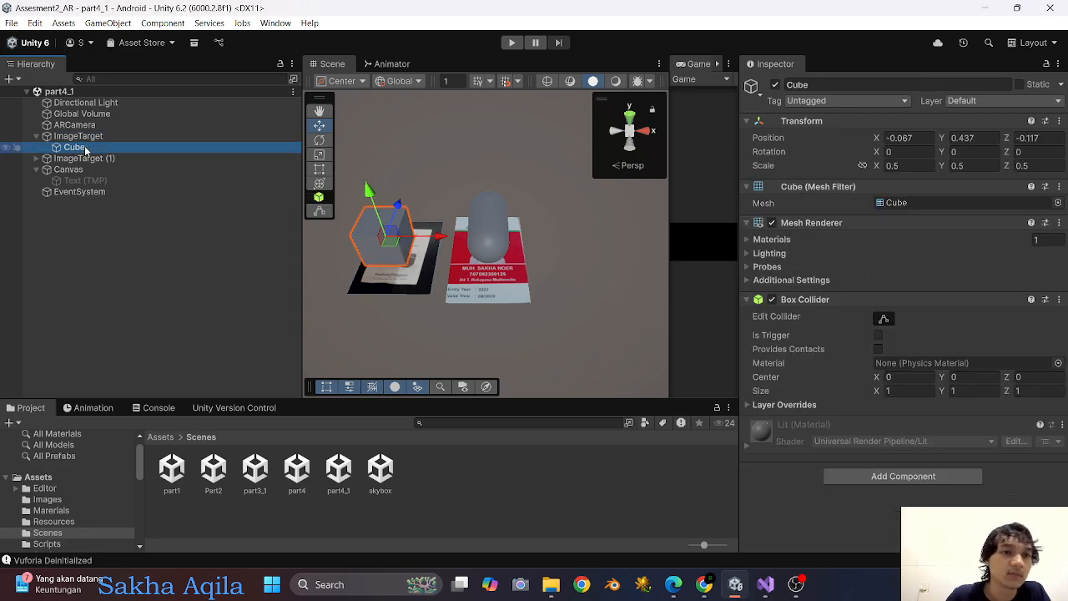
pyautogui.rightClick(86, 150)
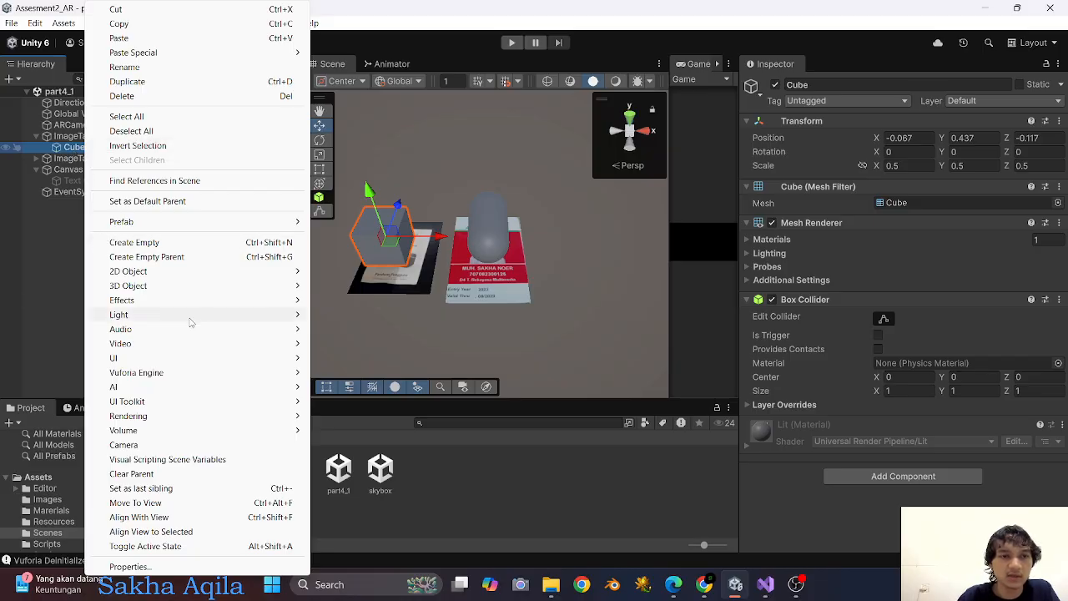
pyautogui.moveTo(156, 288)
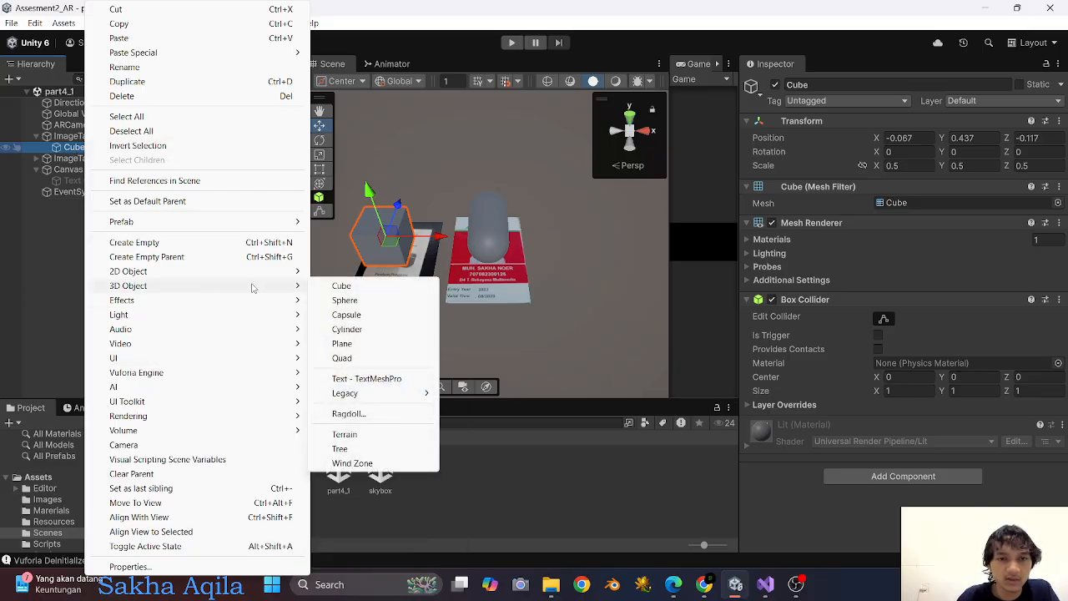
pyautogui.click(367, 377)
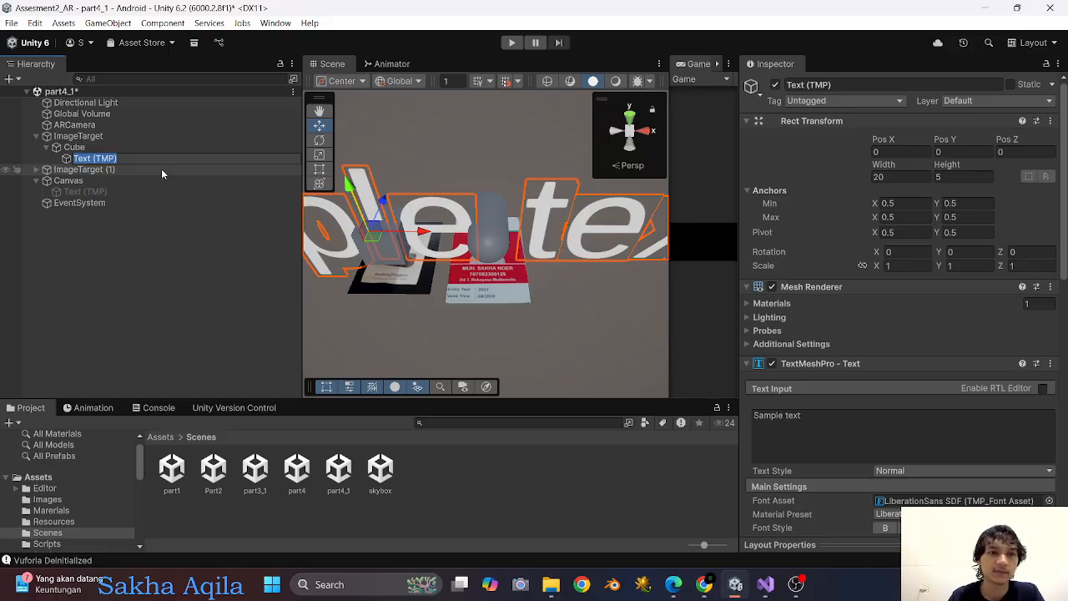
# Name the new text object TextCube and set its text to "This is Cube".
pyautogui.write('TextCub')
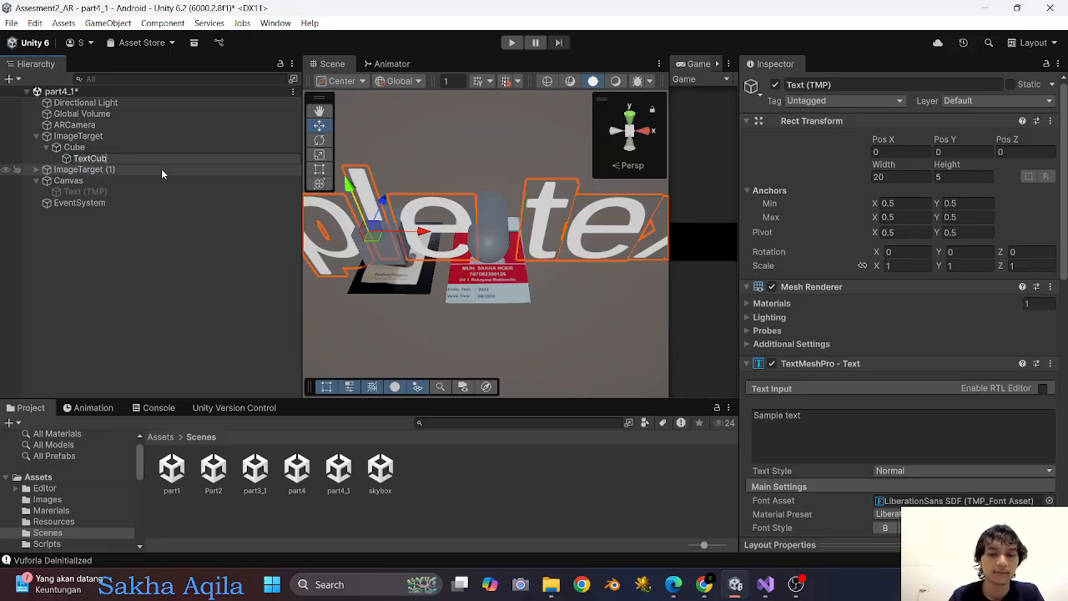
pyautogui.write('e')
pyautogui.press('Return')
pyautogui.click(818, 423)
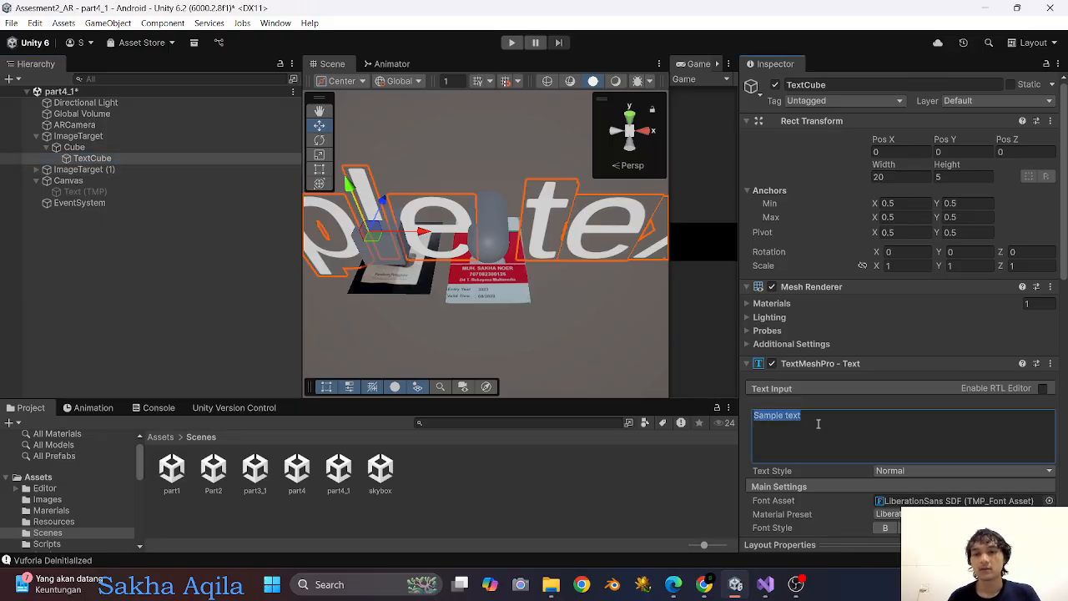
pyautogui.write('This')
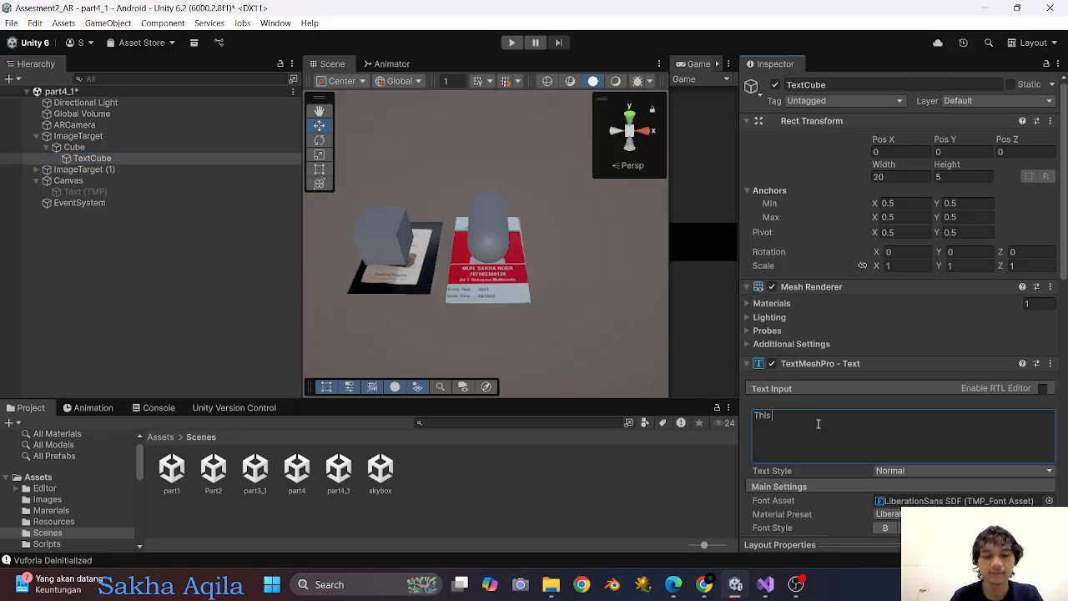
pyautogui.write(' is')
pyautogui.write(' Cube')
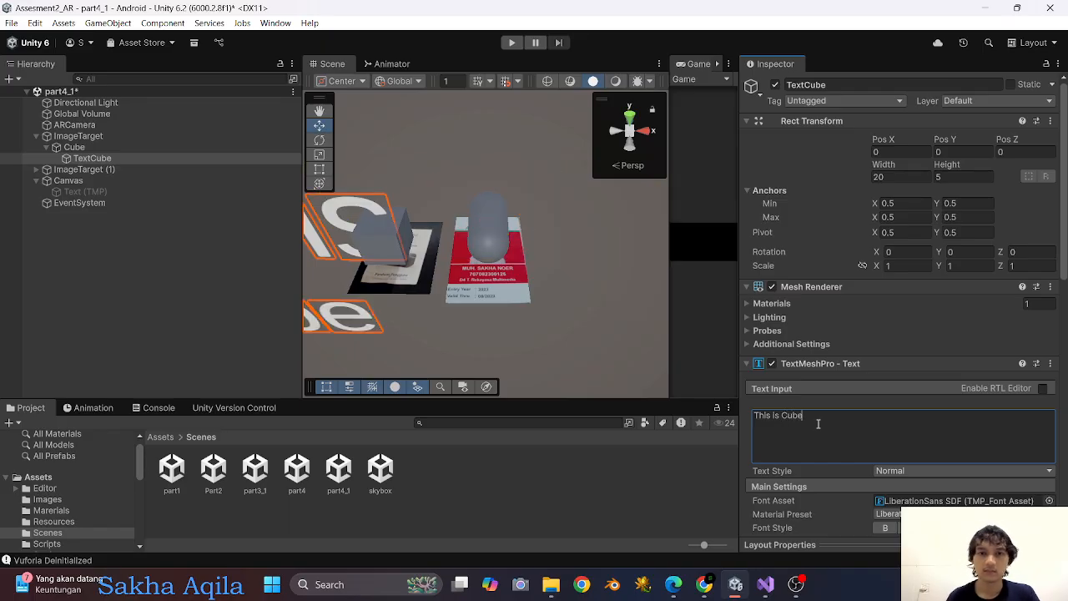
# Make the TextCube label bold and set its font size to 3.
pyautogui.scroll(-5, 817, 424)
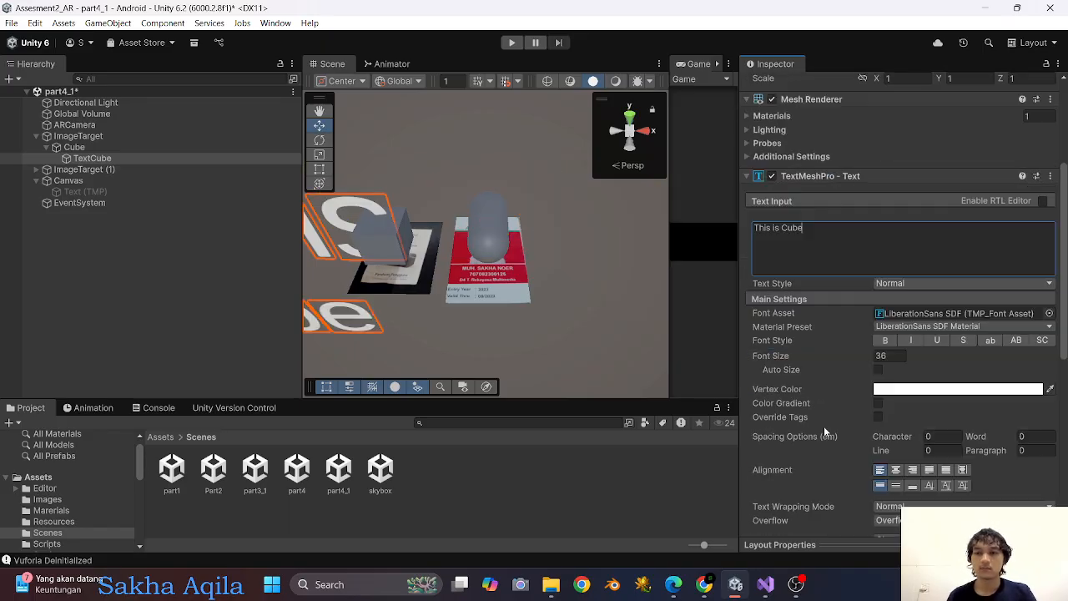
pyautogui.click(885, 304)
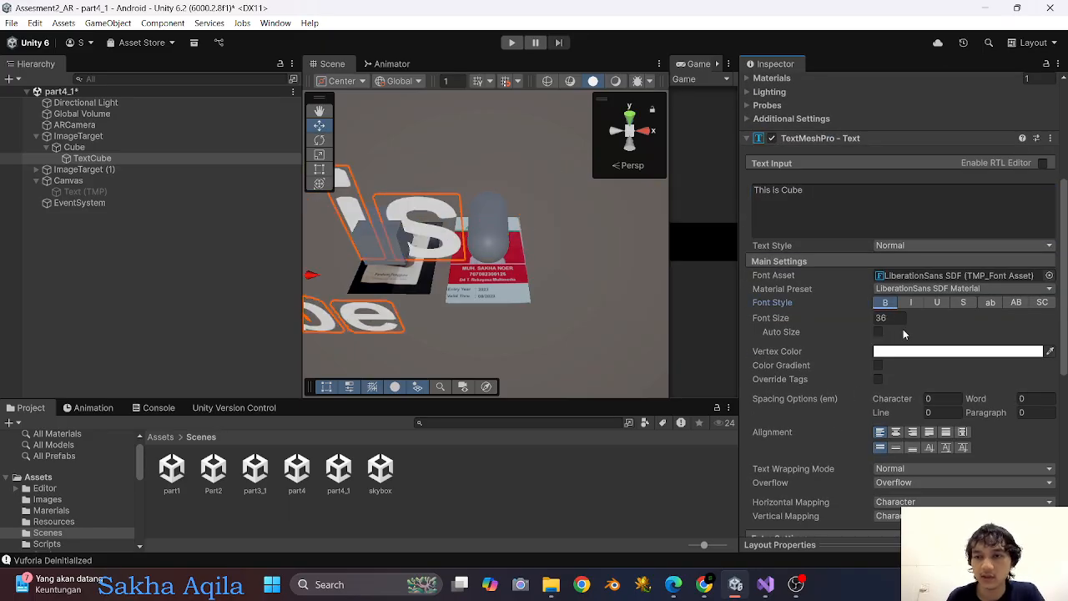
pyautogui.click(895, 318)
pyautogui.write('3')
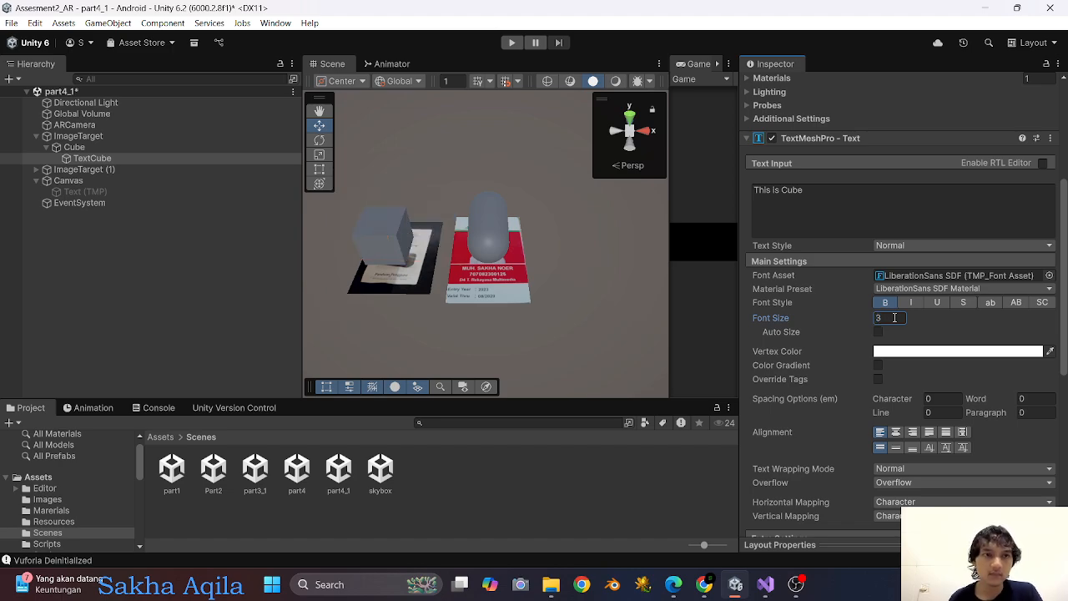
# Copy the position from the Cube's Transform and paste it into TextCube's Rect Transform.
pyautogui.click(118, 150)
pyautogui.click(123, 156)
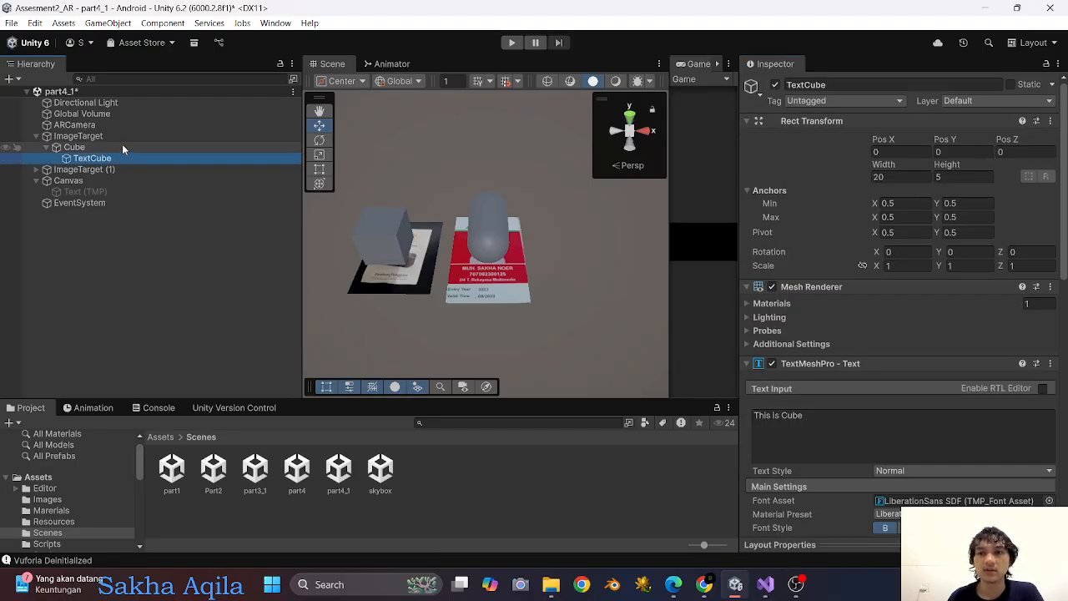
pyautogui.click(122, 147)
pyautogui.click(1063, 124)
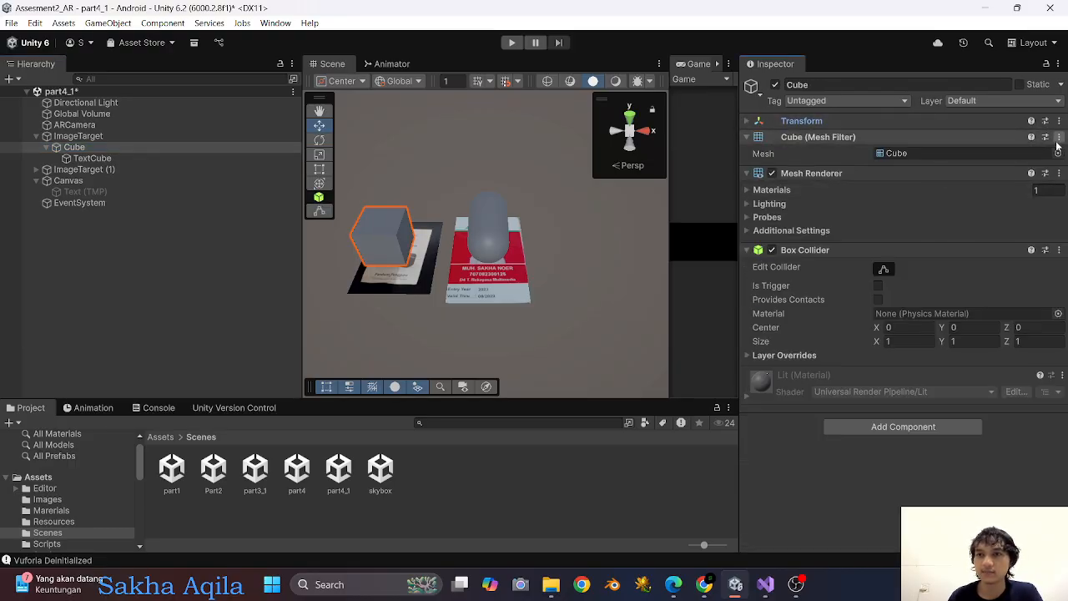
pyautogui.click(1060, 123)
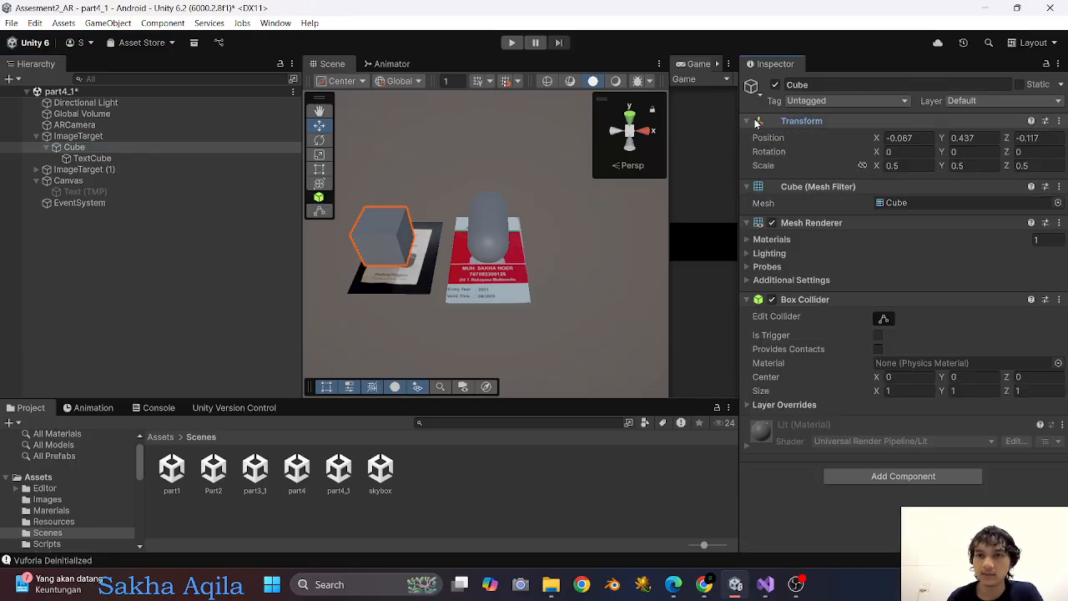
pyautogui.click(1060, 122)
pyautogui.moveTo(951, 233)
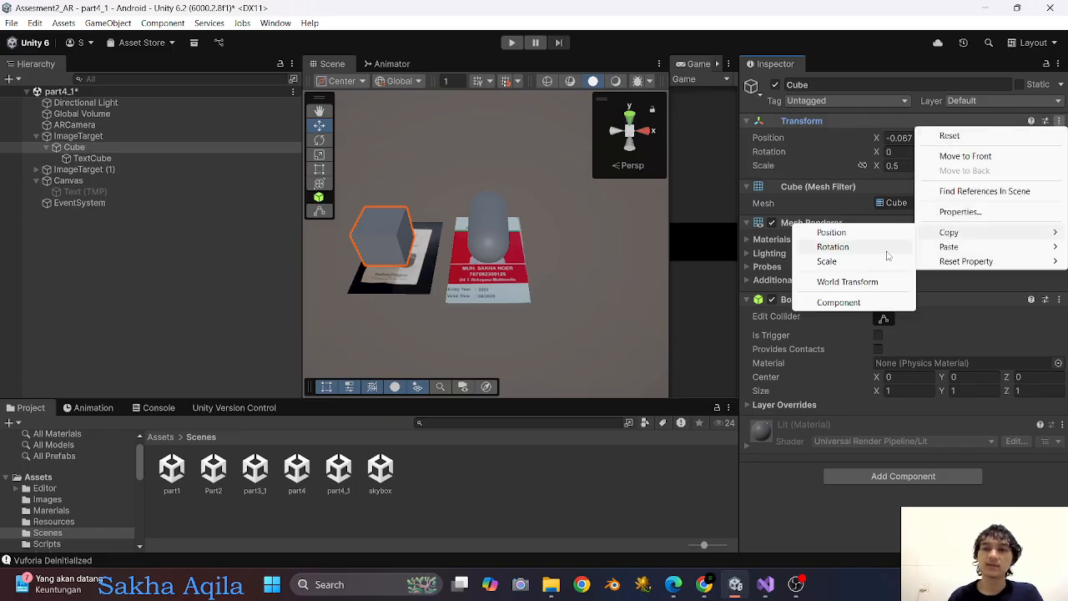
pyautogui.click(840, 241)
pyautogui.click(183, 158)
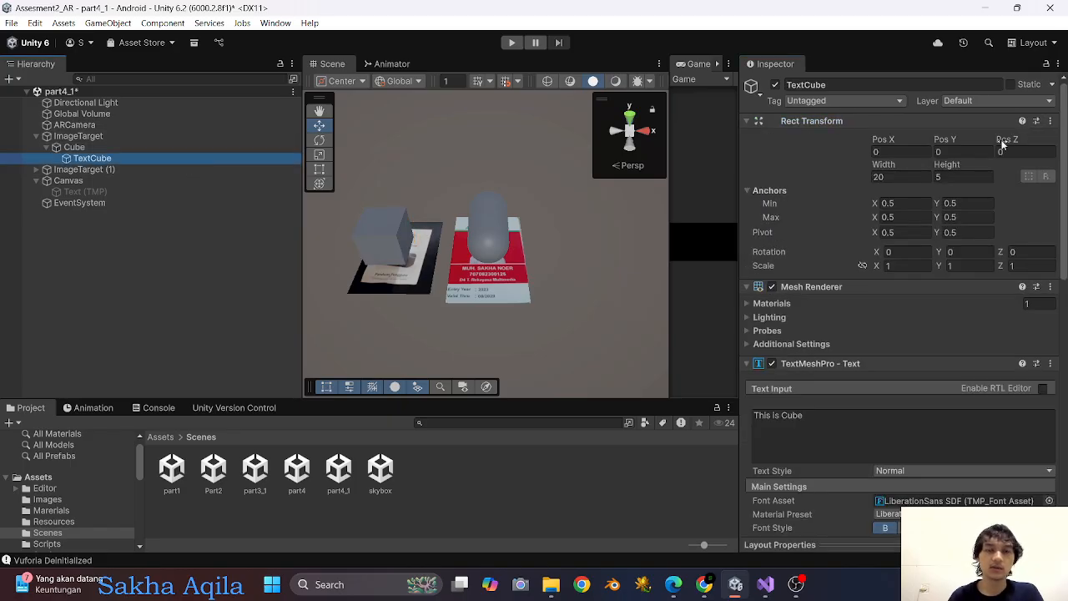
pyautogui.click(1050, 121)
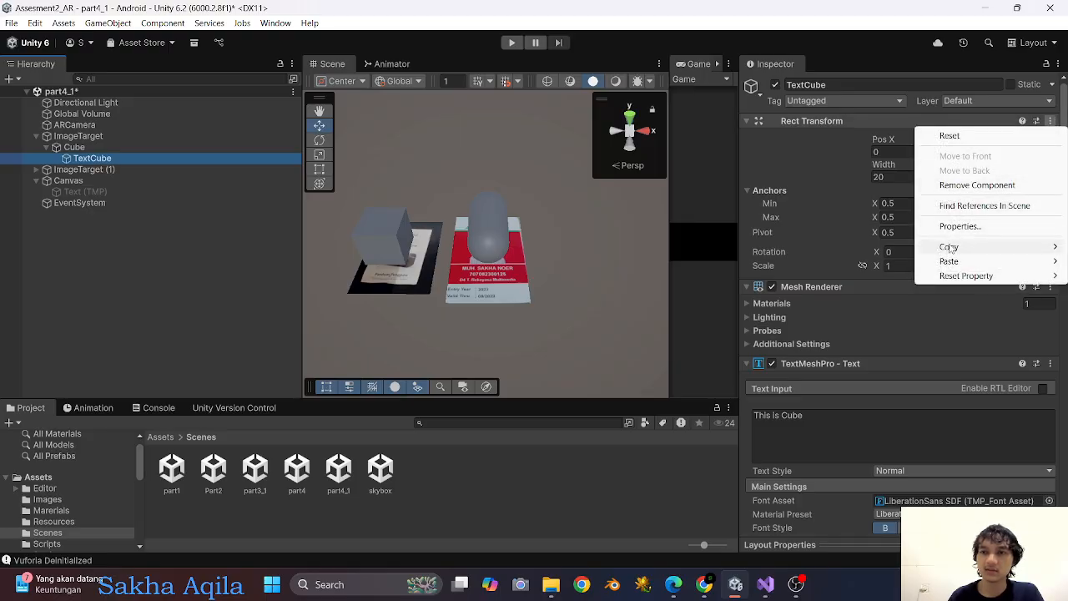
pyautogui.moveTo(949, 261)
pyautogui.click(871, 260)
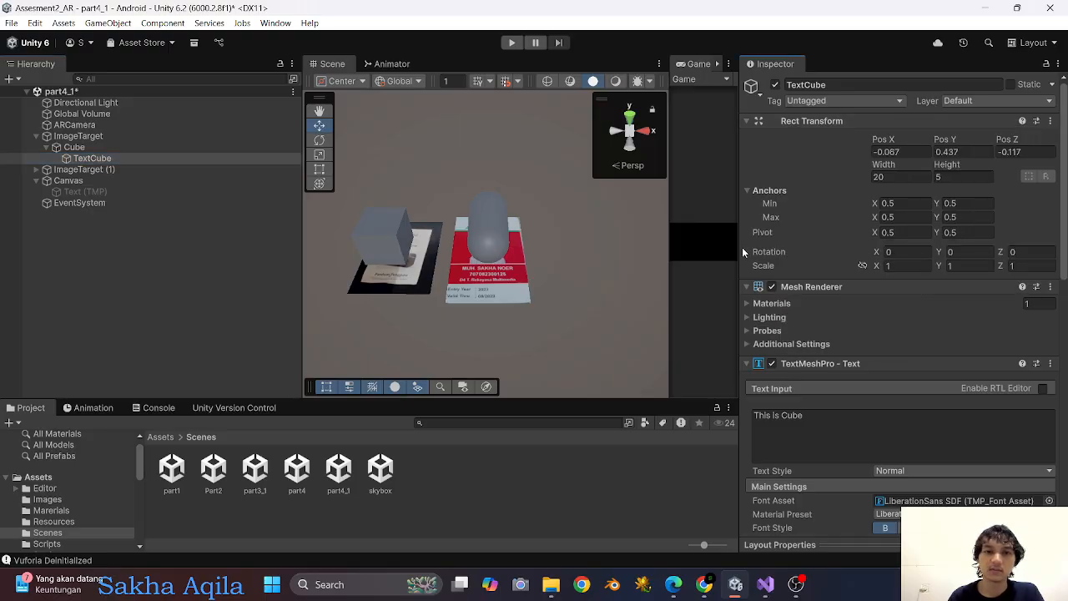
# Move TextCube next to the cube at about X 9.11, Y -0.9, and set its X rotation to 90.
pyautogui.scroll(-5, 461, 173)
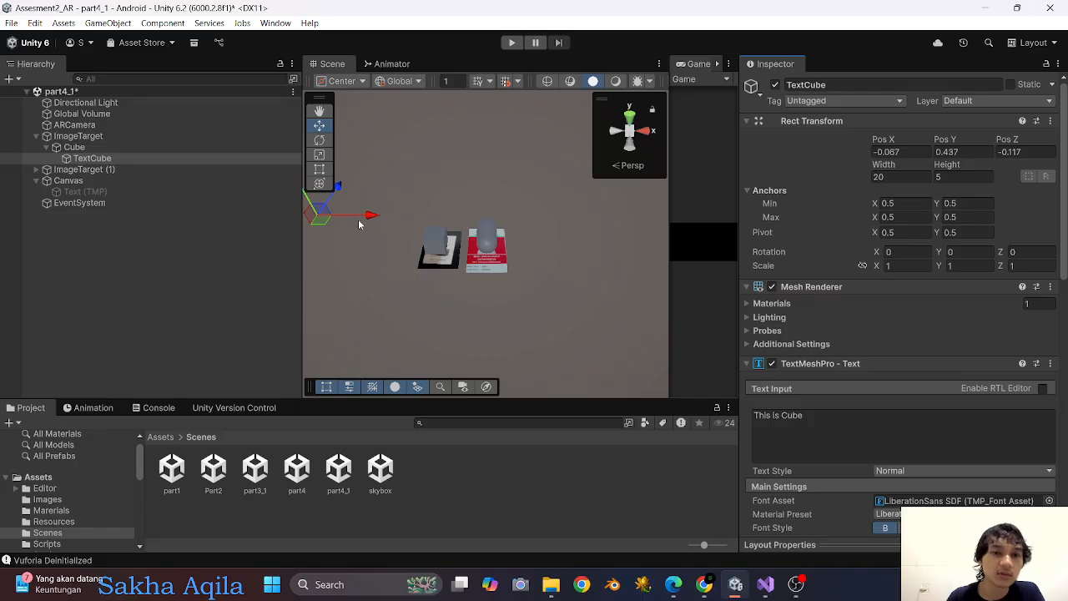
pyautogui.moveTo(363, 219); pyautogui.dragTo(572, 254)
pyautogui.moveTo(536, 167); pyautogui.dragTo(533, 195)
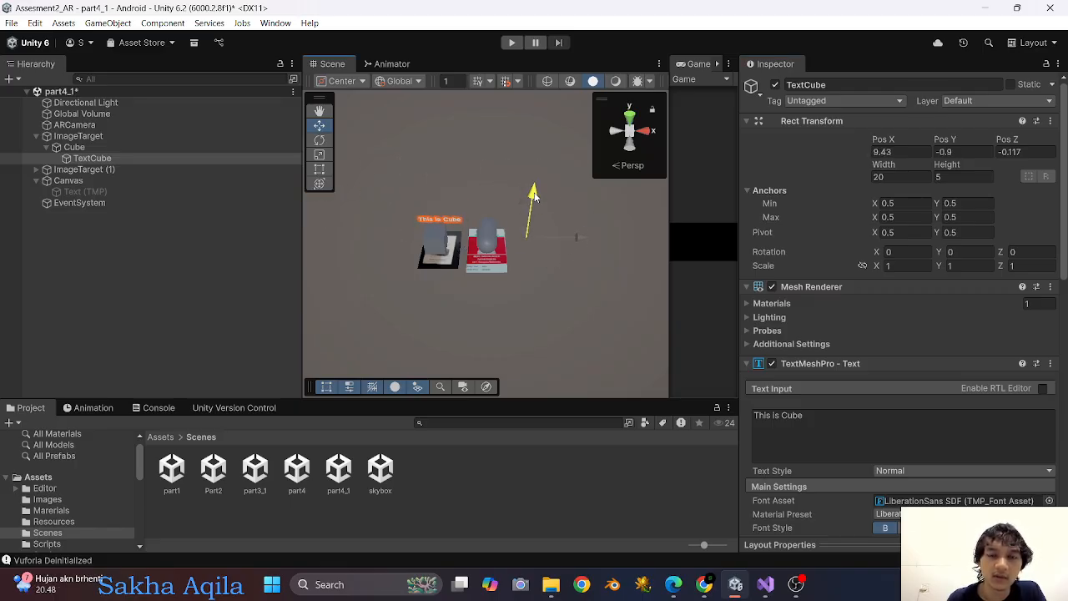
pyautogui.moveTo(576, 237); pyautogui.dragTo(566, 236)
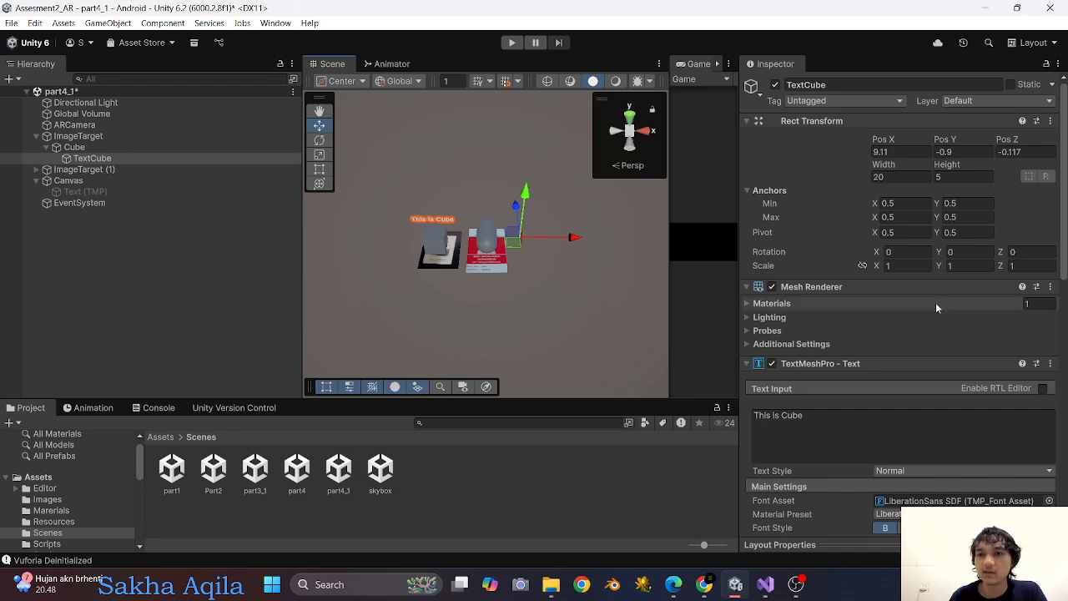
pyautogui.click(898, 252)
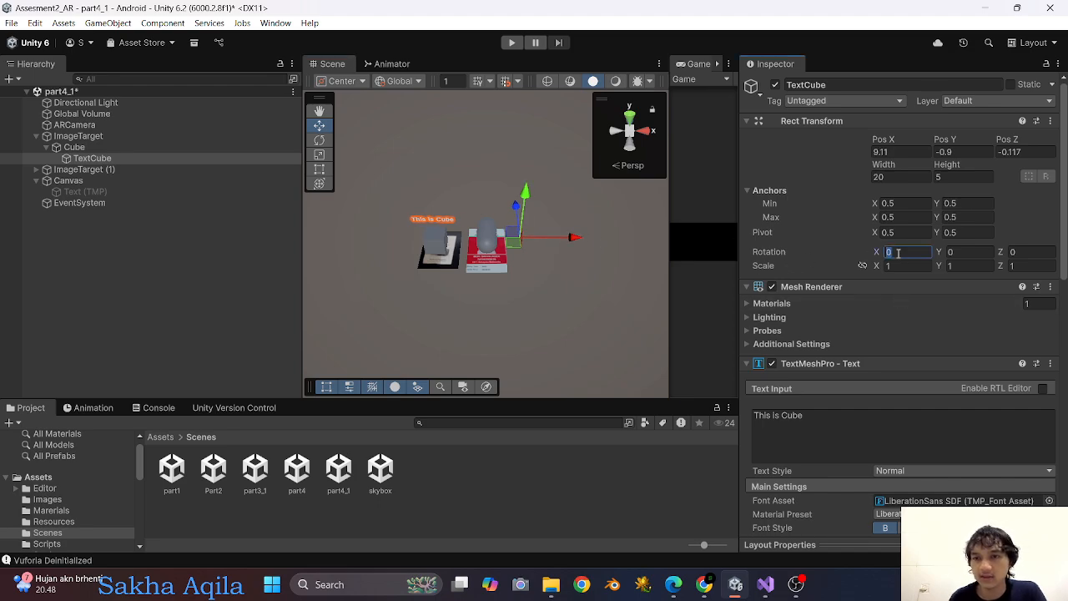
pyautogui.write('90')
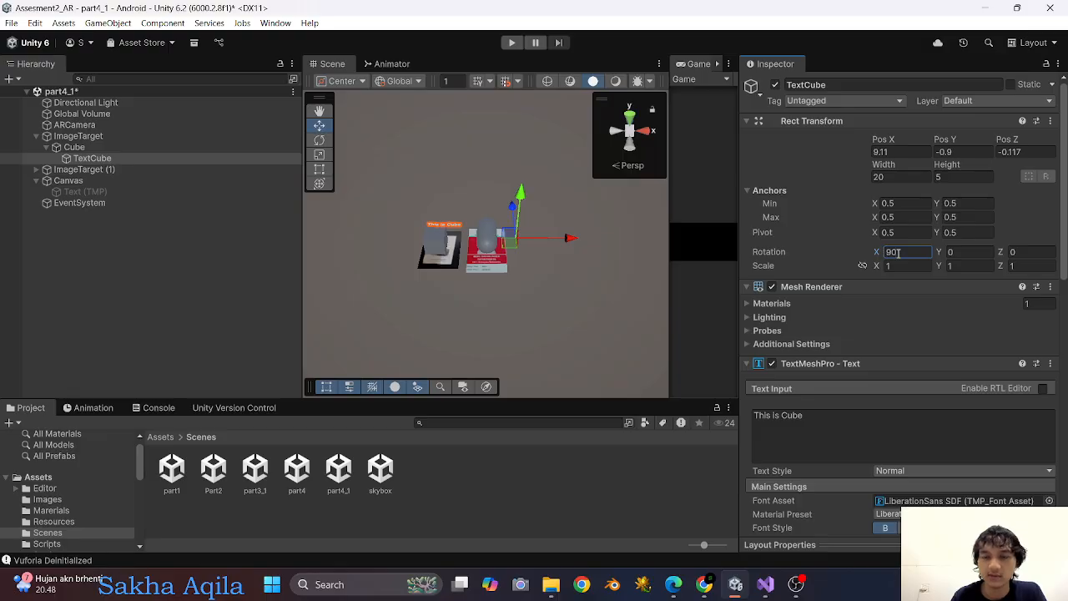
# From a top-down view, move the TextCube label over the cube to about Y 1.22, Z -2.17.
pyautogui.scroll(6, 494, 261)
pyautogui.moveTo(446, 150)
pyautogui.mouseDown(button='right')
pyautogui.moveTo(451, 185)
pyautogui.moveTo(460, 138)
pyautogui.mouseUp(button='right')
pyautogui.scroll(5, 465, 131)
pyautogui.moveTo(401, 153); pyautogui.dragTo(485, 165, button='middle')
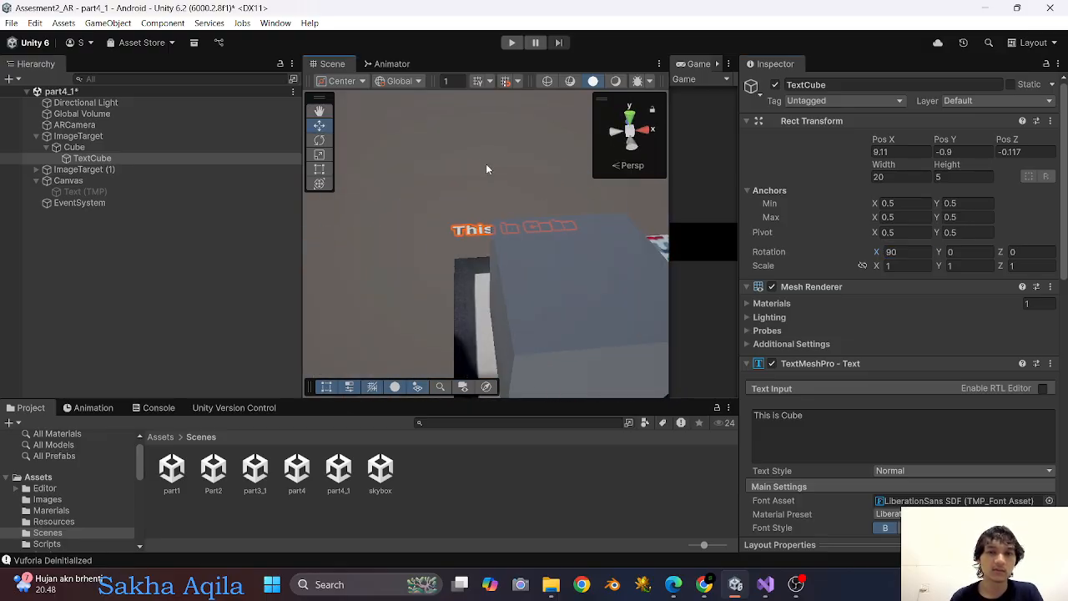
pyautogui.moveTo(506, 127); pyautogui.dragTo(481, 218, button='middle')
pyautogui.moveTo(490, 191); pyautogui.dragTo(488, 349, button='right')
pyautogui.scroll(-4, 532, 278)
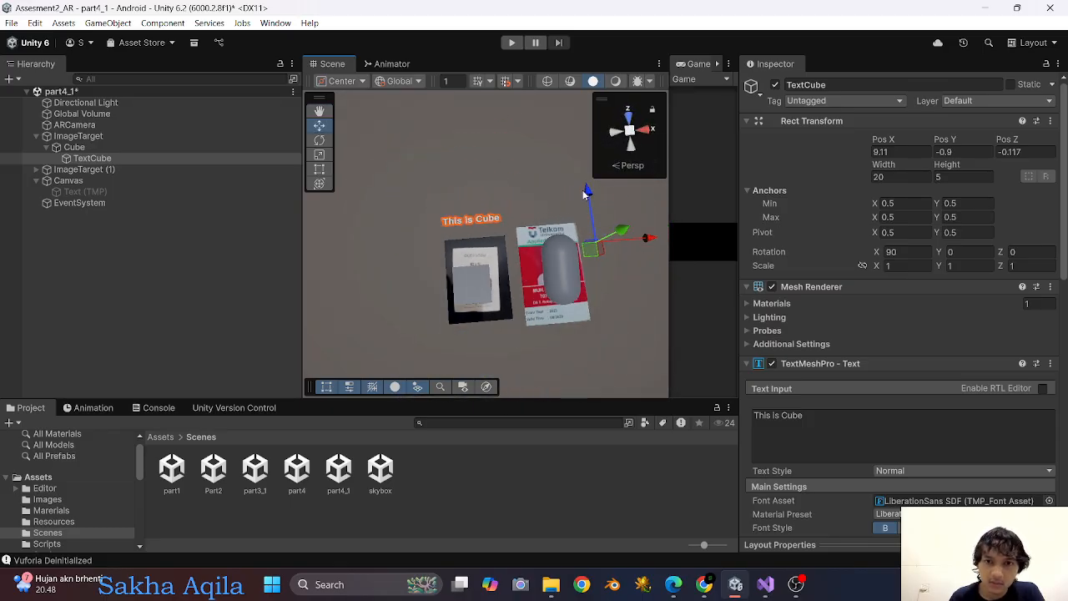
pyautogui.moveTo(586, 194); pyautogui.dragTo(678, 312)
pyautogui.moveTo(495, 331)
pyautogui.mouseDown(button='right')
pyautogui.moveTo(480, 289)
pyautogui.moveTo(487, 320)
pyautogui.mouseUp(button='right')
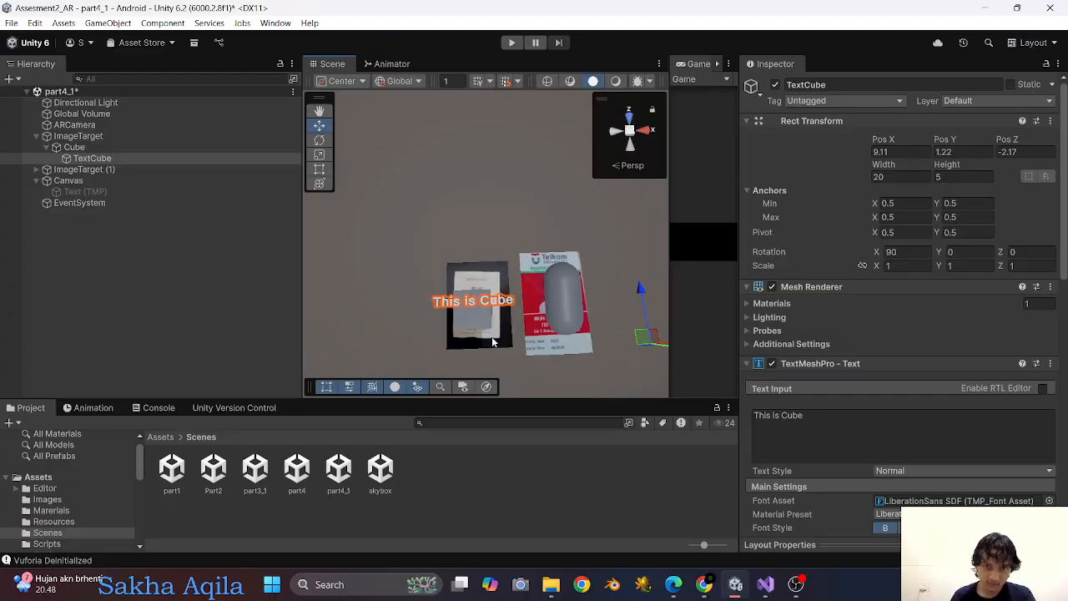
# Change the TextCube label's vertex color to black.
pyautogui.scroll(-2, 536, 319)
pyautogui.scroll(5, 524, 333)
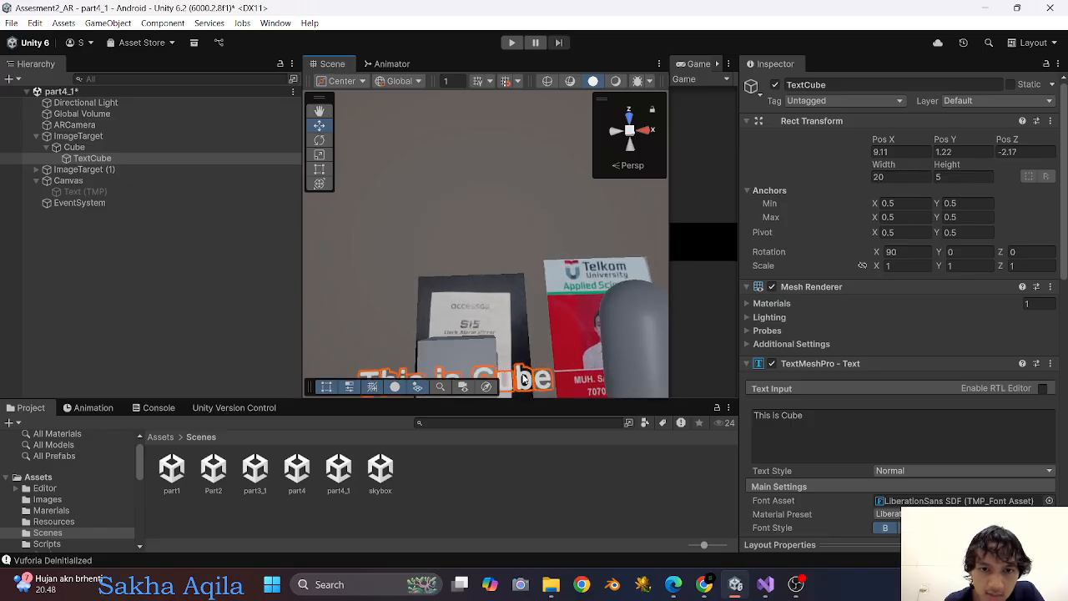
pyautogui.moveTo(523, 376); pyautogui.dragTo(516, 408, button='right')
pyautogui.scroll(-4, 817, 420)
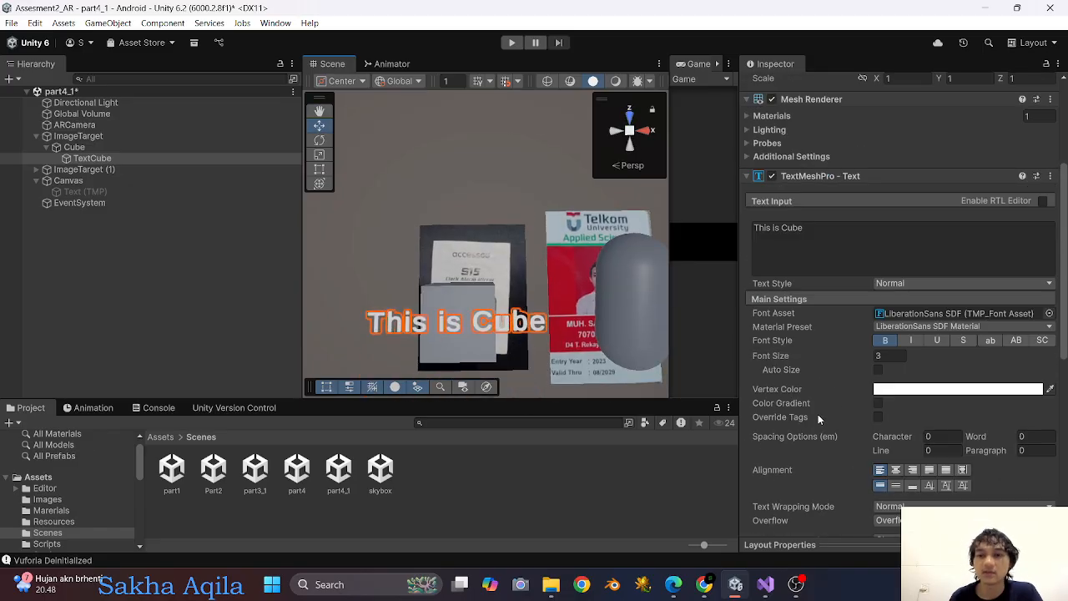
pyautogui.click(925, 390)
pyautogui.moveTo(972, 244); pyautogui.dragTo(947, 258)
pyautogui.click(1056, 102)
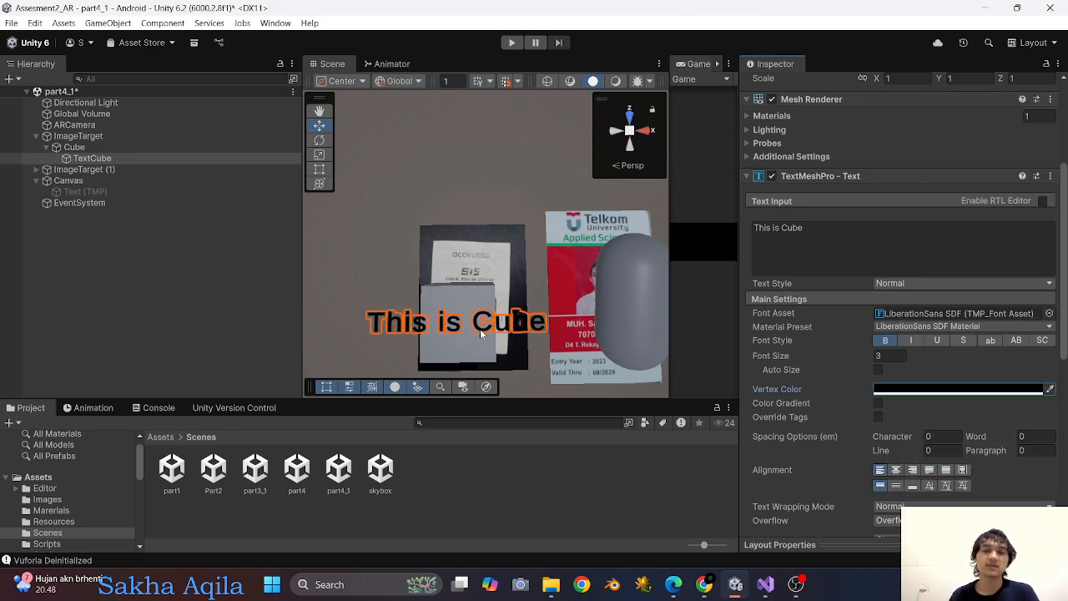
# Paste the copied "this is cube" text object under ImageTarget (1) and make it a child of the Capsule.
pyautogui.scroll(-3, 455, 333)
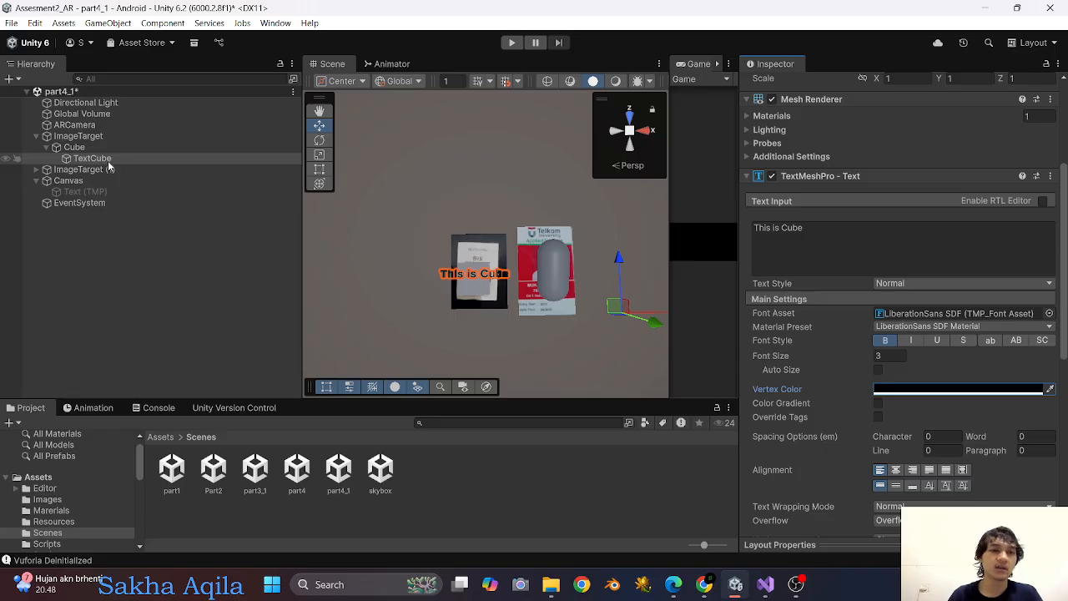
pyautogui.click(37, 170)
pyautogui.click(88, 182)
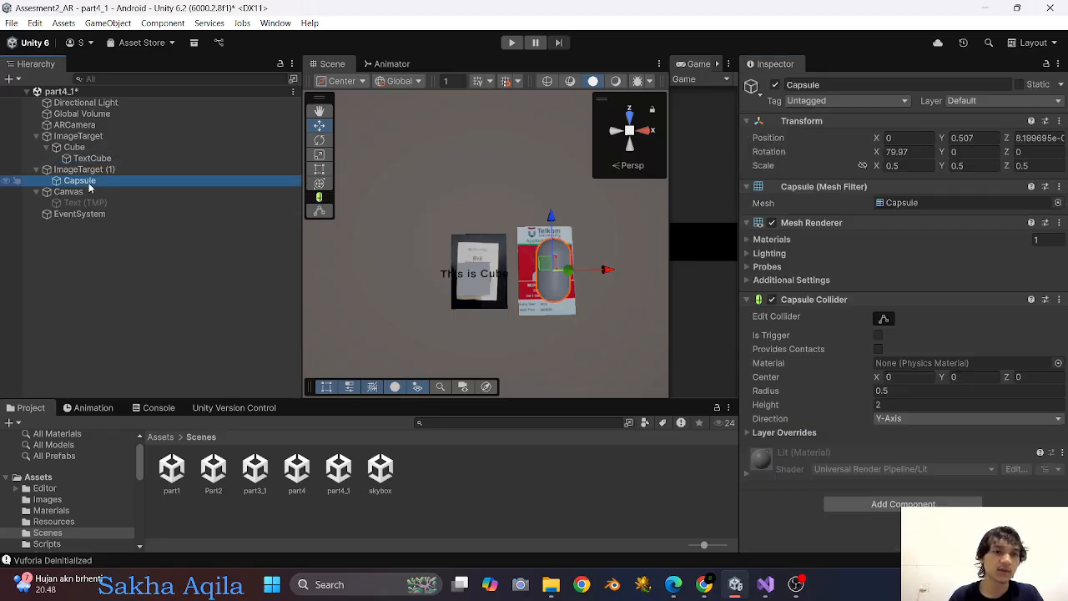
pyautogui.hotkey('ctrl', 'v')
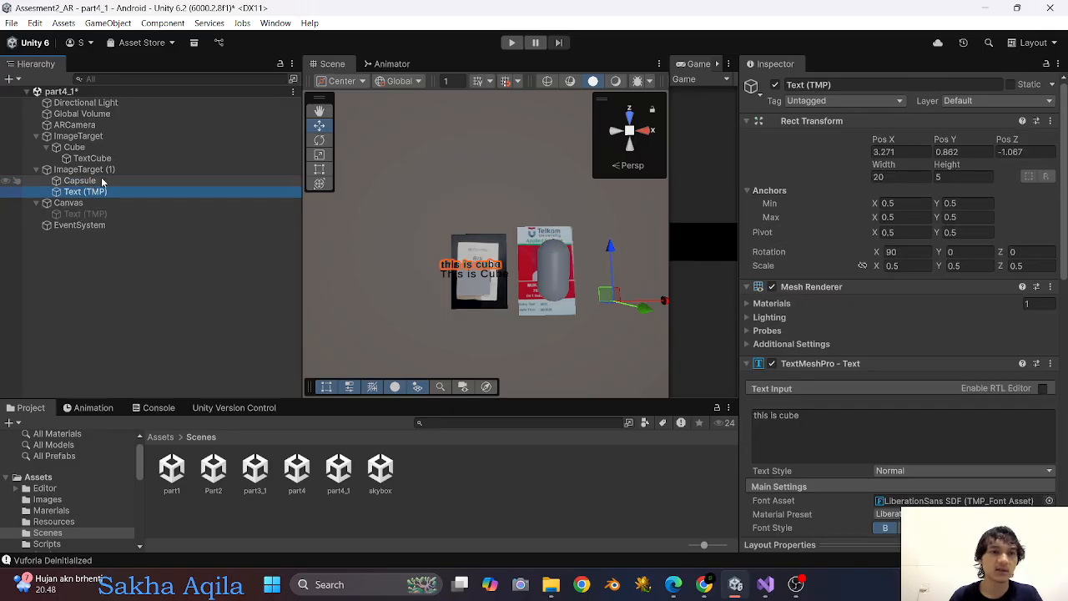
pyautogui.moveTo(84, 191); pyautogui.dragTo(84, 181)
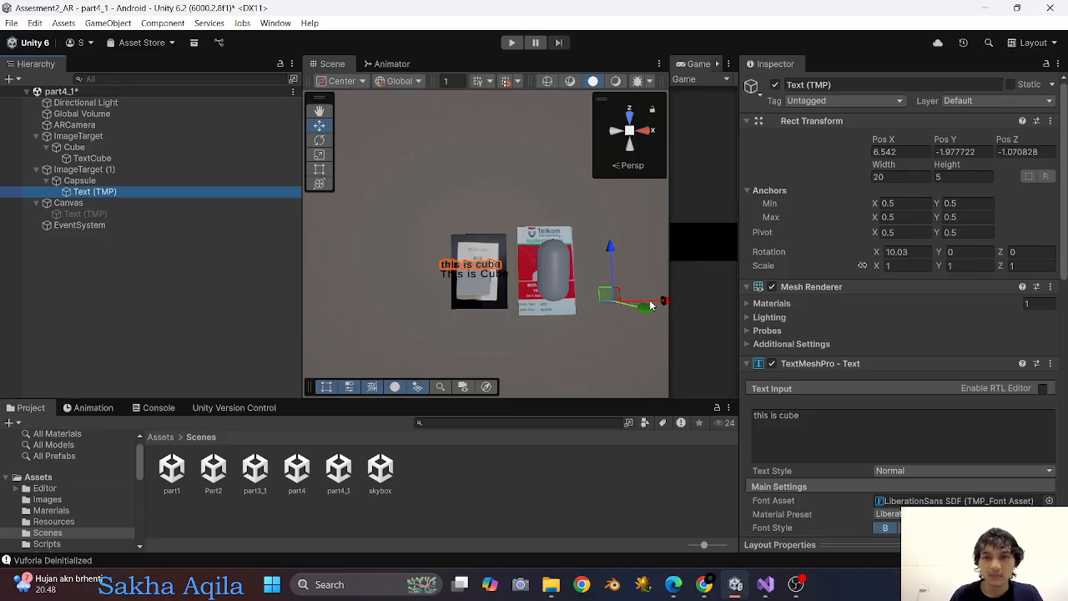
# Move the copied label over the capsule to about X 9.02 and change its text to "this is capsule".
pyautogui.moveTo(652, 305); pyautogui.dragTo(735, 297)
pyautogui.scroll(1, 566, 337)
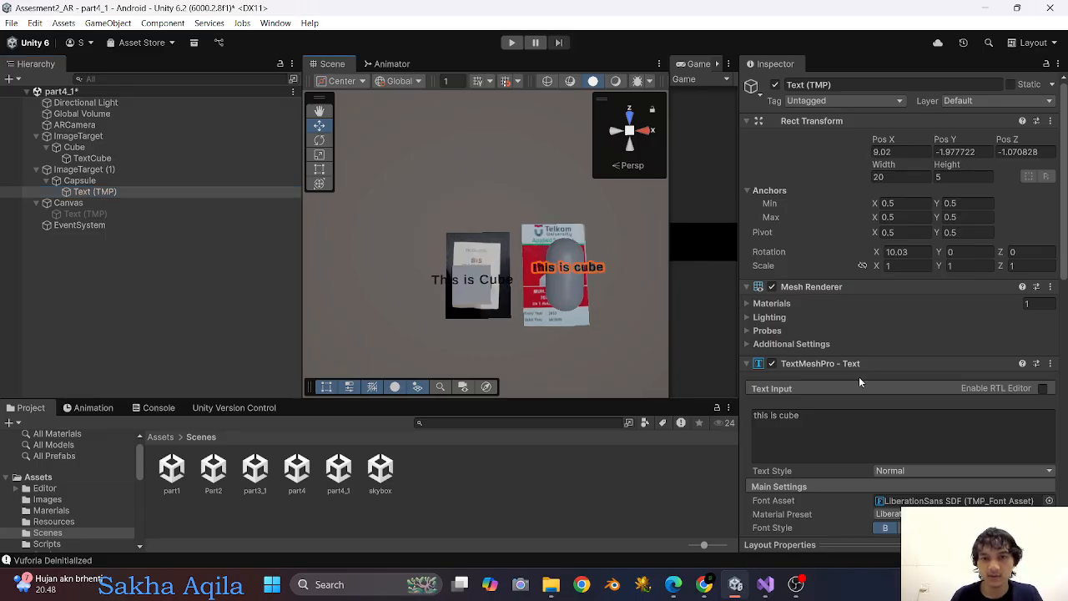
pyautogui.click(793, 426)
pyautogui.moveTo(808, 416); pyautogui.dragTo(786, 422)
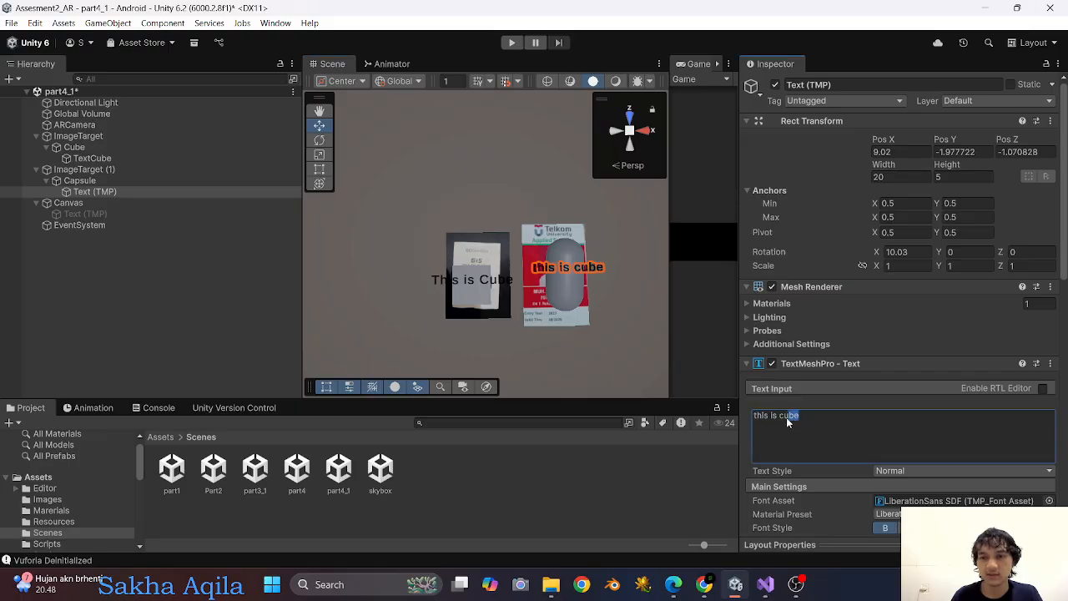
pyautogui.write('capsule')
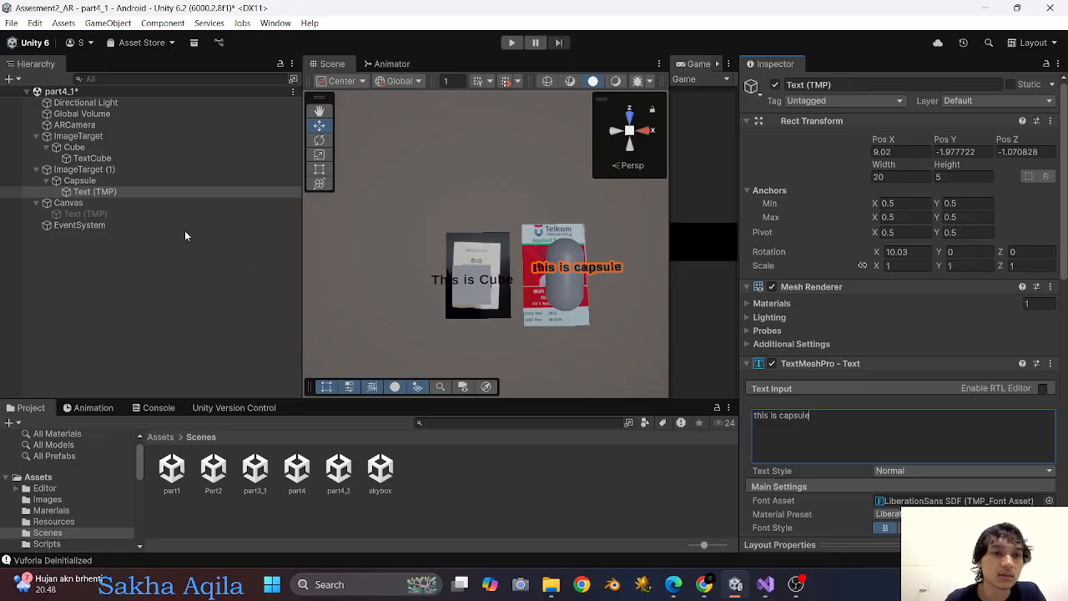
pyautogui.scroll(-1, 586, 287)
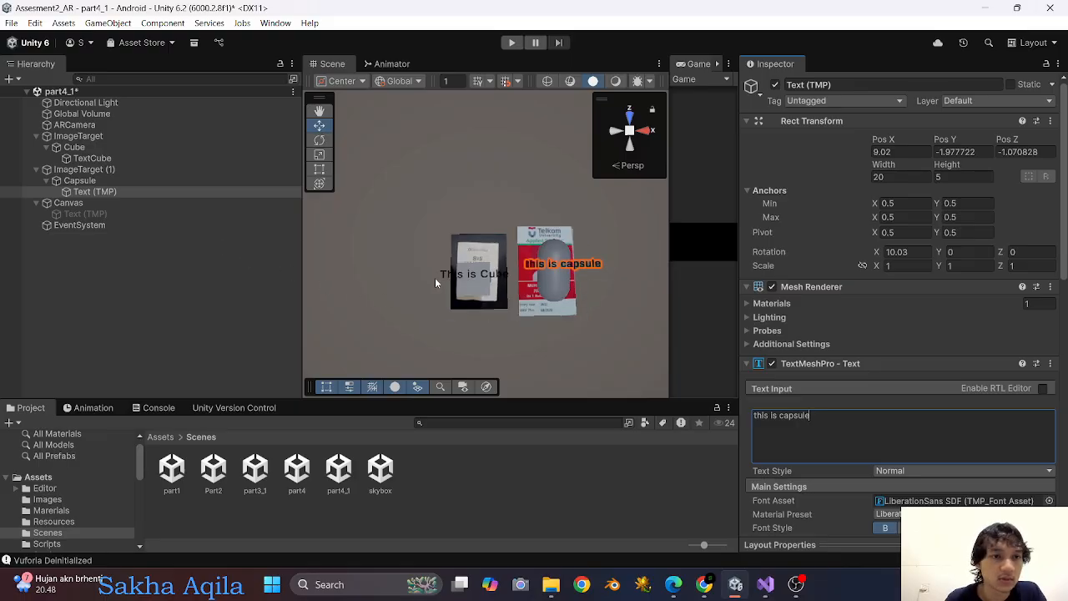
# Rename the text object under the Capsule as TextCapsule.
pyautogui.click(122, 191)
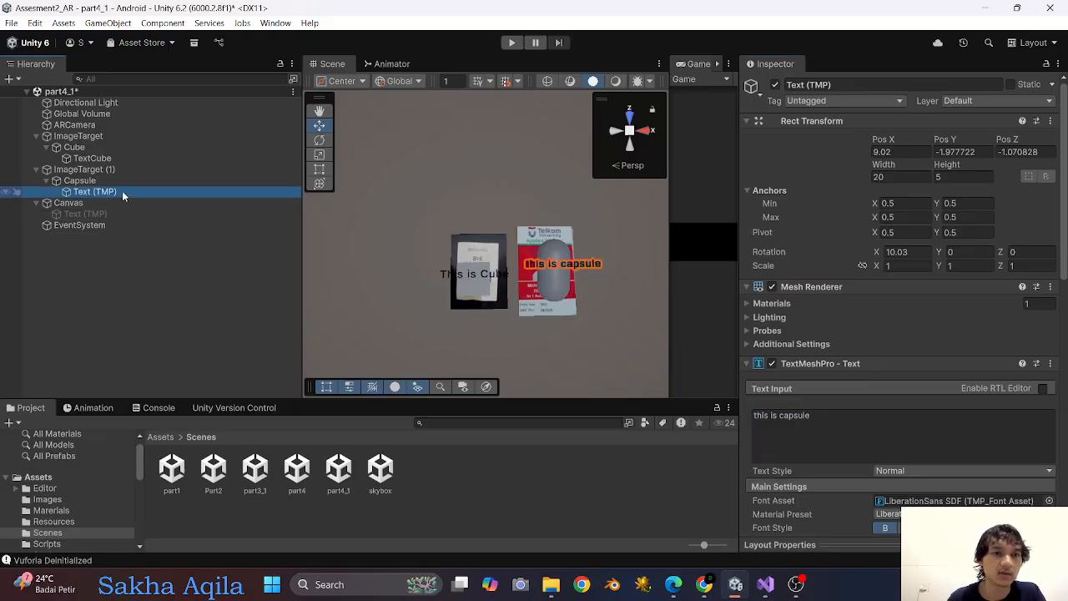
pyautogui.click(123, 191)
pyautogui.write('Tex')
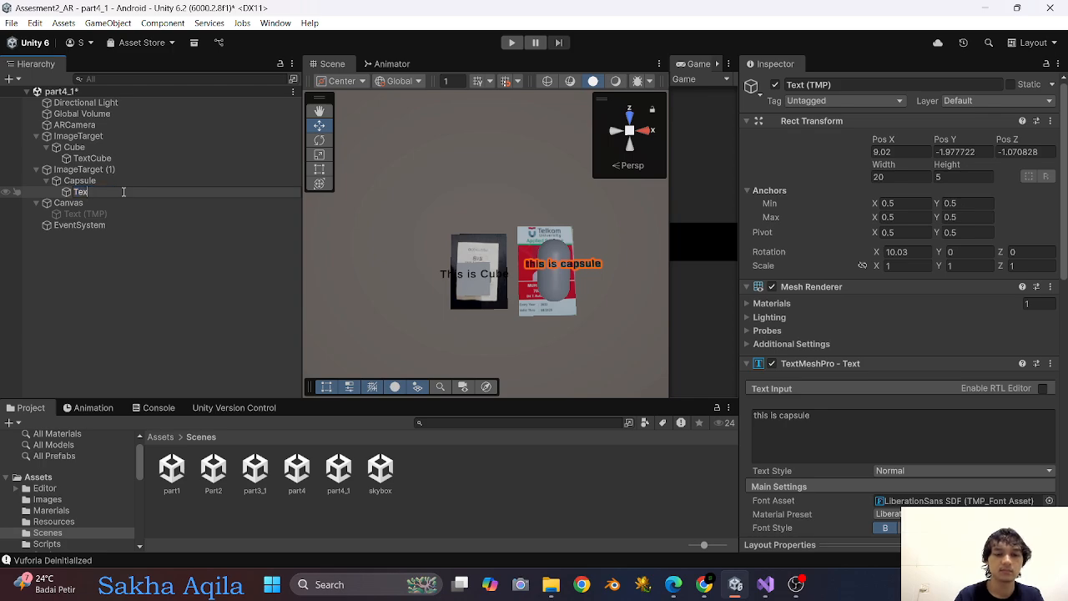
pyautogui.write('tCapsule')
pyautogui.press('Return')
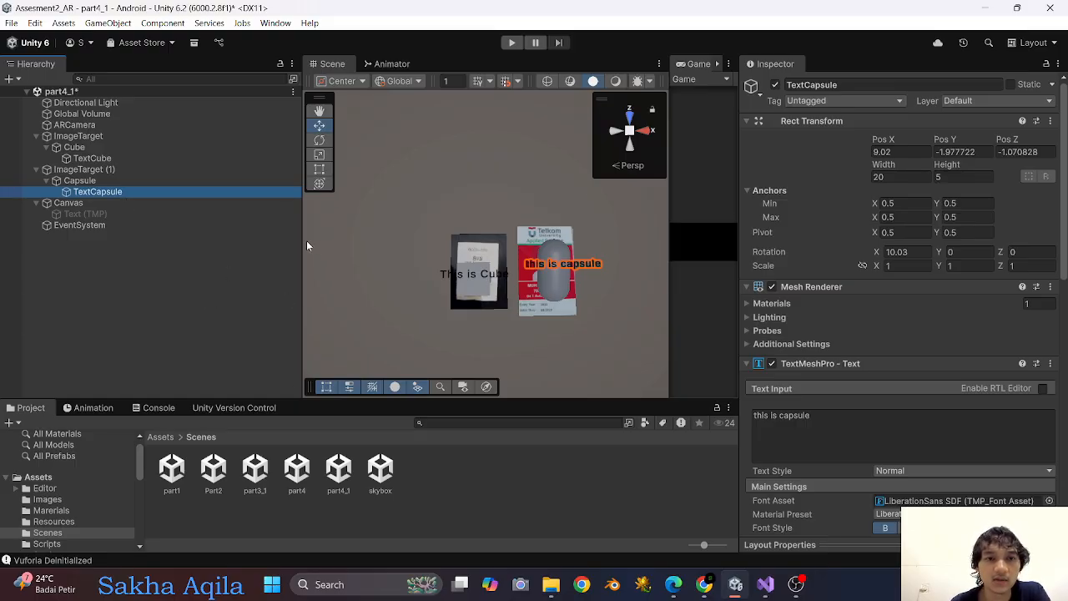
# Enlarge the Game view and run the scene in Play mode to test the marker labels.
pyautogui.moveTo(302, 241); pyautogui.dragTo(277, 242)
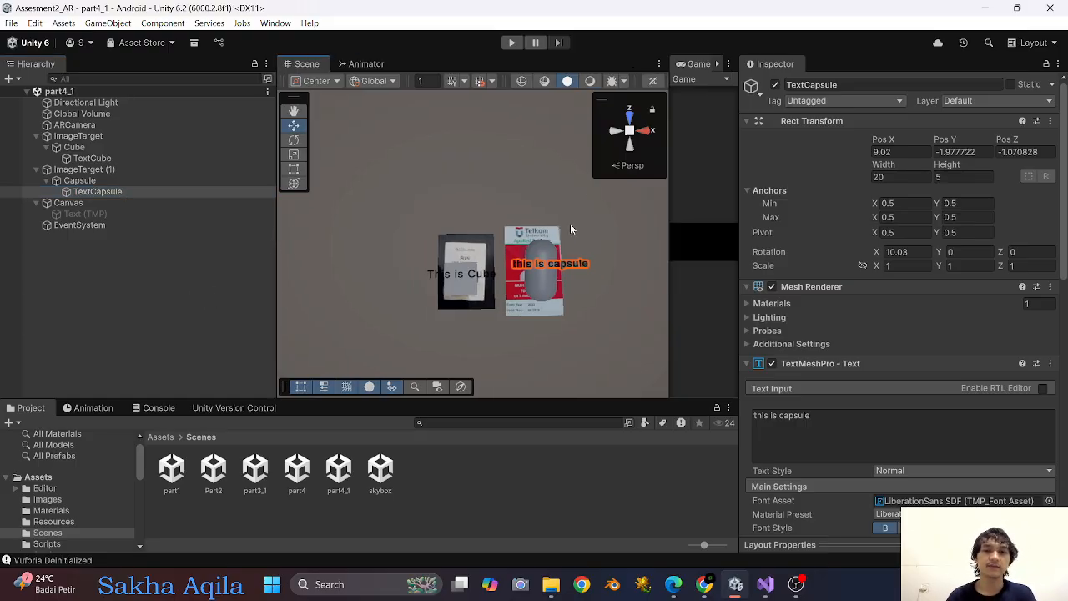
pyautogui.moveTo(667, 196); pyautogui.dragTo(364, 210)
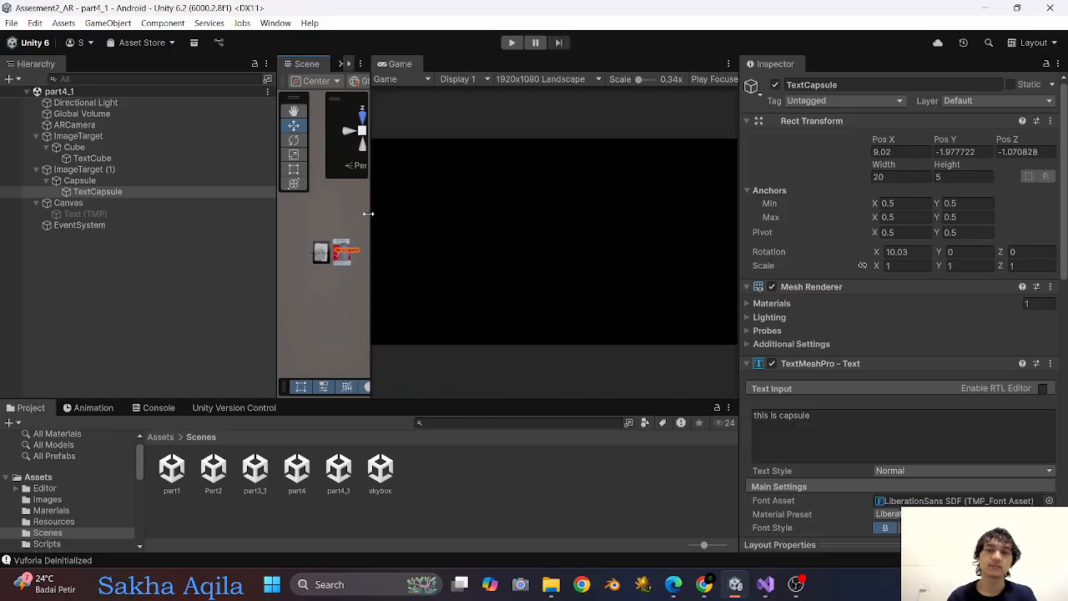
pyautogui.click(512, 43)
# Switch to OBS, remove the Video Capture Device source, and return to the running scene in Unity.
pyautogui.click(795, 585)
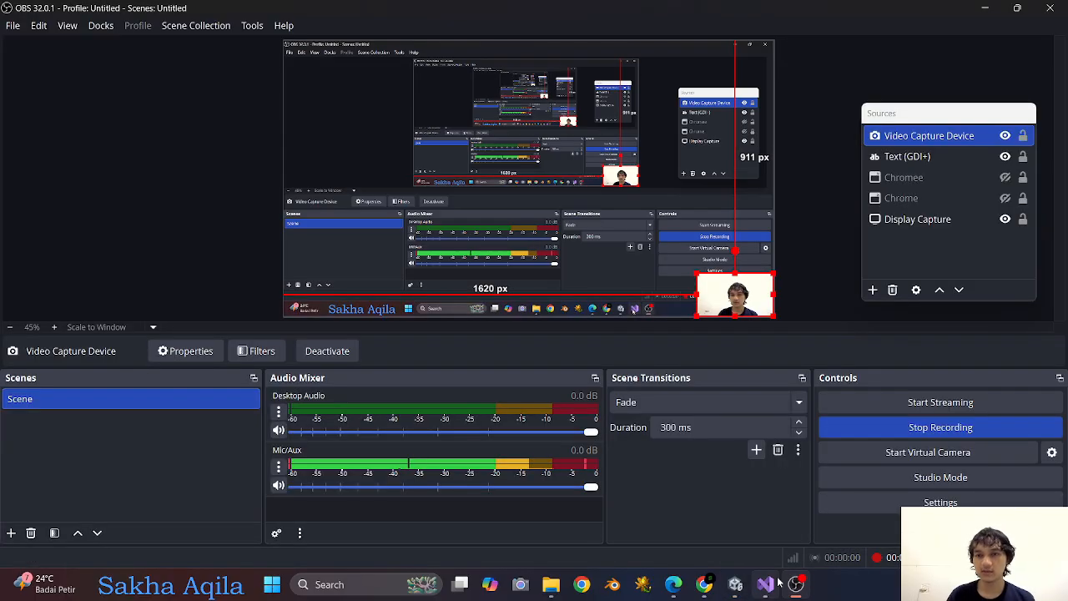
pyautogui.click(908, 142)
pyautogui.rightClick(909, 143)
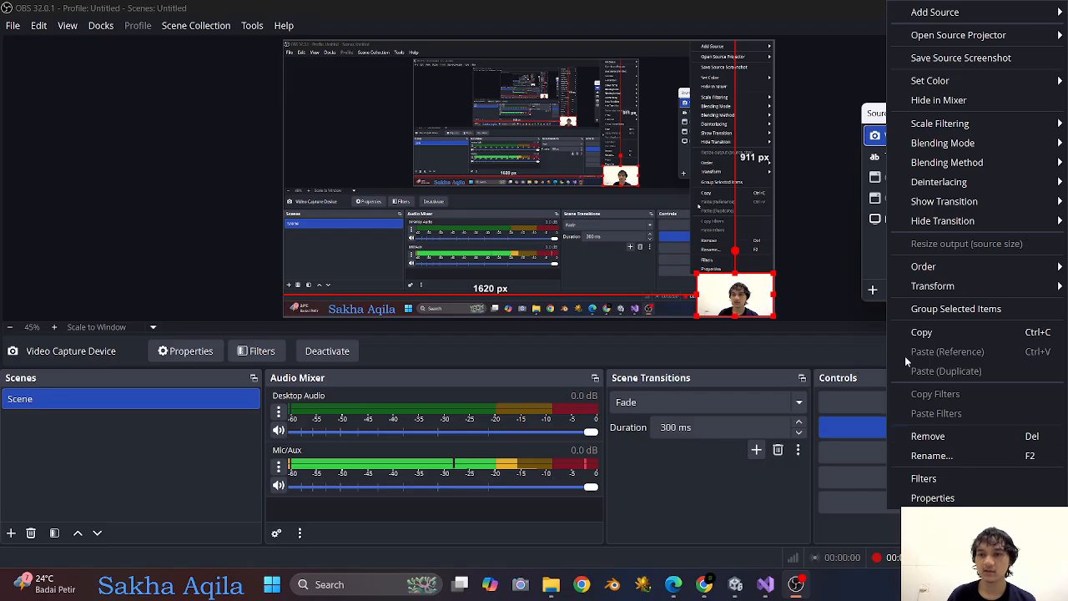
pyautogui.click(932, 438)
pyautogui.click(604, 300)
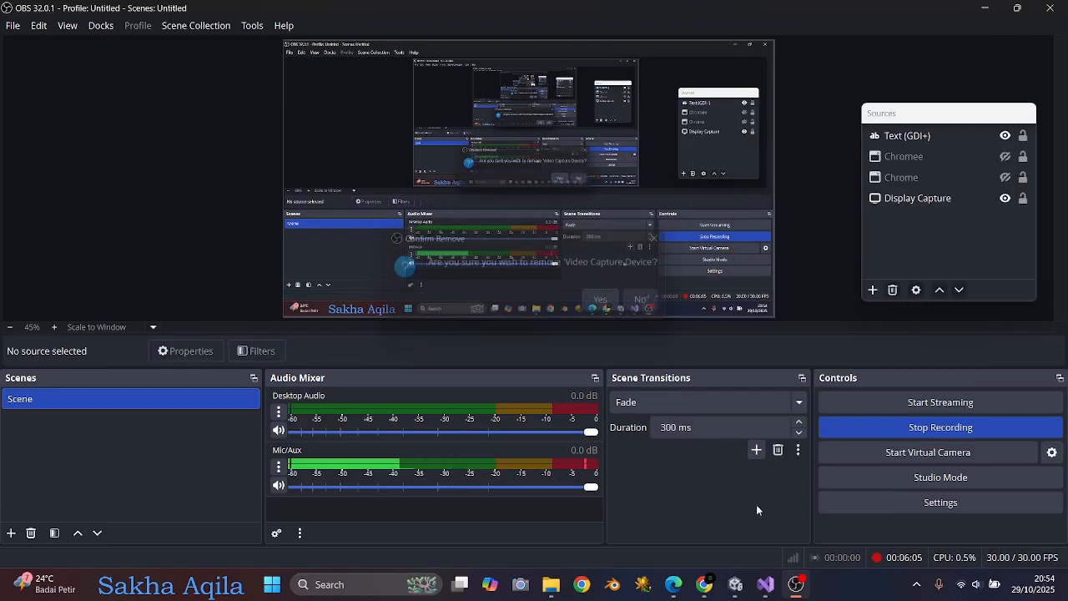
pyautogui.click(734, 588)
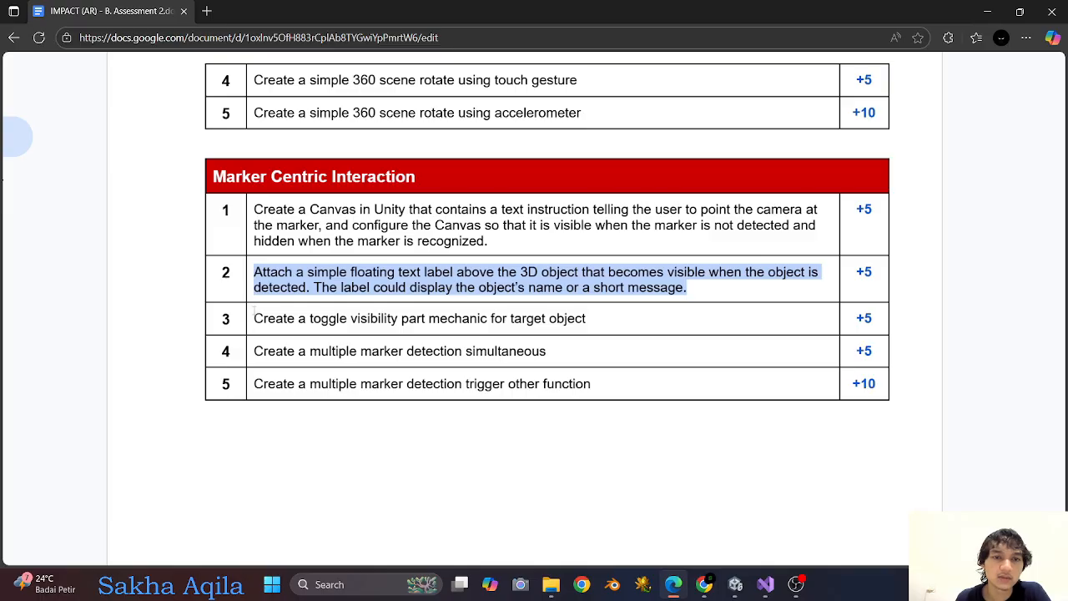
# Highlight the toggle visibility requirement in the assignment document, and switch back to Unity with the Scene view enlarged.
pyautogui.moveTo(255, 315); pyautogui.dragTo(595, 325)
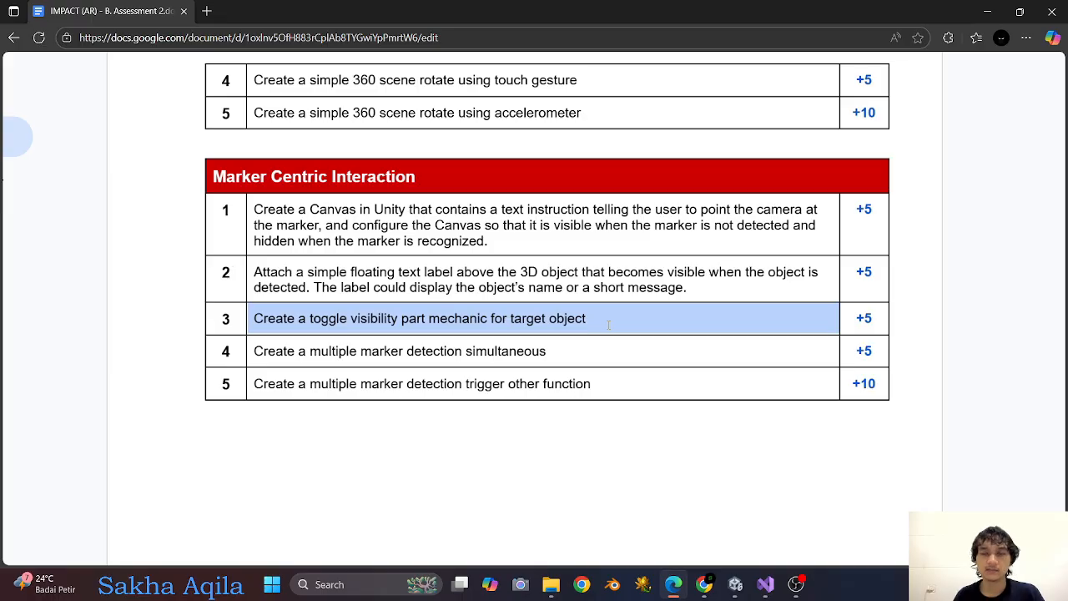
pyautogui.click(735, 584)
pyautogui.moveTo(367, 208); pyautogui.dragTo(667, 209)
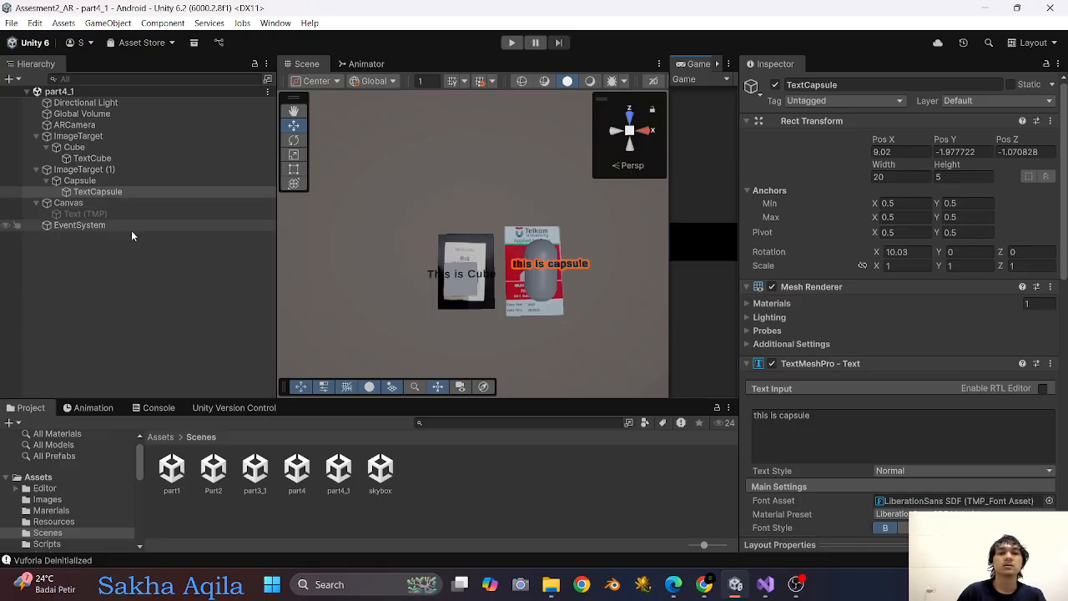
# Rename ImageTarget as Target1 and ImageTarget (1) as Target2.
pyautogui.click(77, 136)
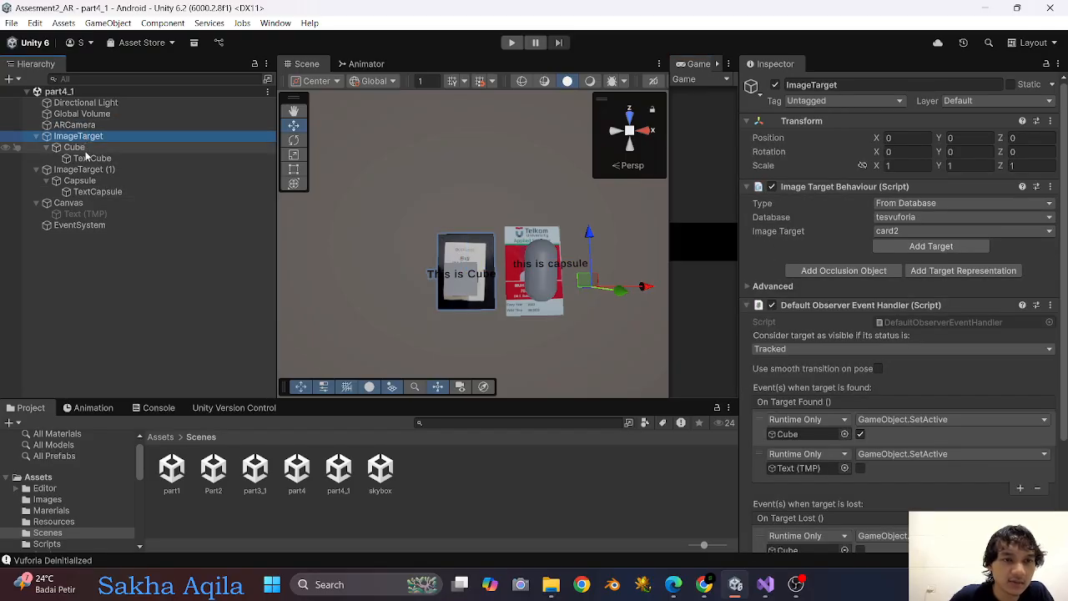
pyautogui.click(104, 136)
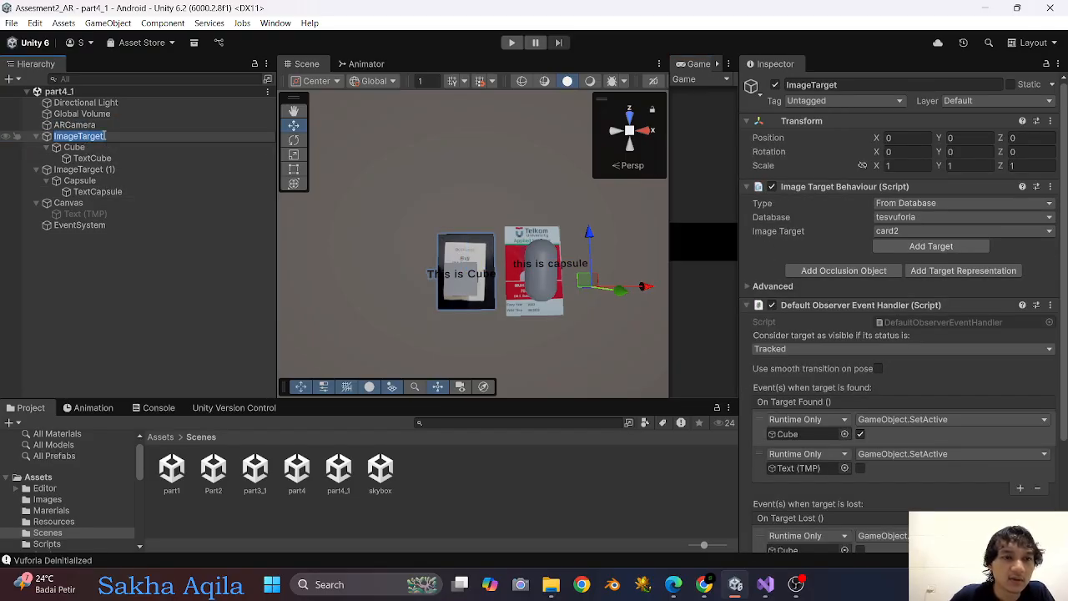
pyautogui.write('Tar')
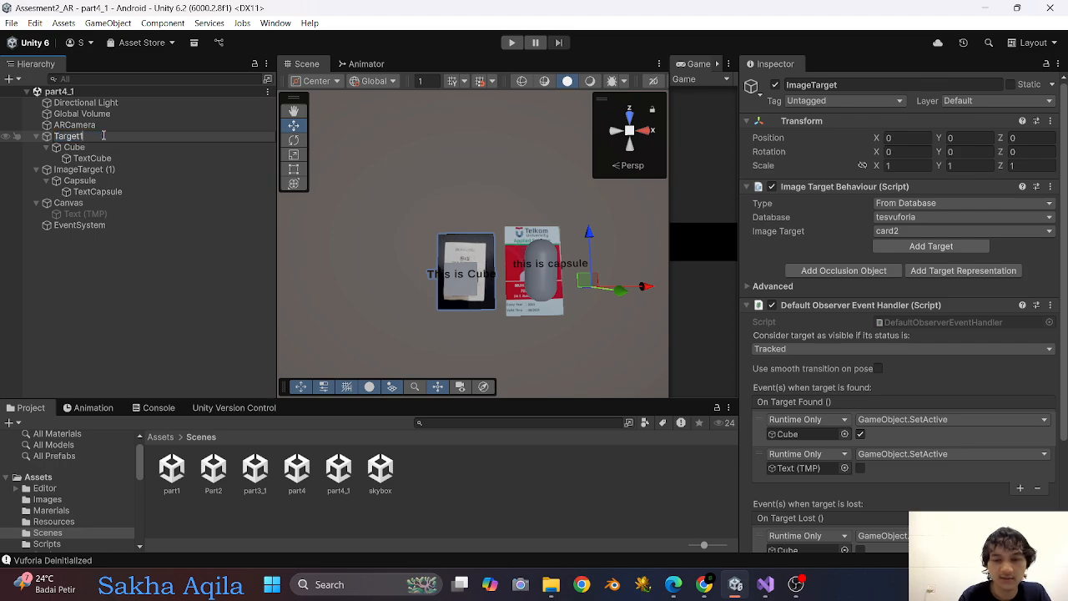
pyautogui.press('Return')
pyautogui.click(77, 169)
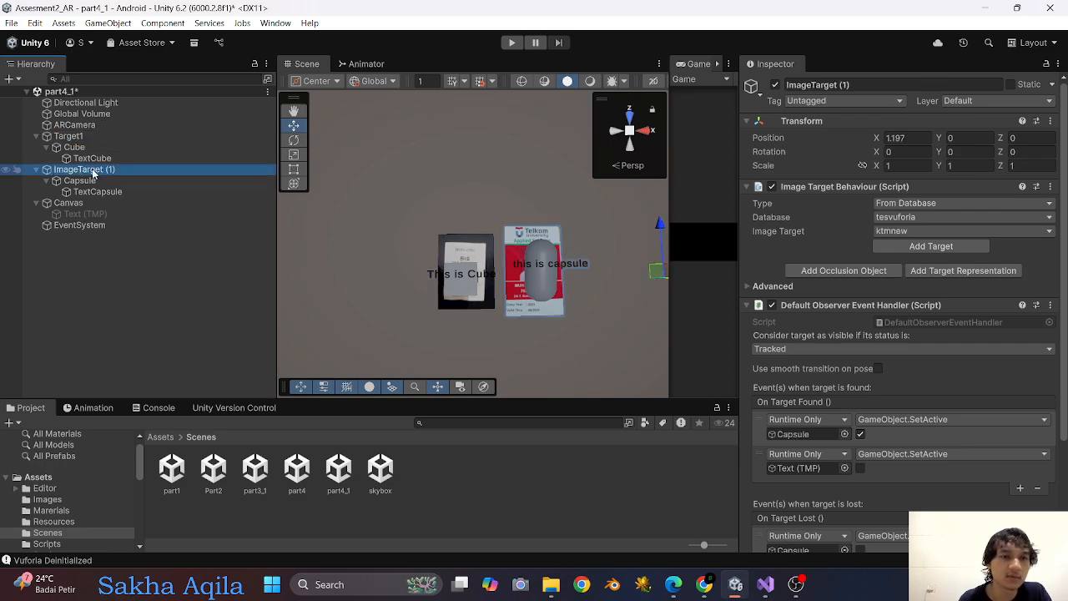
pyautogui.click(93, 171)
pyautogui.write('Target')
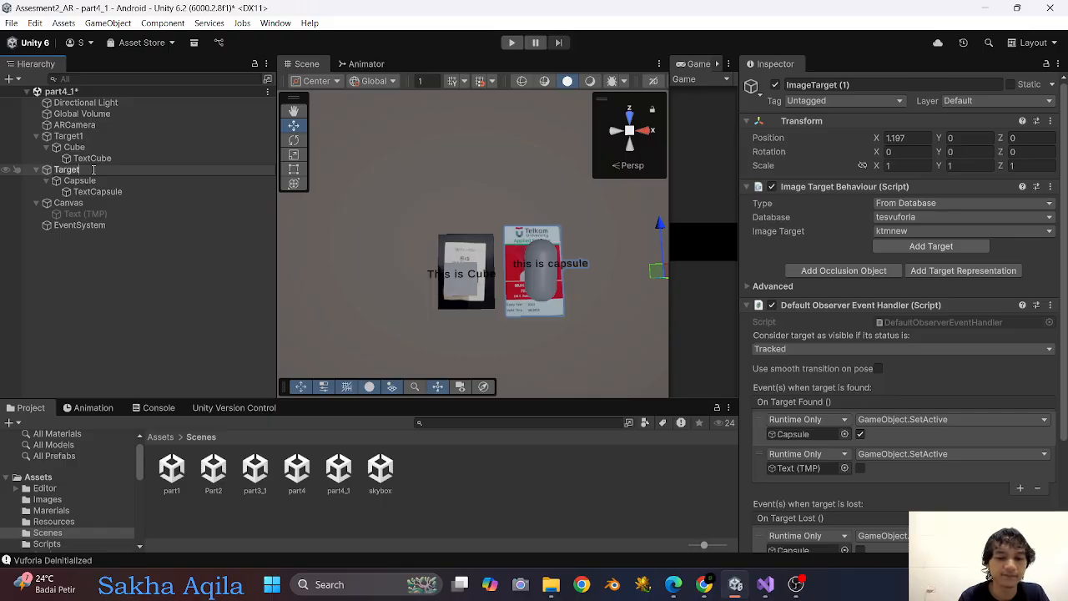
pyautogui.write('2')
pyautogui.press('Return')
# Duplicate the Cube under Target1 and place the copy beside the marker at about X -1.01, Y 0.377, Z -0.18.
pyautogui.click(106, 138)
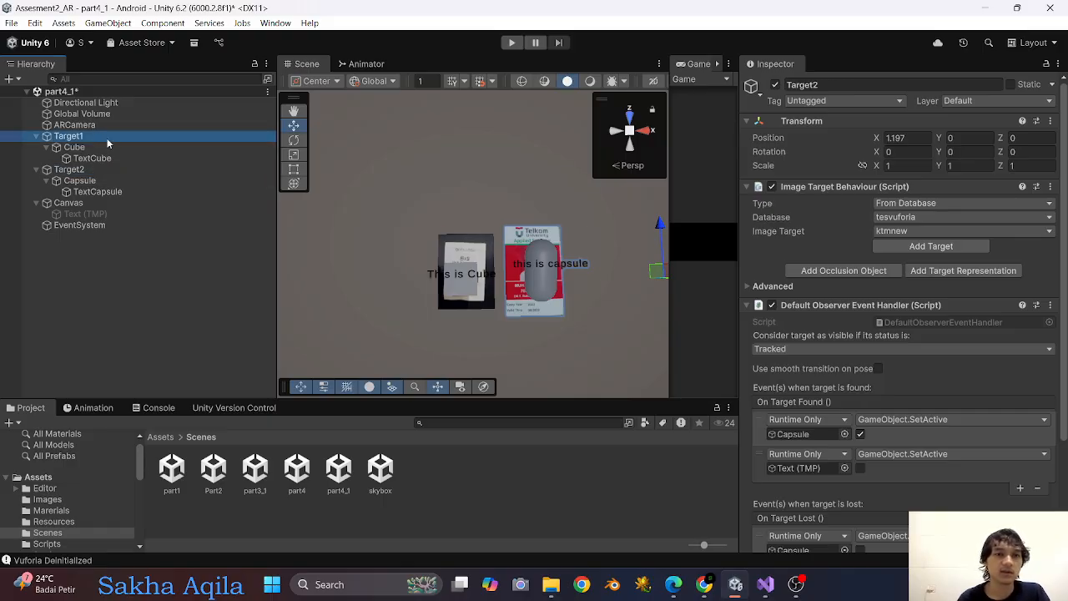
pyautogui.click(83, 149)
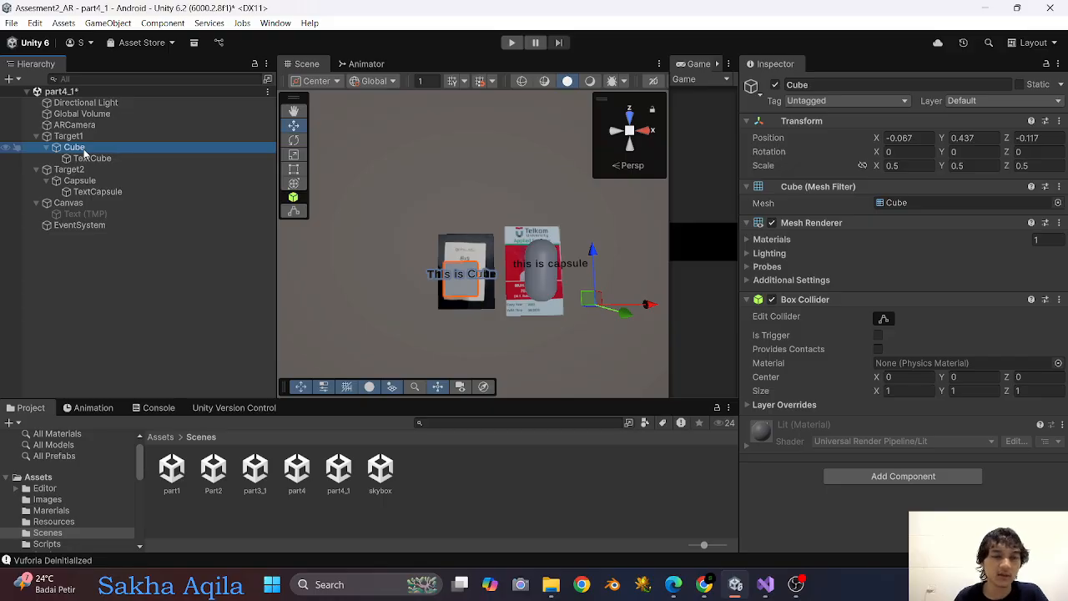
pyautogui.hotkey('ctrl', 'd')
pyautogui.moveTo(641, 308); pyautogui.dragTo(590, 307)
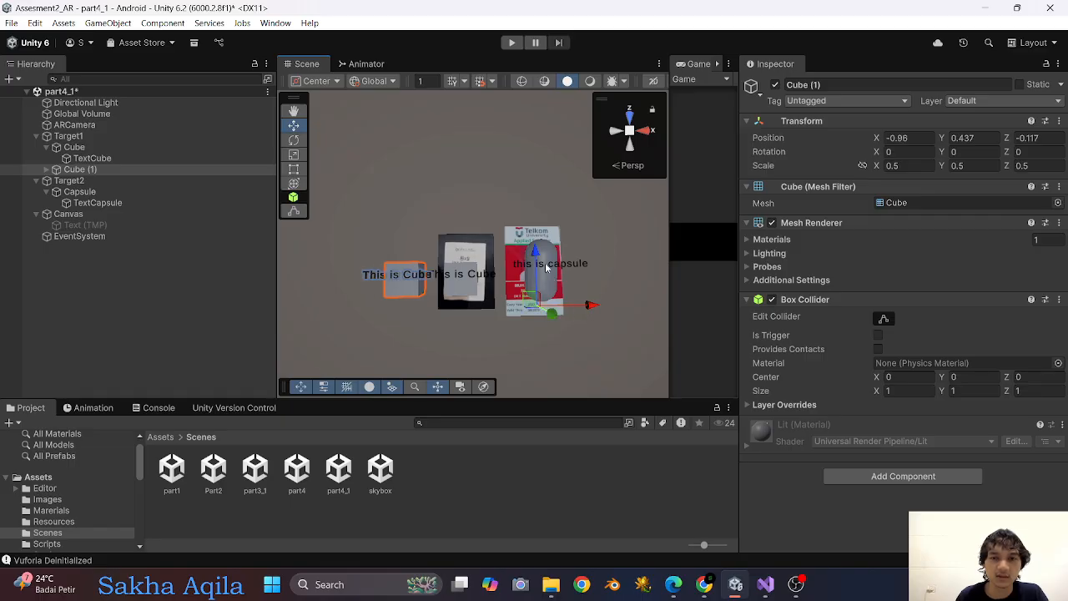
pyautogui.moveTo(540, 256); pyautogui.dragTo(560, 217)
pyautogui.moveTo(594, 265); pyautogui.dragTo(570, 264)
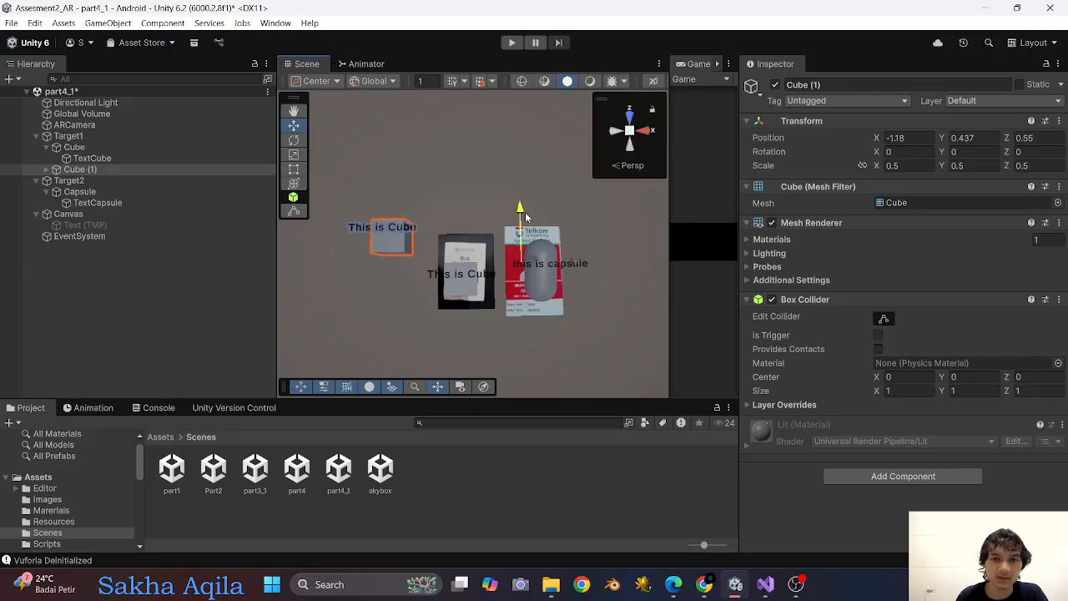
pyautogui.moveTo(514, 215); pyautogui.dragTo(540, 262)
pyautogui.moveTo(573, 311); pyautogui.dragTo(600, 309)
pyautogui.scroll(2, 496, 313)
pyautogui.scroll(-3, 497, 313)
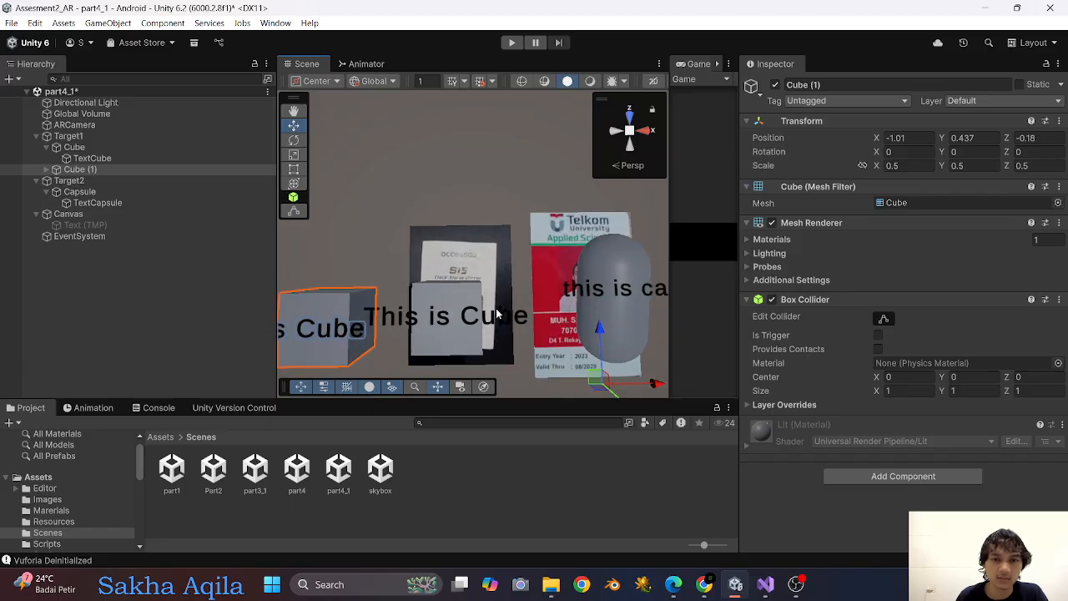
pyautogui.moveTo(558, 333); pyautogui.dragTo(553, 332)
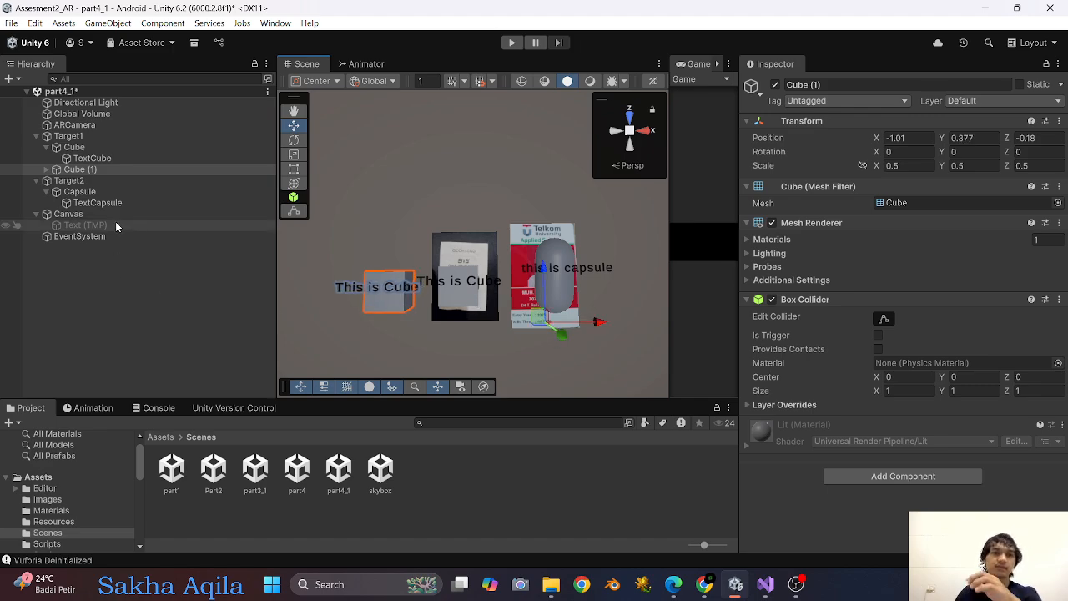
# Change the text of the duplicated cube's TextCube label to "Red Cube".
pyautogui.click(46, 169)
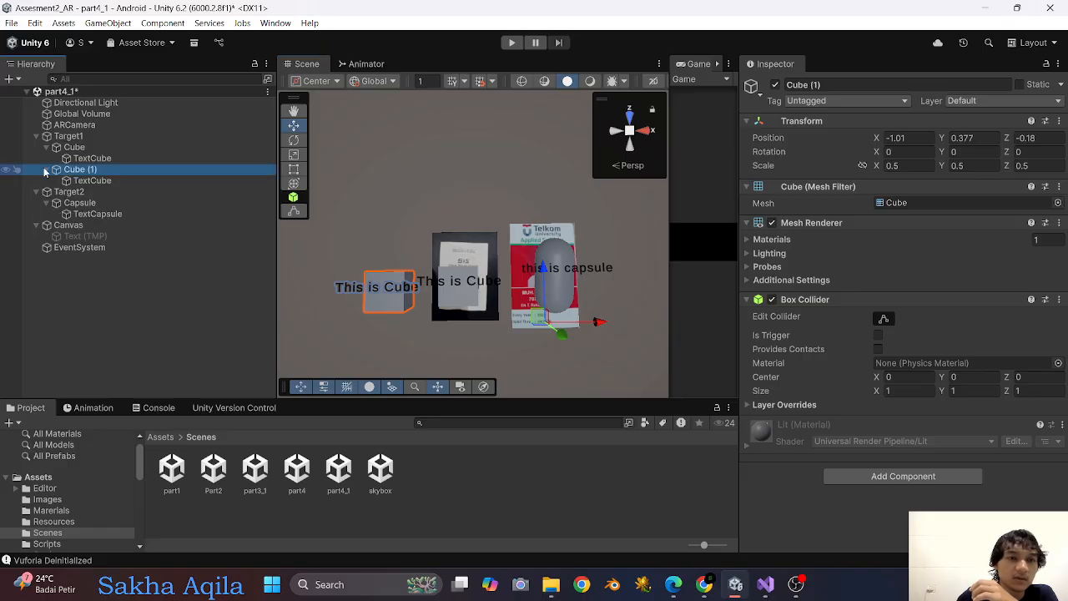
pyautogui.click(111, 182)
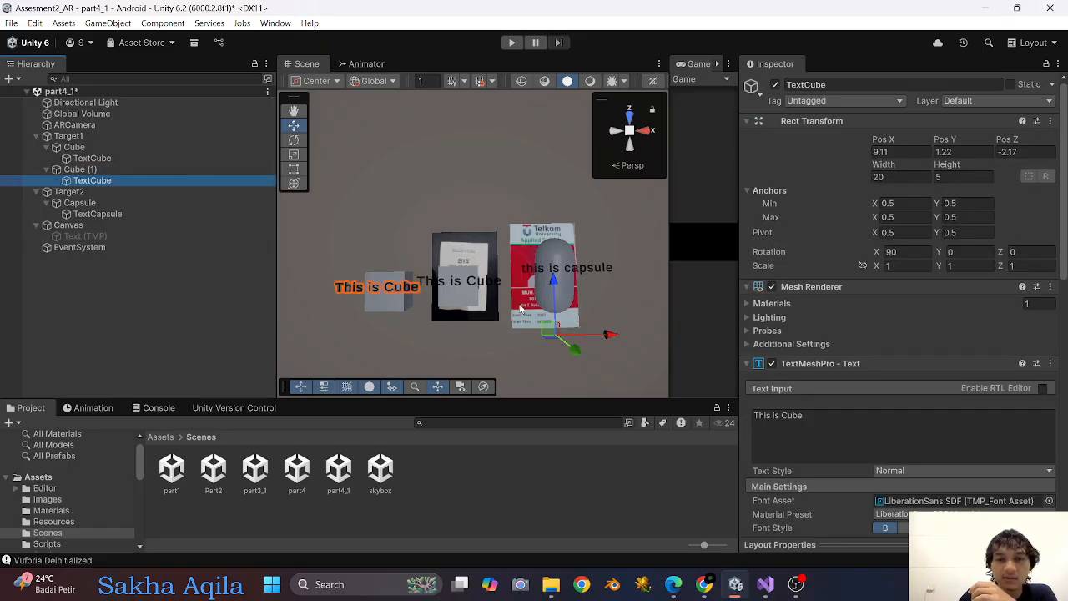
pyautogui.click(779, 417)
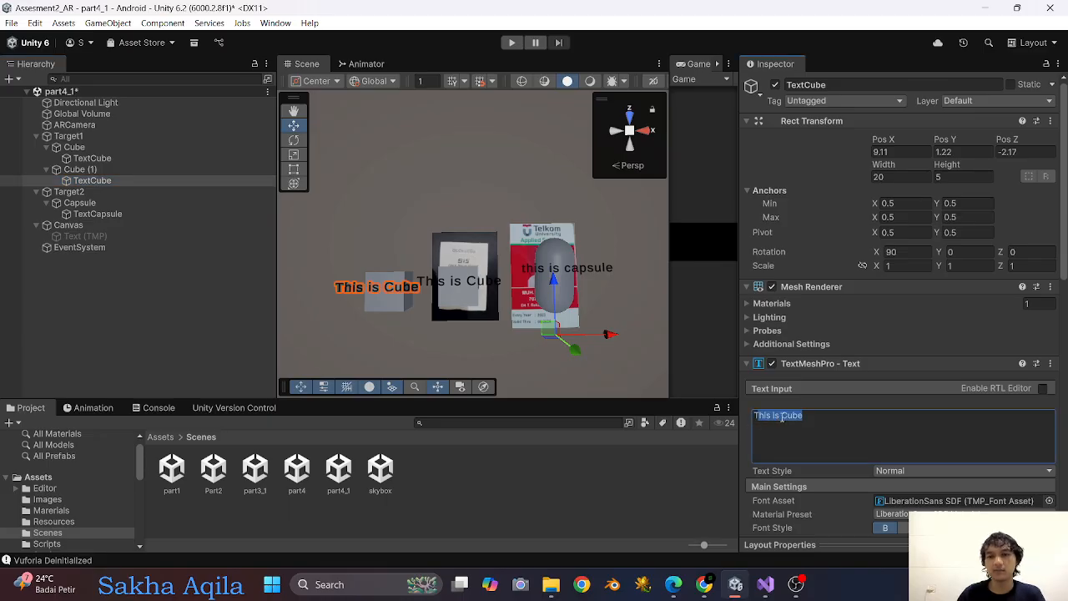
pyautogui.doubleClick(768, 418)
pyautogui.moveTo(768, 423); pyautogui.dragTo(754, 425)
pyautogui.write('Red')
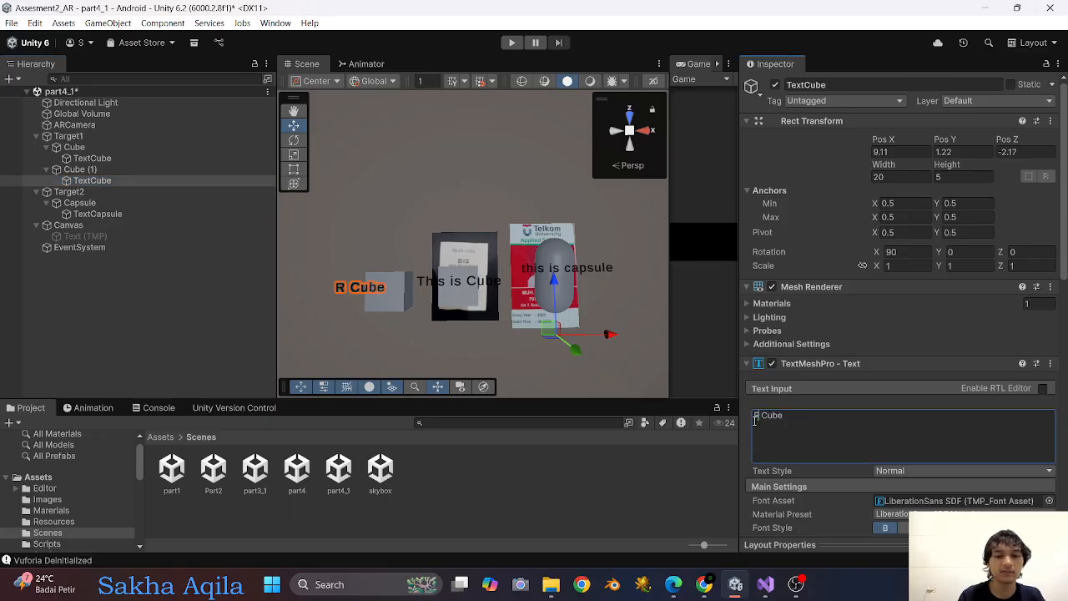
# Set the vertex color of the "Red Cube" label to red (EA2222).
pyautogui.scroll(-4, 750, 420)
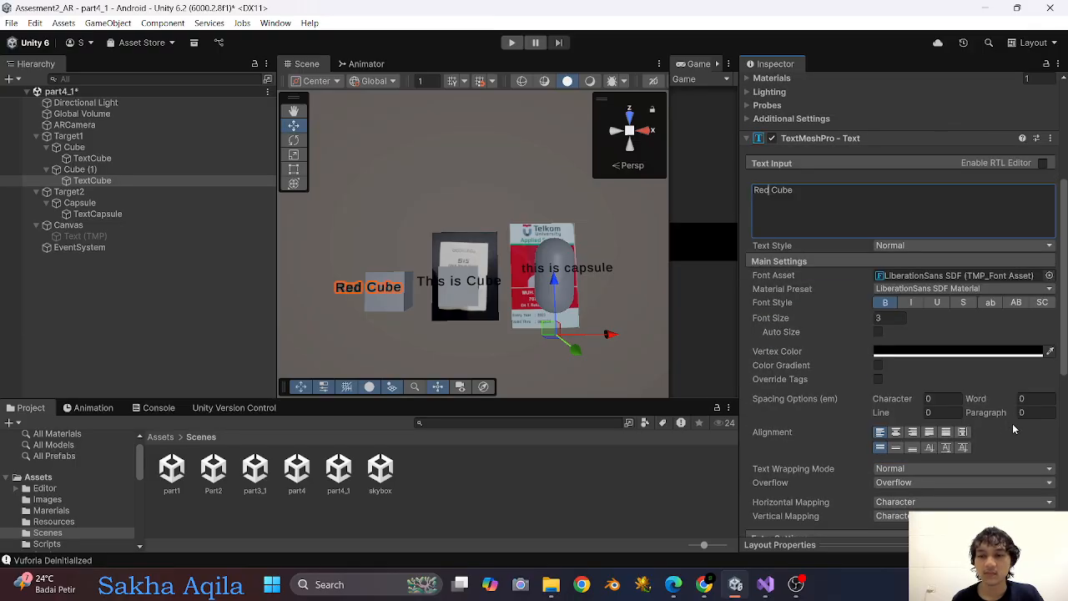
pyautogui.click(887, 350)
pyautogui.moveTo(996, 222); pyautogui.dragTo(1008, 193)
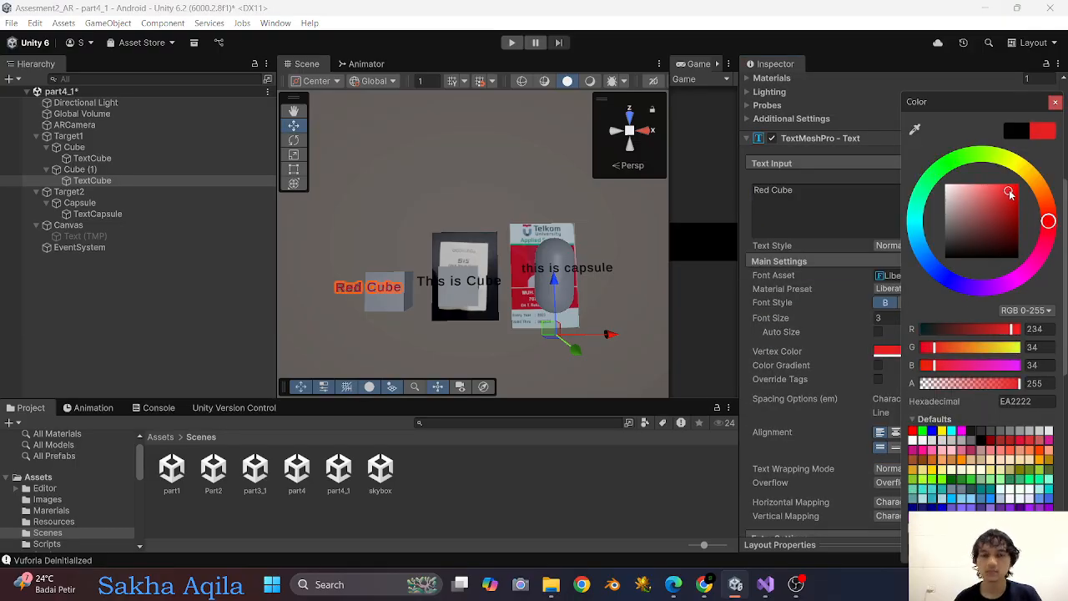
pyautogui.click(1055, 101)
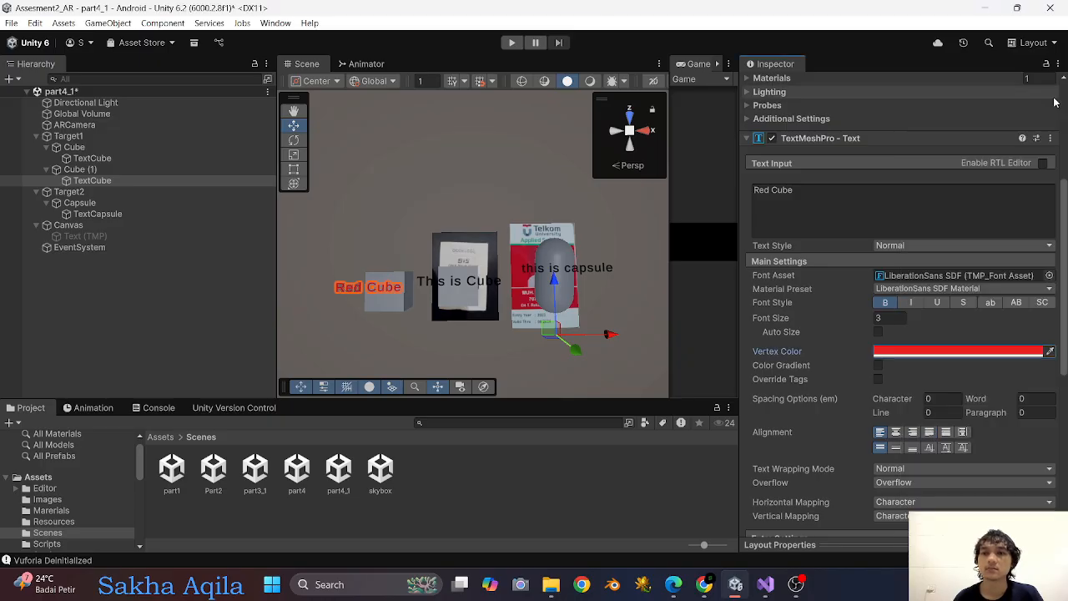
pyautogui.rightClick(986, 351)
pyautogui.click(1019, 358)
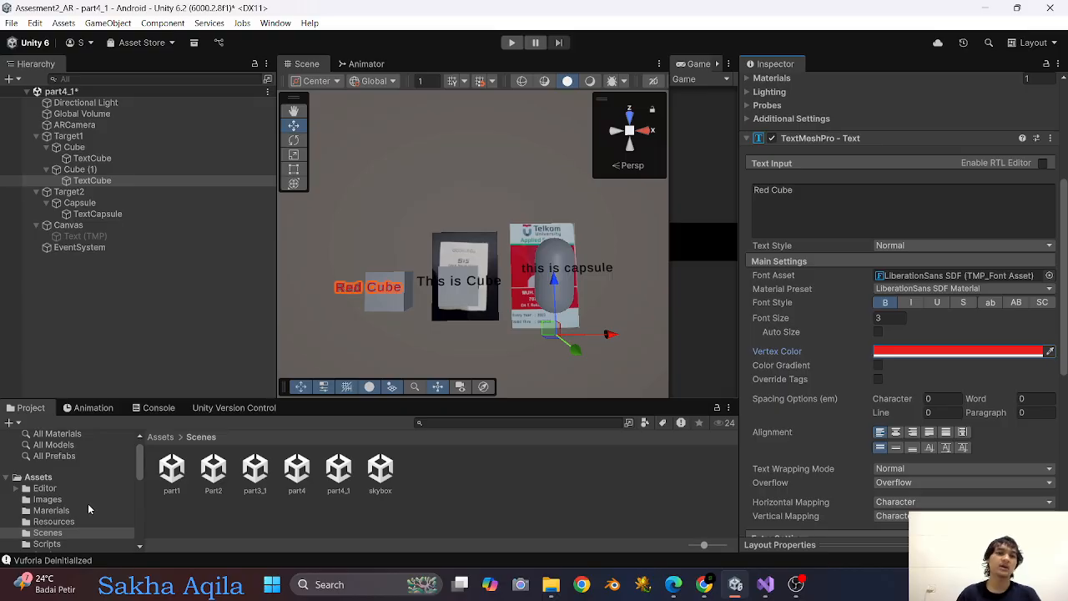
# Create a new material in the Marerials folder with the copied red as its base map and the Specular workflow mode.
pyautogui.click(41, 476)
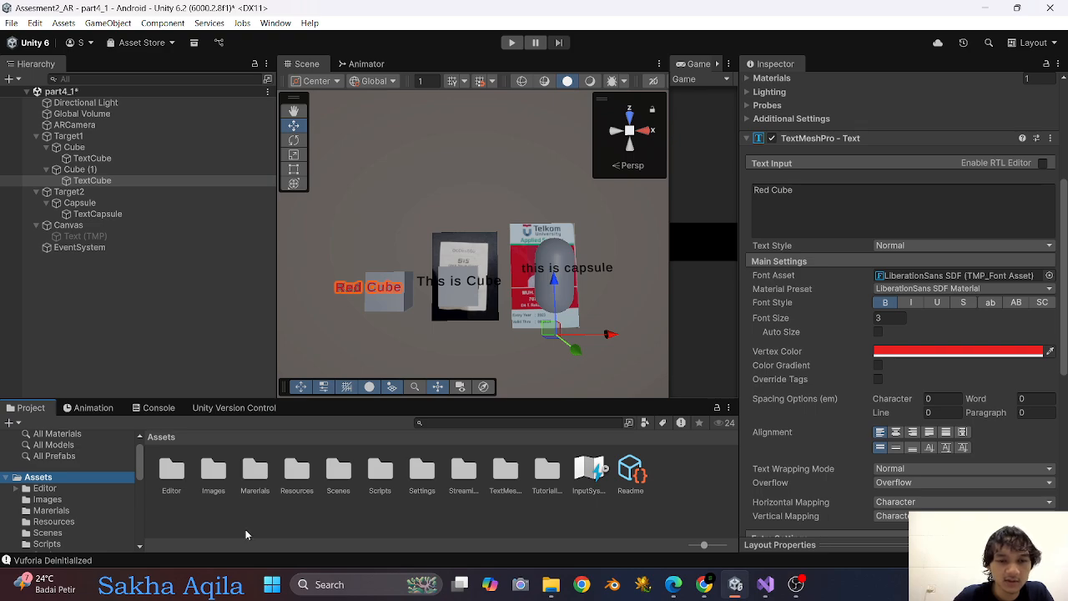
pyautogui.doubleClick(261, 473)
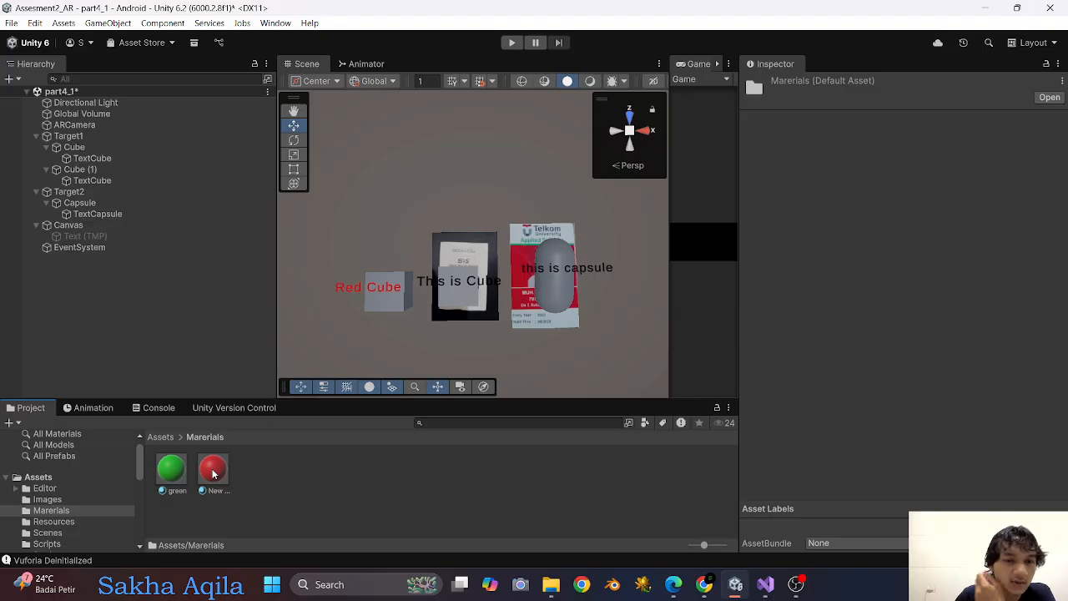
pyautogui.rightClick(278, 476)
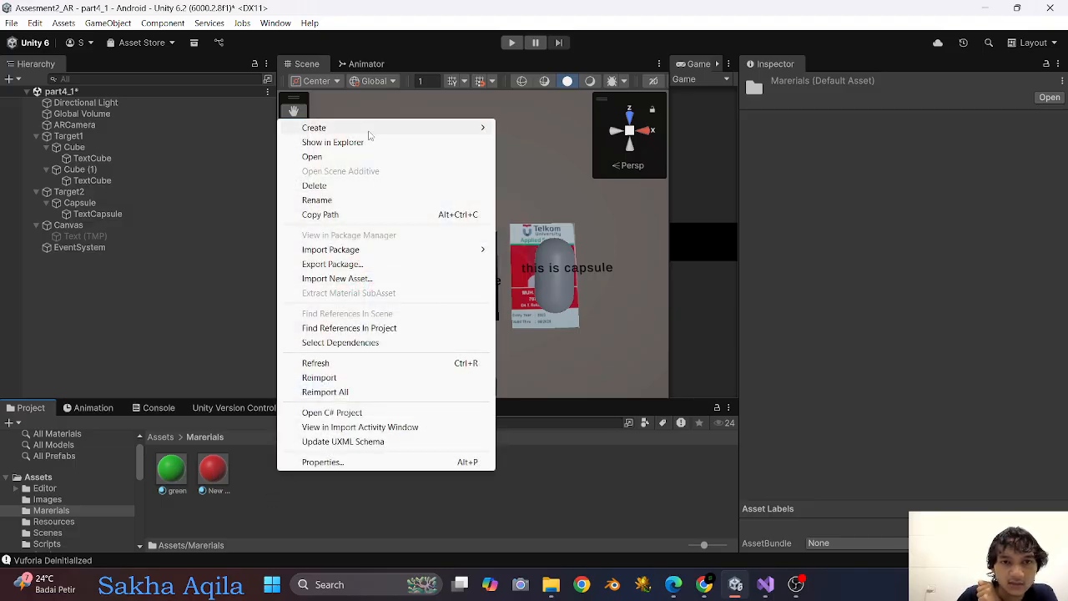
pyautogui.moveTo(369, 130)
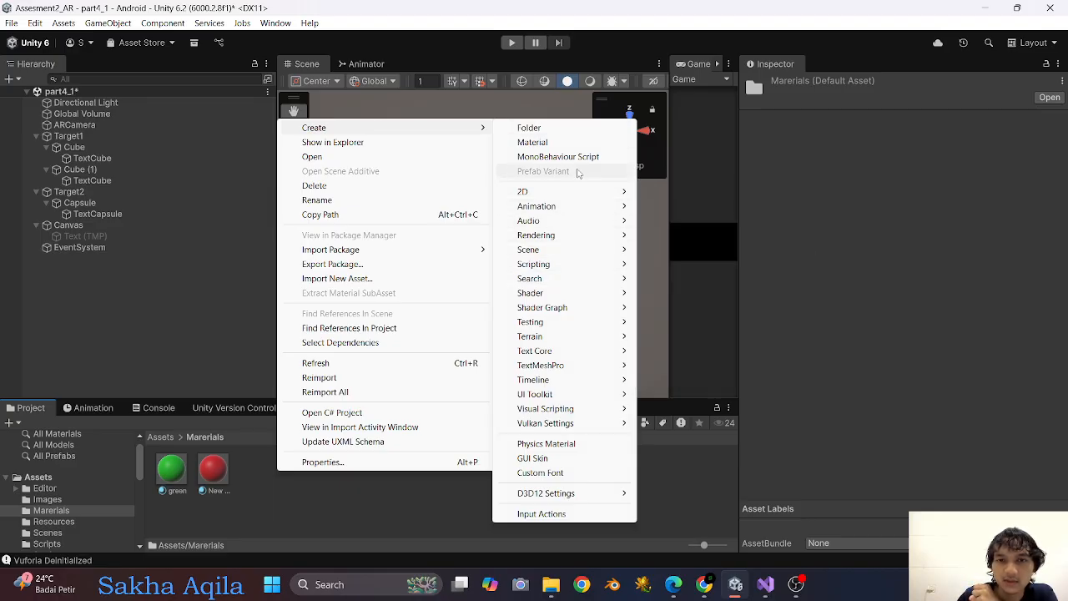
pyautogui.click(582, 143)
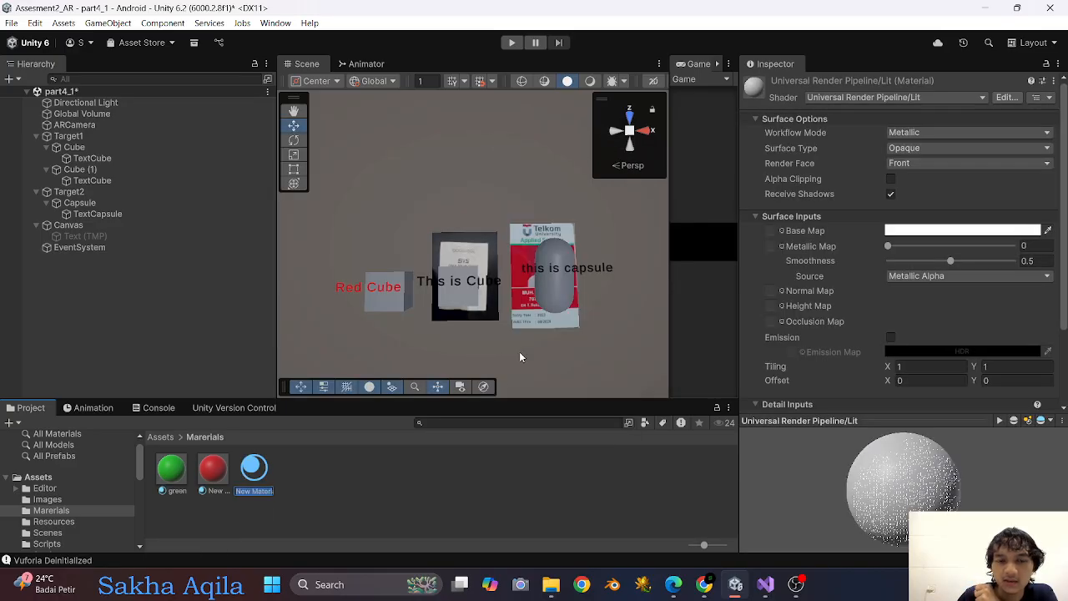
pyautogui.rightClick(947, 234)
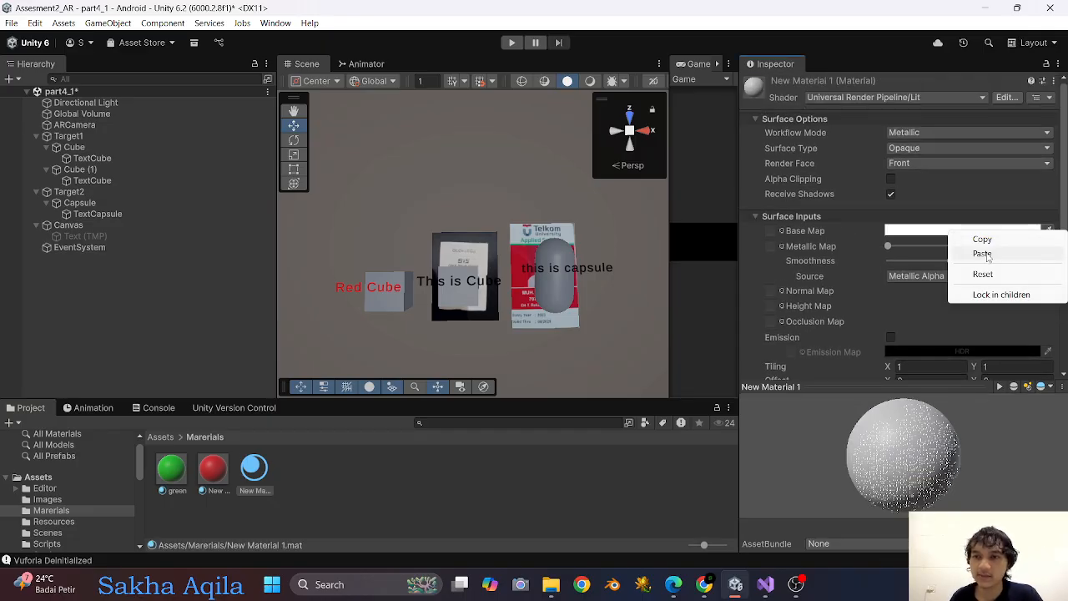
pyautogui.click(984, 252)
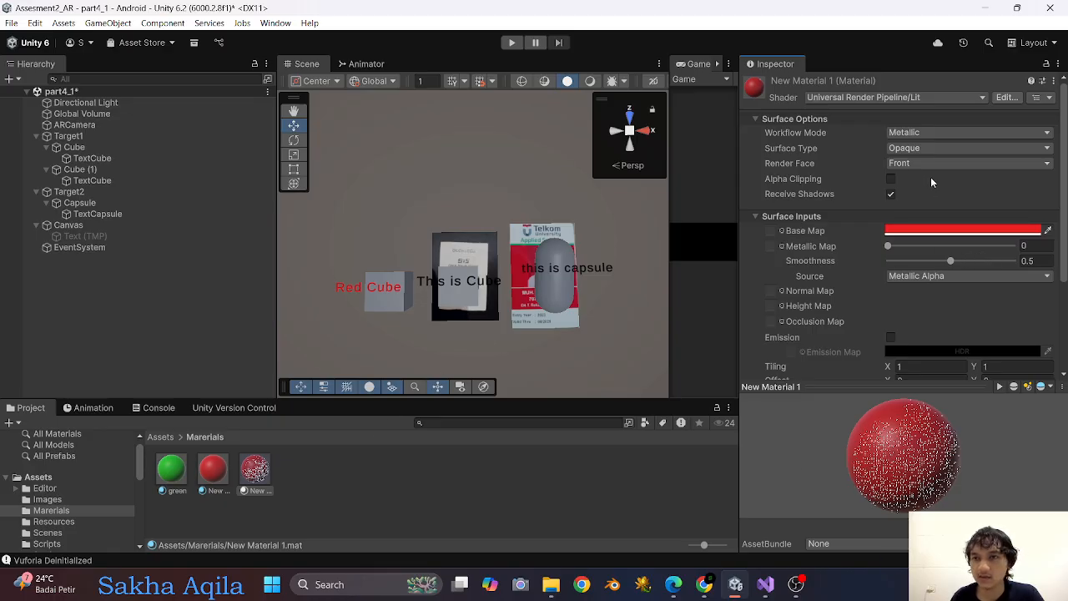
pyautogui.click(915, 134)
pyautogui.click(943, 148)
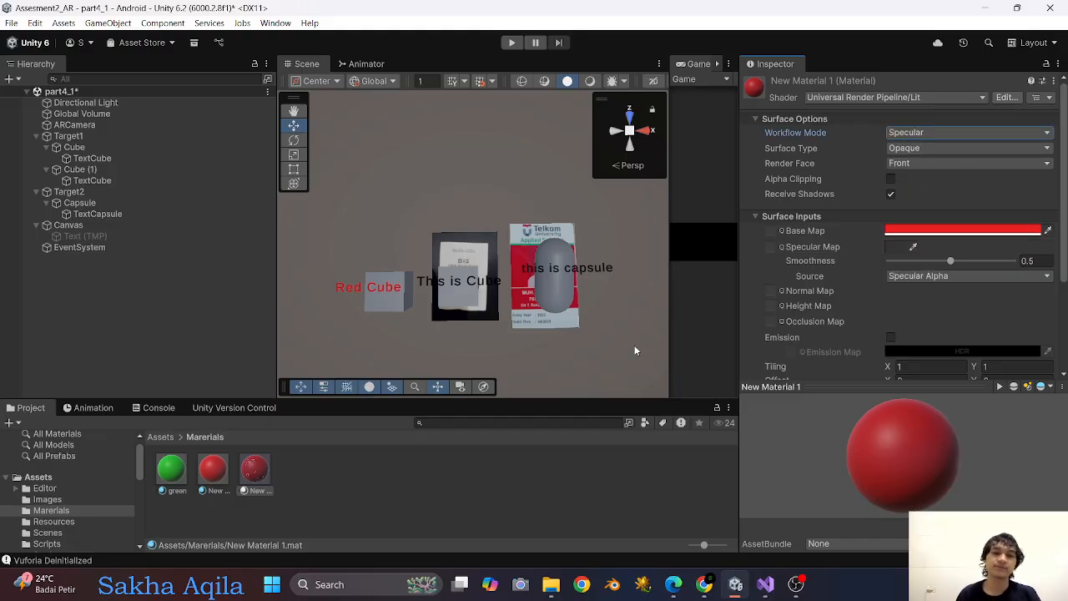
# Rename the newly created red material as Red.
pyautogui.click(359, 482)
pyautogui.click(255, 471)
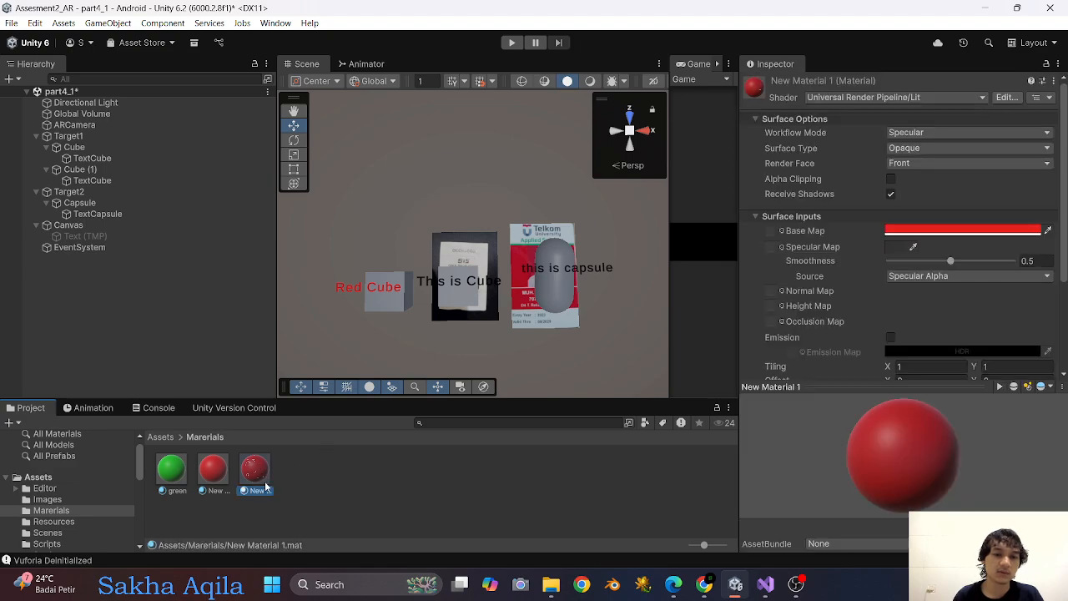
pyautogui.click(255, 490)
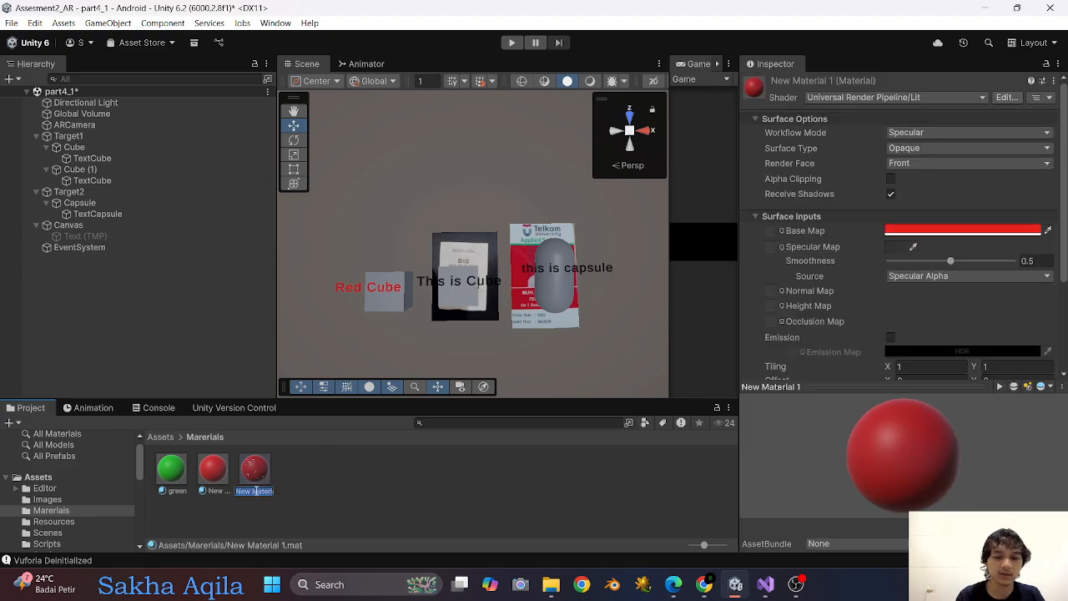
pyautogui.write('Red')
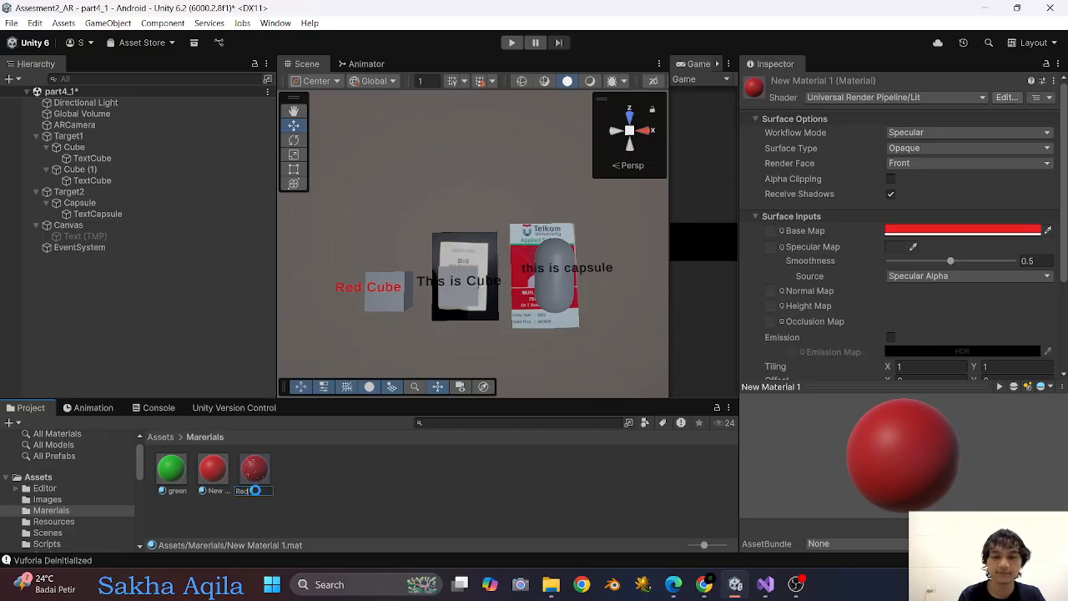
pyautogui.press('Return')
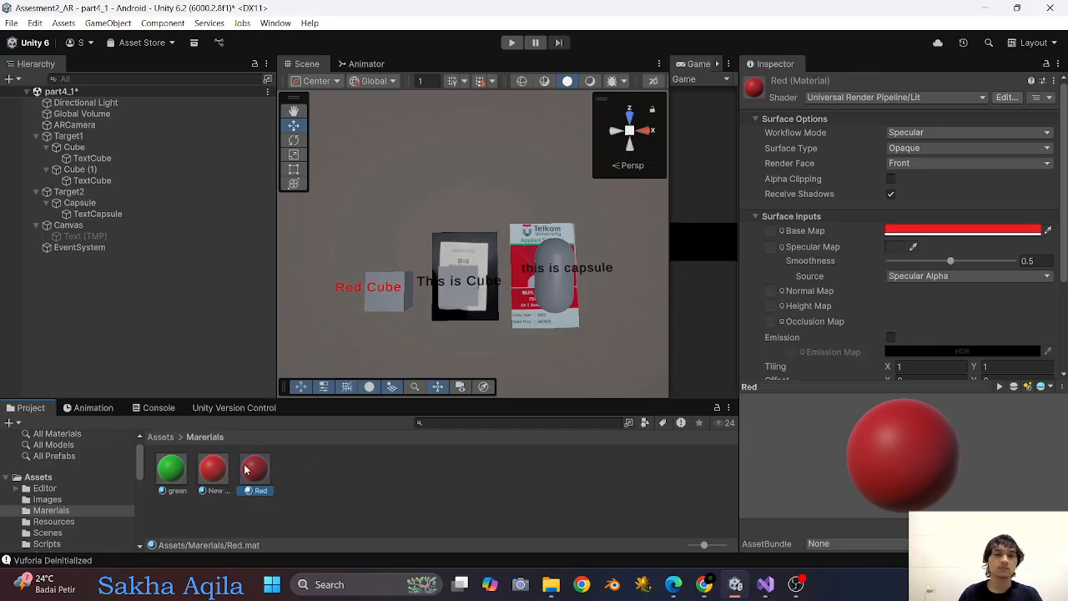
# Apply the Red material to Cube (1) under Target1 and deactivate that cube.
pyautogui.moveTo(258, 476); pyautogui.dragTo(96, 169)
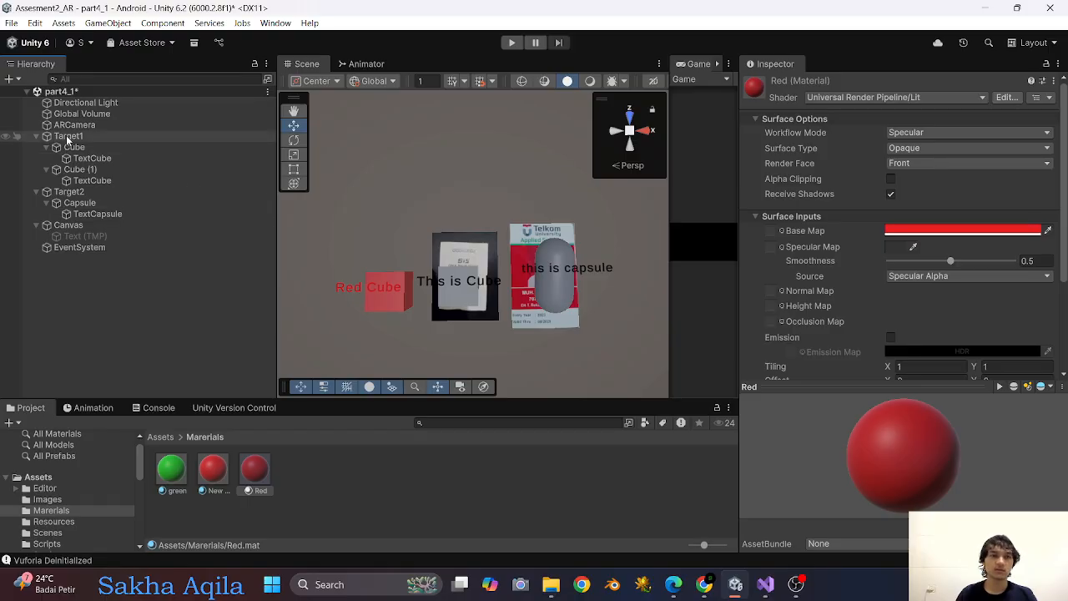
pyautogui.click(84, 169)
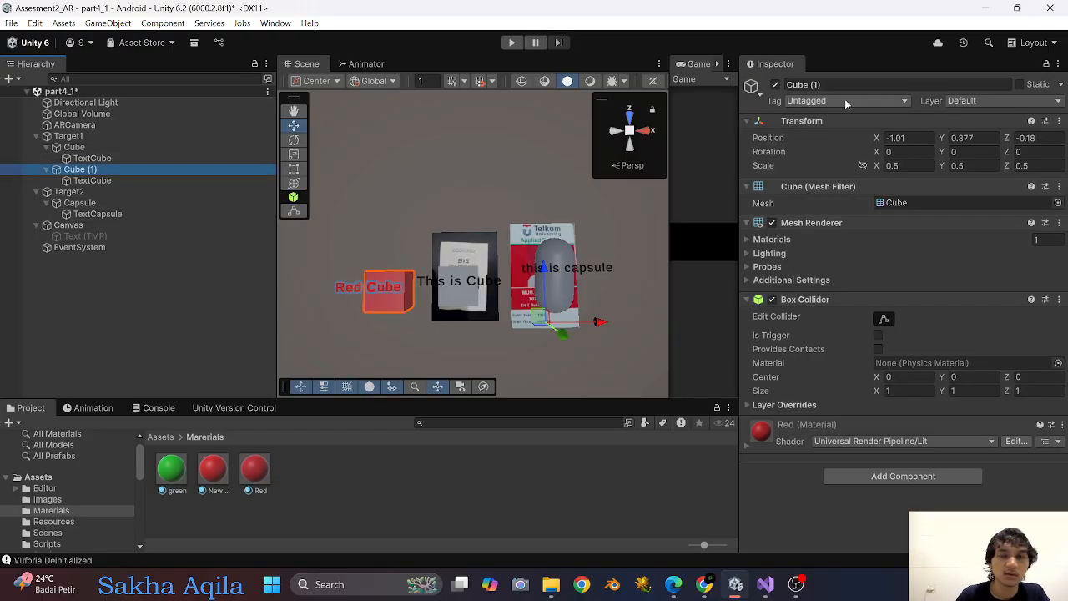
pyautogui.click(775, 85)
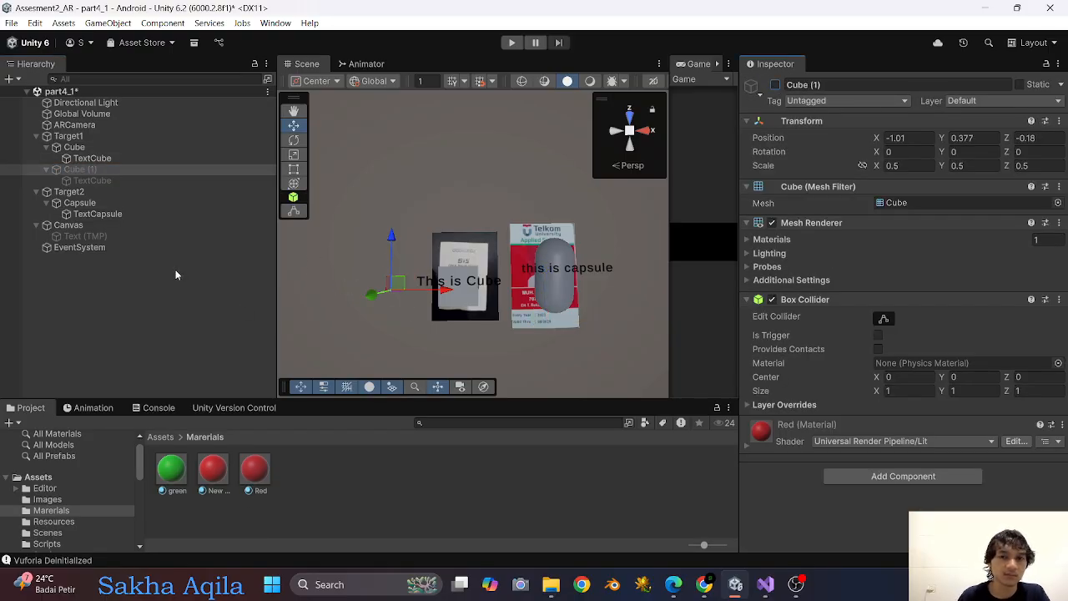
# Duplicate the Capsule under Target2 and place the copy beside the marker at about X 0.8, Y 0.507, Z -0.35.
pyautogui.click(97, 192)
pyautogui.click(86, 205)
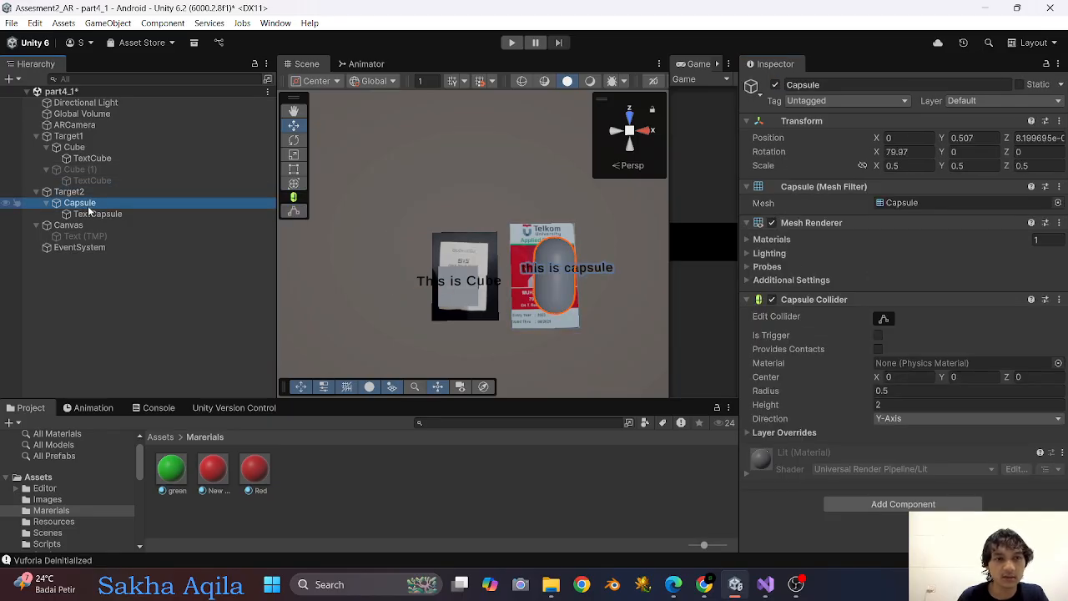
pyautogui.hotkey('ctrl', 'd')
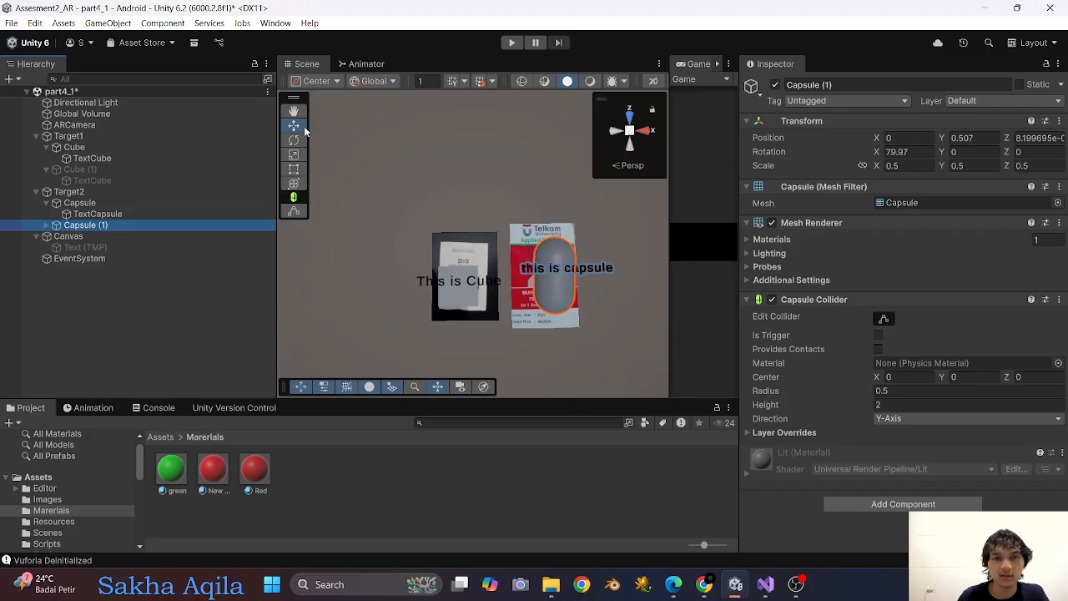
pyautogui.scroll(-3, 612, 285)
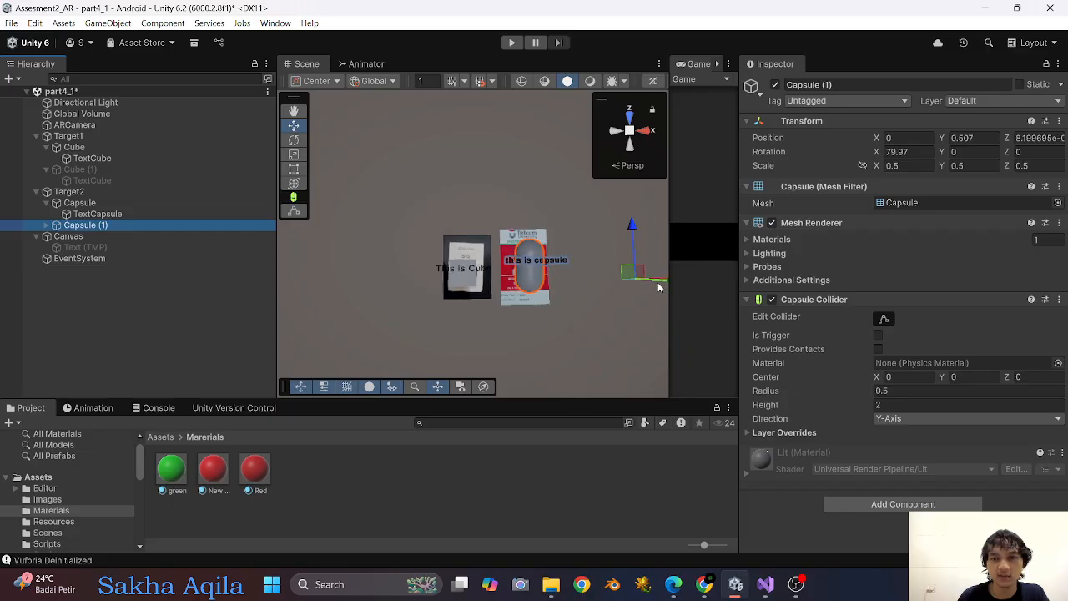
pyautogui.keyDown('alt'); pyautogui.moveTo(636, 300); pyautogui.dragTo(570, 282); pyautogui.keyUp('alt')
pyautogui.moveTo(569, 282); pyautogui.dragTo(449, 238, button='middle')
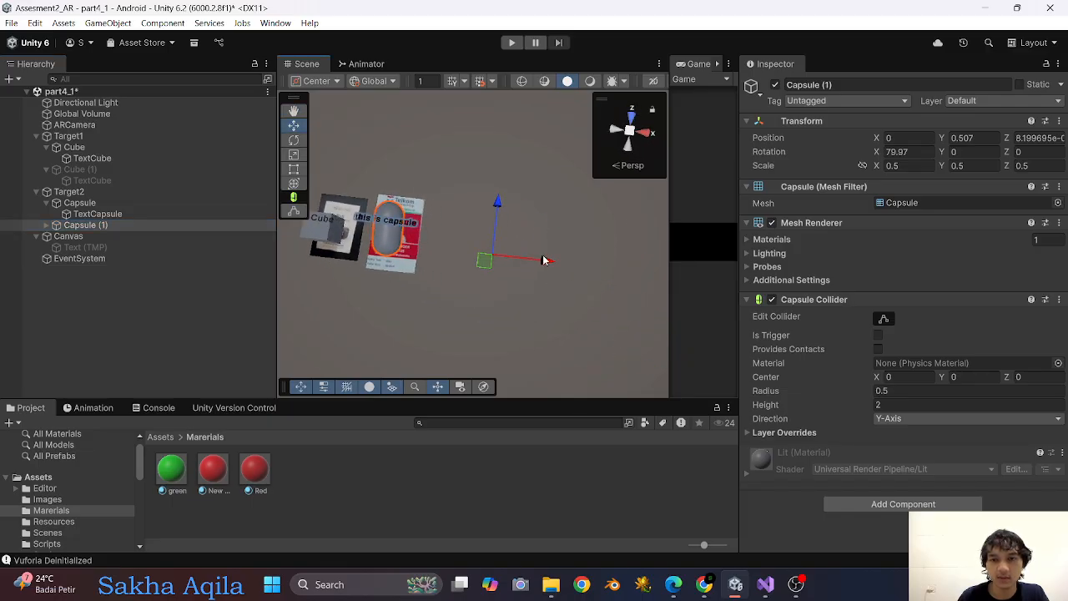
pyautogui.moveTo(543, 259); pyautogui.dragTo(581, 272)
pyautogui.moveTo(540, 211); pyautogui.dragTo(546, 235)
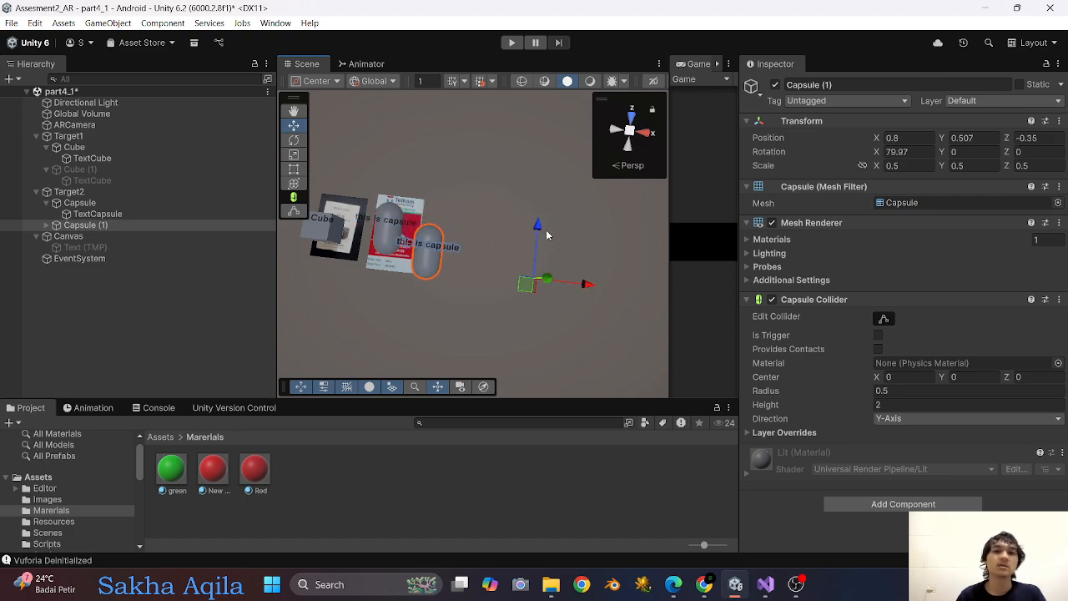
# Change the text of the duplicated capsule's TextCapsule label to "Blue capsule".
pyautogui.click(47, 226)
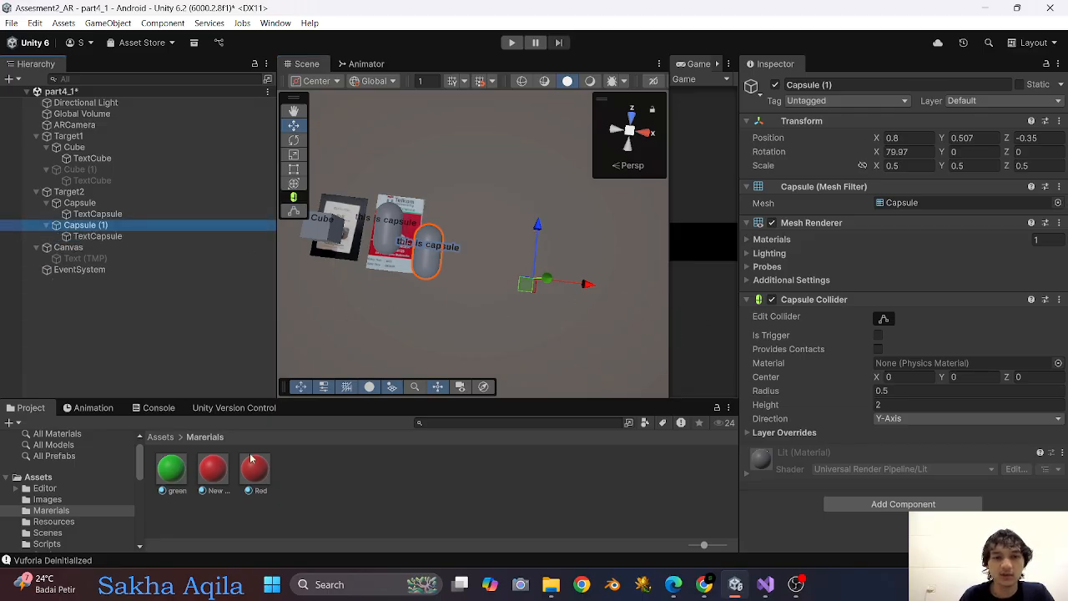
pyautogui.click(126, 236)
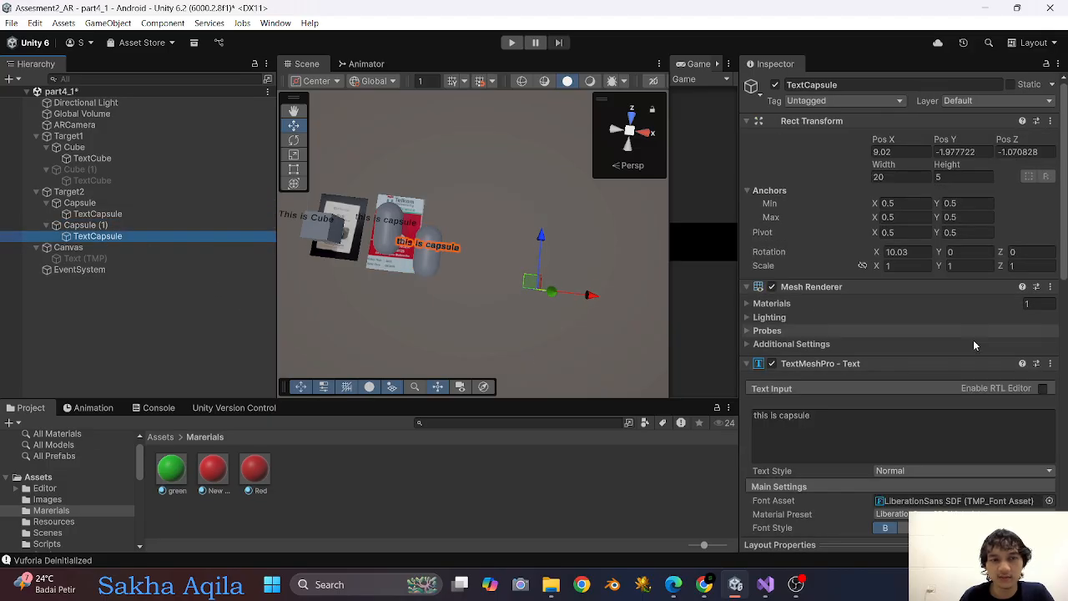
pyautogui.click(780, 419)
pyautogui.moveTo(778, 416); pyautogui.dragTo(753, 422)
pyautogui.write('Blue')
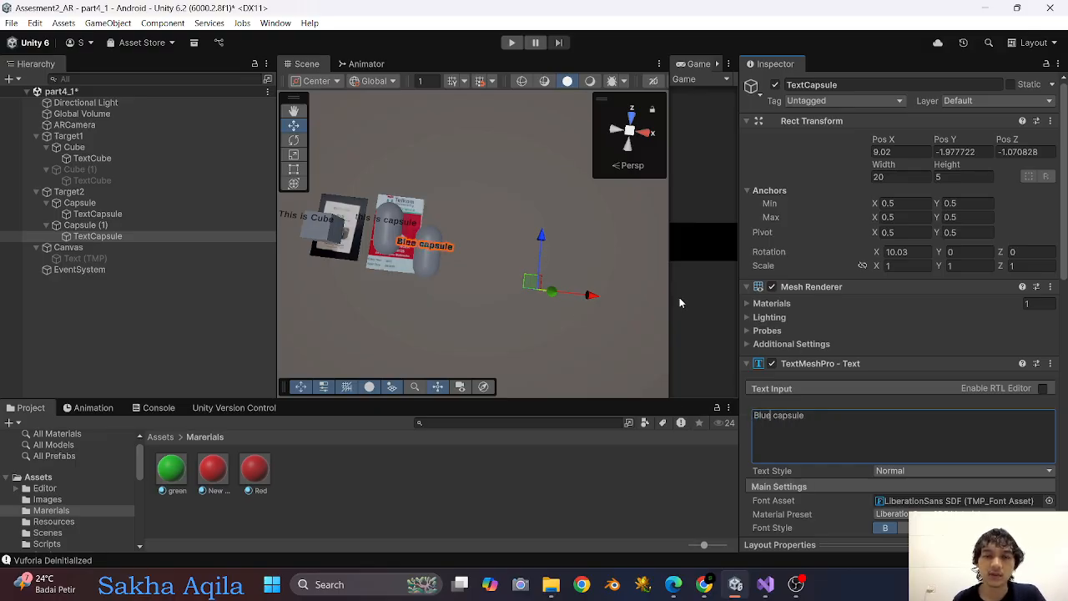
# Set the vertex color of the "Blue capsule" label to light blue (13CBE8) and copy that color.
pyautogui.scroll(-5, 942, 340)
pyautogui.click(945, 314)
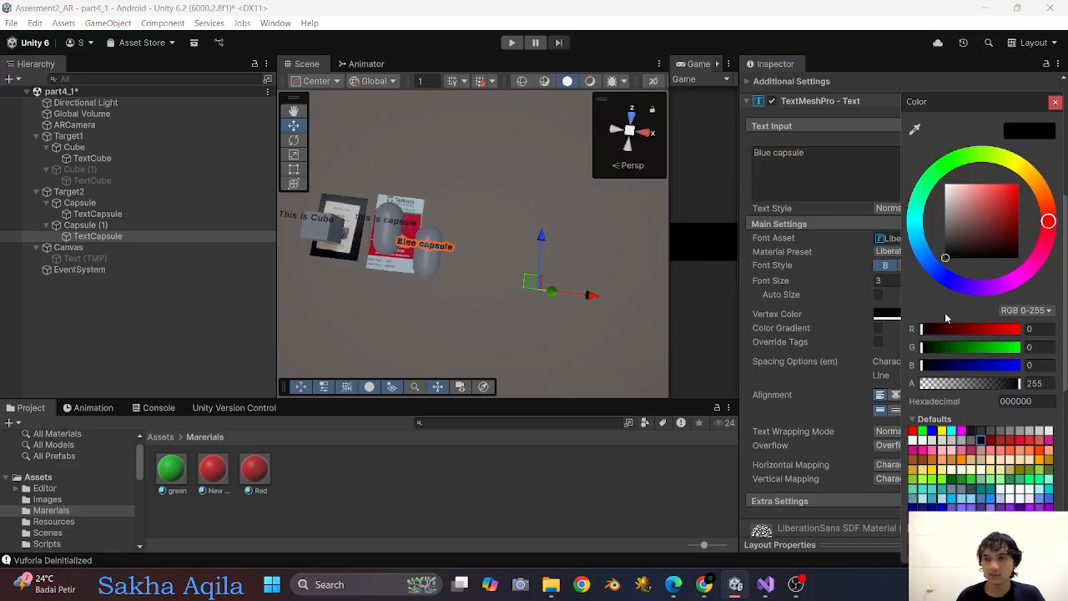
pyautogui.moveTo(973, 222); pyautogui.dragTo(1011, 192)
pyautogui.click(928, 256)
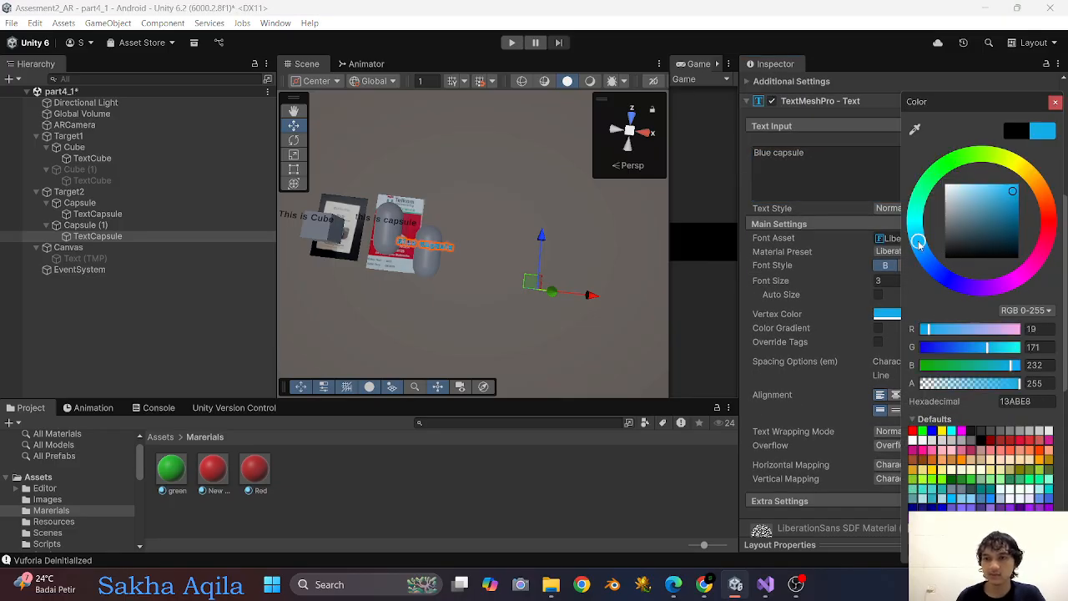
pyautogui.moveTo(932, 255); pyautogui.dragTo(916, 236)
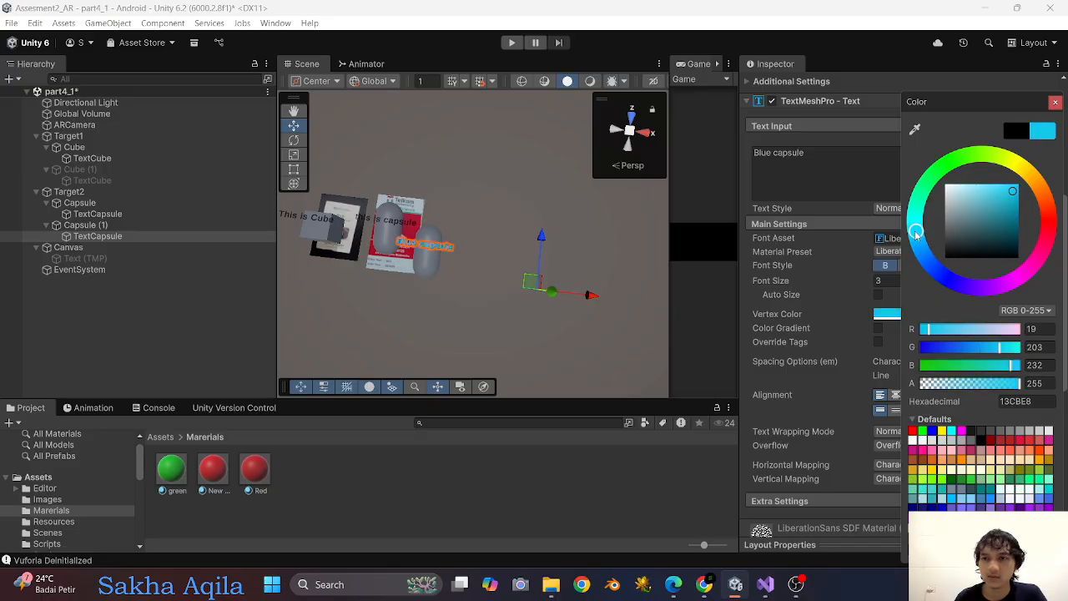
pyautogui.click(1055, 101)
pyautogui.rightClick(966, 314)
pyautogui.click(984, 319)
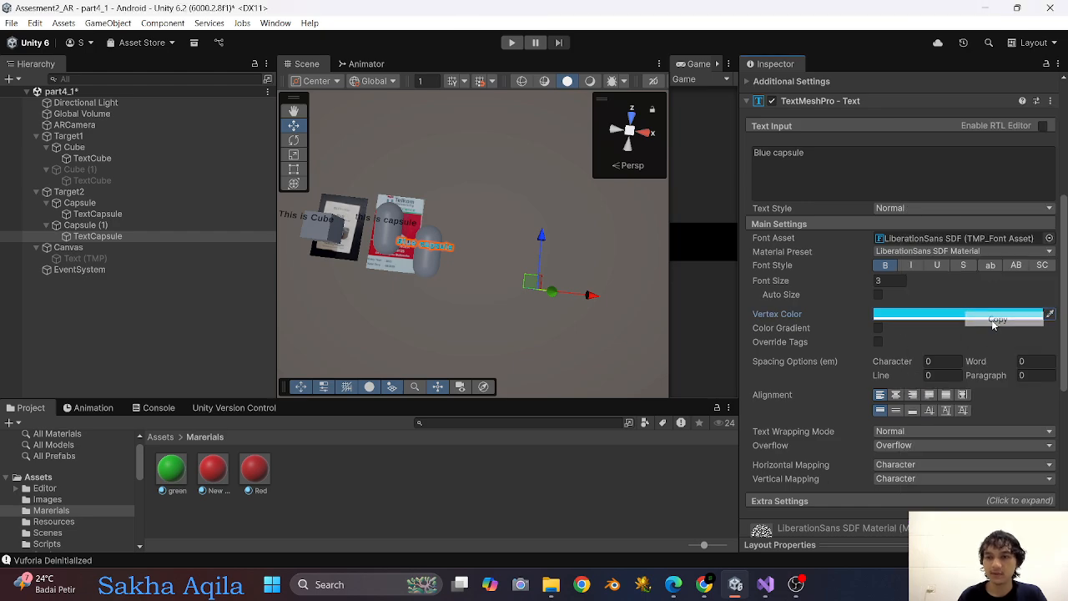
# Create another material in the Marerials folder with the copied light blue as its base map and the Specular workflow mode.
pyautogui.rightClick(316, 476)
pyautogui.moveTo(382, 134)
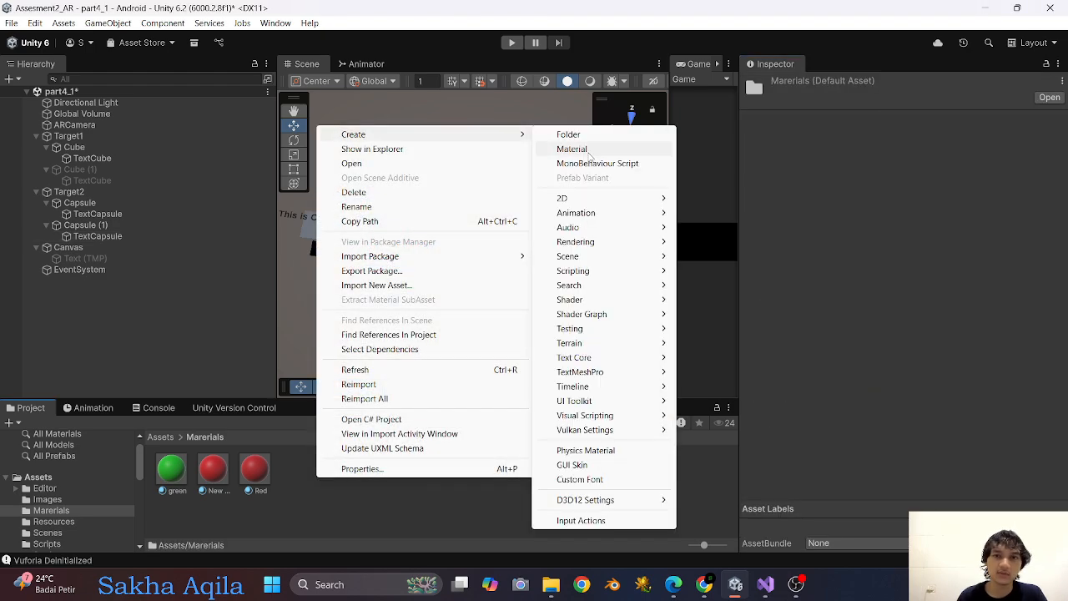
pyautogui.click(557, 148)
pyautogui.rightClick(943, 231)
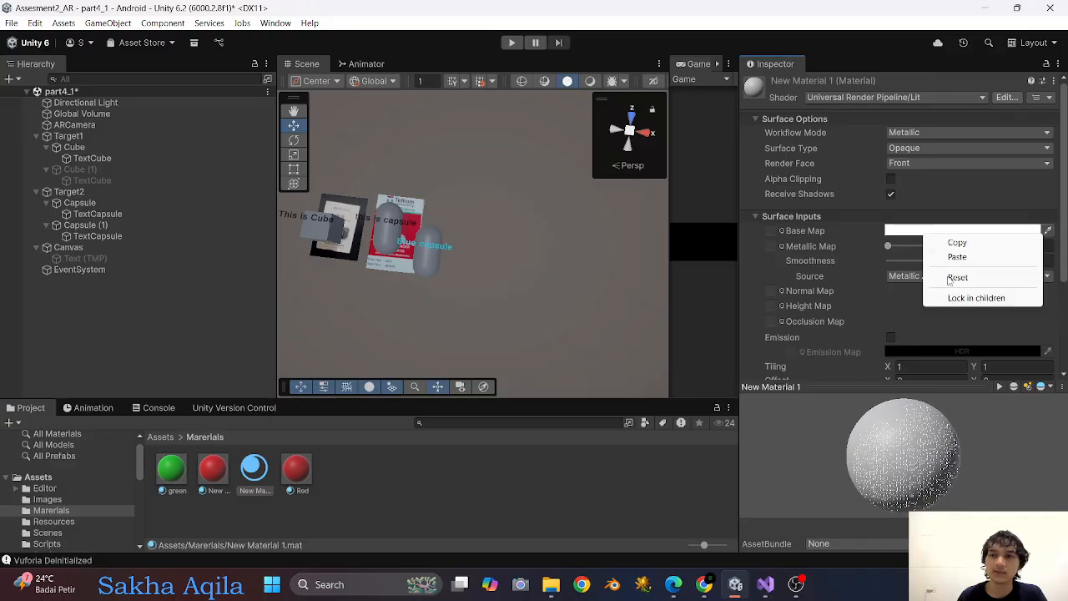
pyautogui.click(951, 256)
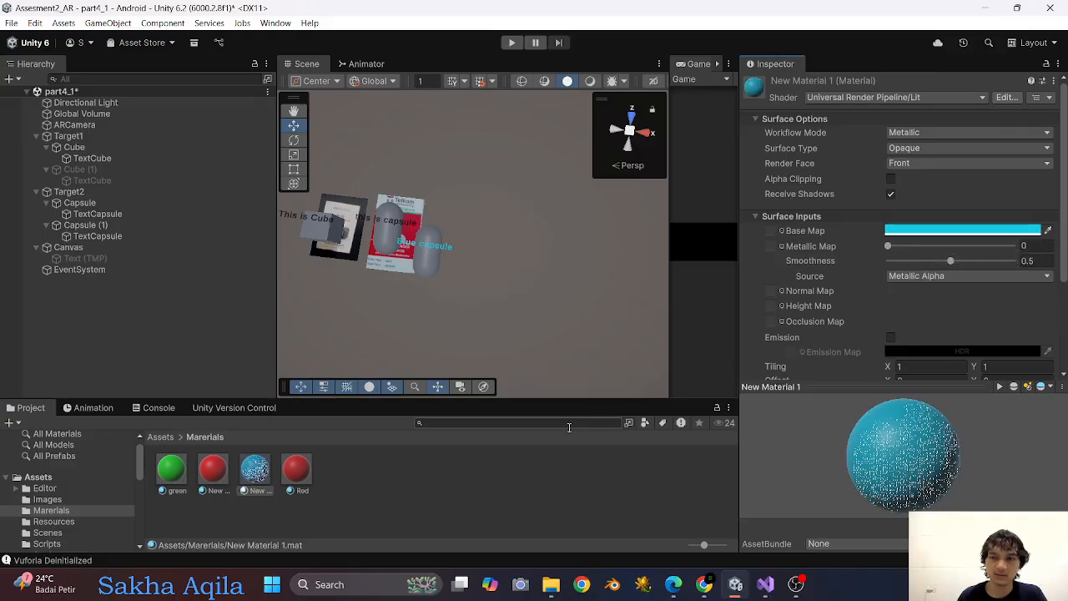
pyautogui.click(945, 130)
pyautogui.click(926, 148)
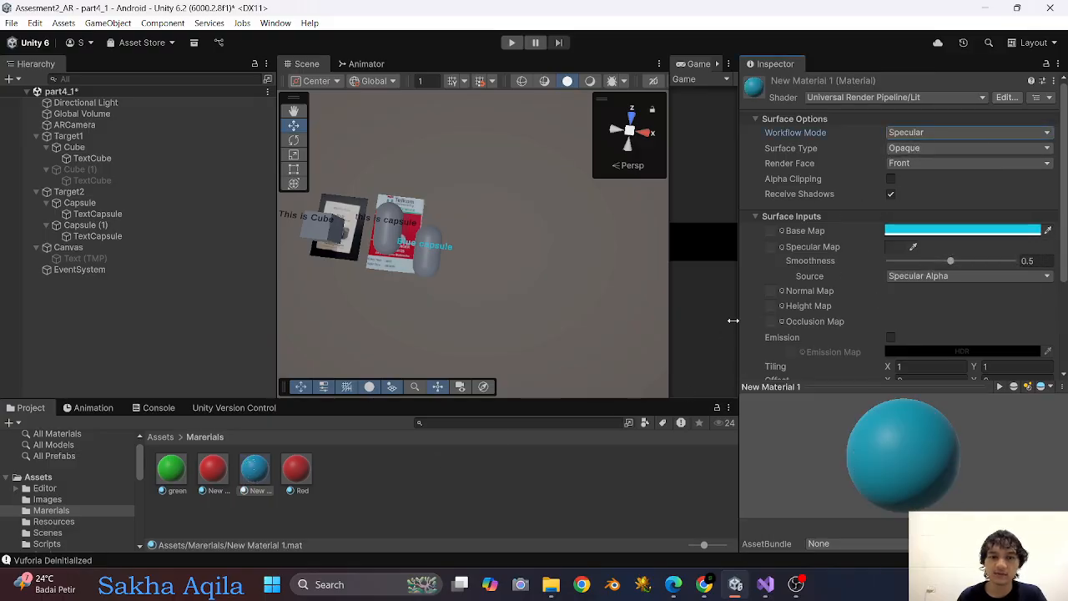
# Rename the new light blue material as Blue and apply it to Capsule (1) under Target2.
pyautogui.click(260, 489)
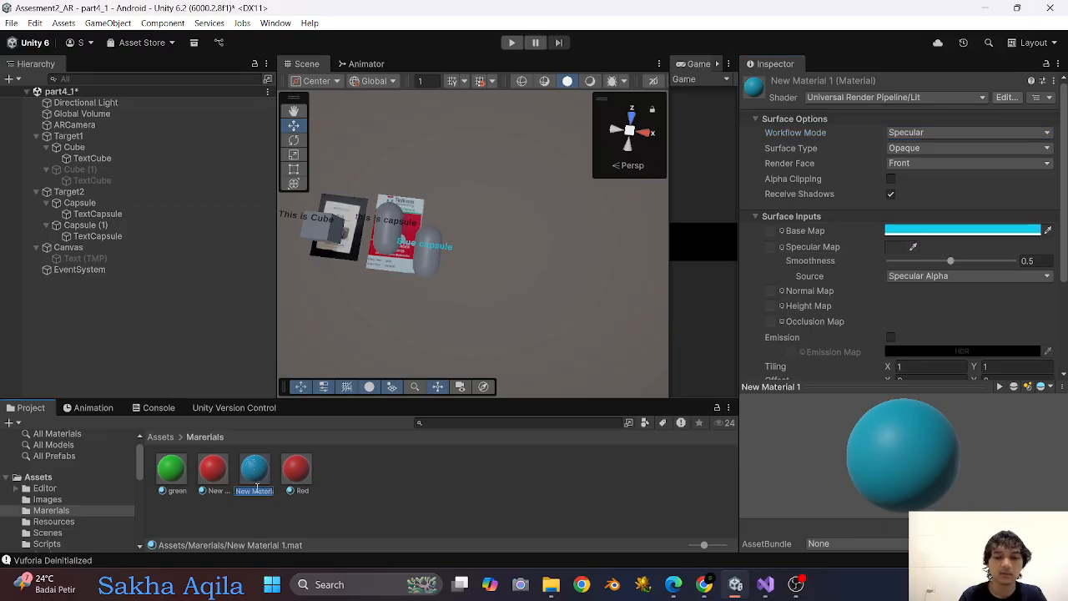
pyautogui.write('Blue')
pyautogui.press('Return')
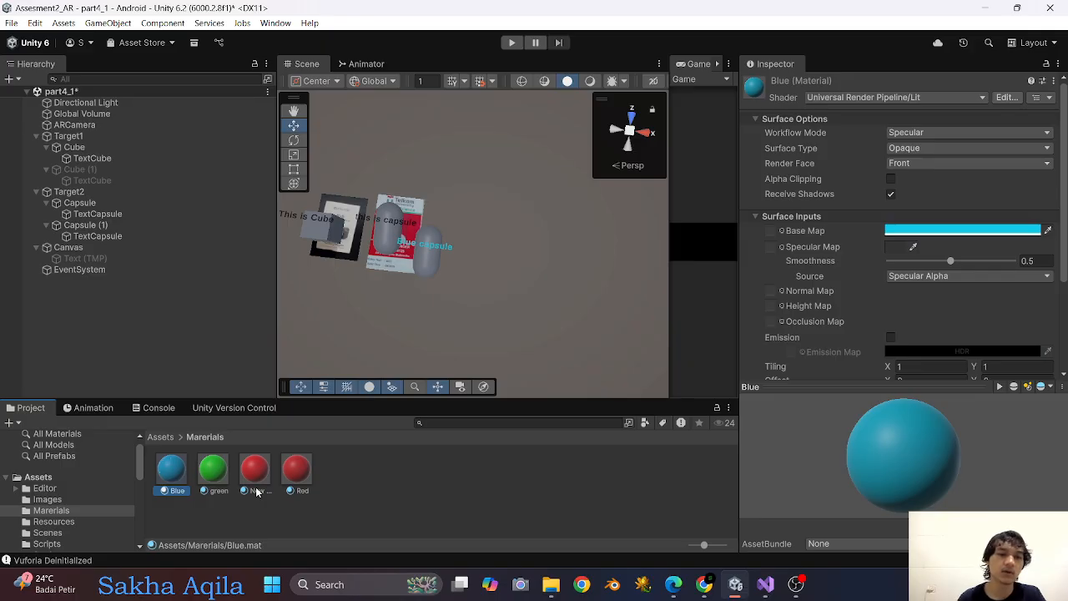
pyautogui.moveTo(98, 338); pyautogui.dragTo(93, 229)
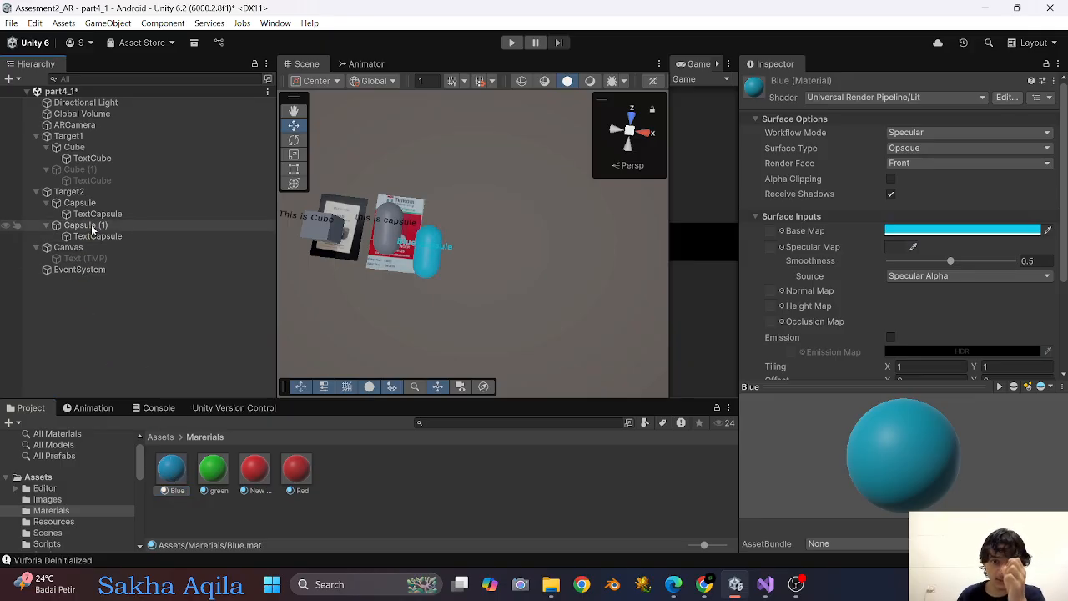
pyautogui.scroll(3, 441, 319)
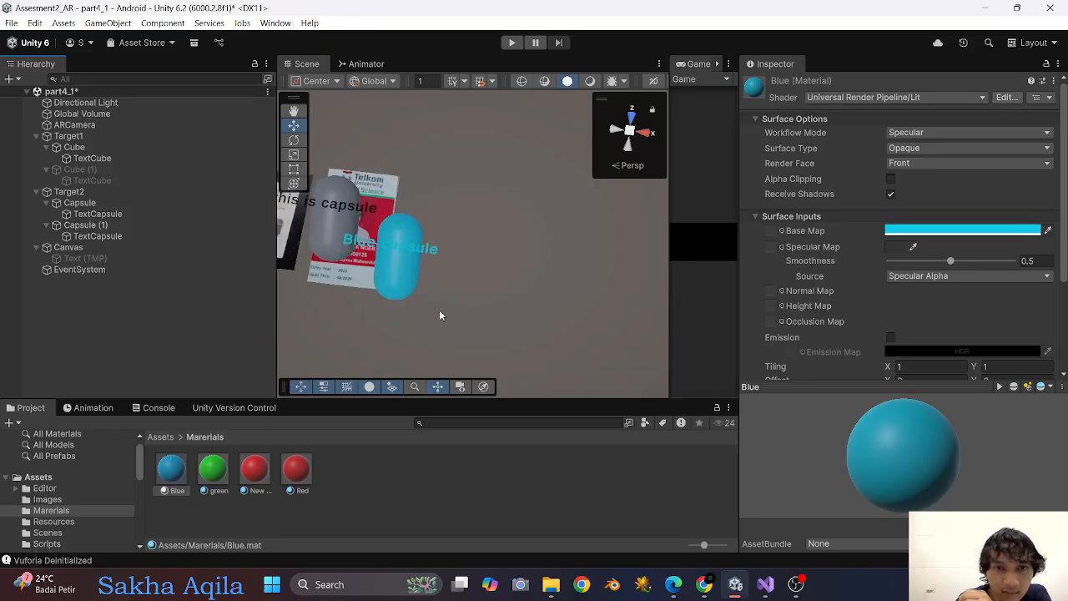
# Deactivate the blue Capsule (1) object under Target2.
pyautogui.scroll(-1, 395, 288)
pyautogui.click(86, 226)
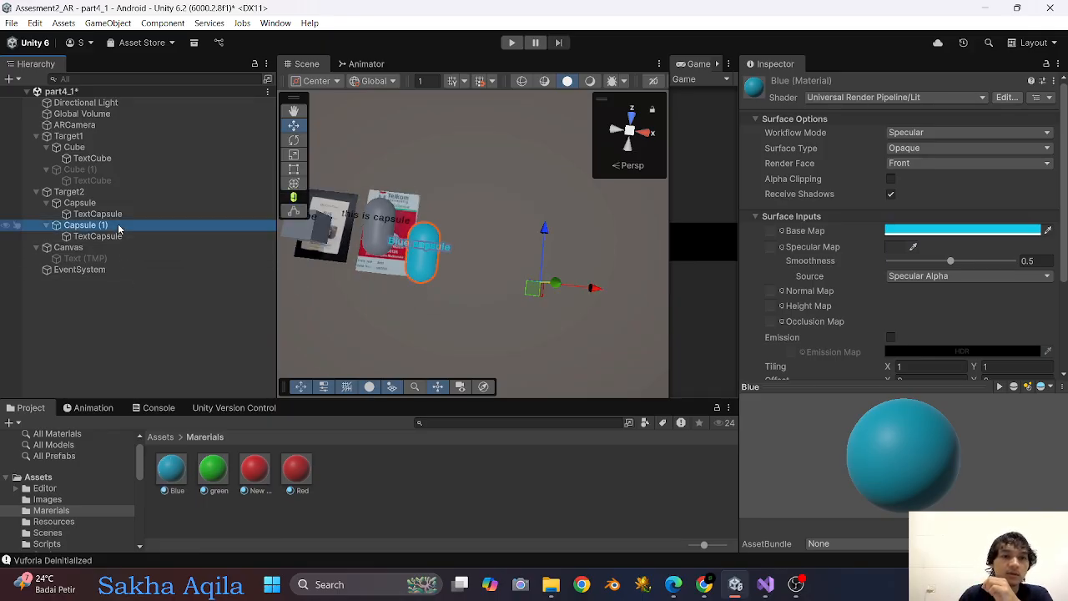
pyautogui.click(774, 86)
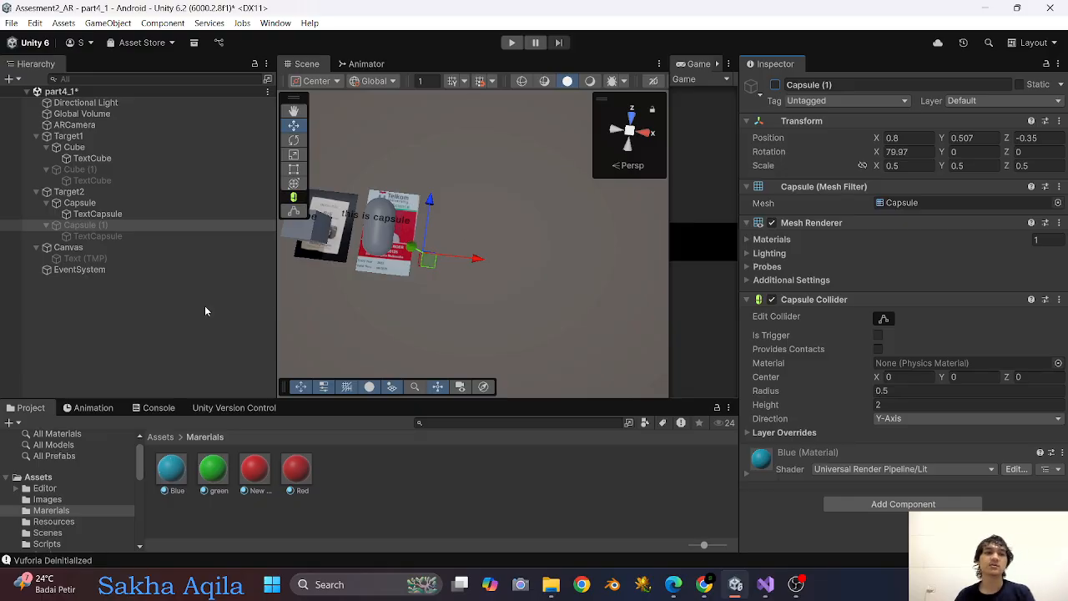
# Add a TextMeshPro UI button to the Canvas and name it ButtonRedCube.
pyautogui.click(87, 248)
pyautogui.rightClick(87, 247)
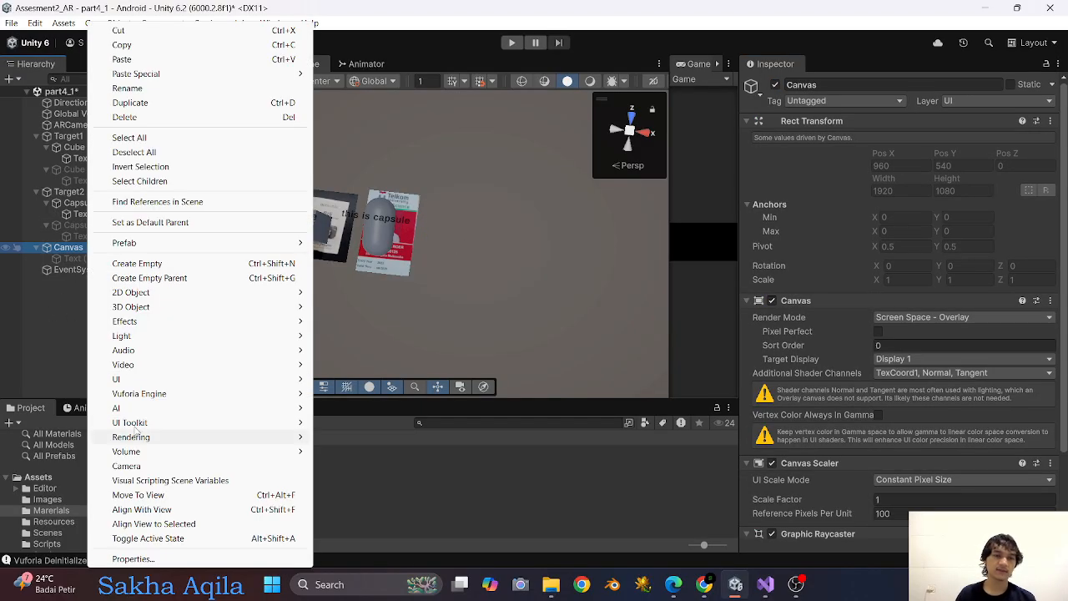
pyautogui.moveTo(241, 377)
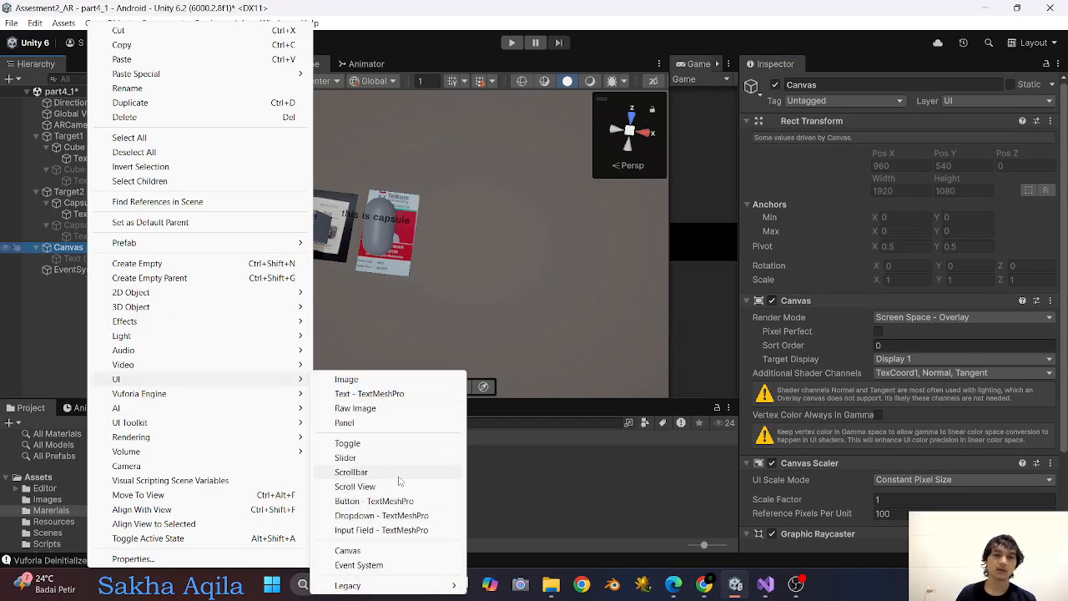
pyautogui.click(384, 504)
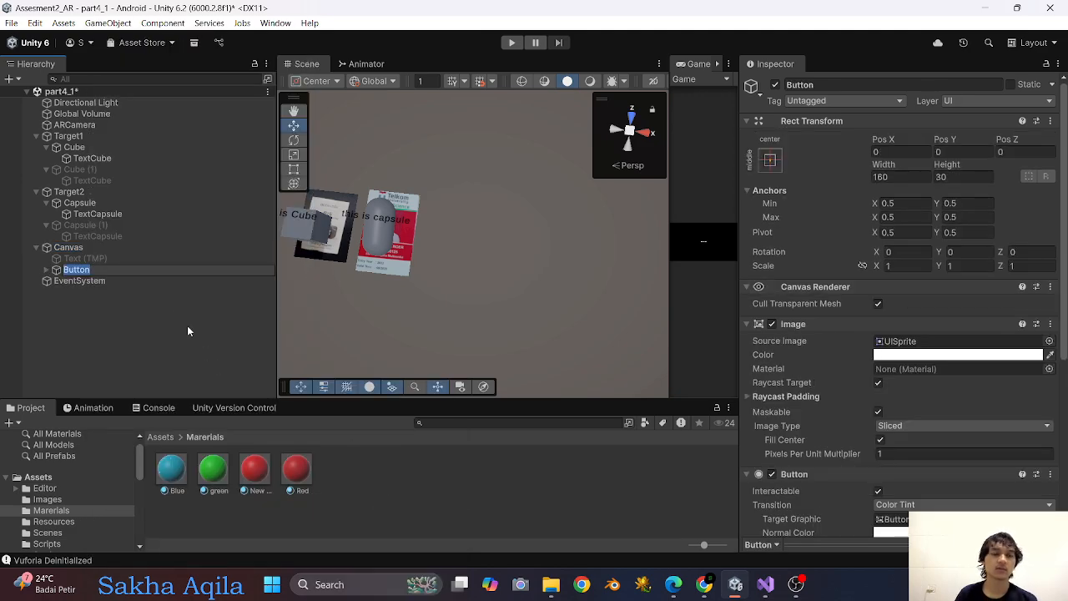
pyautogui.click(100, 276)
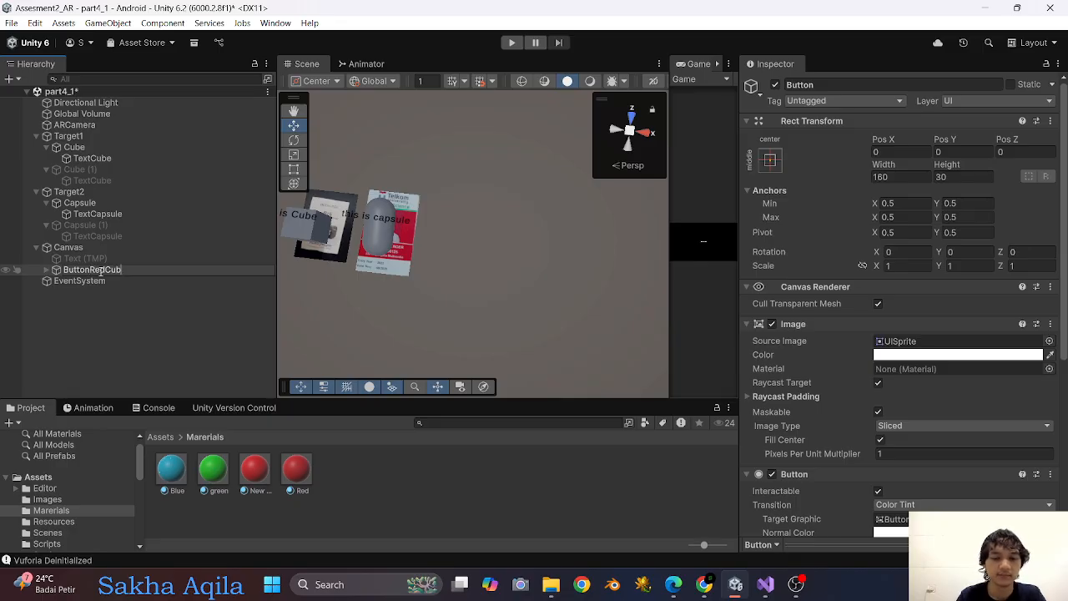
pyautogui.write('RedCube')
pyautogui.press('Return')
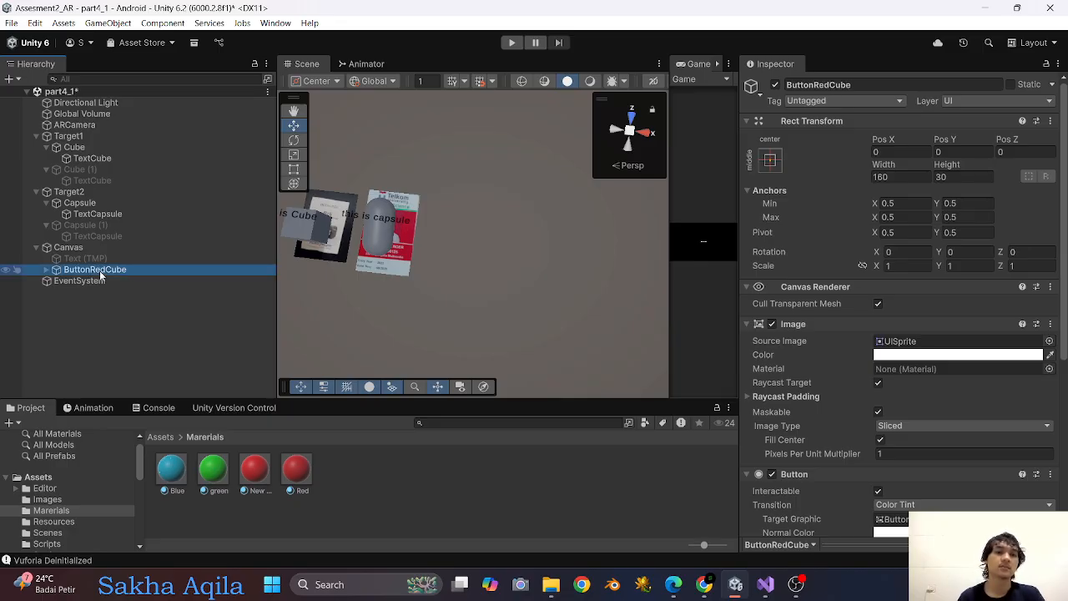
# Duplicate ButtonRedCube and rename the copy as ButtonBlueCapsule.
pyautogui.hotkey('ctrl', 'd')
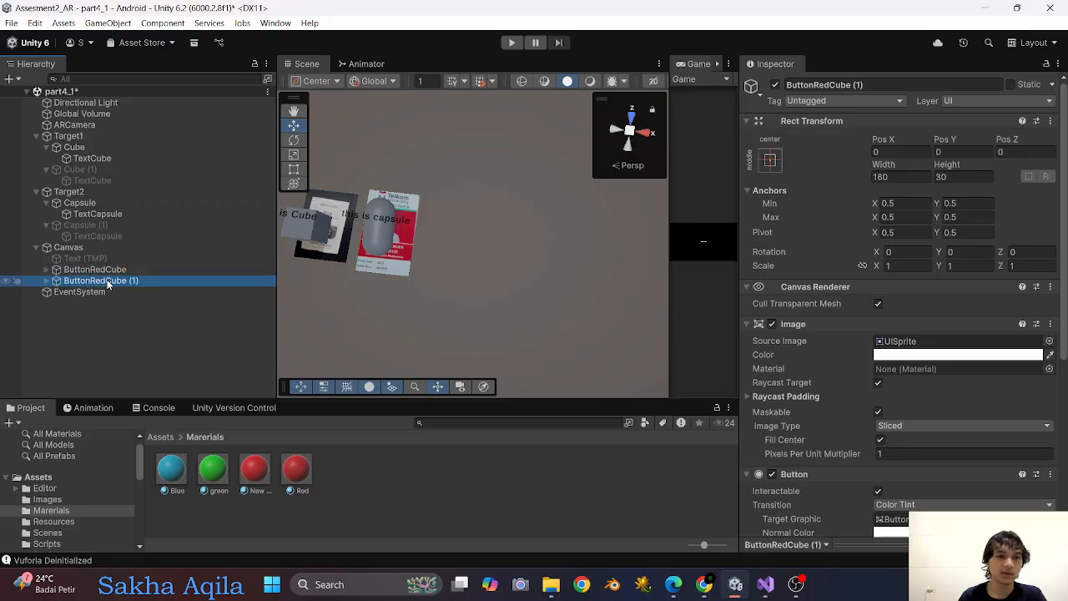
pyautogui.click(125, 281)
pyautogui.moveTo(139, 282); pyautogui.dragTo(89, 282)
pyautogui.write('Bl')
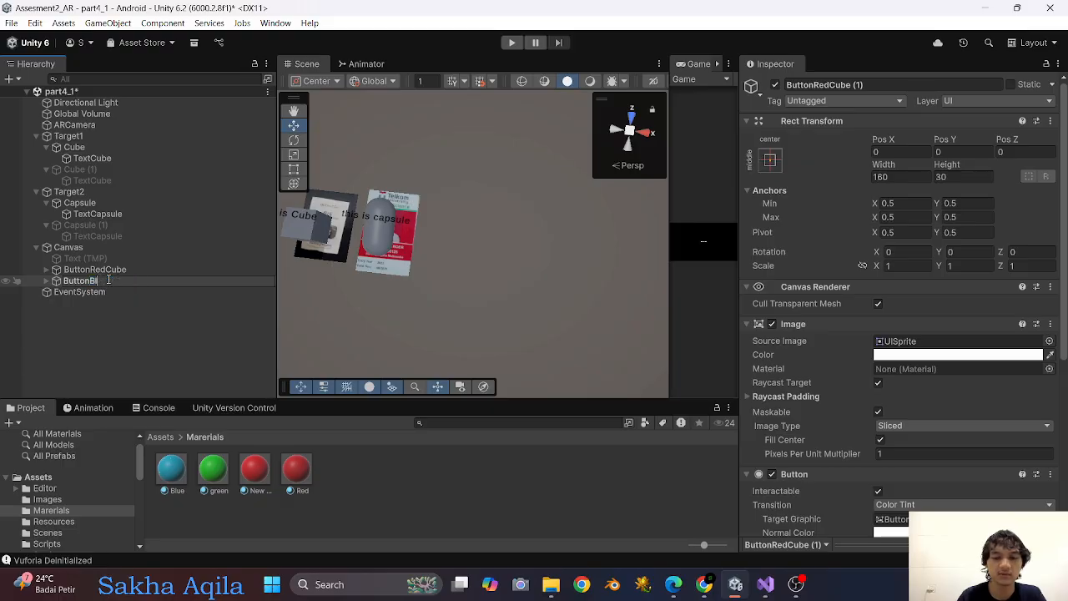
pyautogui.write('ueCapsule')
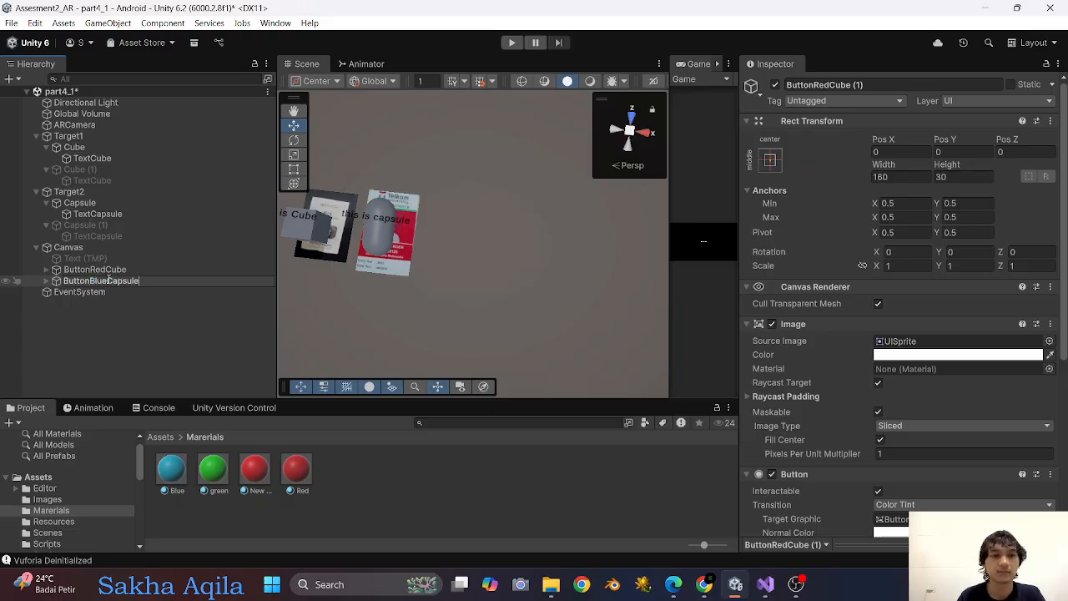
pyautogui.press('Return')
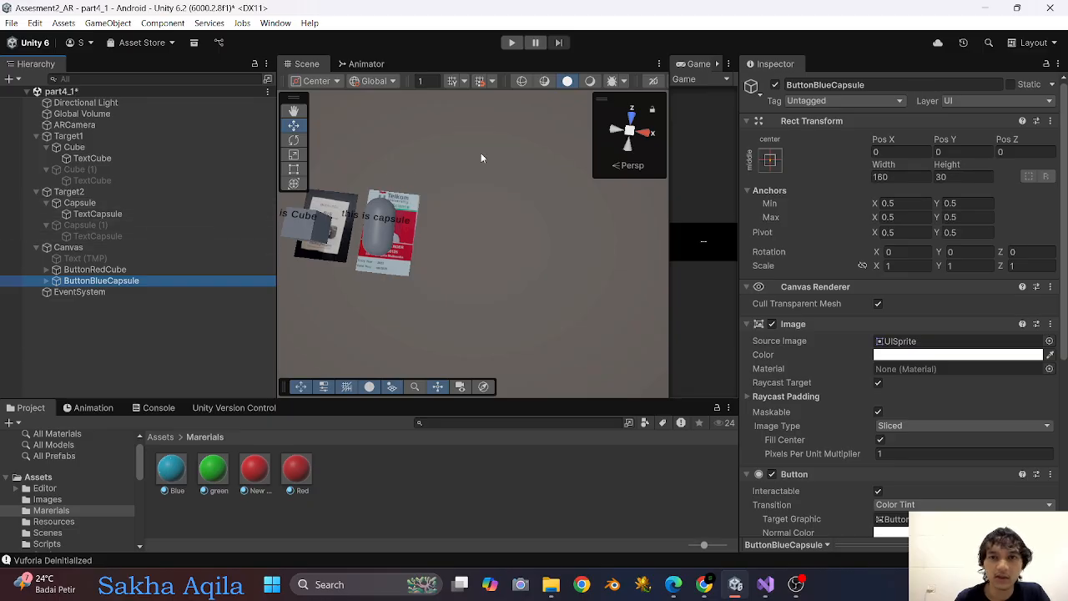
# Switch the scene to 2D view and move ButtonRedCube to the canvas's upper-left corner, about X -816, Y 419.
pyautogui.click(653, 81)
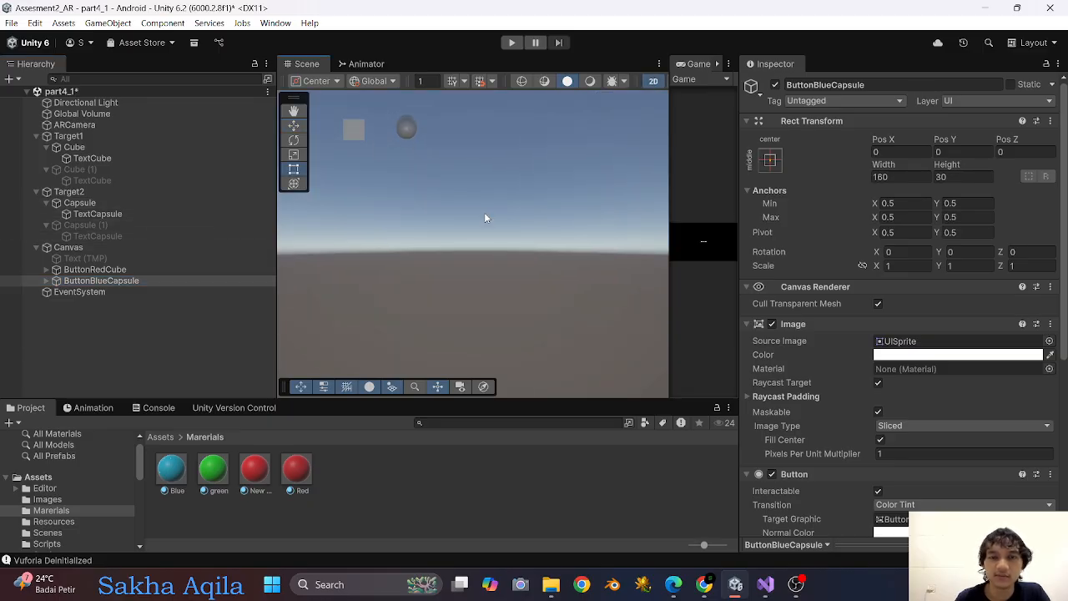
pyautogui.click(68, 248)
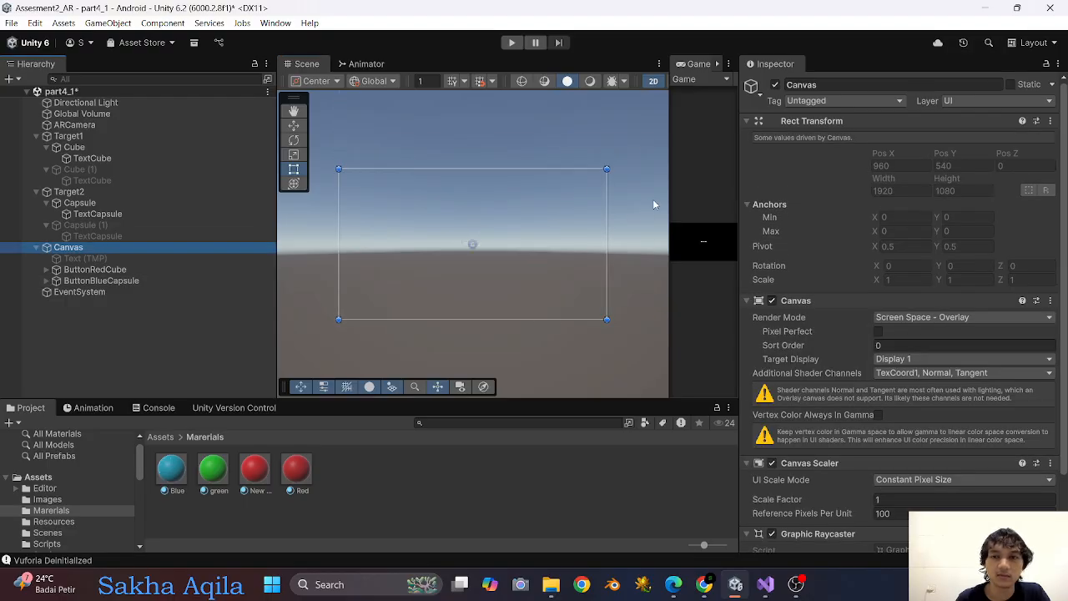
pyautogui.click(93, 269)
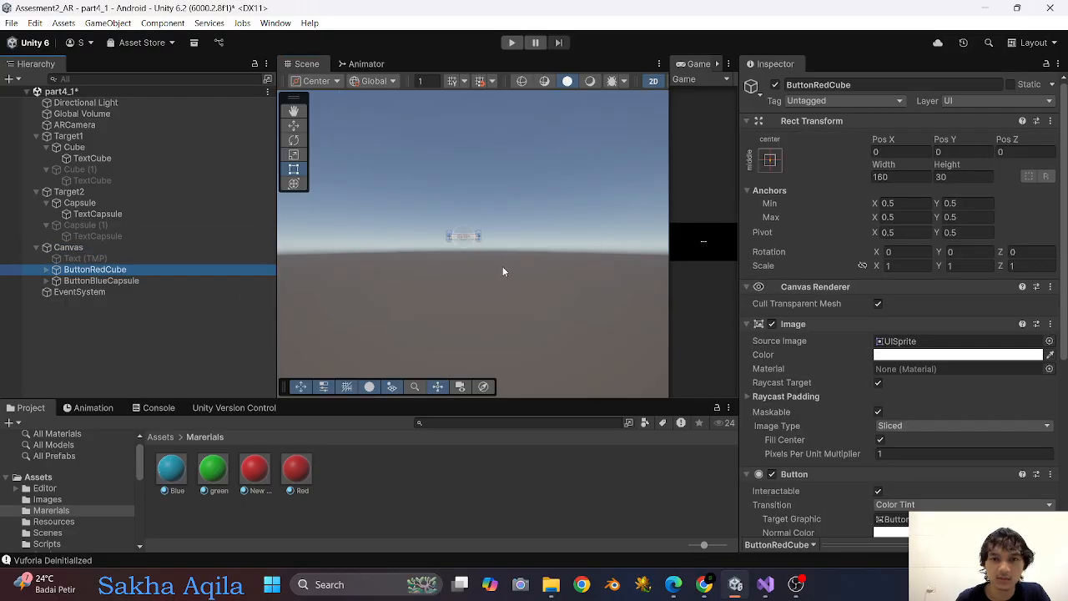
pyautogui.press('w')
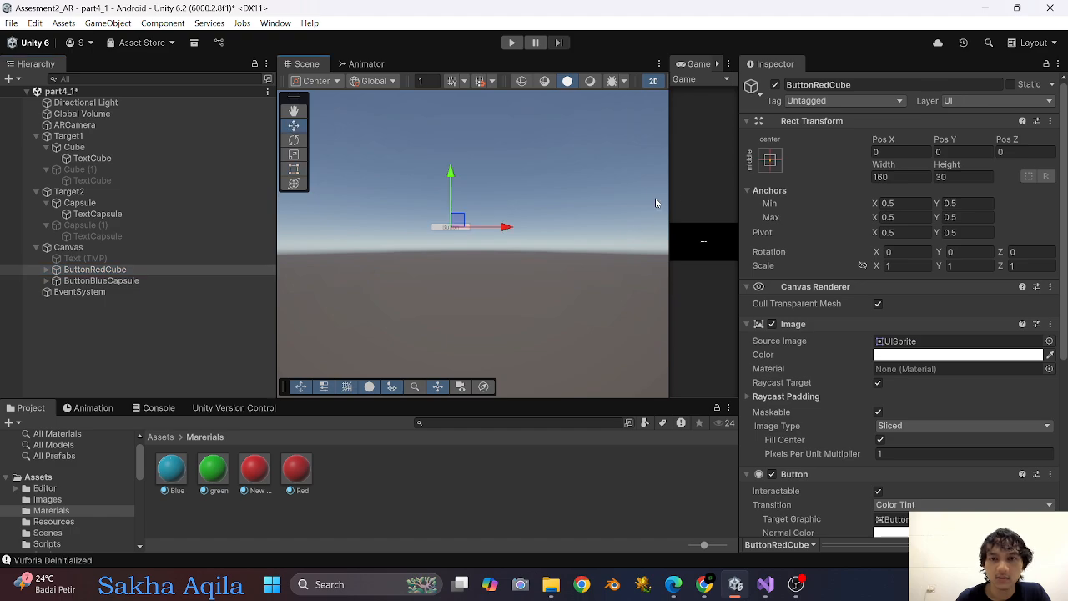
pyautogui.moveTo(670, 202); pyautogui.dragTo(508, 202)
pyautogui.moveTo(426, 230); pyautogui.dragTo(304, 231)
pyautogui.moveTo(376, 200); pyautogui.dragTo(478, 202, button='middle')
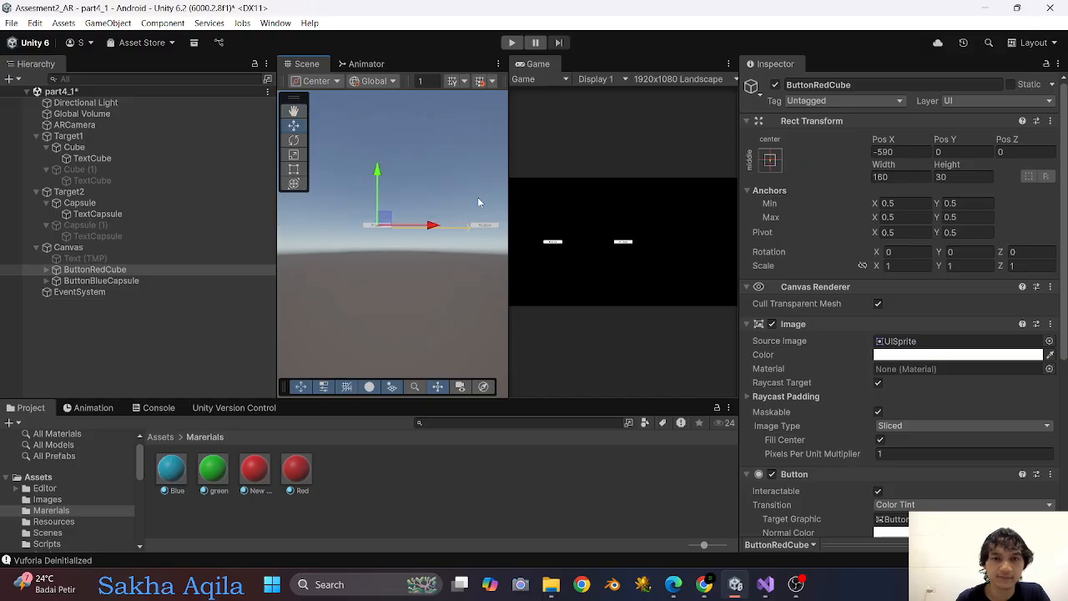
pyautogui.moveTo(420, 227); pyautogui.dragTo(388, 233)
pyautogui.moveTo(337, 179); pyautogui.dragTo(339, 98)
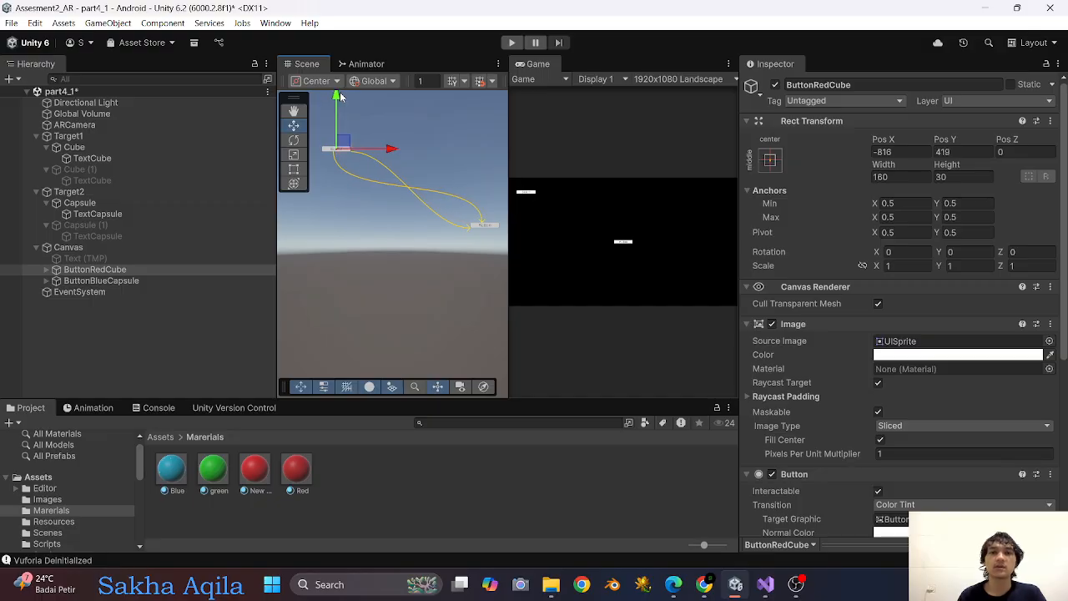
# Change the text label of ButtonRedCube to "RedCube".
pyautogui.click(47, 270)
pyautogui.click(138, 280)
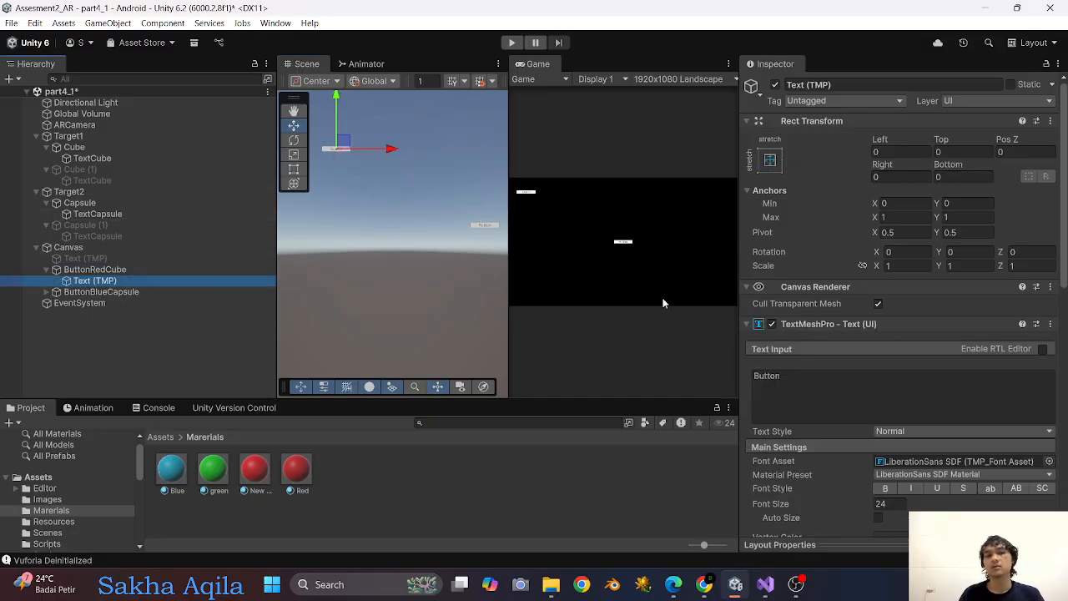
pyautogui.click(799, 384)
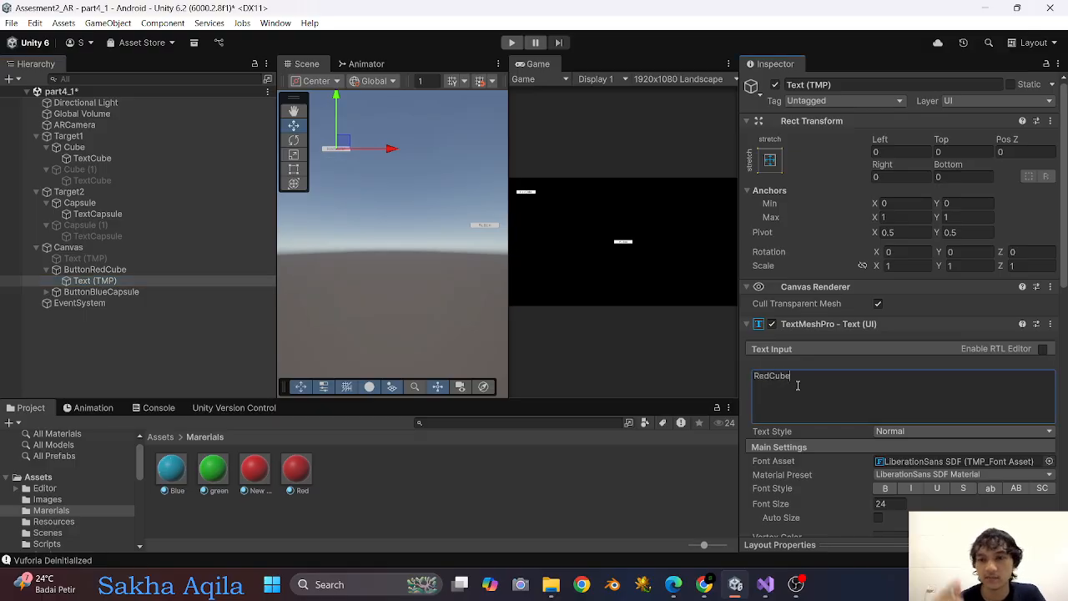
# Set the image color of ButtonRedCube to a muted red (9D3D3D).
pyautogui.click(139, 272)
pyautogui.click(896, 355)
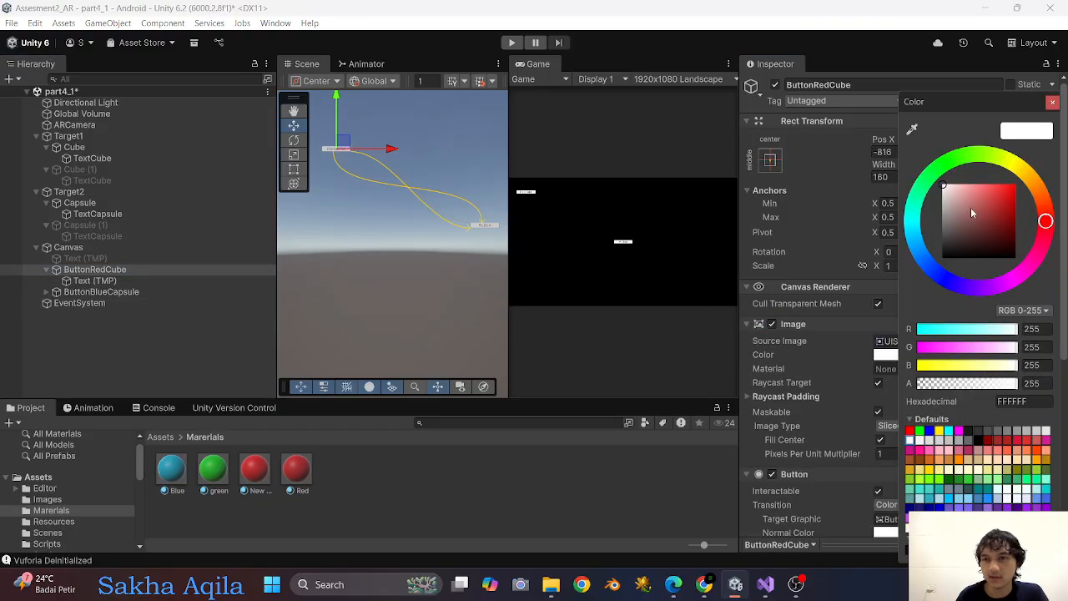
pyautogui.moveTo(972, 213); pyautogui.dragTo(988, 216)
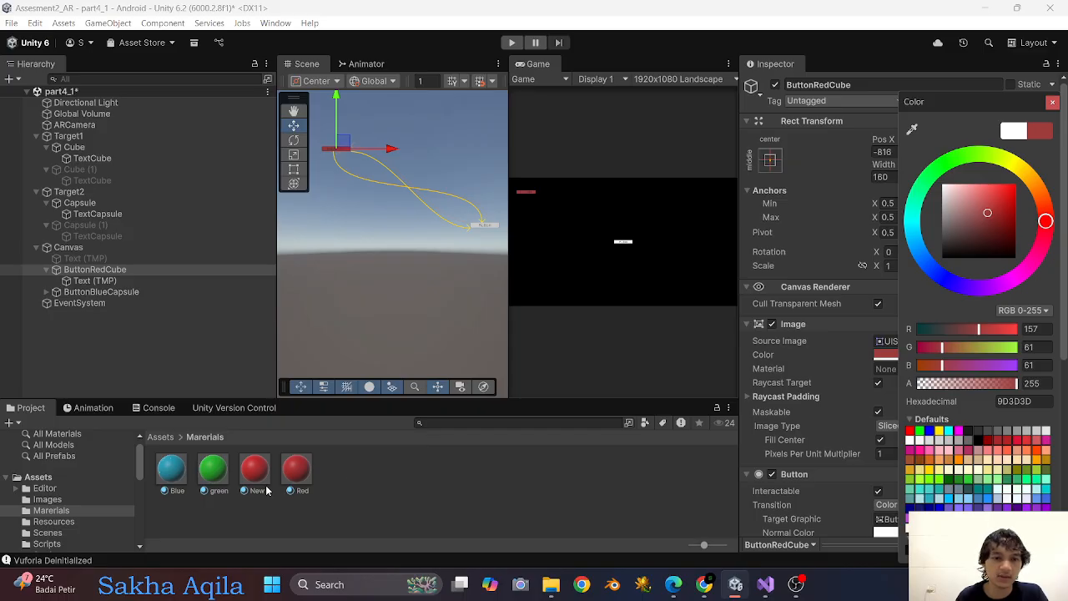
# Copy the Red material's base map color and paste it as the image color of ButtonRedCube.
pyautogui.click(297, 472)
pyautogui.rightClick(947, 232)
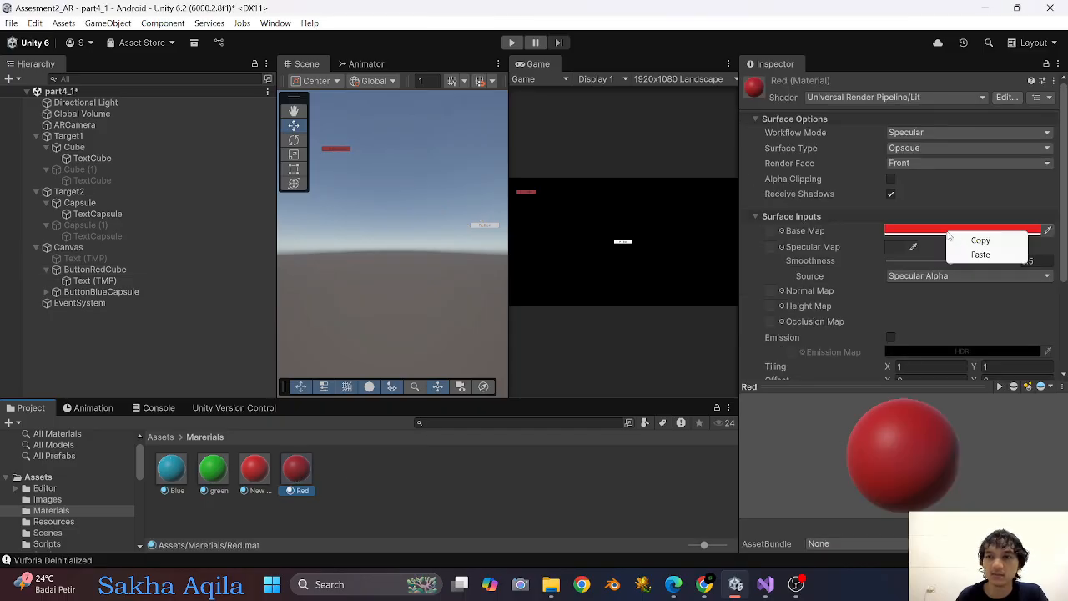
pyautogui.click(981, 242)
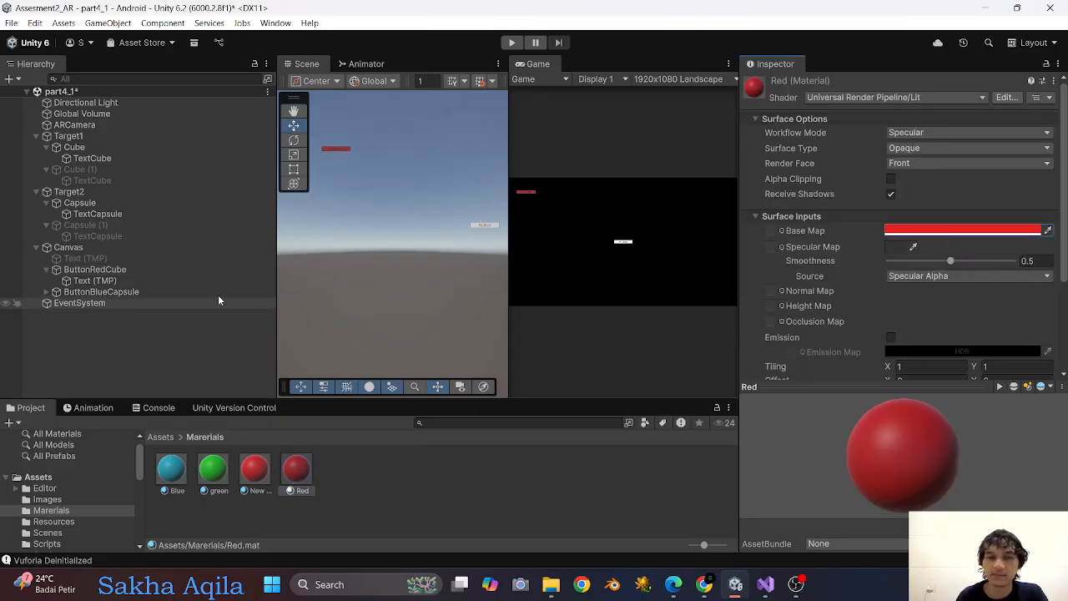
pyautogui.click(108, 271)
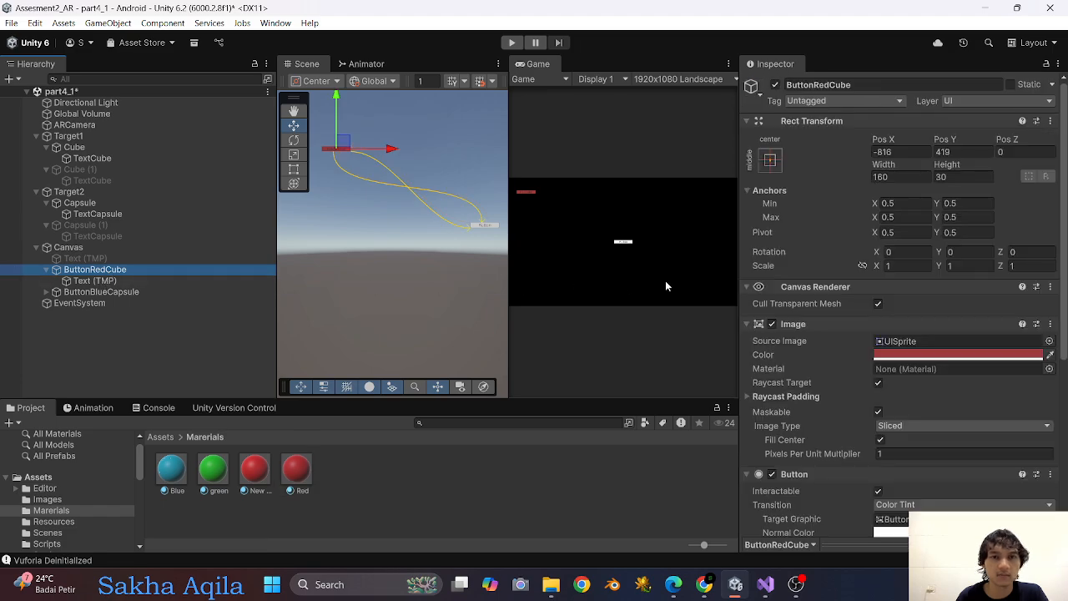
pyautogui.rightClick(905, 357)
pyautogui.click(918, 382)
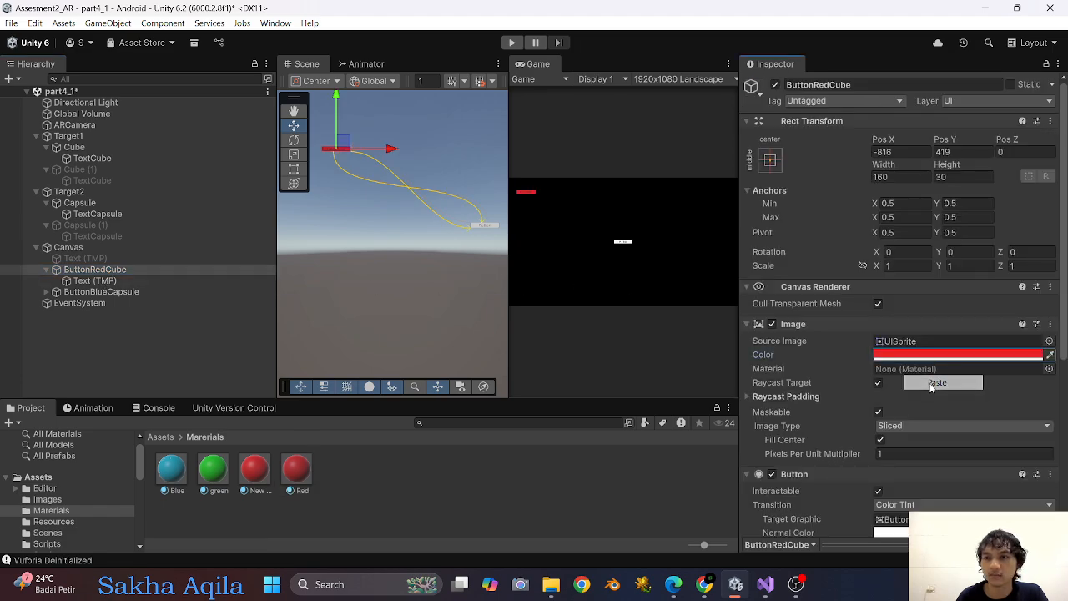
# Copy the Blue material's base map color and paste it as the image color of ButtonBlueCapsule.
pyautogui.moveTo(508, 172); pyautogui.dragTo(569, 235)
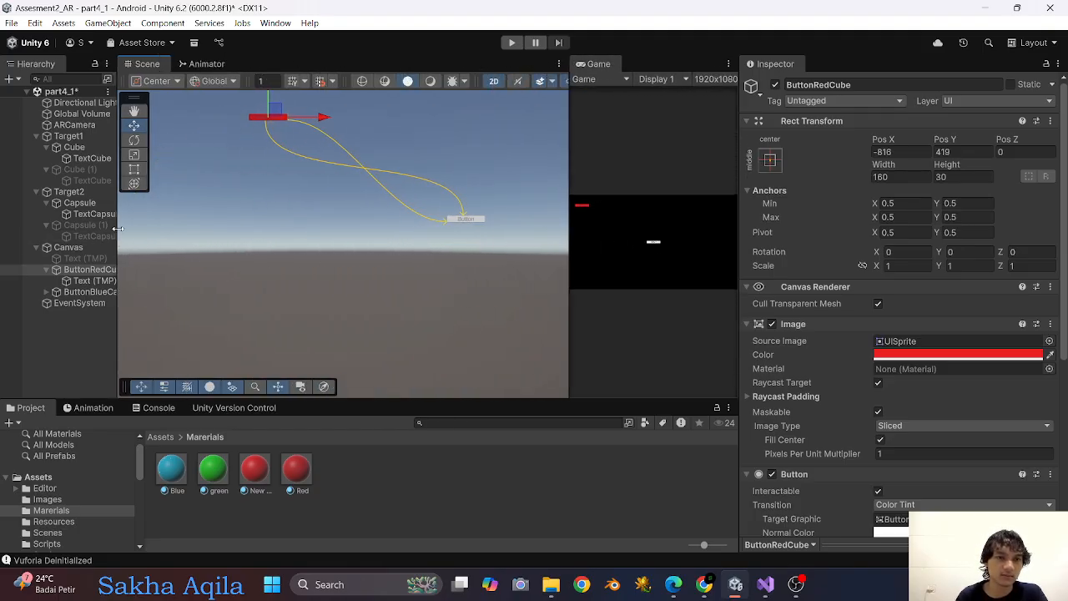
pyautogui.moveTo(118, 228); pyautogui.dragTo(220, 232)
pyautogui.click(92, 292)
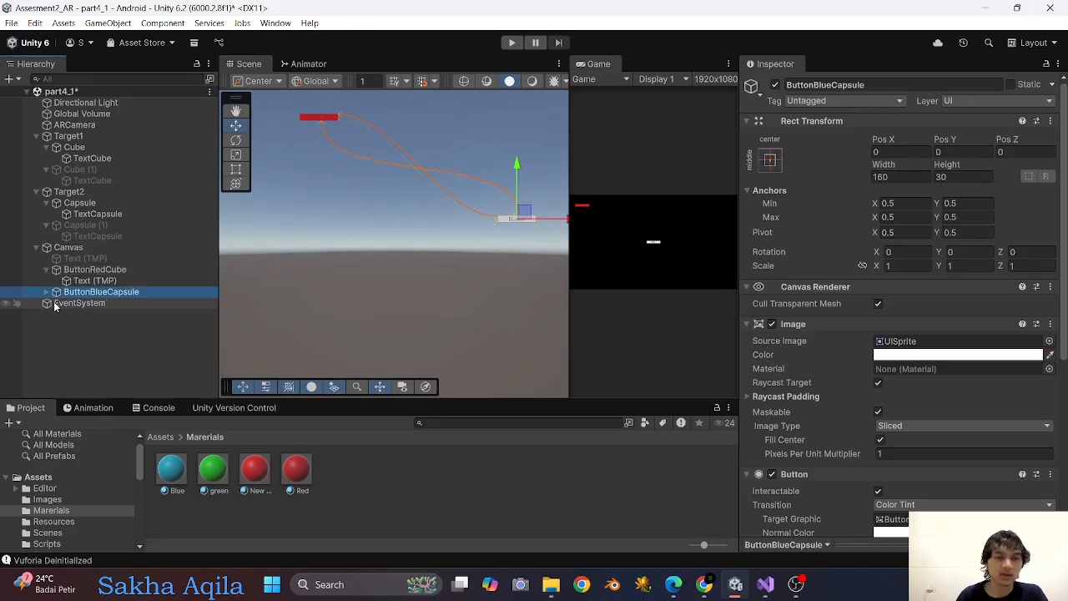
pyautogui.click(170, 469)
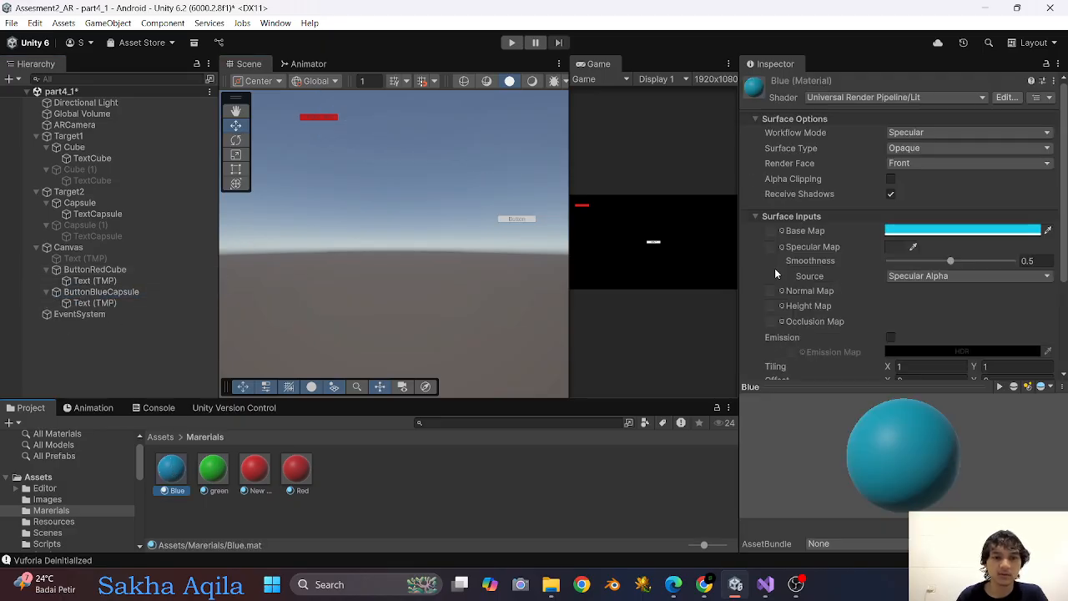
pyautogui.rightClick(938, 231)
pyautogui.click(968, 241)
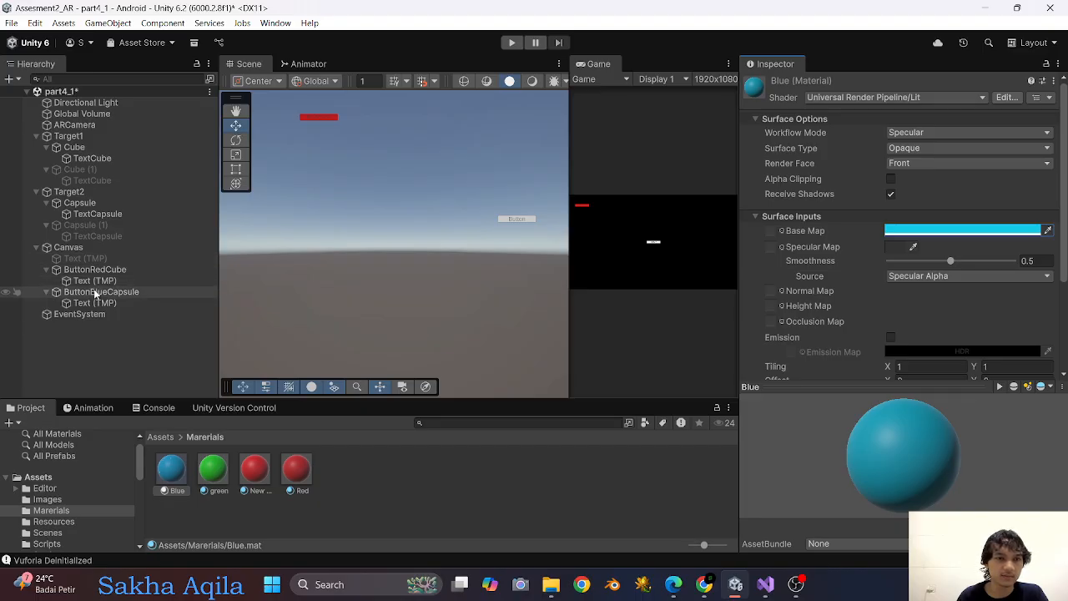
pyautogui.click(100, 291)
pyautogui.rightClick(909, 352)
pyautogui.click(940, 374)
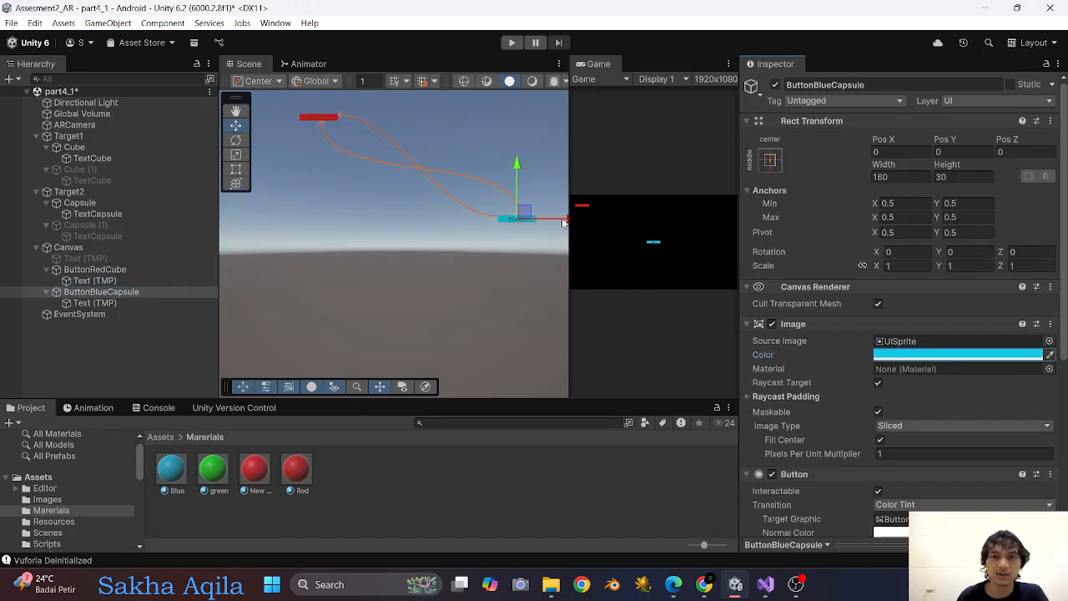
# Move ButtonBlueCapsule directly below the red button, to about X -814, Y 351.
pyautogui.moveTo(563, 221); pyautogui.dragTo(350, 215)
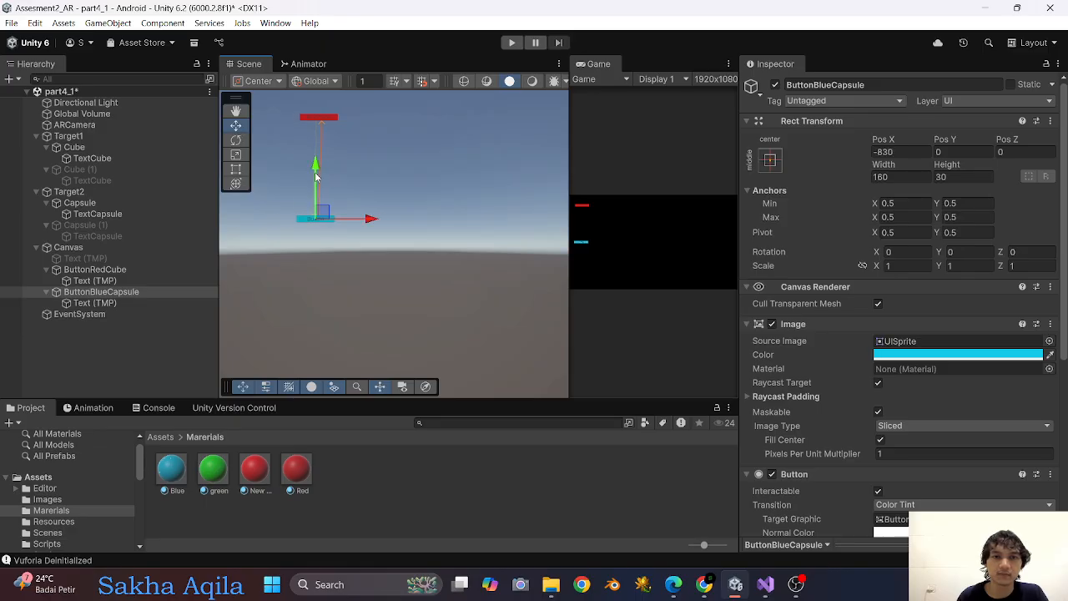
pyautogui.moveTo(315, 177); pyautogui.dragTo(321, 144)
pyautogui.moveTo(327, 97); pyautogui.dragTo(332, 83)
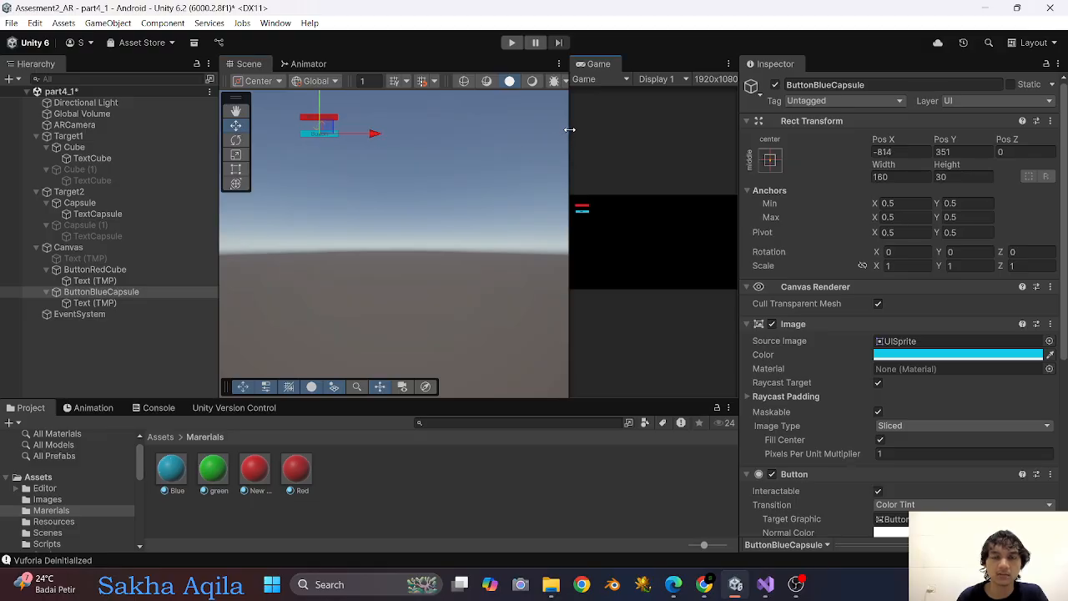
# Change the text label of ButtonBlueCapsule to "BlueCapsule".
pyautogui.moveTo(570, 130); pyautogui.dragTo(572, 188)
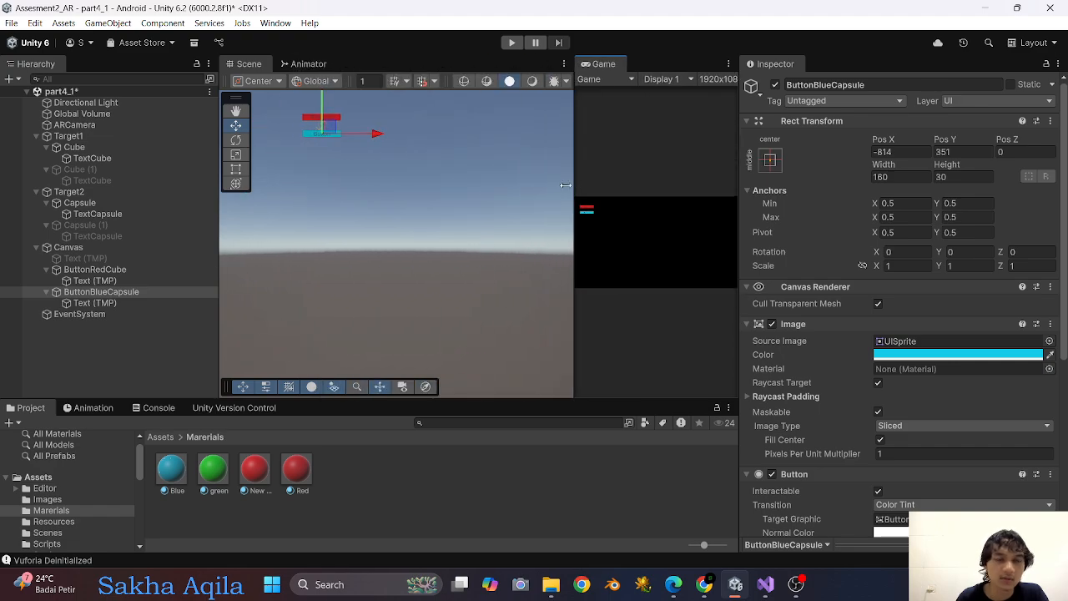
pyautogui.click(93, 302)
pyautogui.click(807, 382)
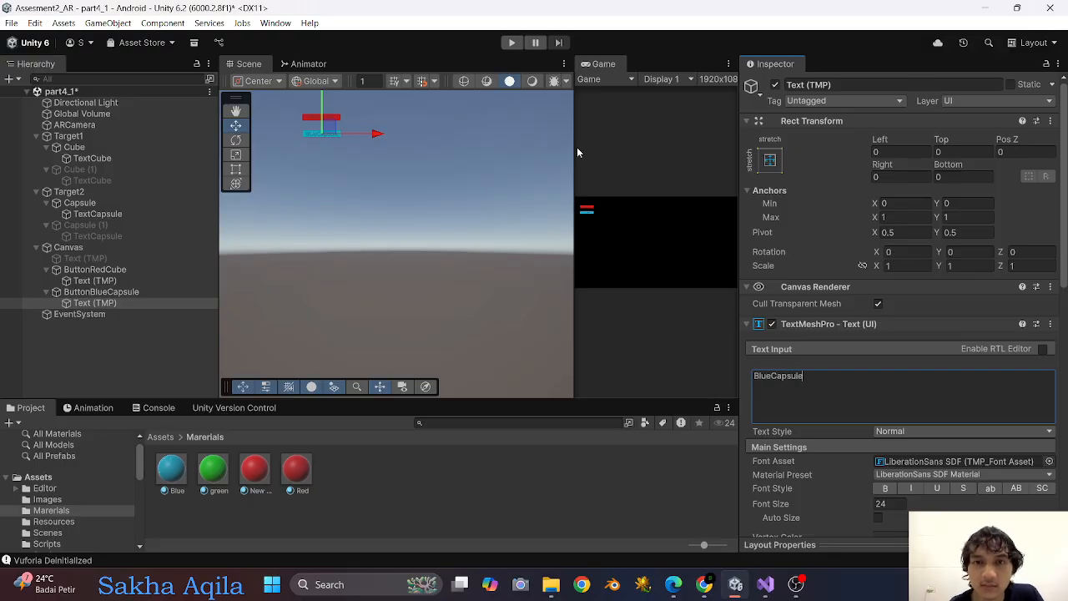
pyautogui.moveTo(574, 149); pyautogui.dragTo(615, 249)
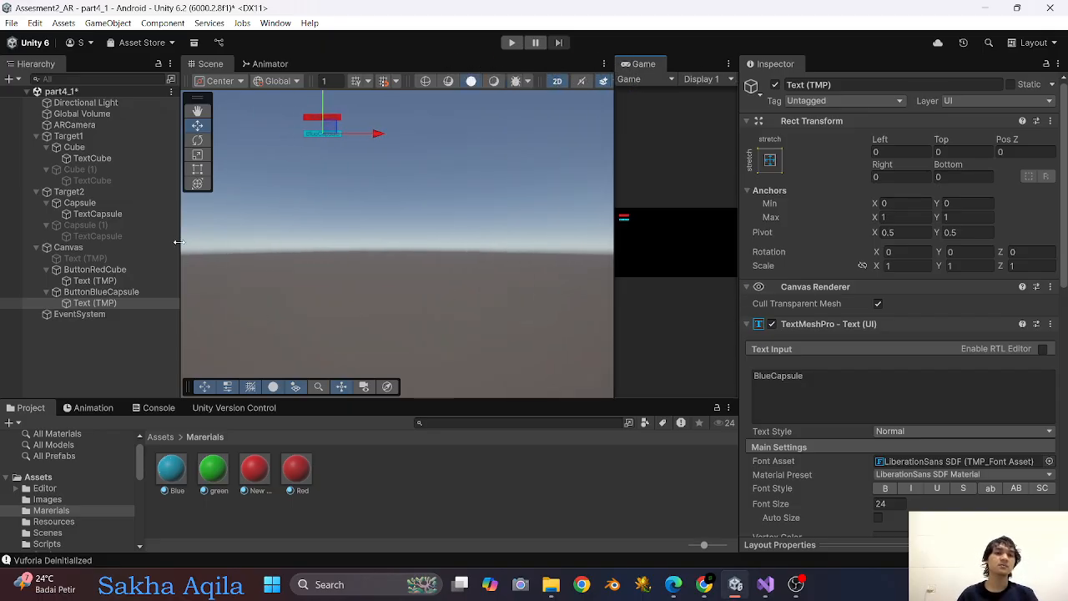
# Add an On Click event to ButtonRedCube that calls GameObject.SetActive on Cube (1) with the value enabled.
pyautogui.moveTo(178, 241); pyautogui.dragTo(315, 243)
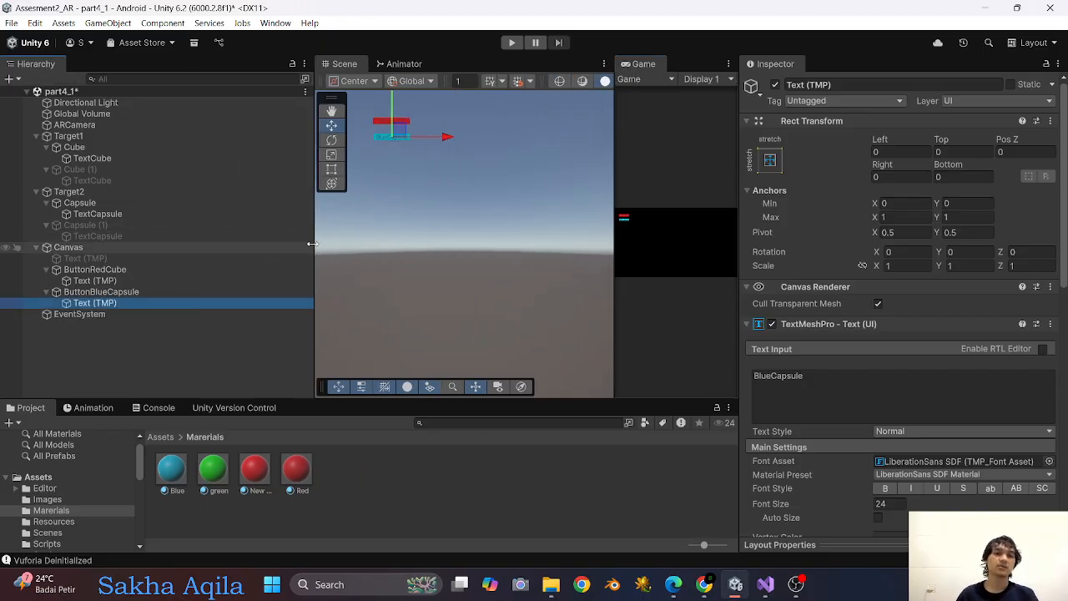
pyautogui.click(128, 269)
pyautogui.scroll(-5, 844, 323)
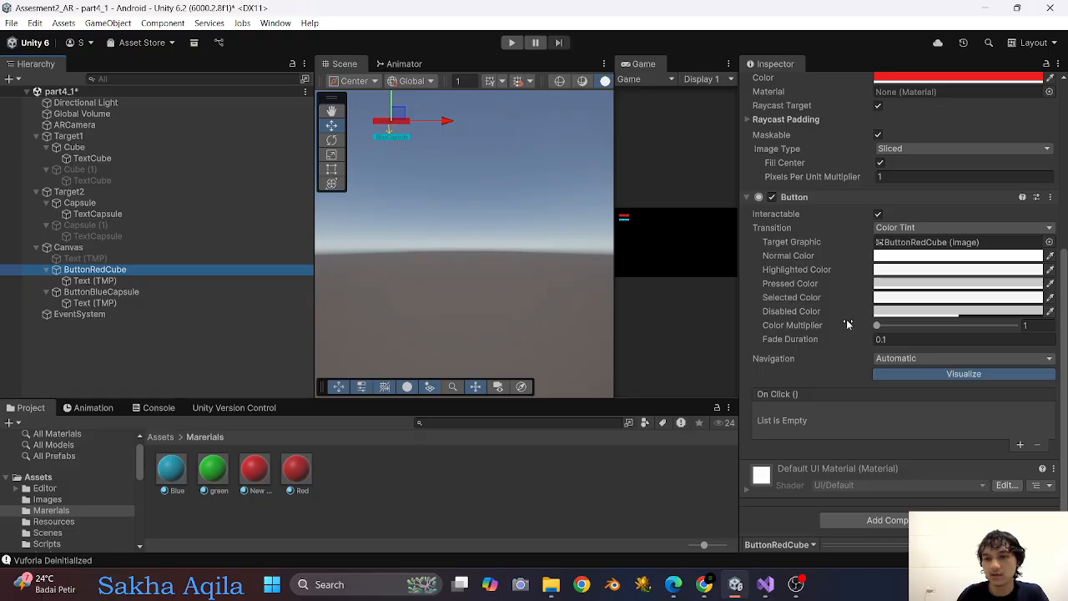
pyautogui.click(1019, 445)
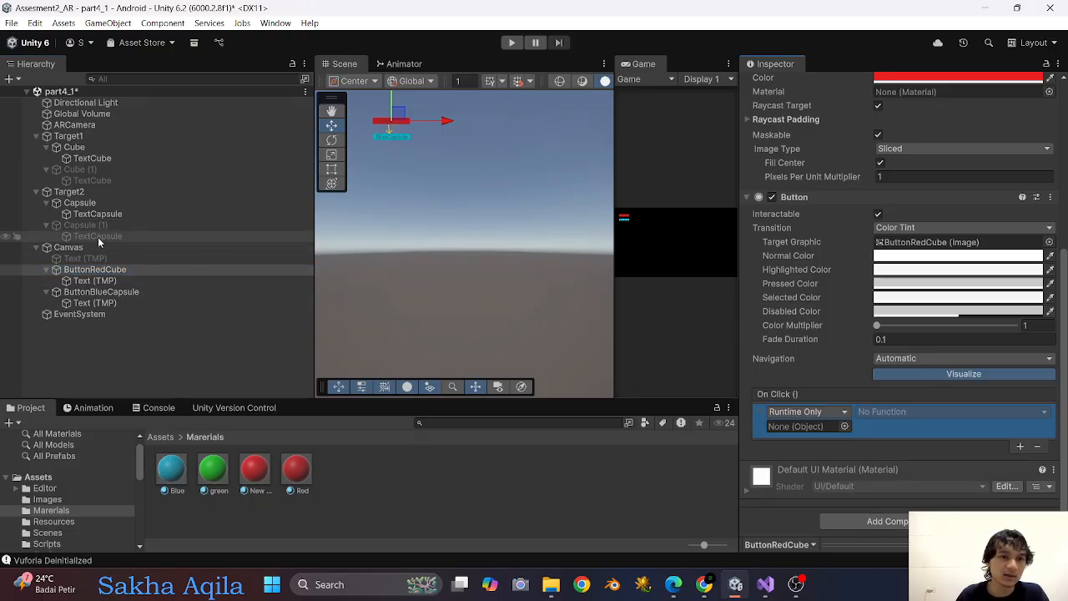
pyautogui.moveTo(84, 171); pyautogui.dragTo(808, 429)
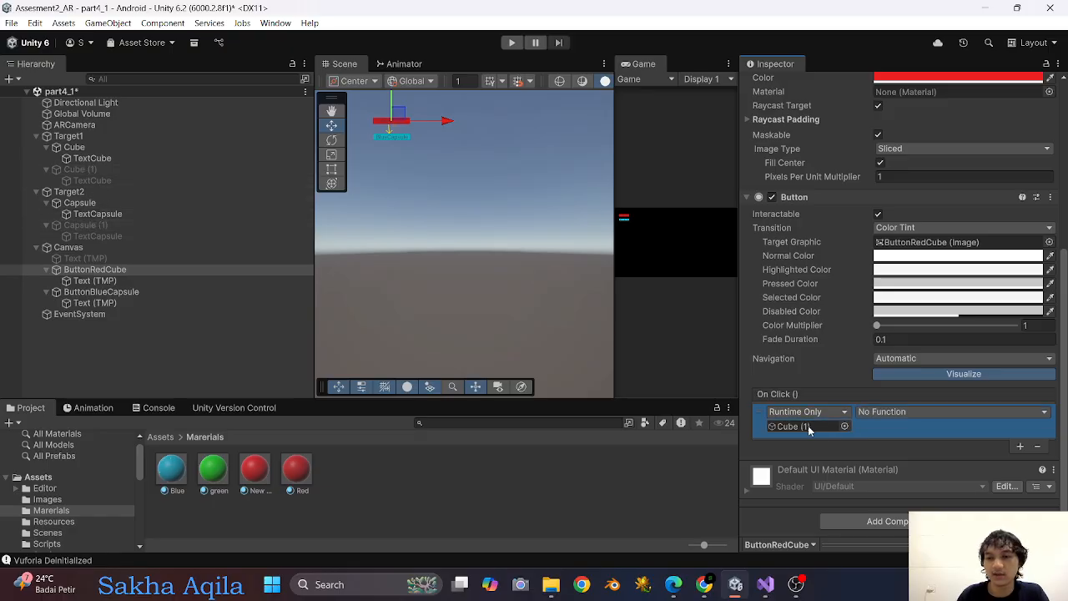
pyautogui.click(916, 412)
pyautogui.moveTo(903, 448)
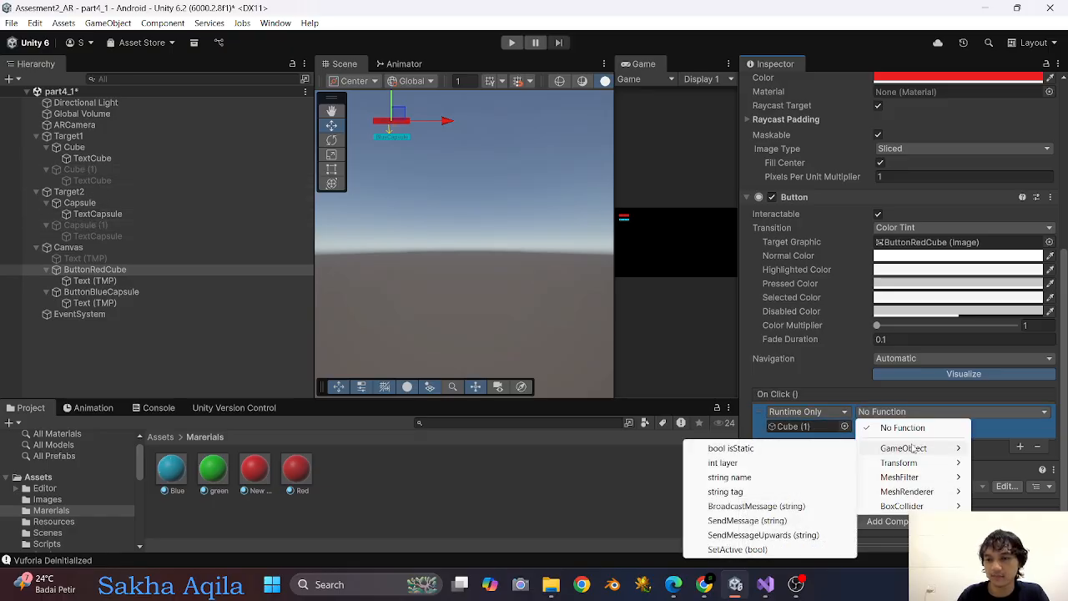
pyautogui.click(734, 549)
pyautogui.click(861, 427)
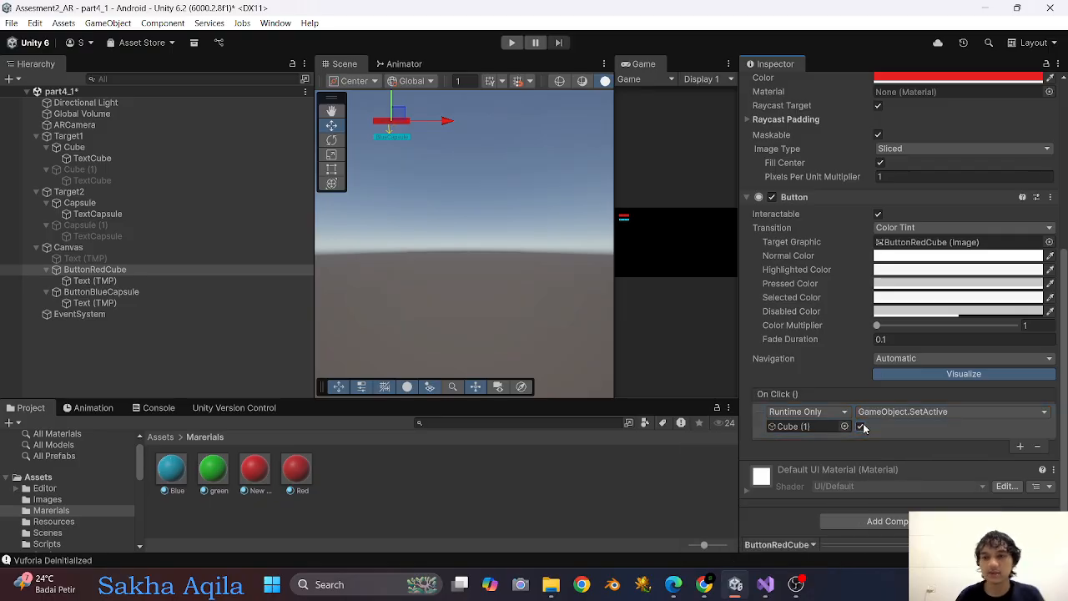
# Add an On Click event to ButtonBlueCapsule that calls GameObject.SetActive on Capsule (1) with the value enabled.
pyautogui.click(121, 294)
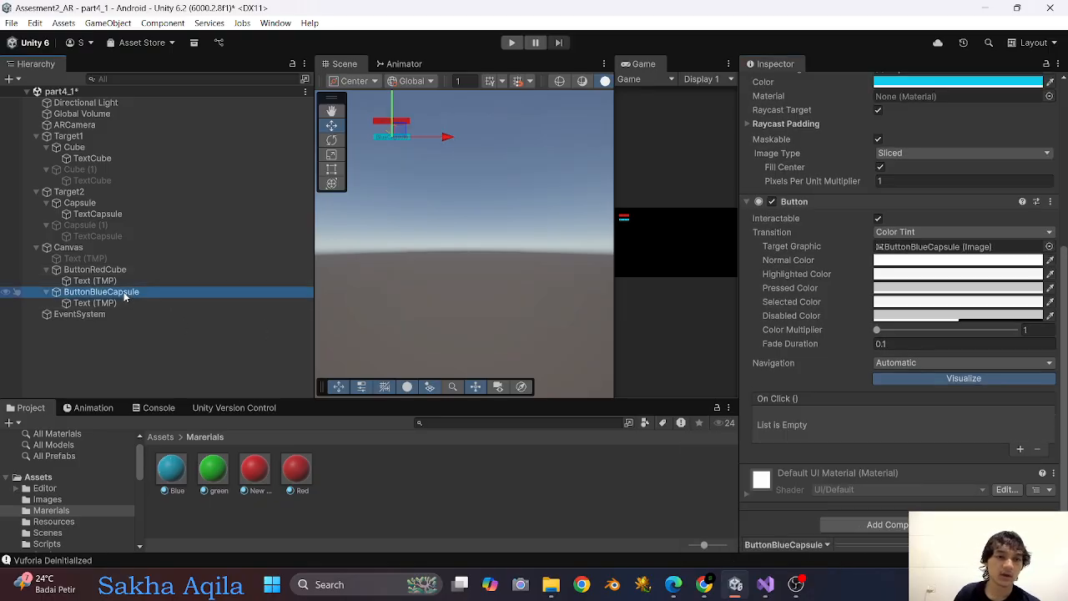
pyautogui.click(1019, 449)
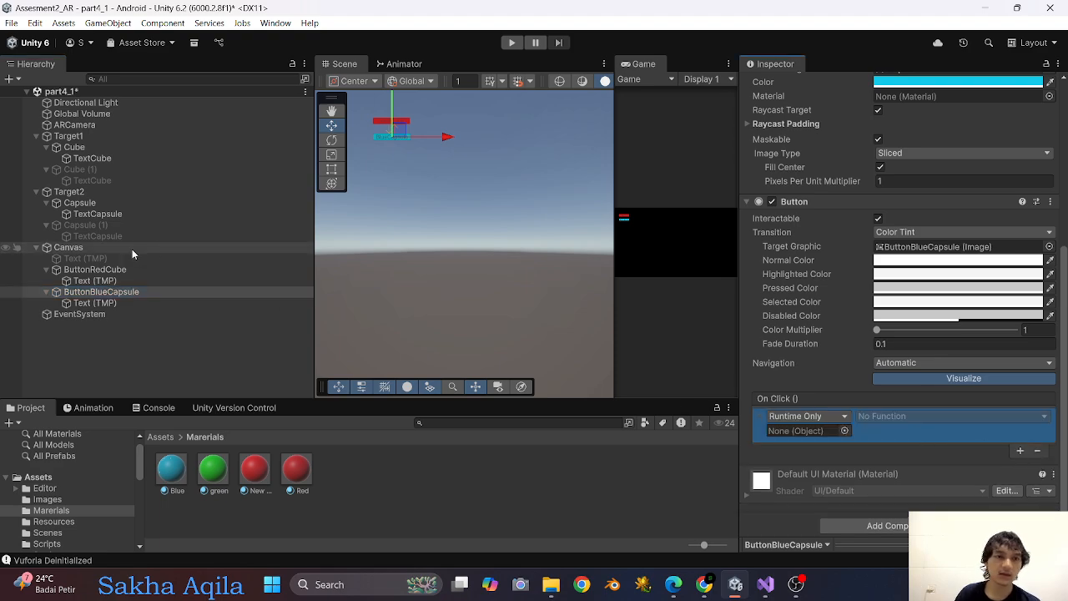
pyautogui.moveTo(114, 227); pyautogui.dragTo(814, 434)
pyautogui.click(884, 415)
pyautogui.moveTo(903, 452)
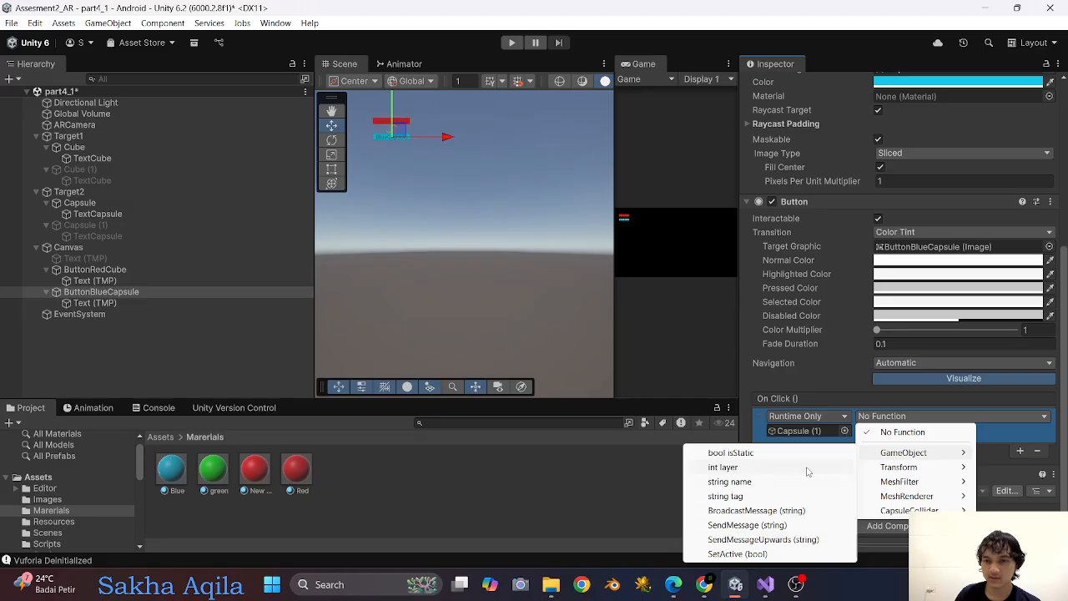
pyautogui.click(755, 554)
pyautogui.click(860, 431)
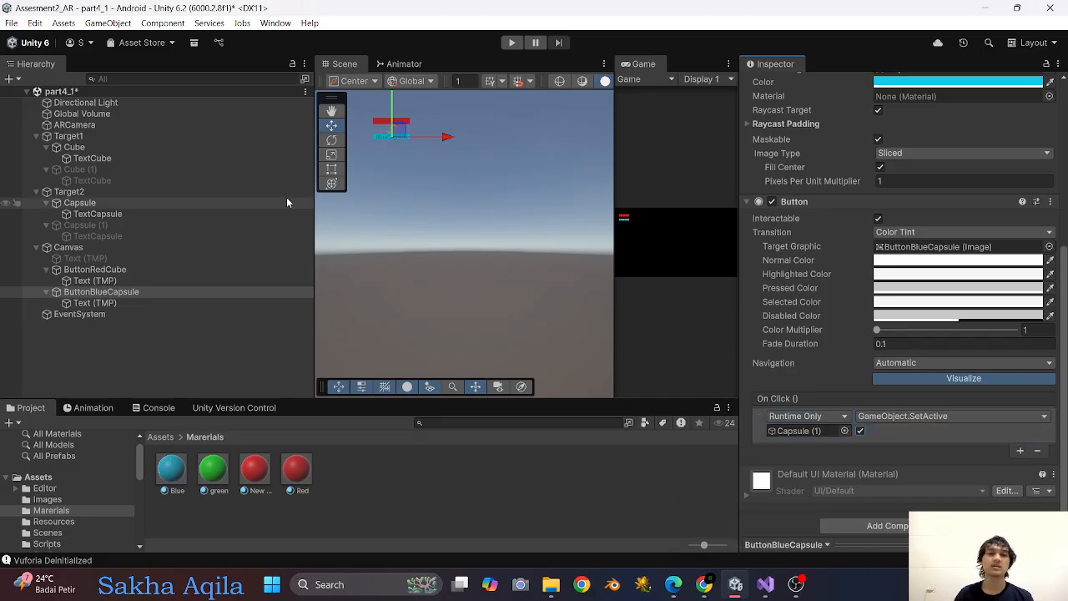
pyautogui.moveTo(313, 203); pyautogui.dragTo(280, 218)
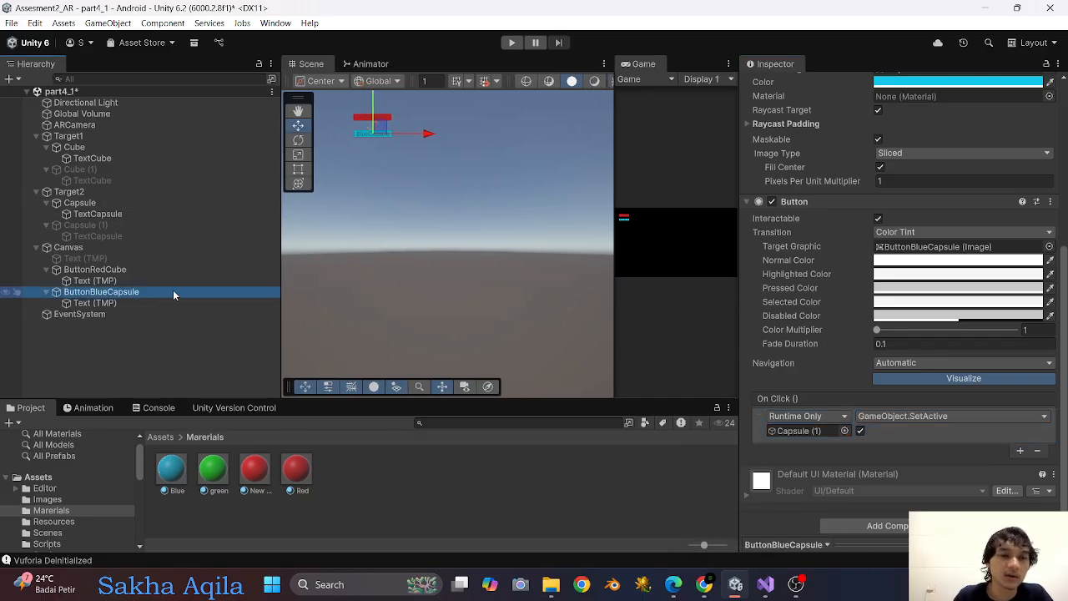
# Deactivate both ButtonBlueCapsule and ButtonRedCube in the scene.
pyautogui.scroll(10, 793, 146)
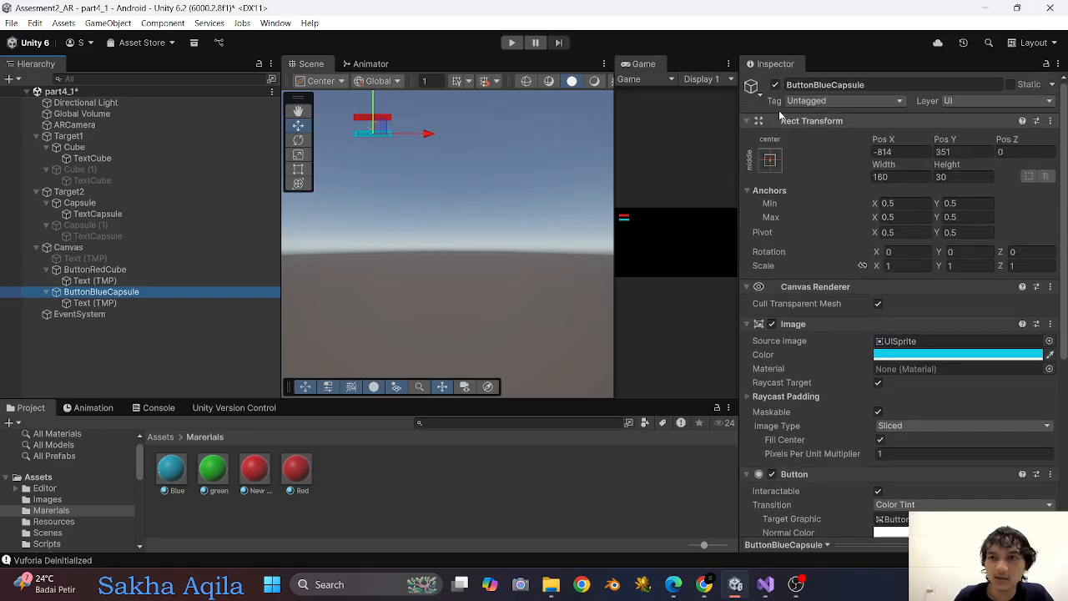
pyautogui.click(775, 85)
pyautogui.click(162, 269)
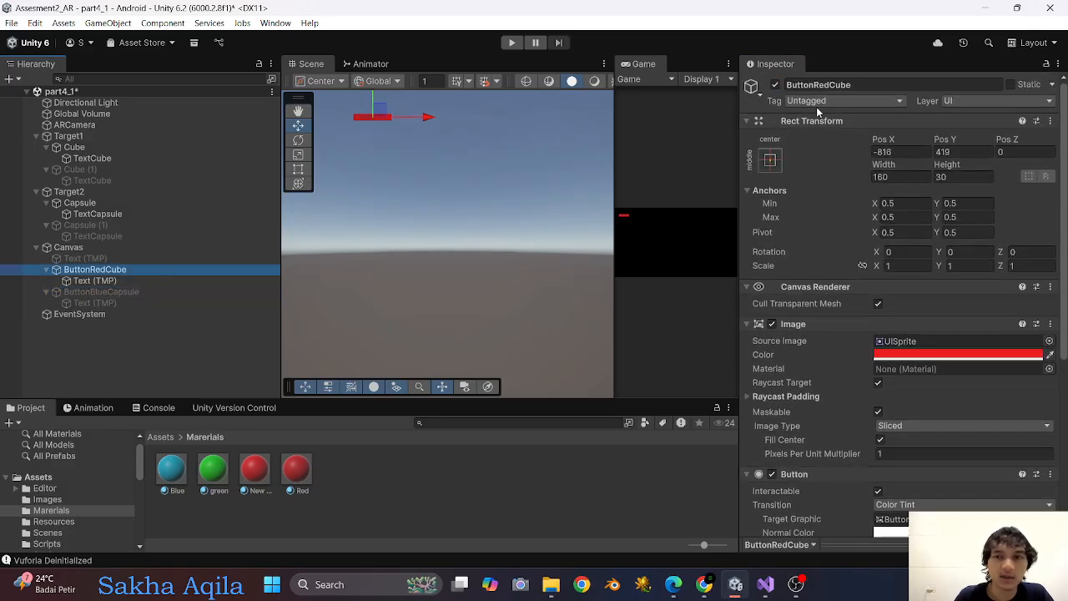
pyautogui.click(775, 84)
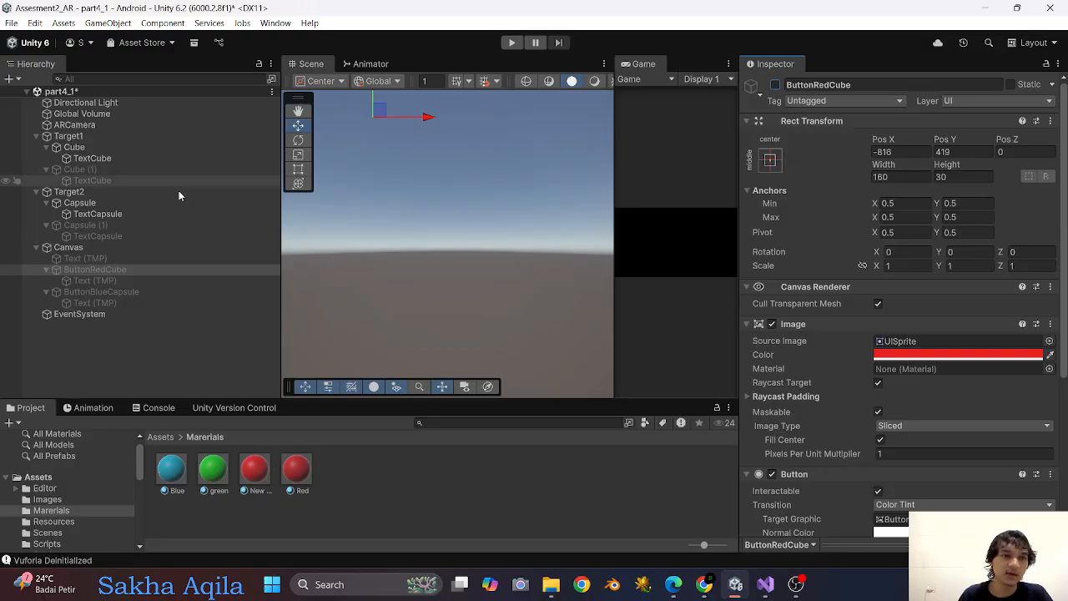
# Add an On Target Found event to Target1 that calls GameObject.SetActive on ButtonRedCube with the value enabled.
pyautogui.click(100, 136)
pyautogui.scroll(-3, 940, 307)
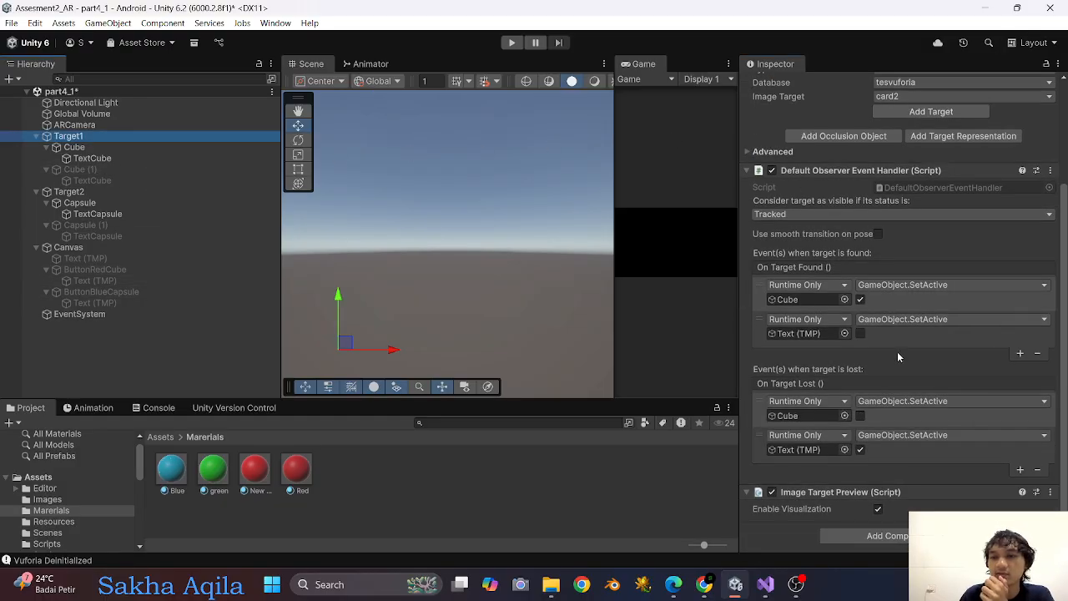
pyautogui.click(1019, 354)
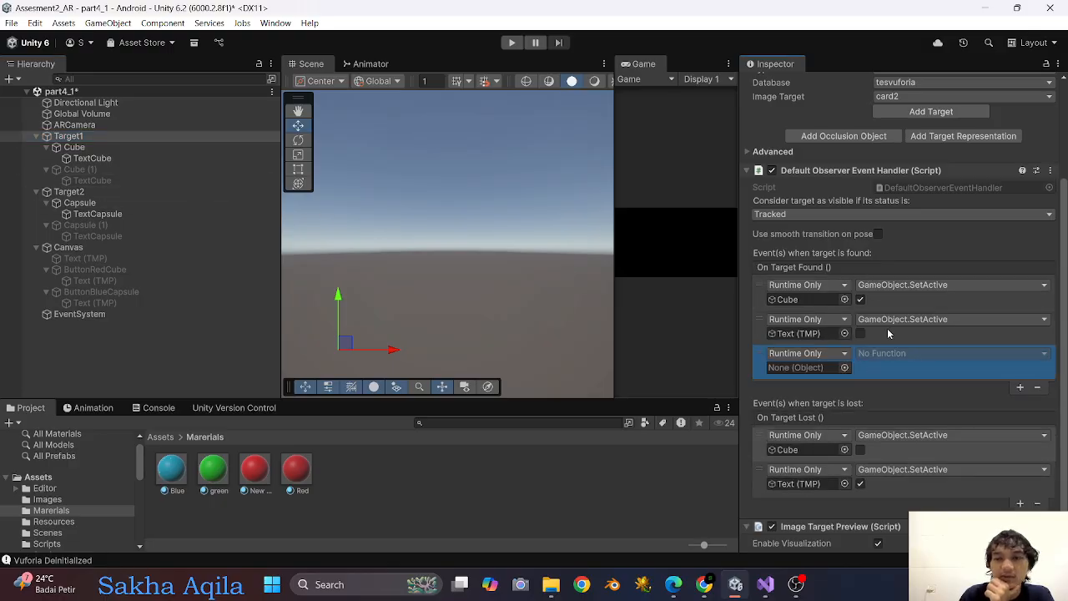
pyautogui.moveTo(95, 269); pyautogui.dragTo(812, 369)
pyautogui.click(922, 353)
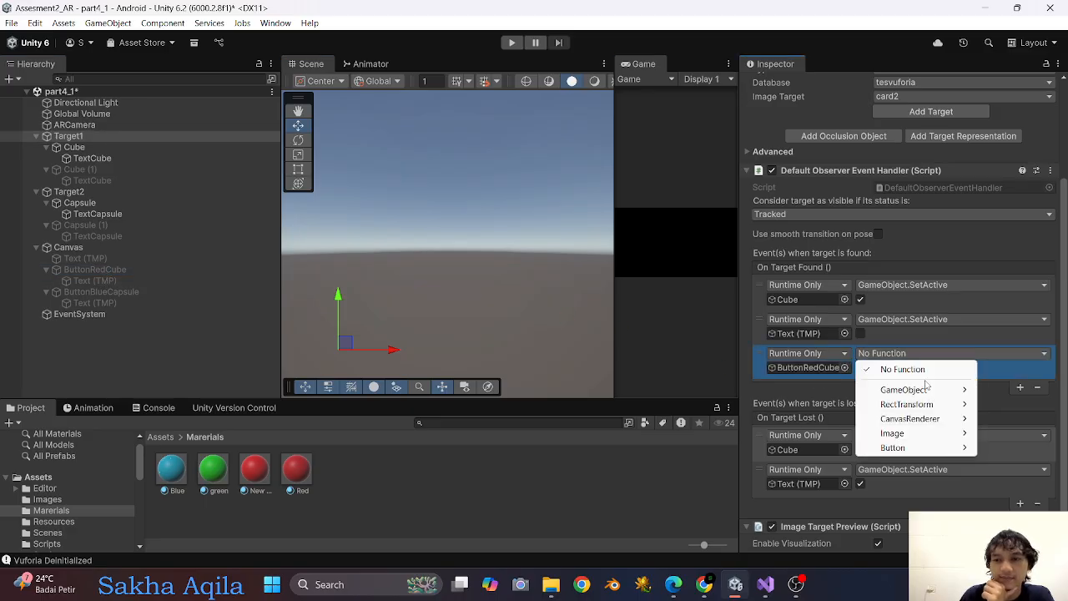
pyautogui.moveTo(917, 392)
pyautogui.click(736, 491)
pyautogui.click(860, 367)
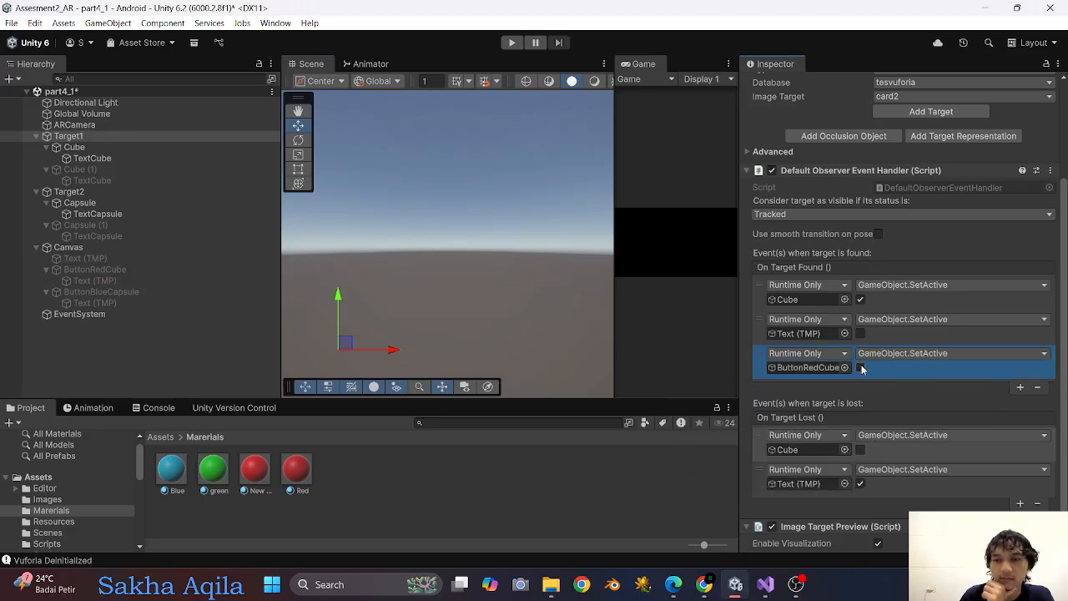
# Add an On Target Lost event to Target1 that calls GameObject.SetActive on ButtonRedCube with the value disabled.
pyautogui.click(1020, 504)
pyautogui.scroll(-2, 948, 461)
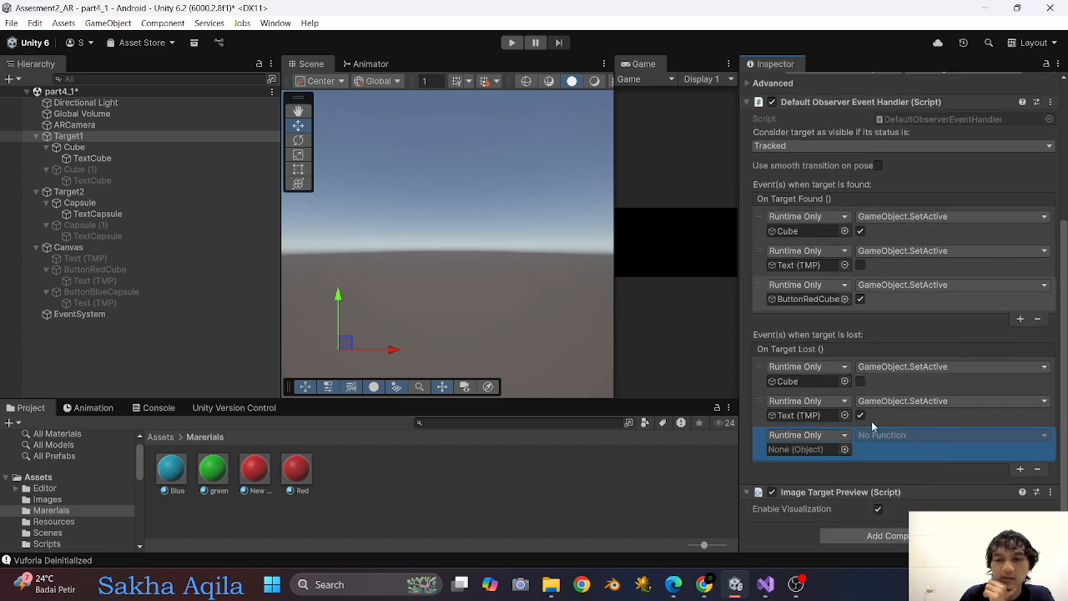
pyautogui.moveTo(106, 275); pyautogui.dragTo(754, 414)
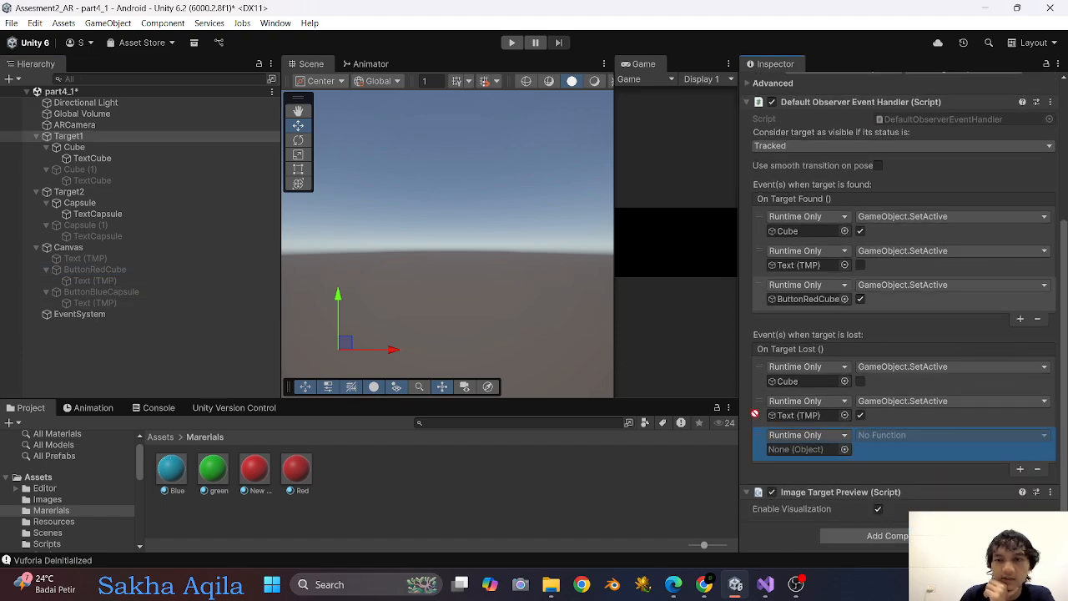
pyautogui.moveTo(796, 453); pyautogui.dragTo(796, 453)
pyautogui.click(917, 435)
pyautogui.moveTo(907, 472)
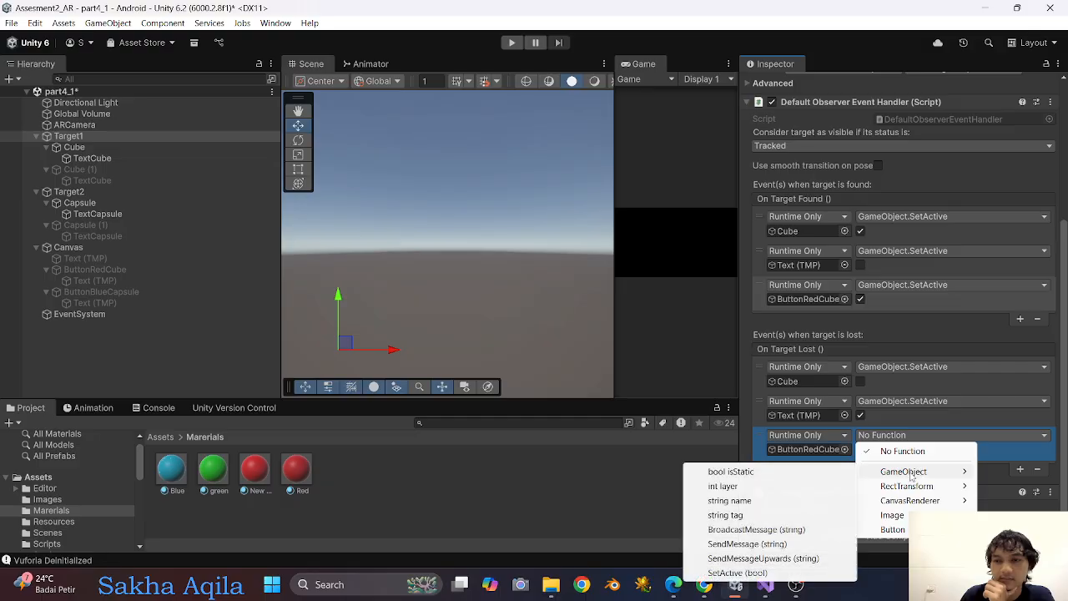
pyautogui.click(737, 572)
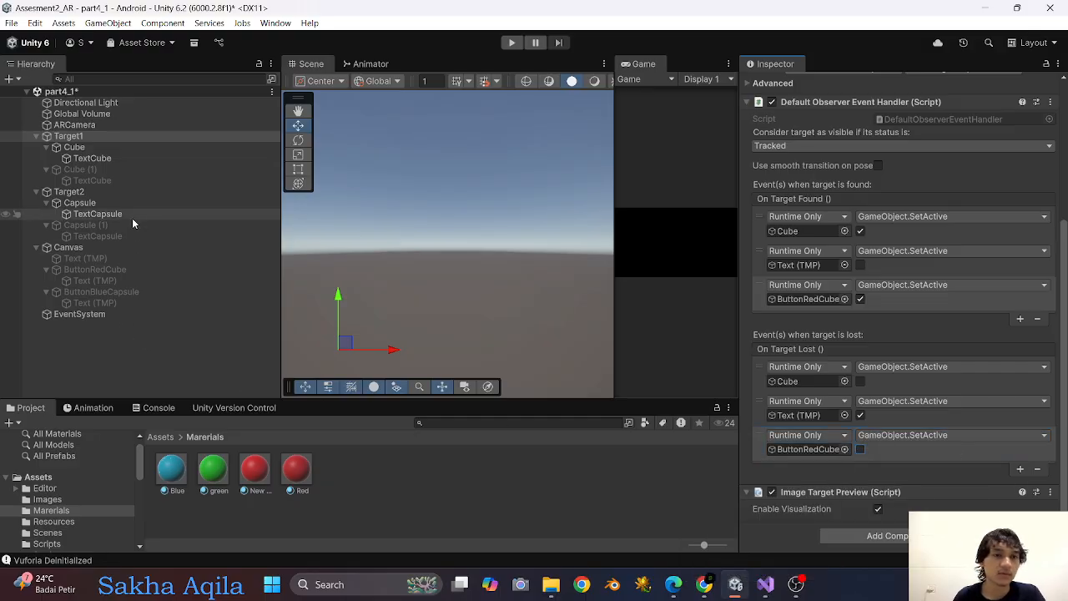
# Add an On Target Found event to Target2 that calls GameObject.SetActive on ButtonBlueCapsule with the value enabled.
pyautogui.click(98, 192)
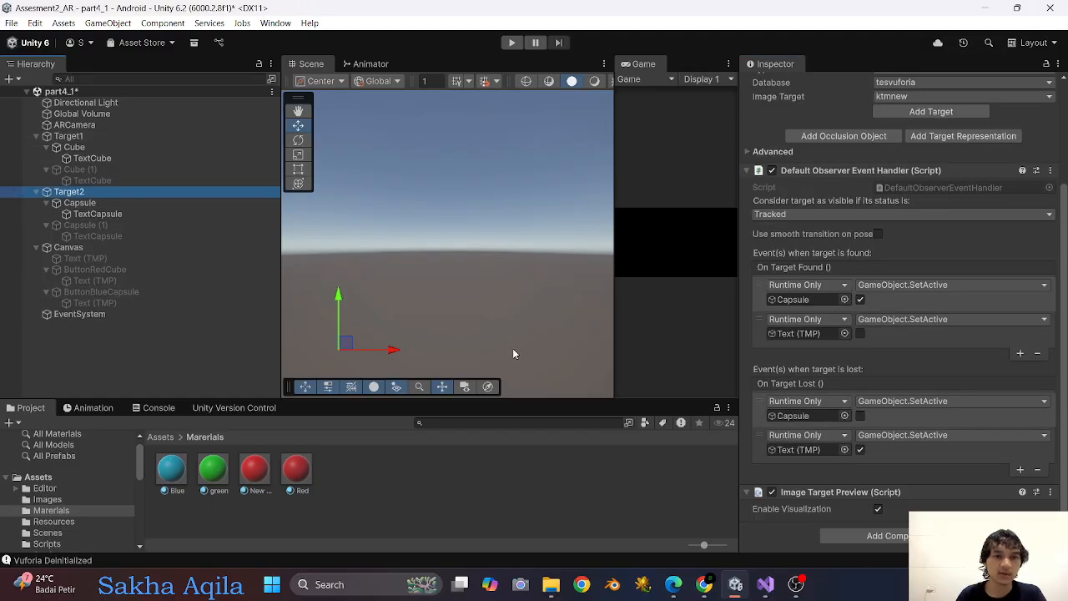
pyautogui.click(1020, 354)
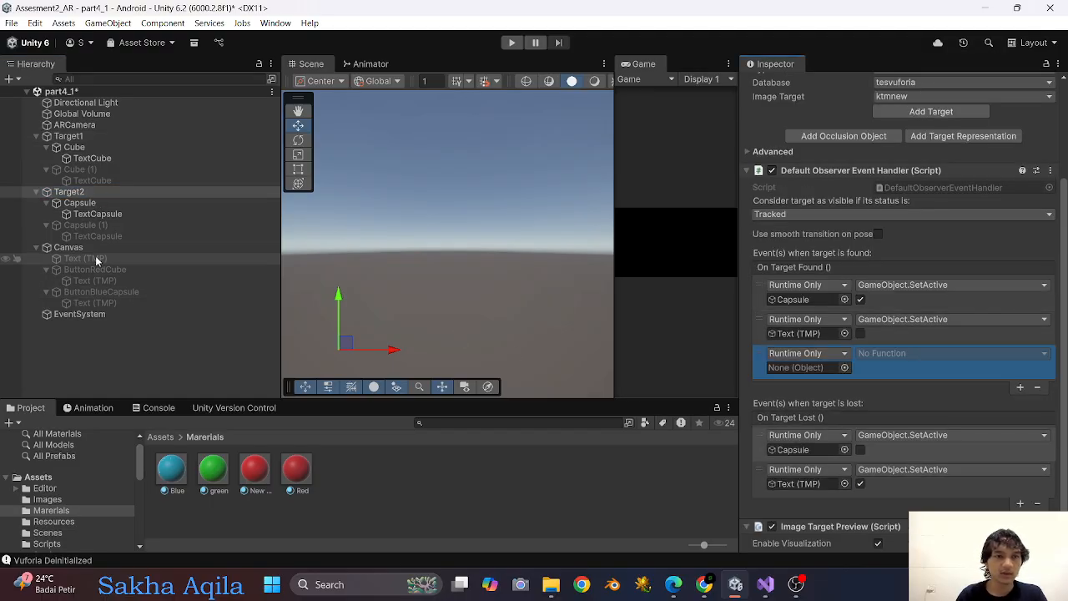
pyautogui.moveTo(101, 291); pyautogui.dragTo(806, 368)
pyautogui.click(923, 356)
pyautogui.moveTo(906, 389)
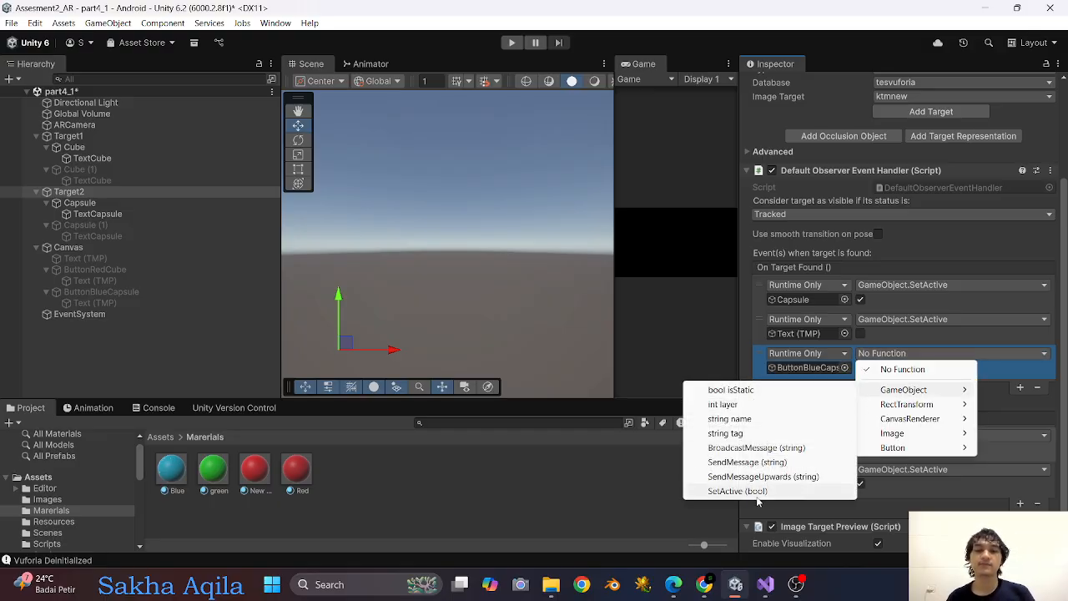
pyautogui.click(755, 491)
pyautogui.click(860, 367)
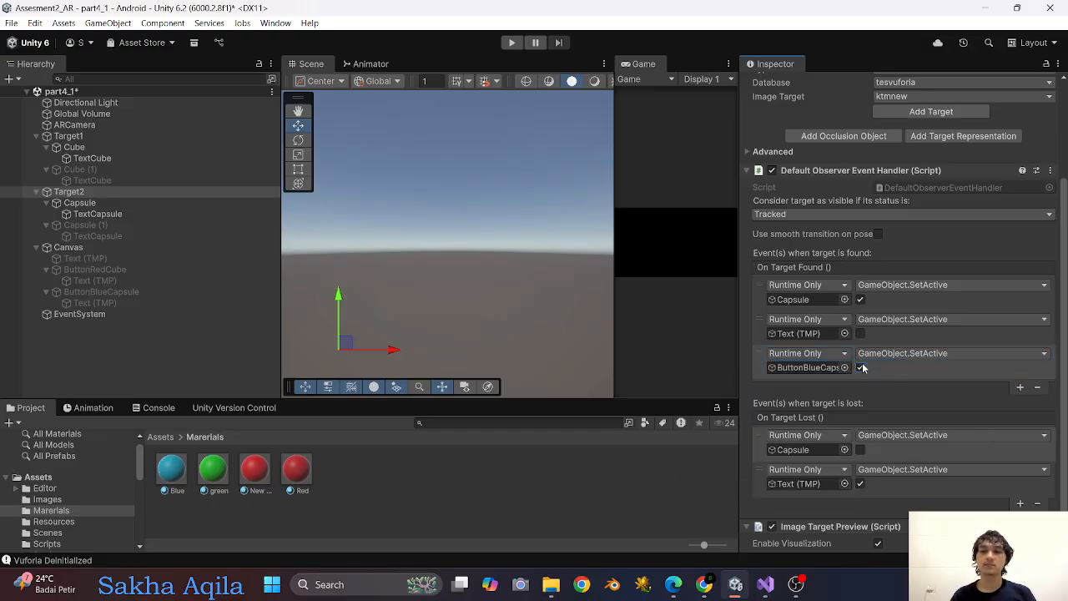
# Add an On Target Lost event to Target2 that calls GameObject.SetActive on ButtonBlueCapsule with the value disabled.
pyautogui.click(1020, 503)
pyautogui.scroll(-2, 1020, 504)
pyautogui.moveTo(97, 292); pyautogui.dragTo(807, 449)
pyautogui.click(884, 434)
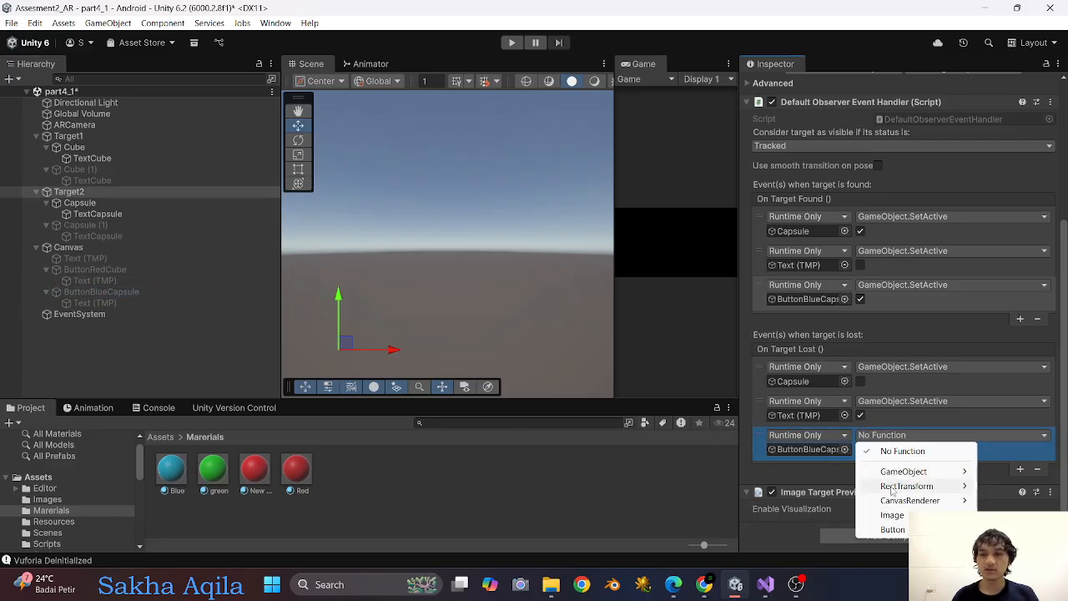
pyautogui.moveTo(905, 471)
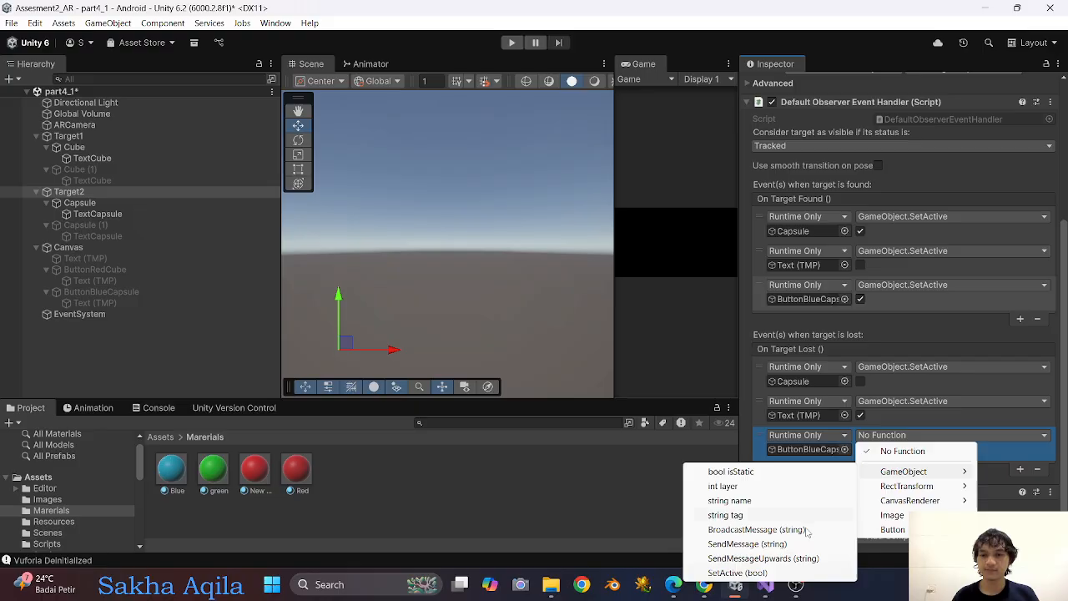
pyautogui.click(763, 573)
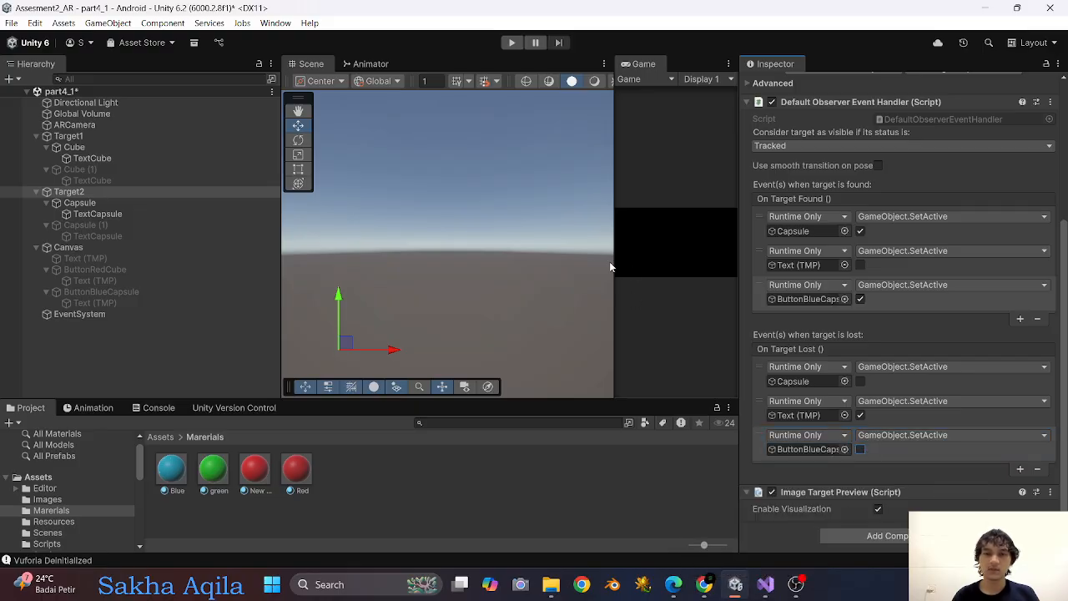
# Enlarge the Game view by narrowing the Hierarchy and Scene views, and run the scene.
pyautogui.moveTo(280, 222); pyautogui.dragTo(115, 222)
pyautogui.moveTo(618, 162); pyautogui.dragTo(226, 205)
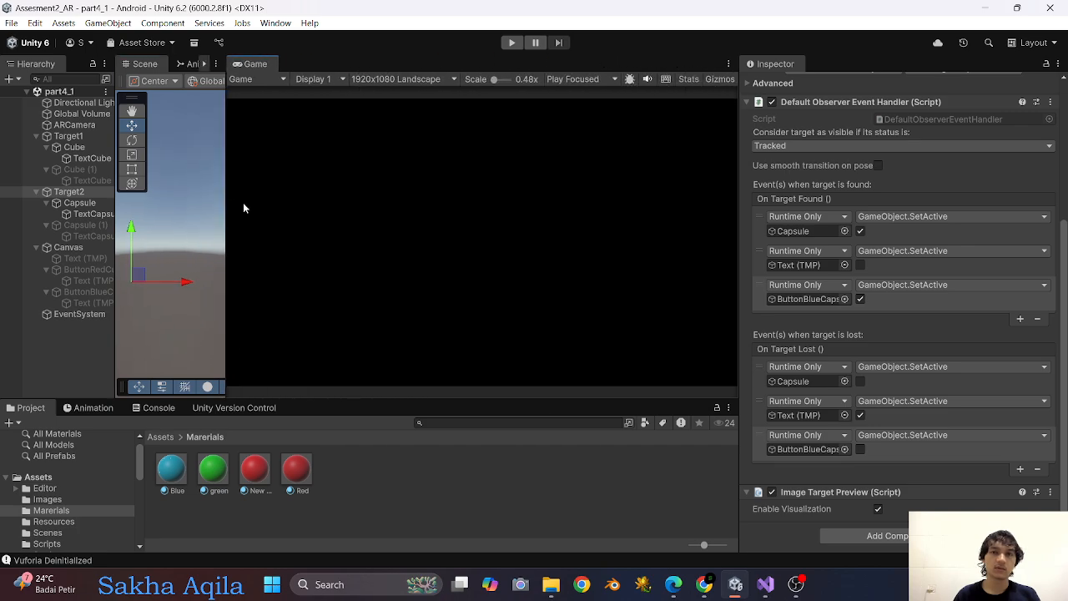
pyautogui.click(512, 43)
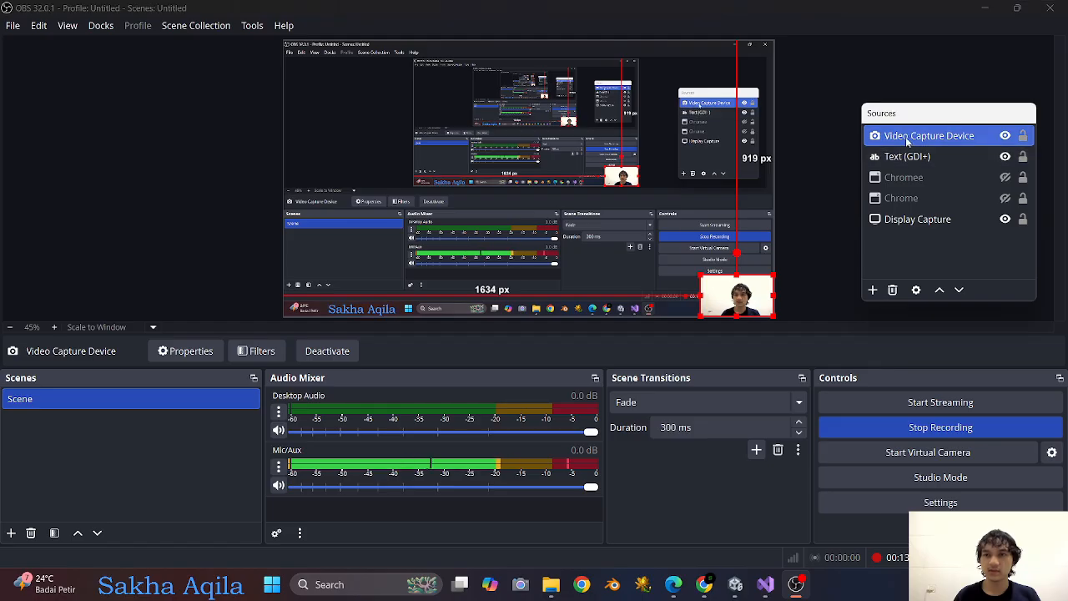
# Remove the Video Capture Device source from the scene in OBS and confirm the removal.
pyautogui.rightClick(908, 141)
pyautogui.click(929, 442)
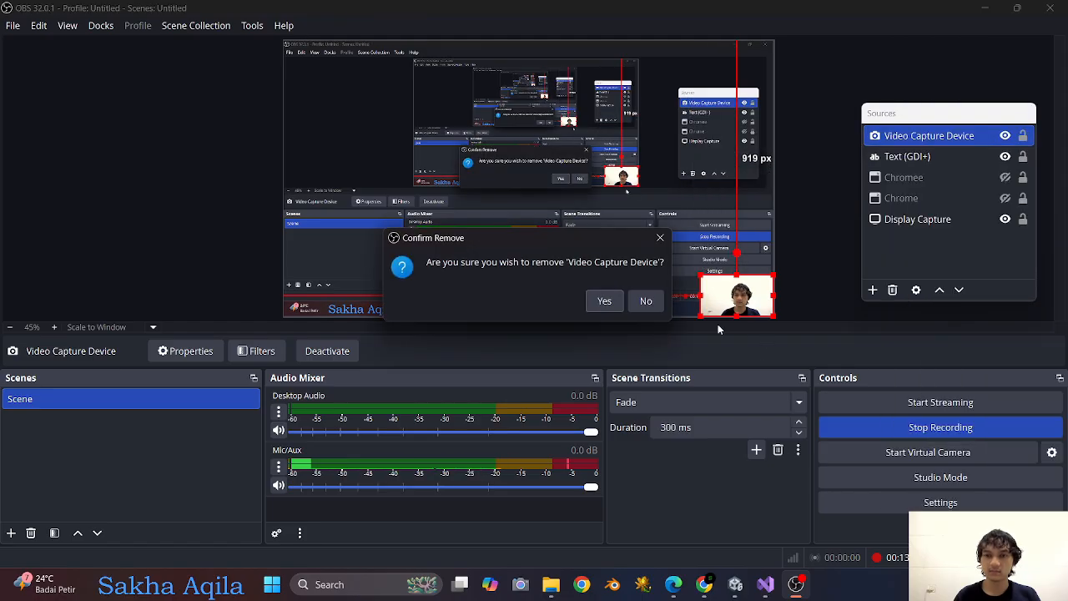
pyautogui.click(604, 301)
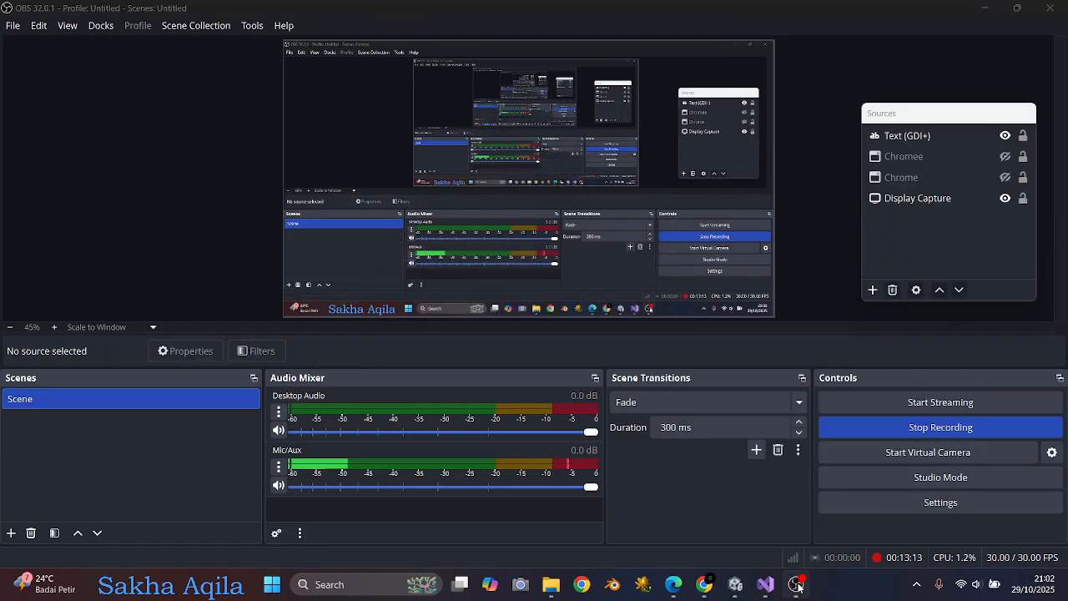
# Return to Unity and test the red cube and blue capsule buttons in the running scene with their markers shown to the camera.
pyautogui.click(735, 584)
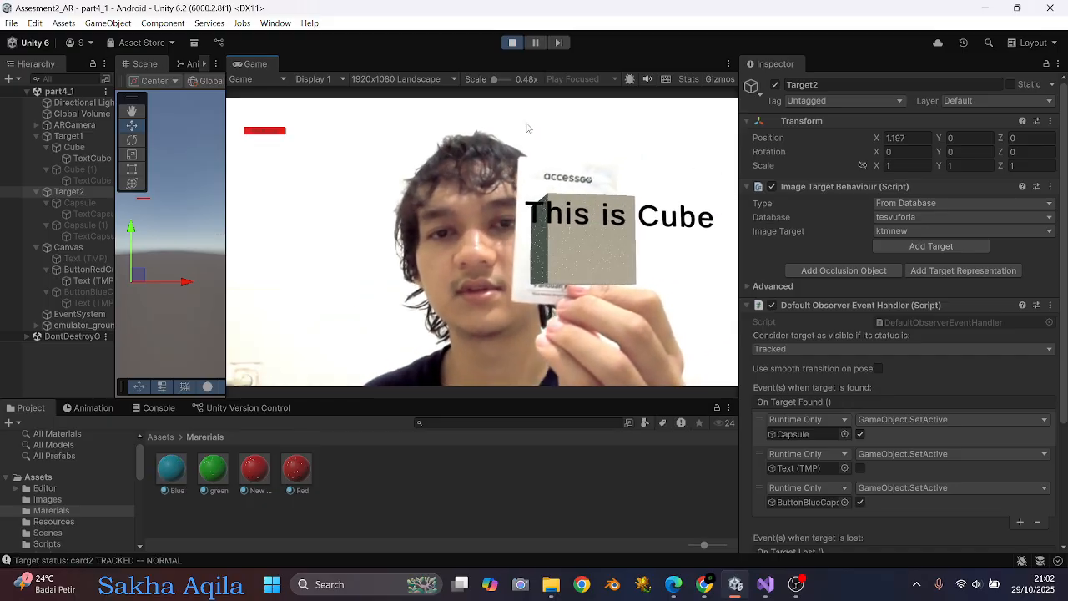
pyautogui.click(273, 133)
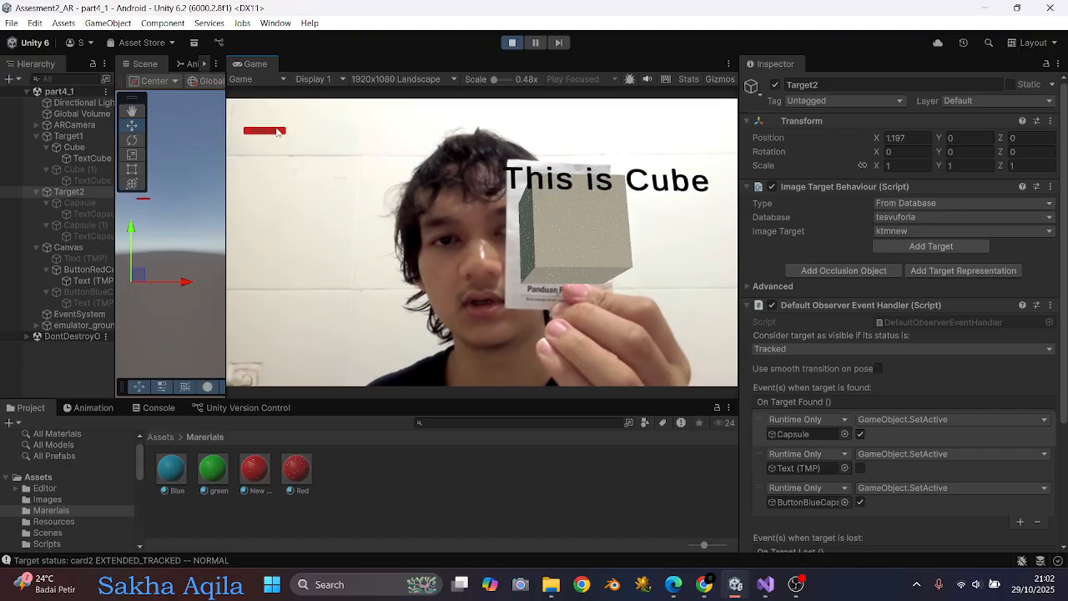
pyautogui.click(276, 131)
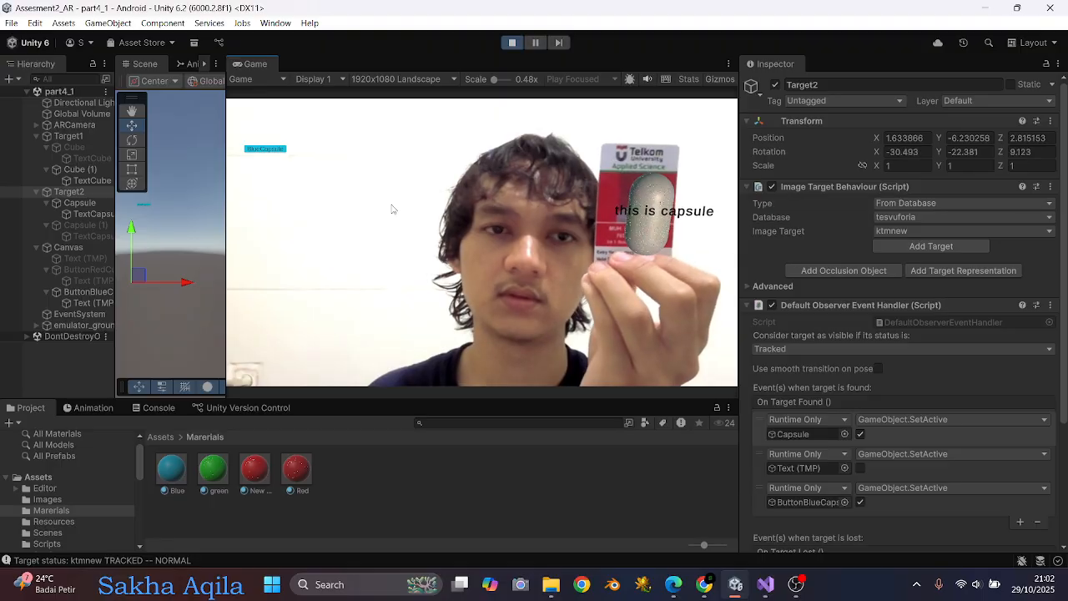
pyautogui.click(277, 151)
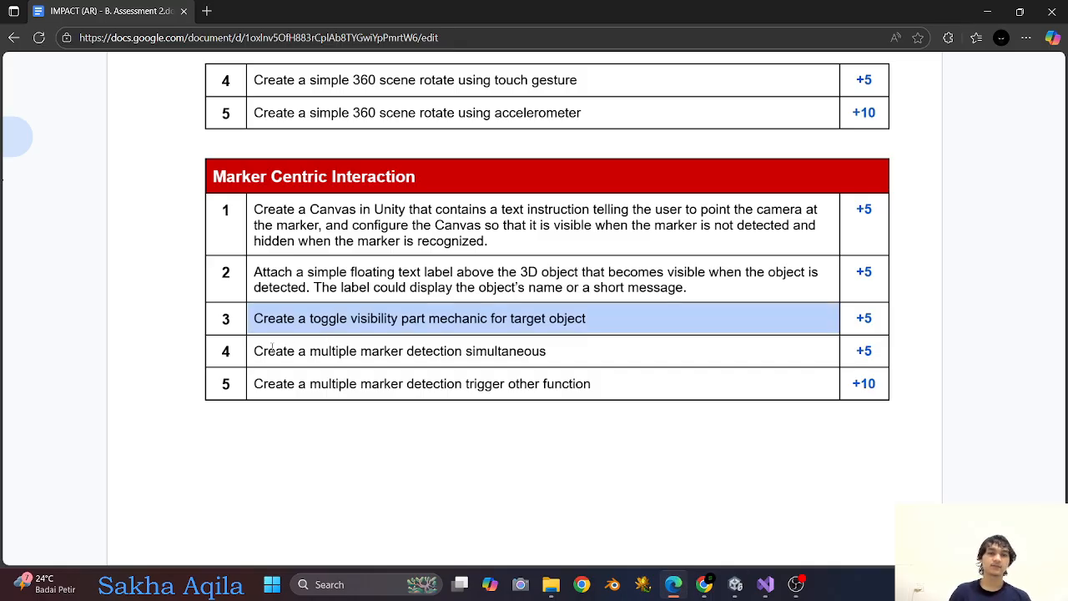
# Highlight the simultaneous multiple marker detection requirement in the assessment document, and widen the Scene and Hierarchy views in Unity.
pyautogui.moveTo(254, 352); pyautogui.dragTo(498, 352)
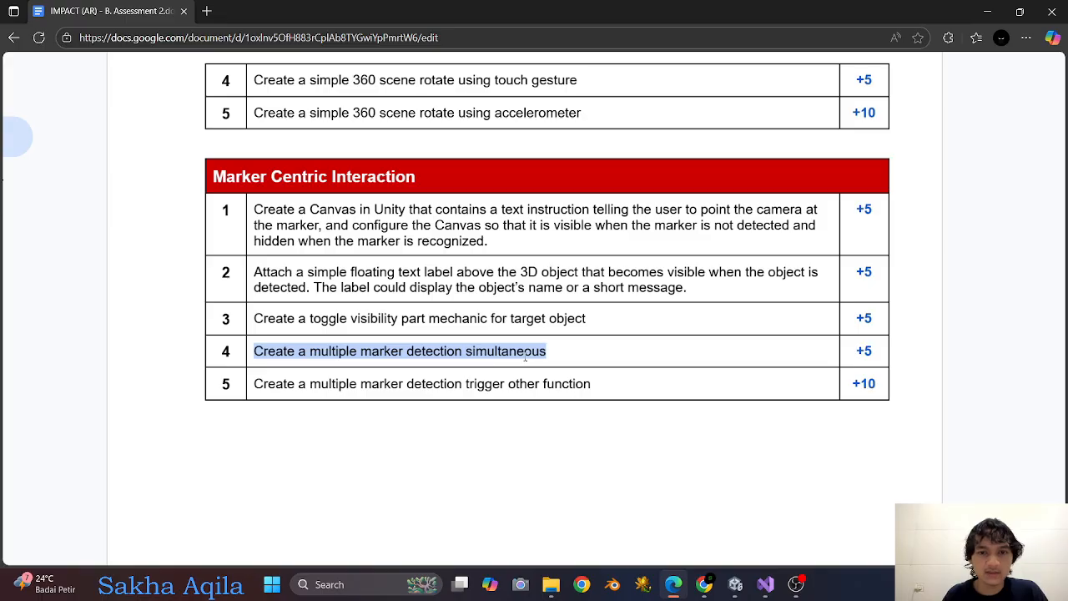
pyautogui.click(735, 584)
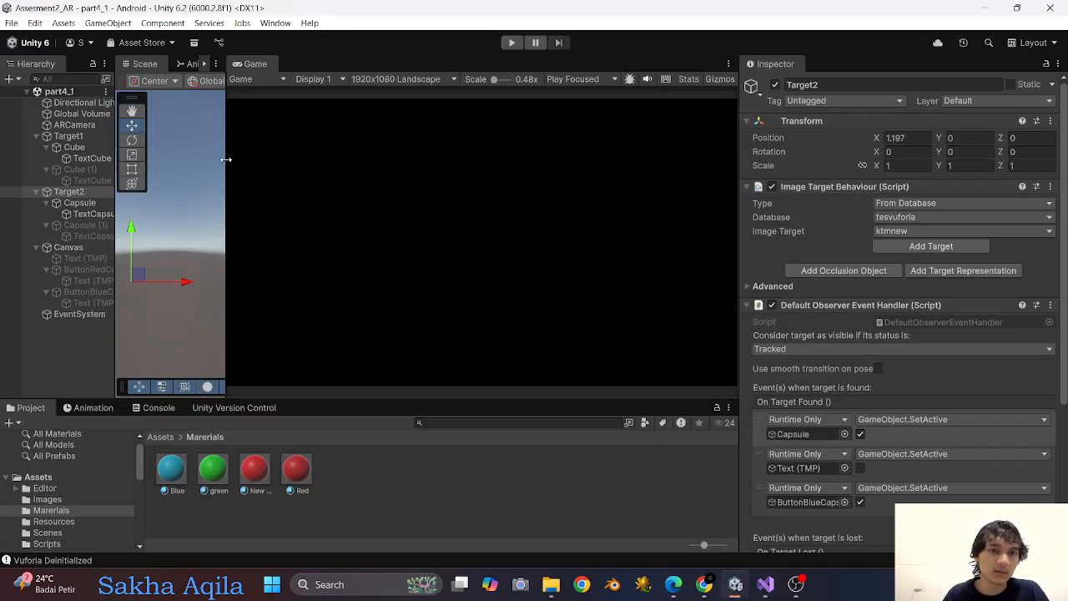
pyautogui.moveTo(227, 158); pyautogui.dragTo(536, 161)
pyautogui.moveTo(115, 194); pyautogui.dragTo(226, 193)
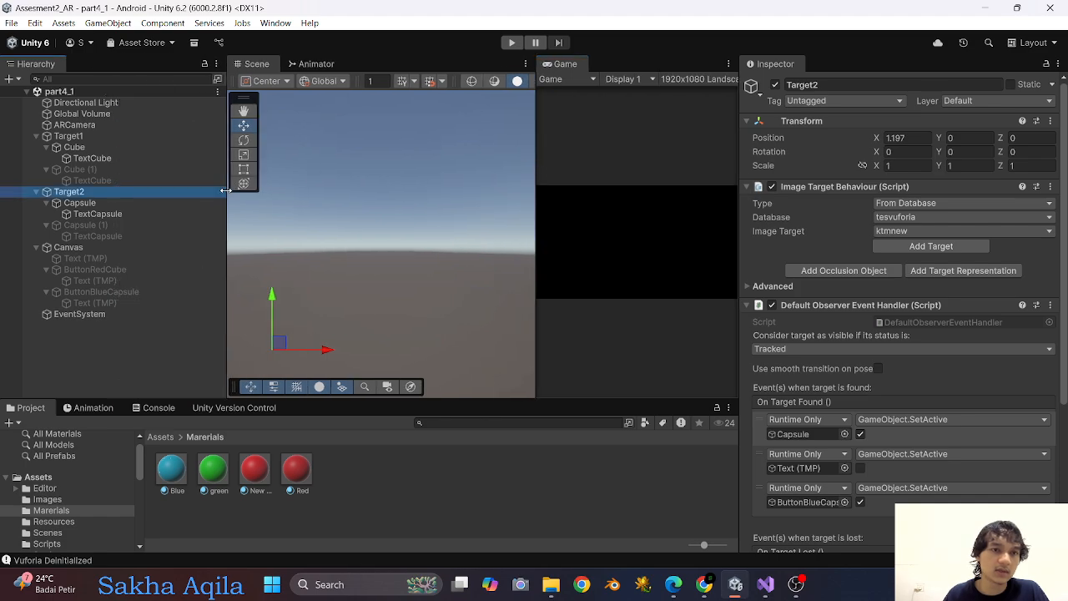
# Open the Vuforia Engine configuration from ARCamera and set the maximum number of simultaneously tracked images to 2.
pyautogui.click(75, 124)
pyautogui.scroll(-10, 857, 307)
pyautogui.scroll(-3, 857, 307)
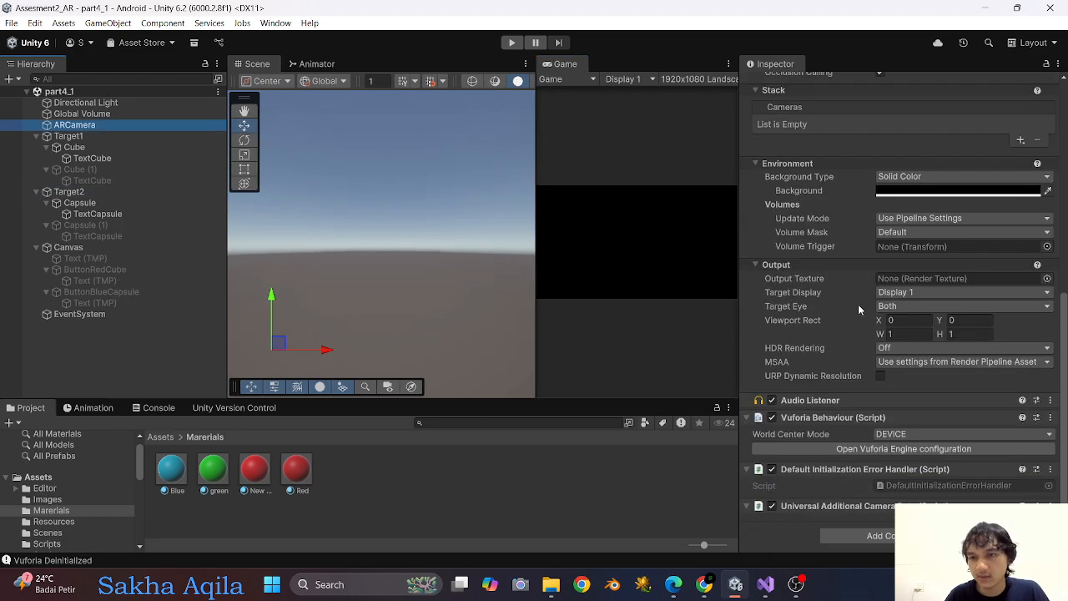
pyautogui.click(845, 451)
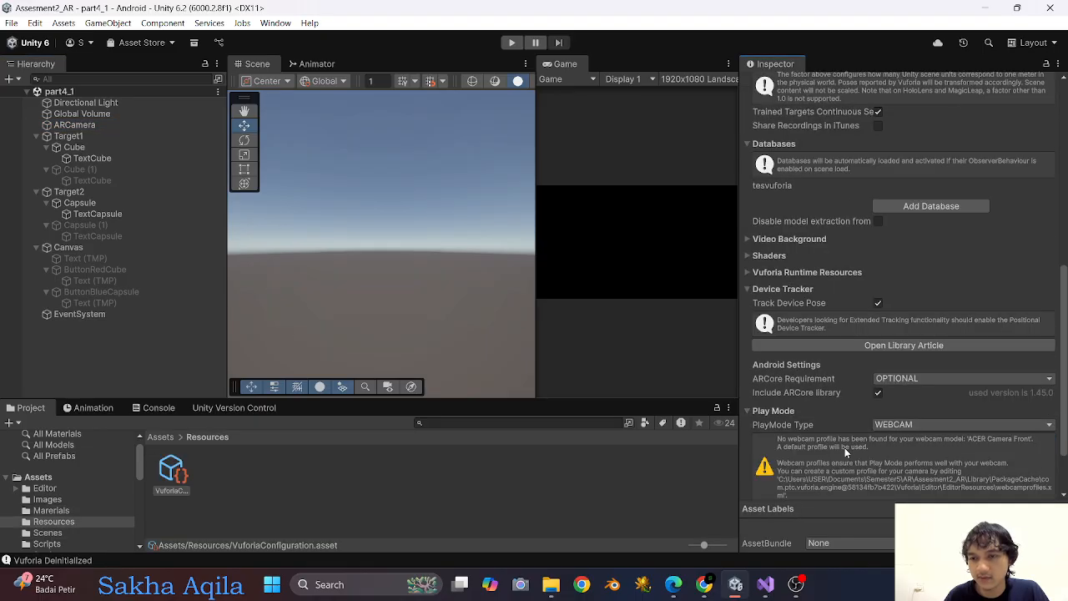
pyautogui.scroll(8, 840, 361)
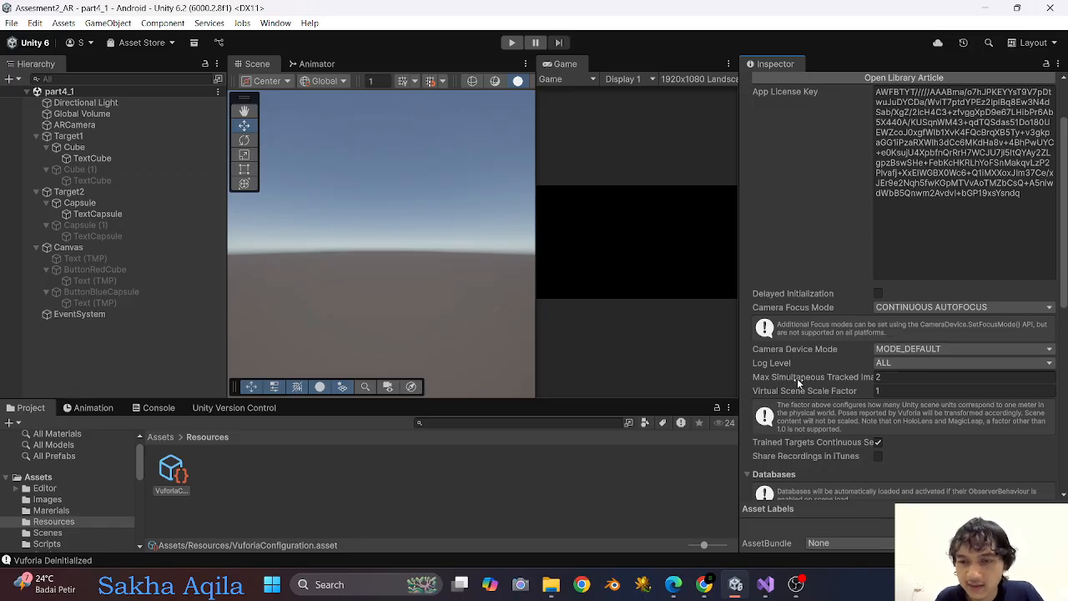
pyautogui.click(895, 377)
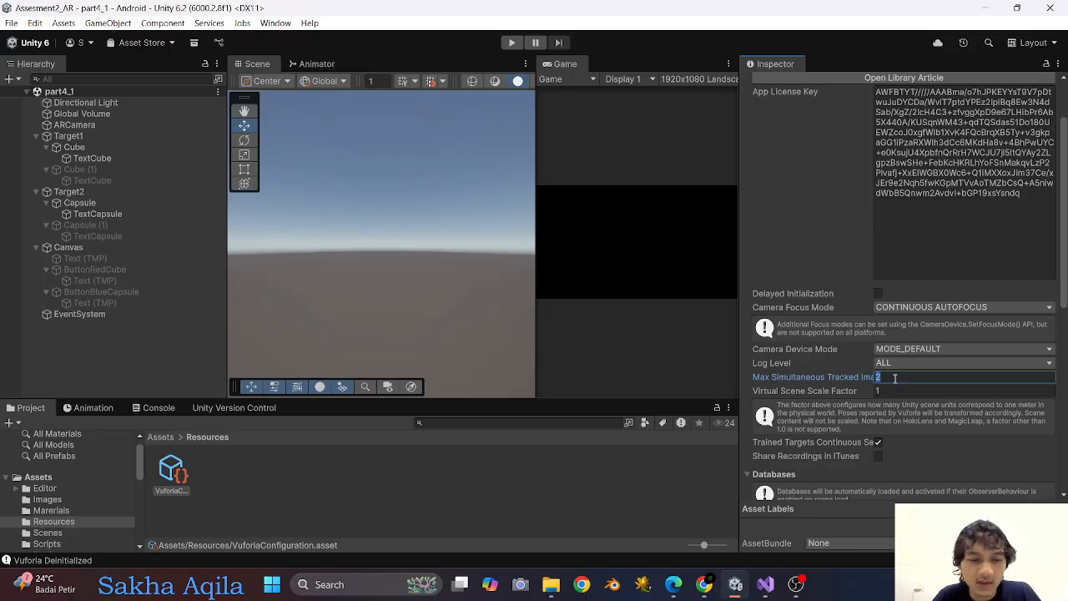
pyautogui.write('1')
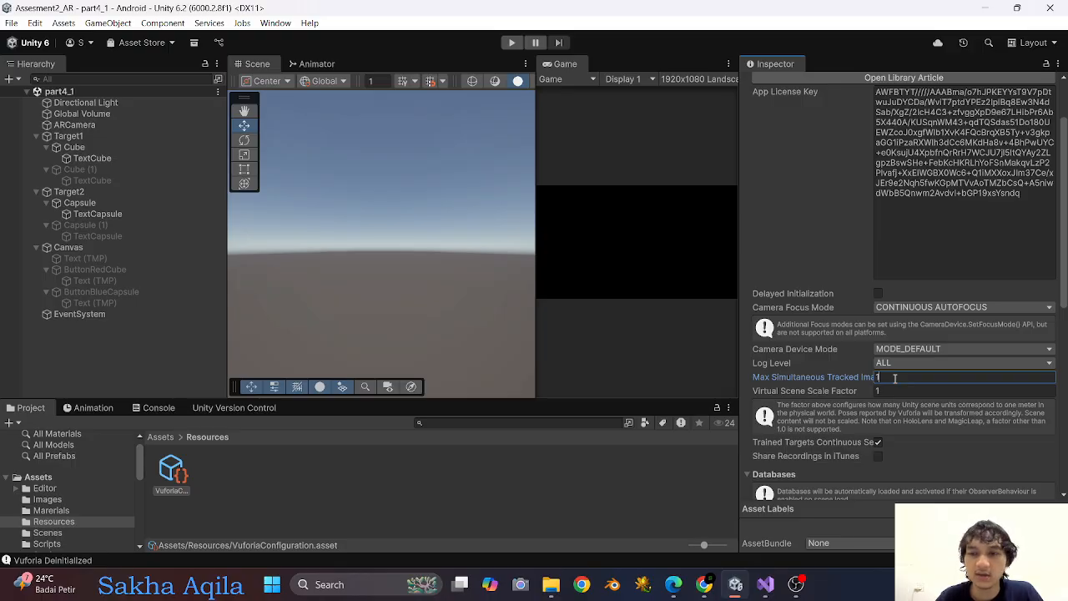
pyautogui.write('2')
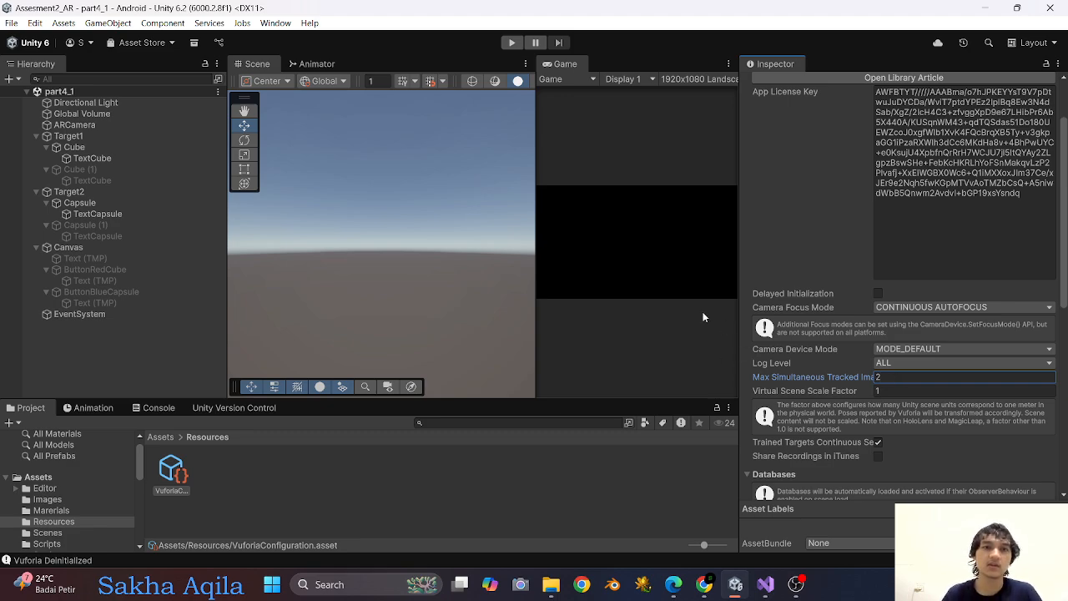
# Switch to the assessment document in Edge and highlight requirement 5 on multiple marker detection triggering another function.
pyautogui.click(673, 584)
pyautogui.moveTo(247, 389); pyautogui.dragTo(615, 386)
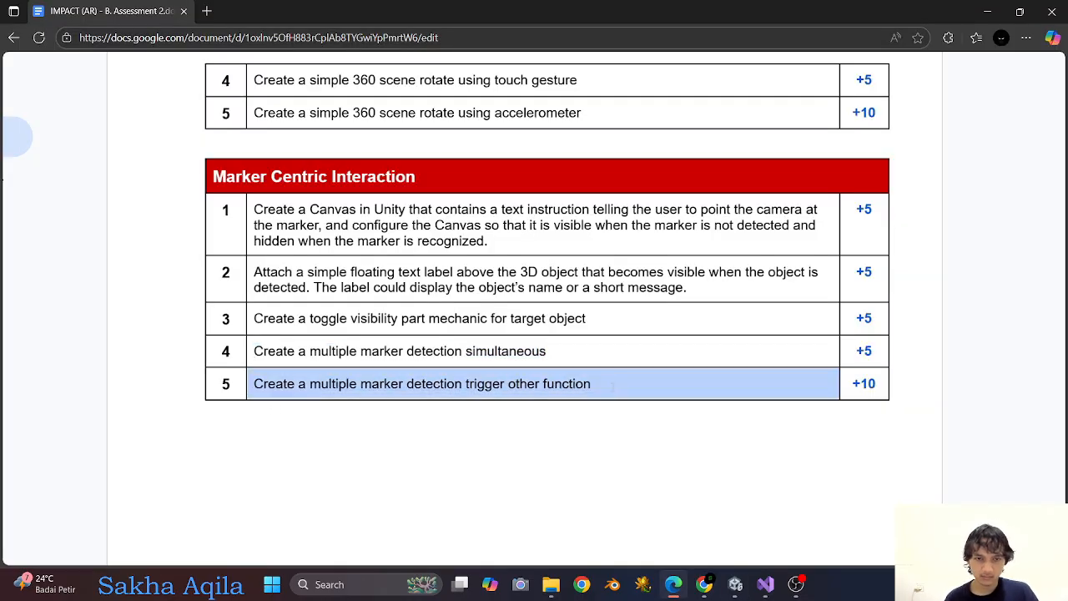
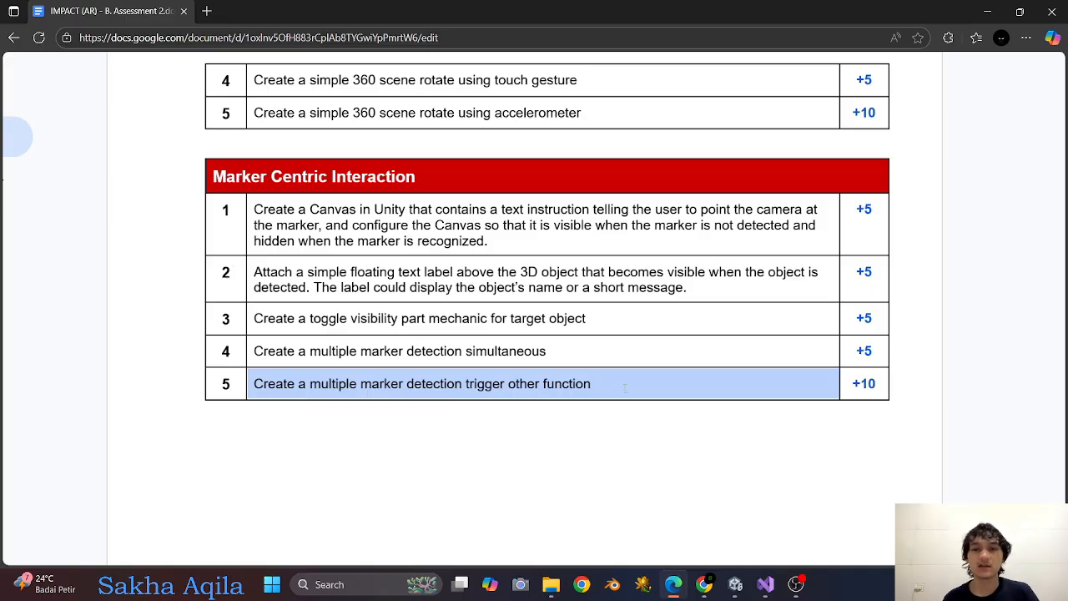
# Switch to Unity and create an empty object named TargetManager at the root of the scene.
pyautogui.click(735, 584)
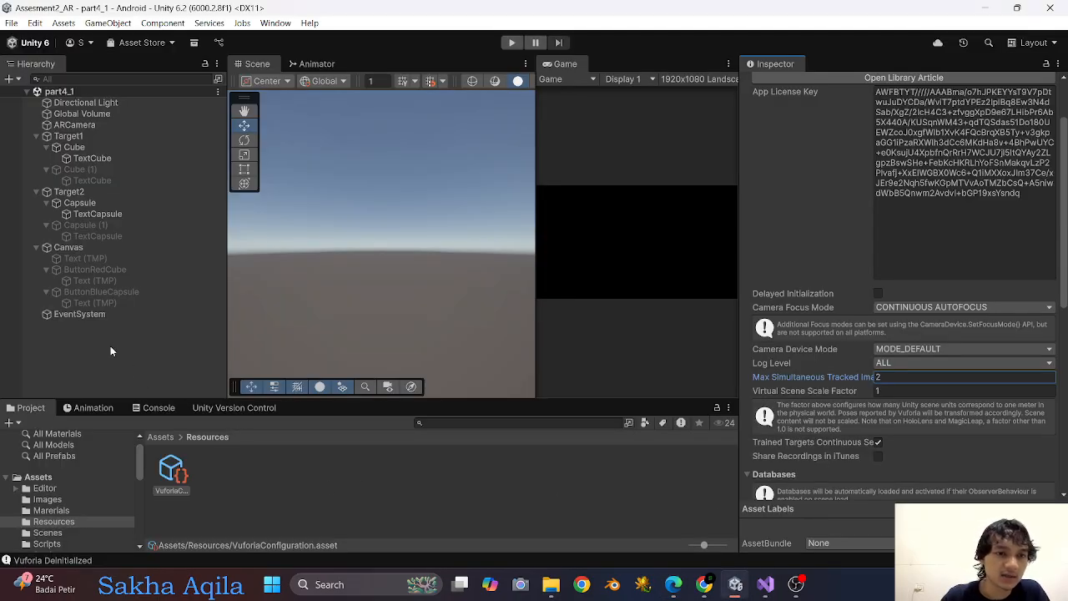
pyautogui.rightClick(85, 352)
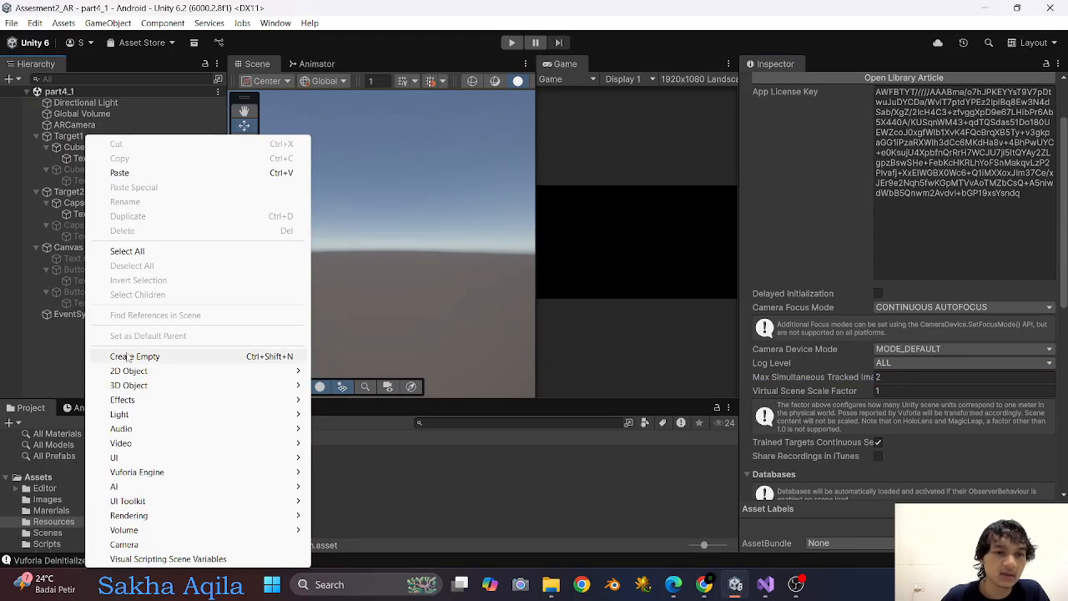
pyautogui.click(134, 357)
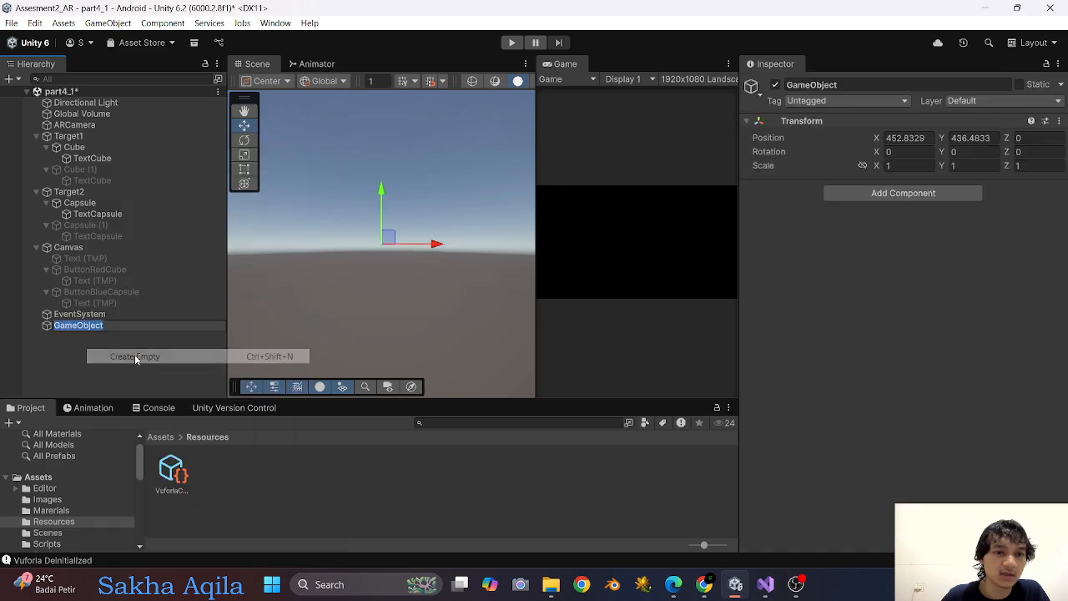
pyautogui.write('Target')
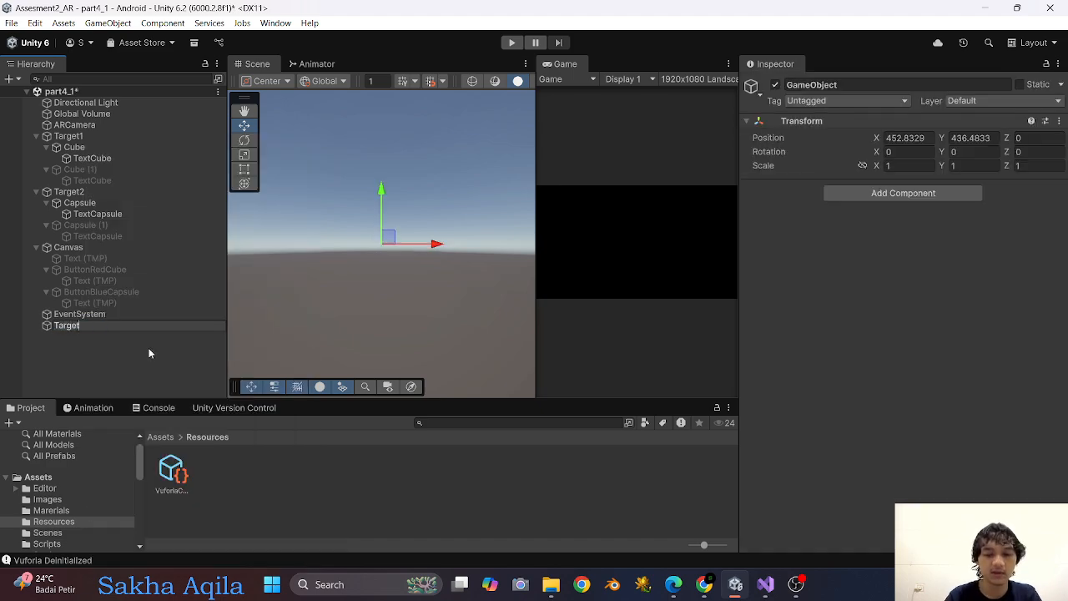
pyautogui.write('Manager')
pyautogui.press('Return')
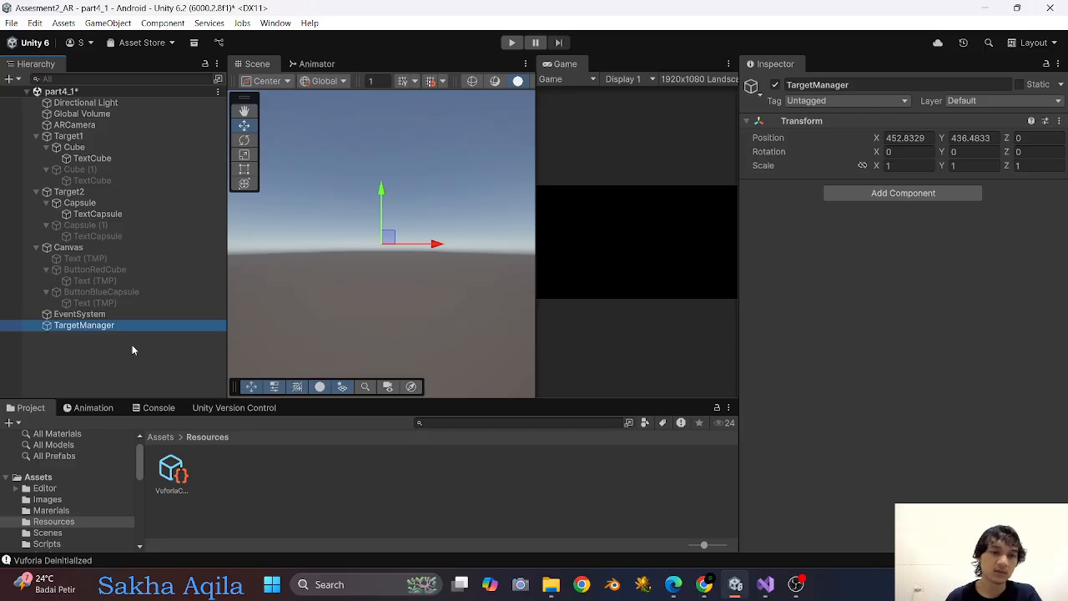
# Attach the ZetcilVuforiaTarget script from the Scripts folder to TargetManager.
pyautogui.click(119, 325)
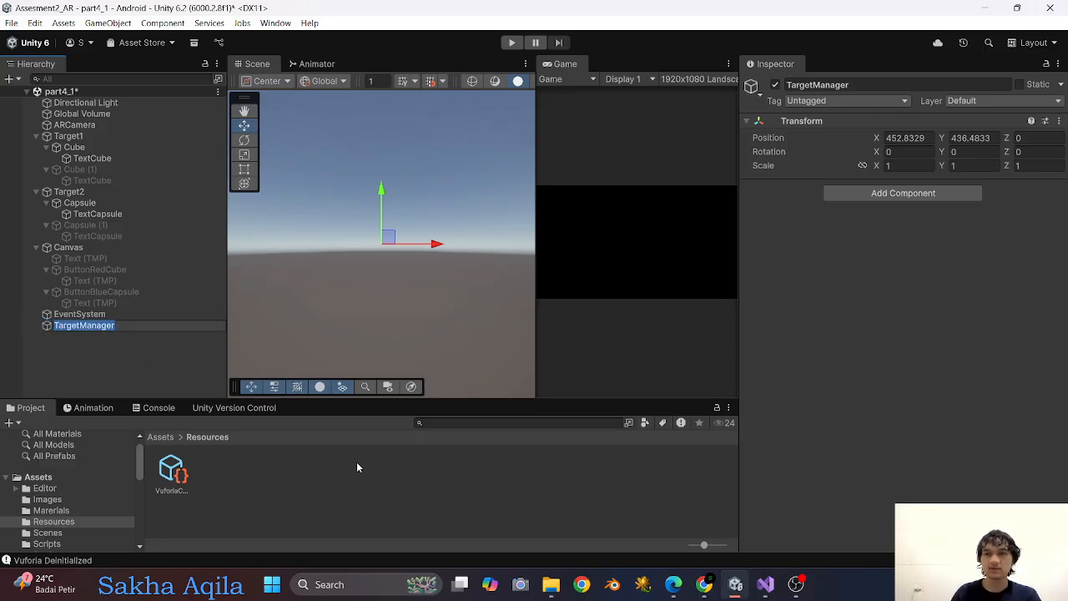
pyautogui.click(47, 543)
pyautogui.click(508, 486)
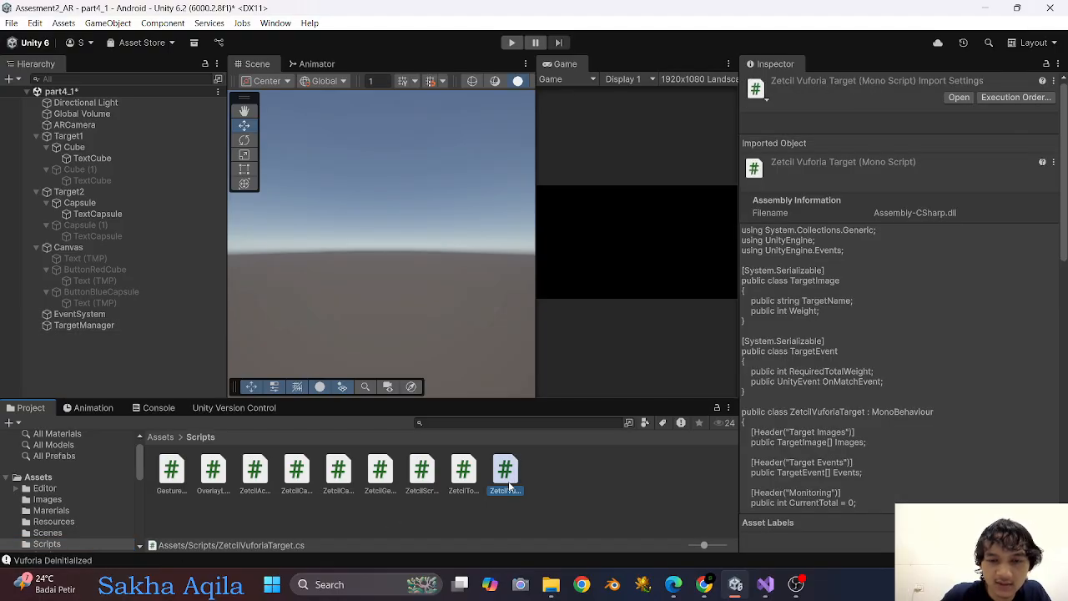
pyautogui.moveTo(509, 485); pyautogui.dragTo(91, 326)
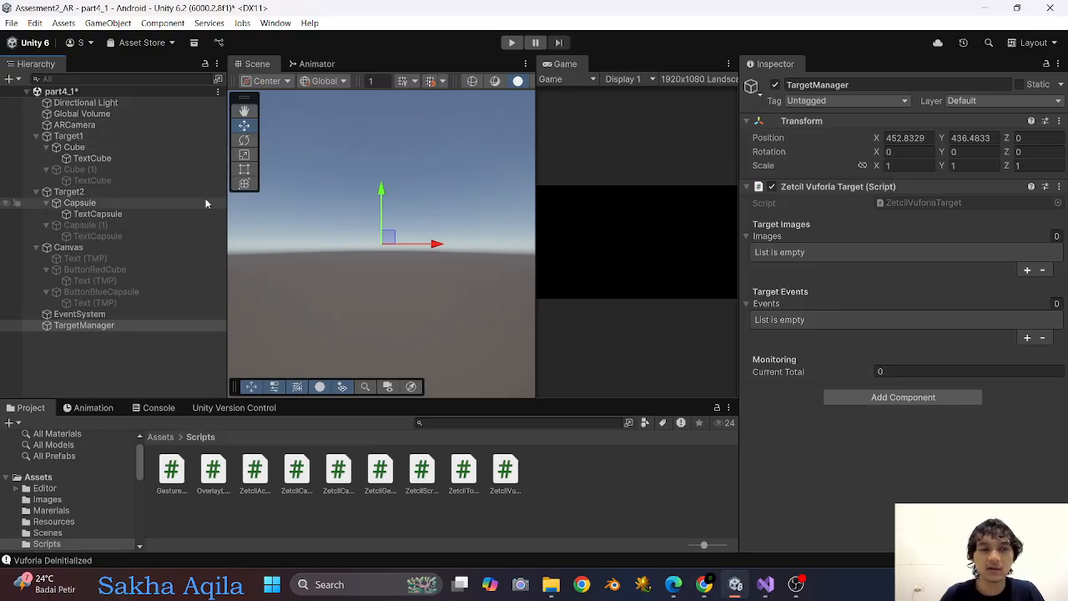
# Add two target image entries to TargetManager's script and set the first to target name Target1 with weight 2.
pyautogui.click(1026, 270)
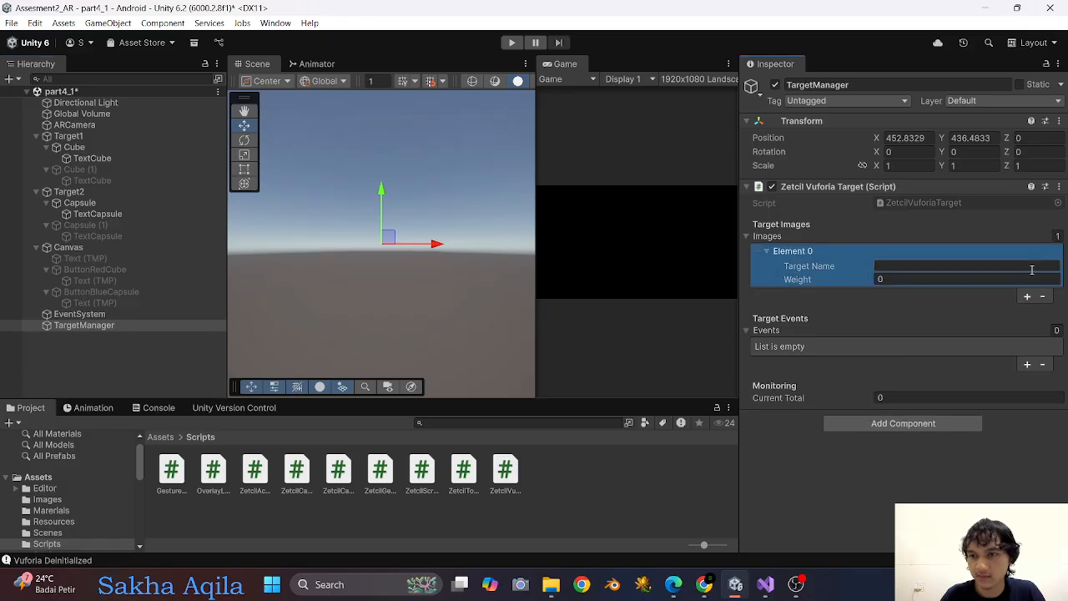
pyautogui.click(1027, 296)
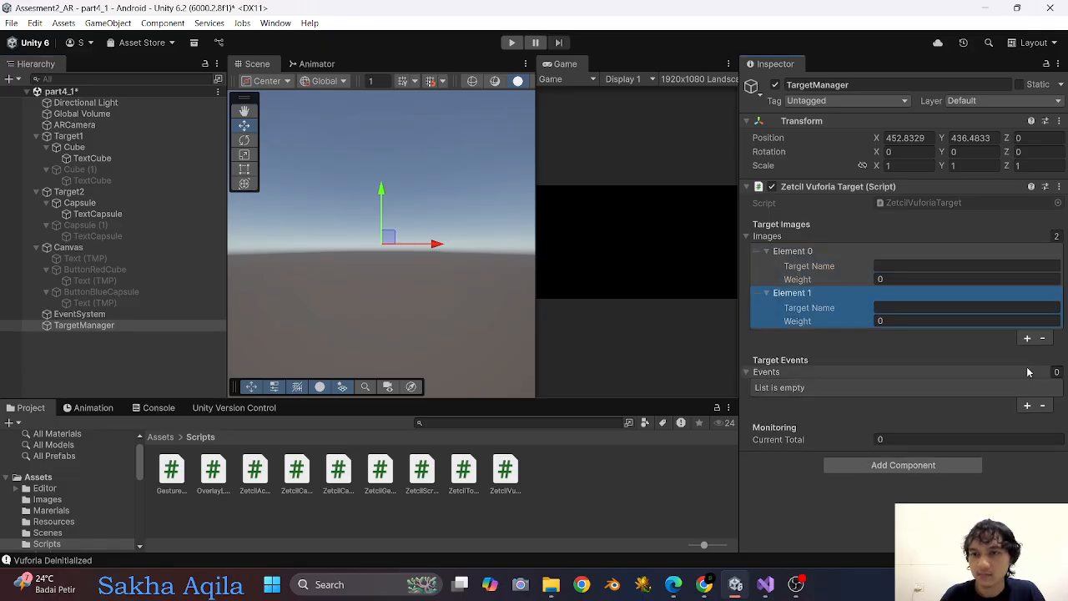
pyautogui.click(911, 265)
pyautogui.write('Target1')
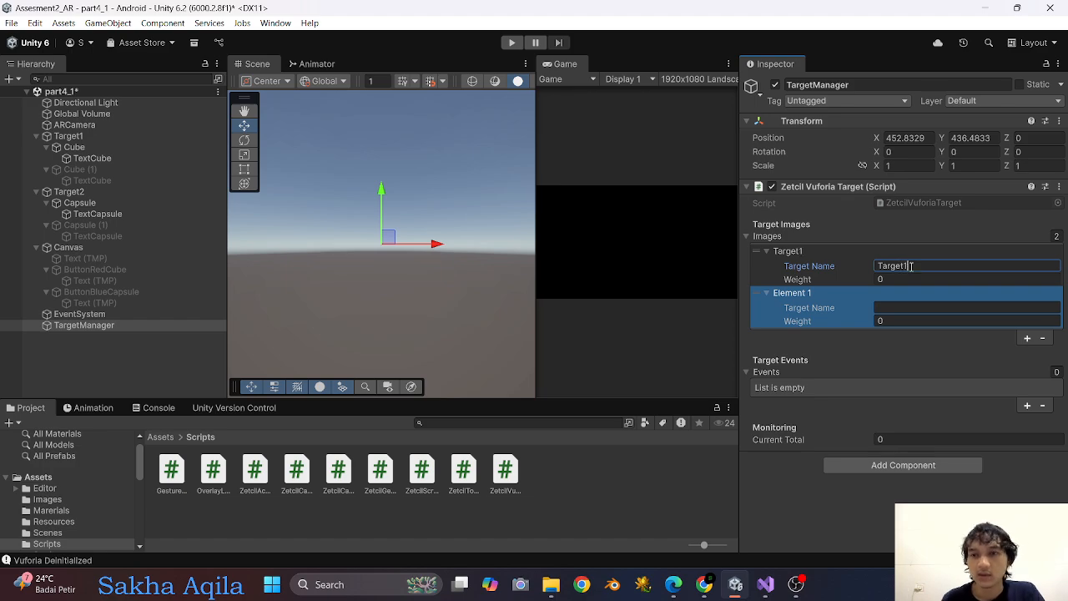
pyautogui.click(886, 280)
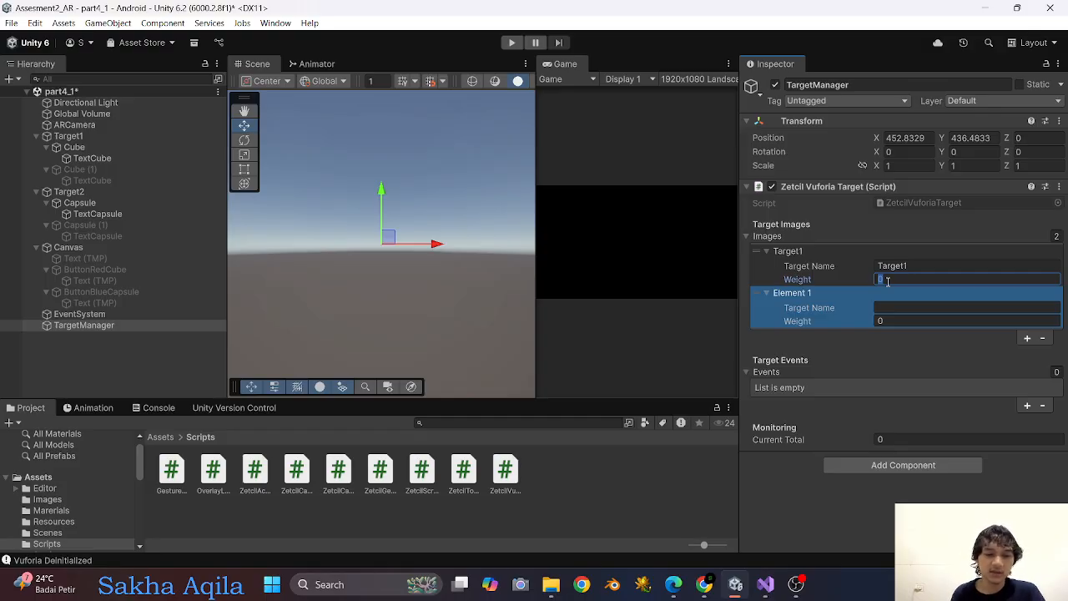
pyautogui.write('2')
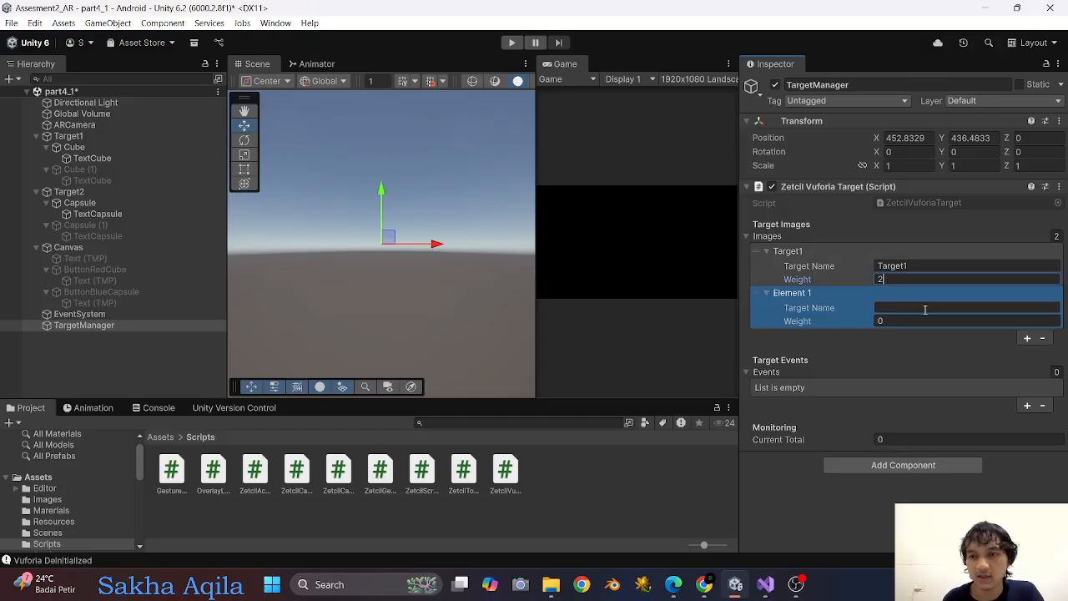
# Set the second target image entry to target name Target2 with weight 2.
pyautogui.click(917, 307)
pyautogui.write('Target')
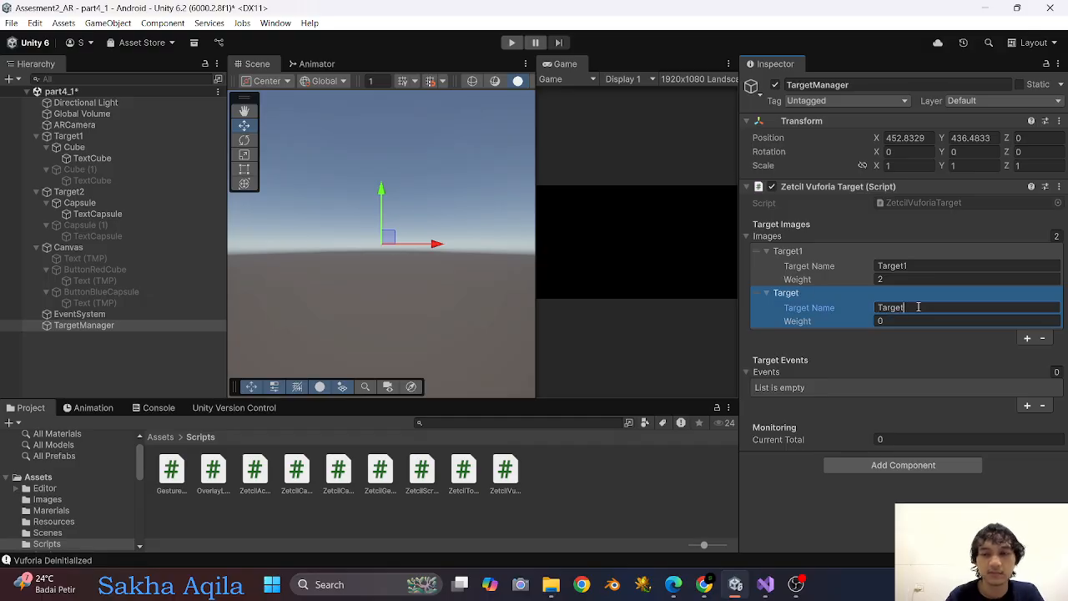
pyautogui.write('2')
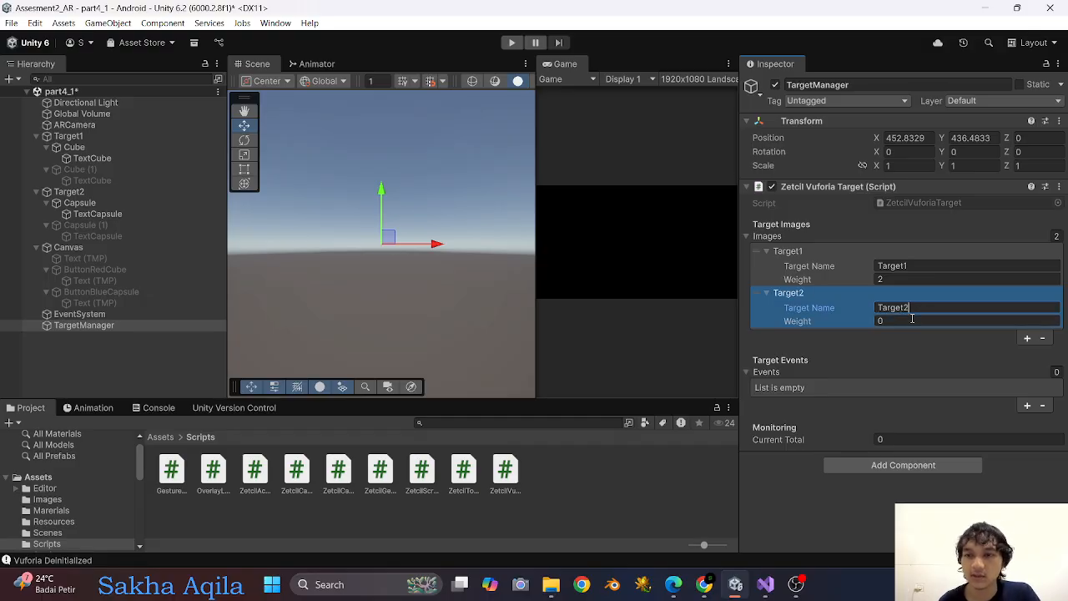
pyautogui.click(911, 321)
pyautogui.write('2')
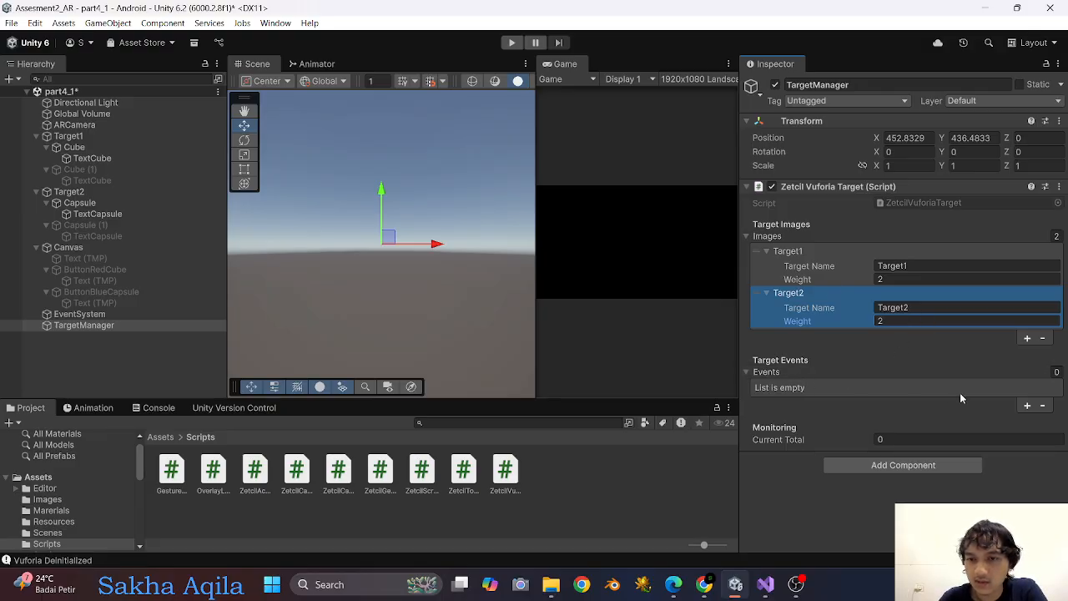
# Add two target events, set the first one's required total weight to 4, and add an empty callback to its On Match Event.
pyautogui.click(1056, 372)
pyautogui.click(1026, 405)
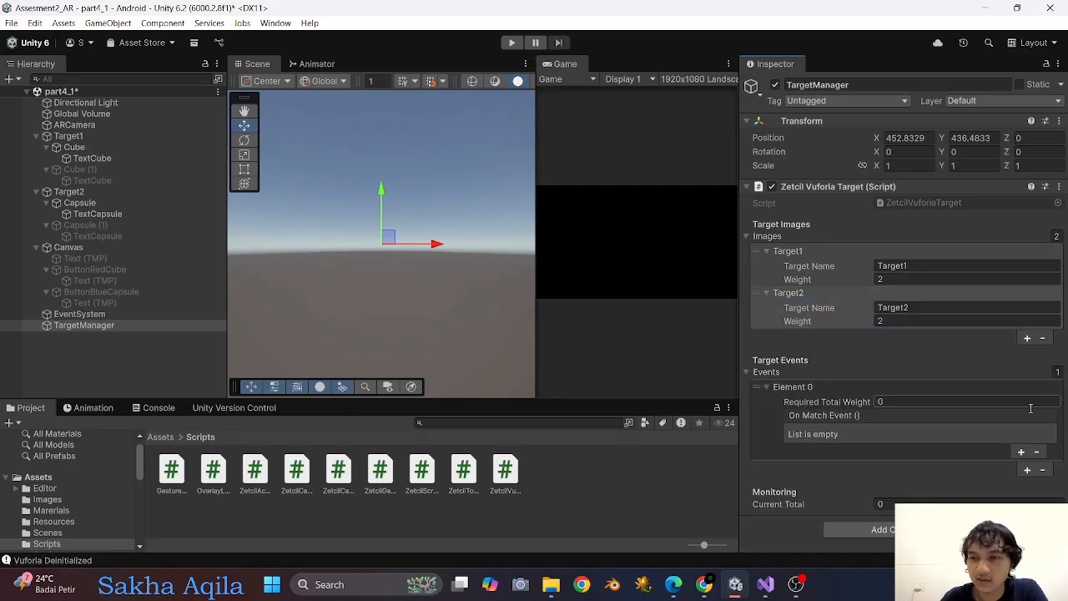
pyautogui.click(1026, 469)
pyautogui.scroll(-2, 943, 407)
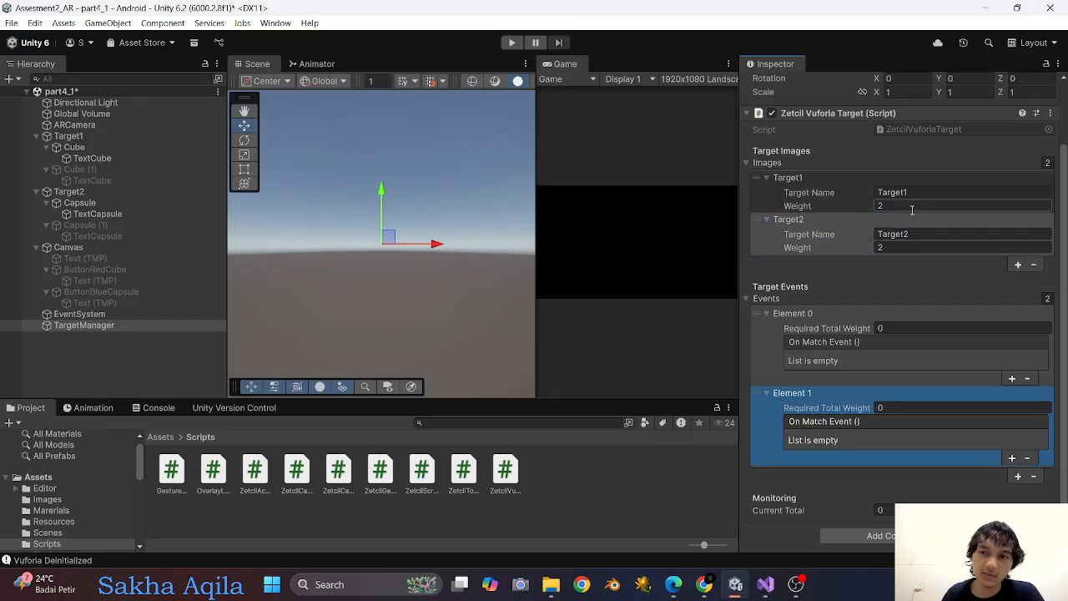
pyautogui.click(908, 236)
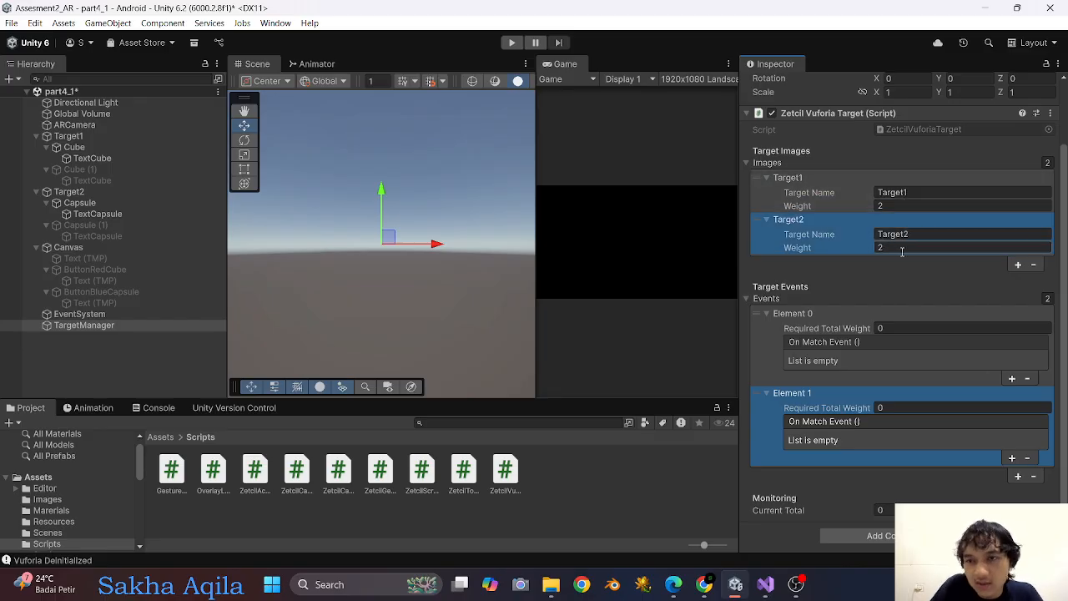
pyautogui.click(896, 328)
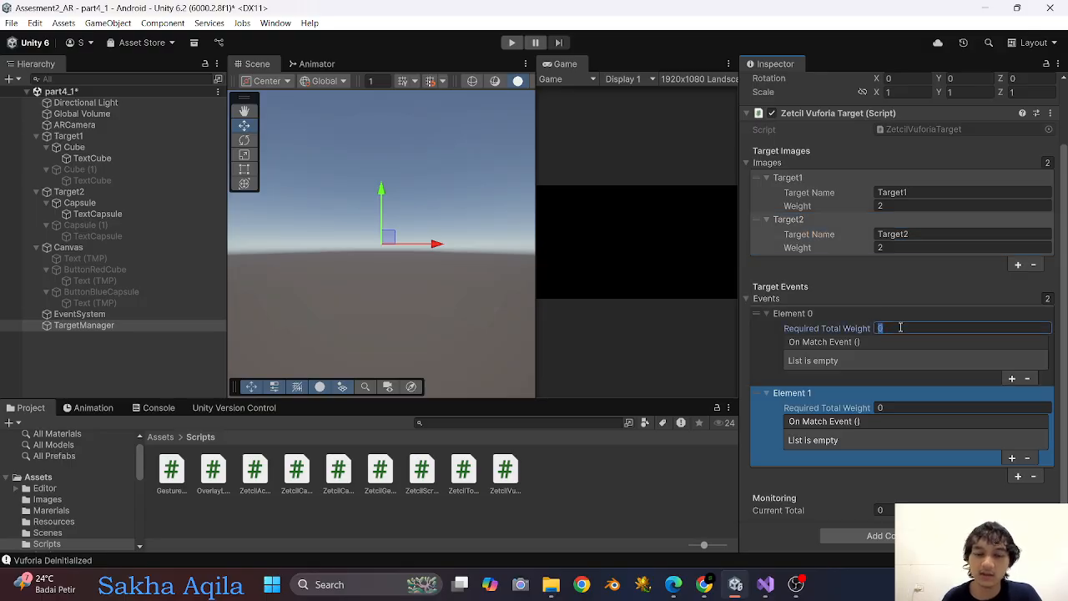
pyautogui.write('4')
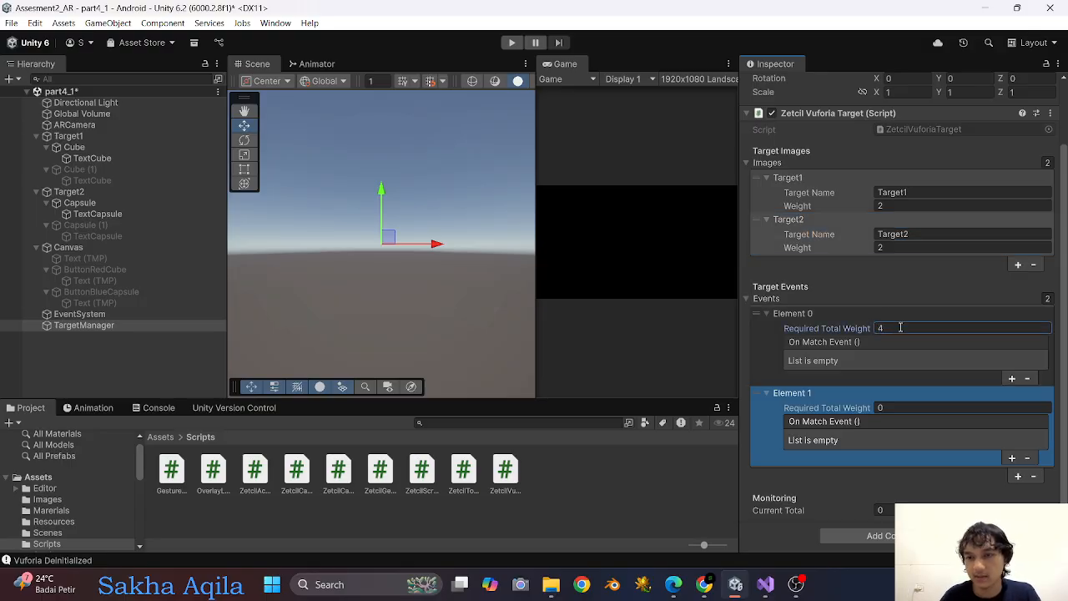
pyautogui.click(1012, 378)
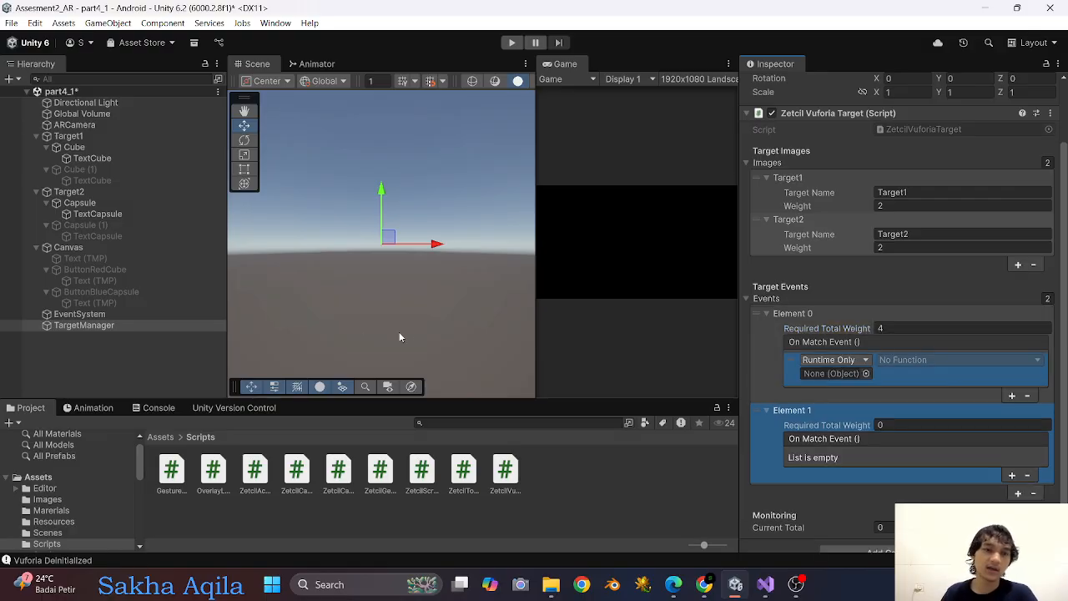
# Create a TextMeshPro UI text under Target1 with the content "2 Marker Detected".
pyautogui.click(93, 139)
pyautogui.rightClick(93, 138)
pyautogui.moveTo(153, 387)
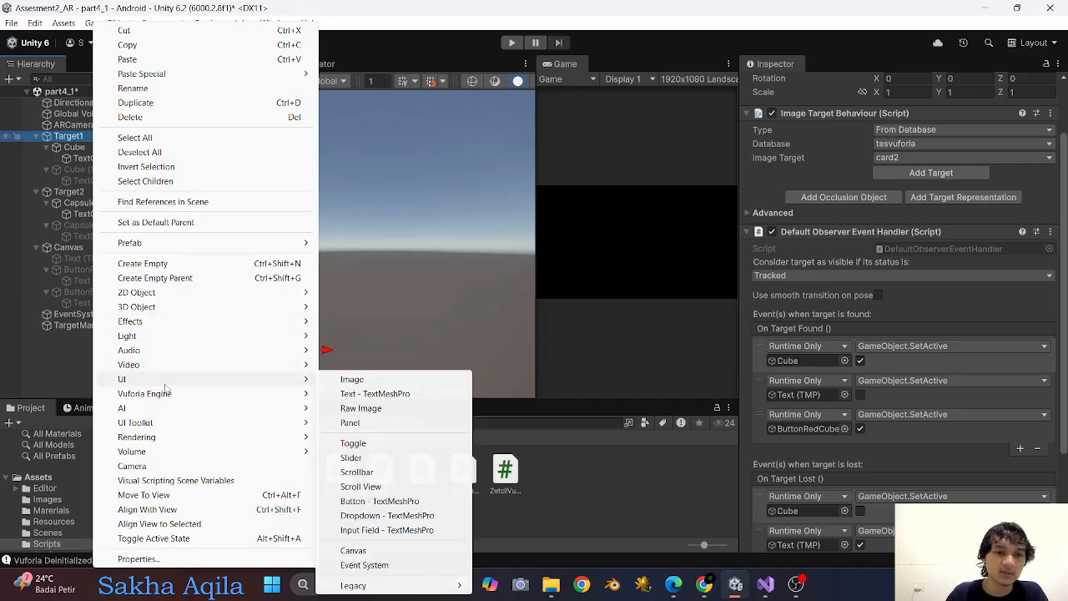
pyautogui.click(374, 393)
pyautogui.click(816, 307)
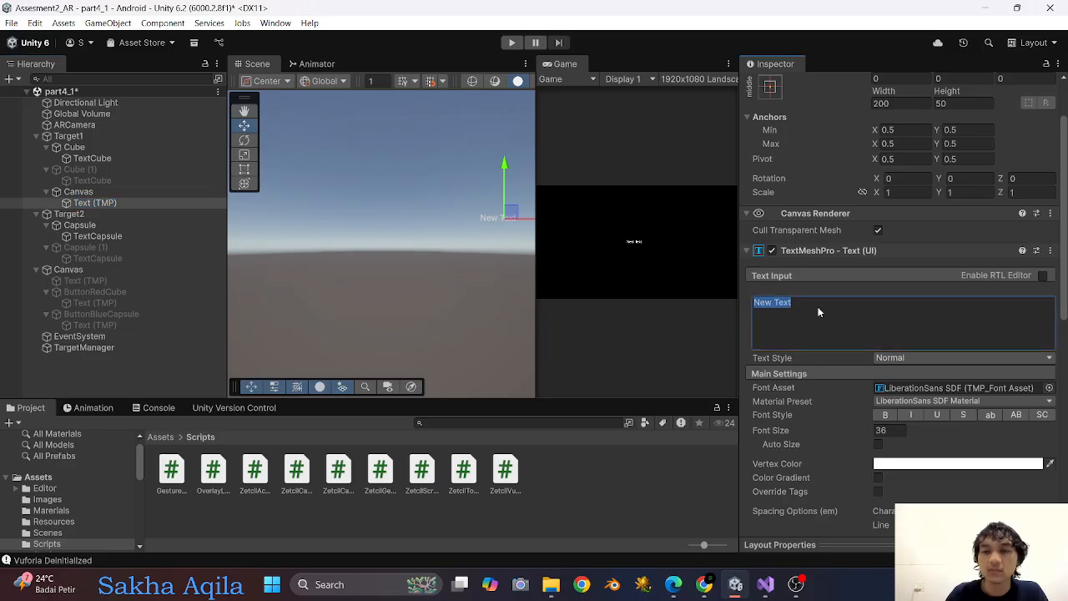
pyautogui.write('#')
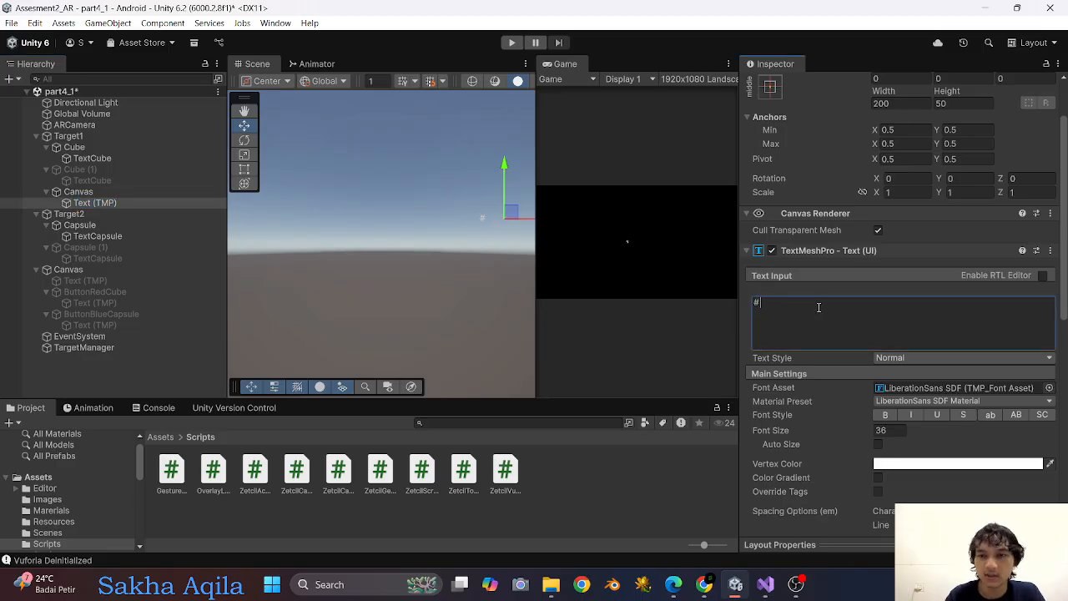
pyautogui.press('BackSpace')
pyautogui.write('2 Mar')
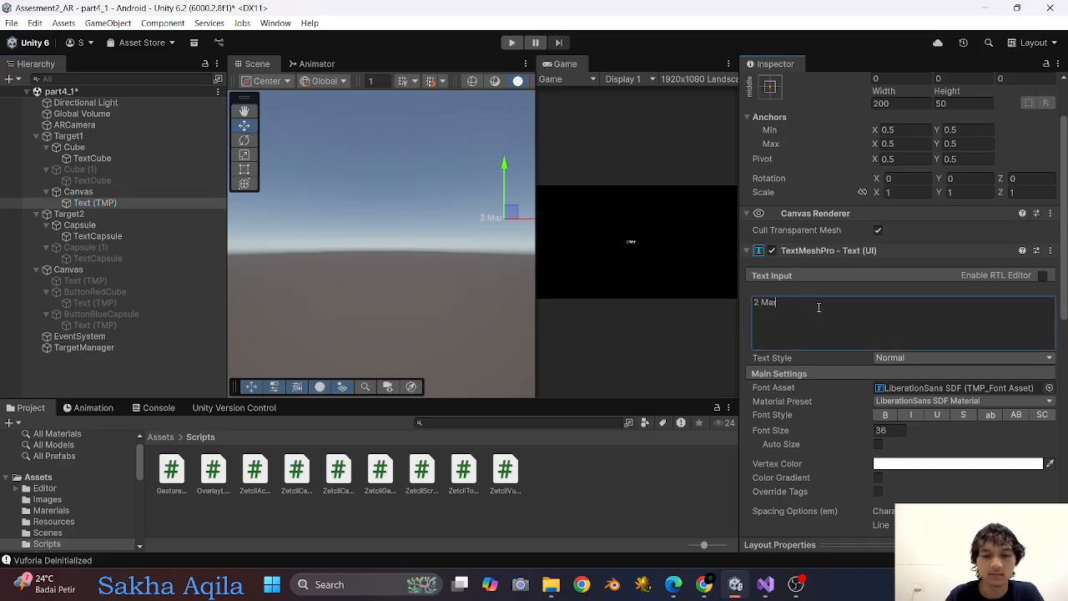
pyautogui.write('ket De')
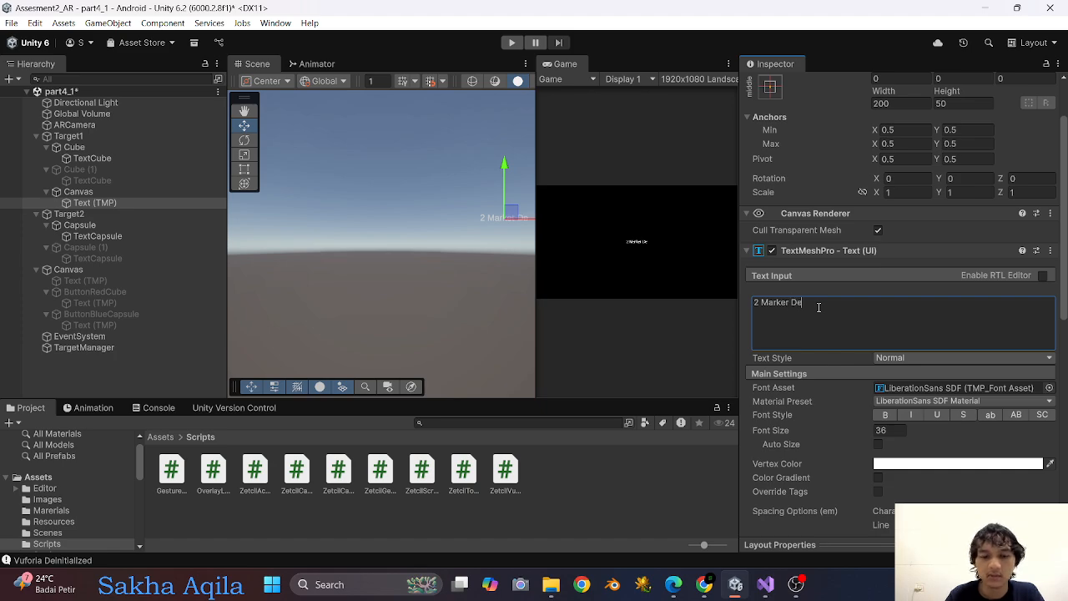
pyautogui.write('tected')
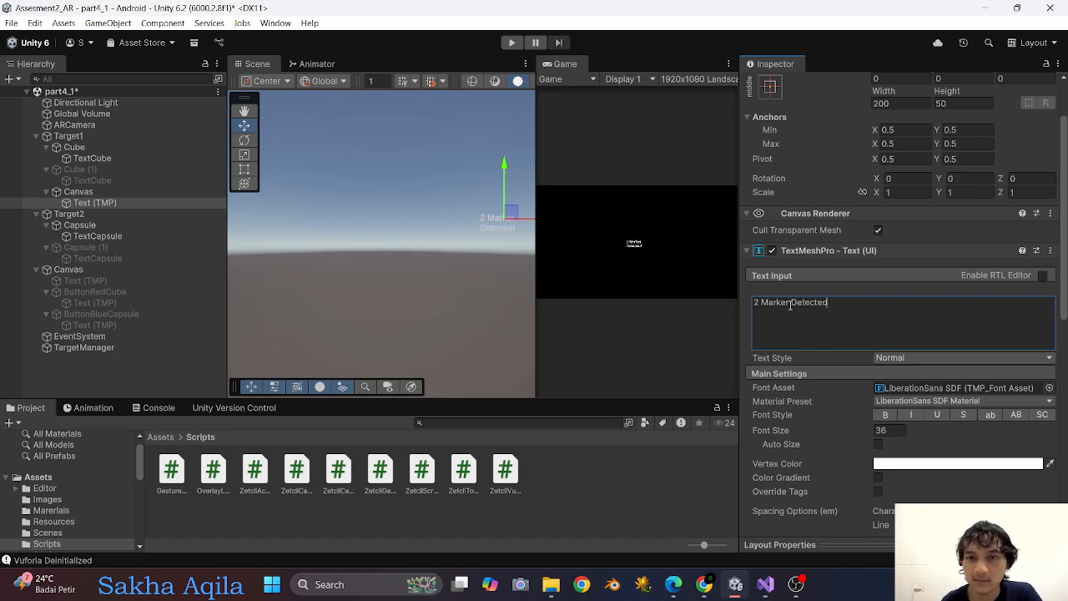
# Make the "2 Marker Detected" text bold at font size 70 and resize its box to about 739 by 61.
pyautogui.click(244, 169)
pyautogui.moveTo(482, 226); pyautogui.dragTo(440, 227)
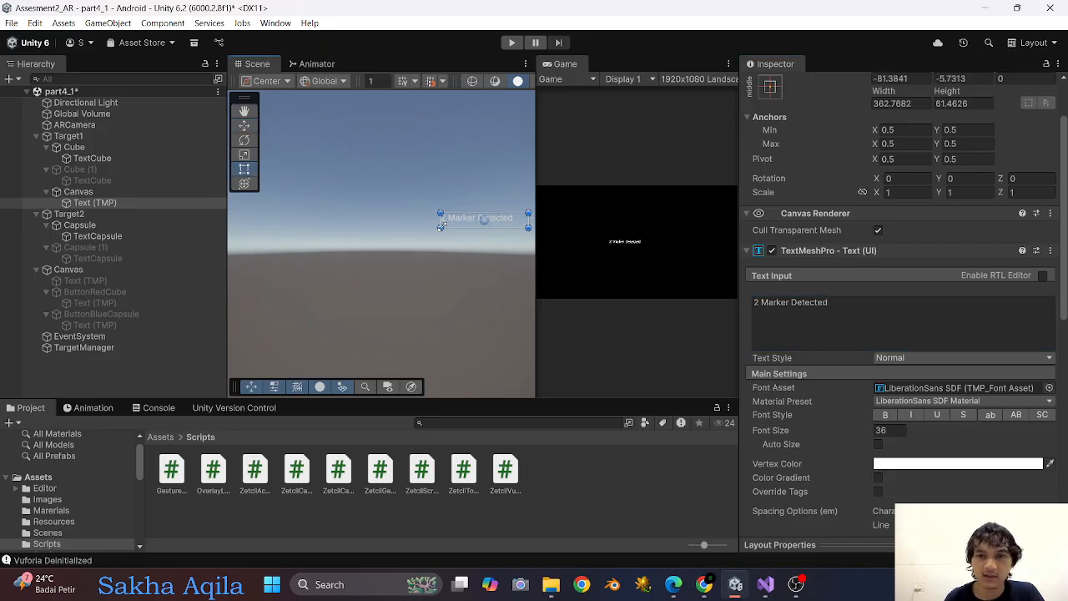
pyautogui.click(893, 434)
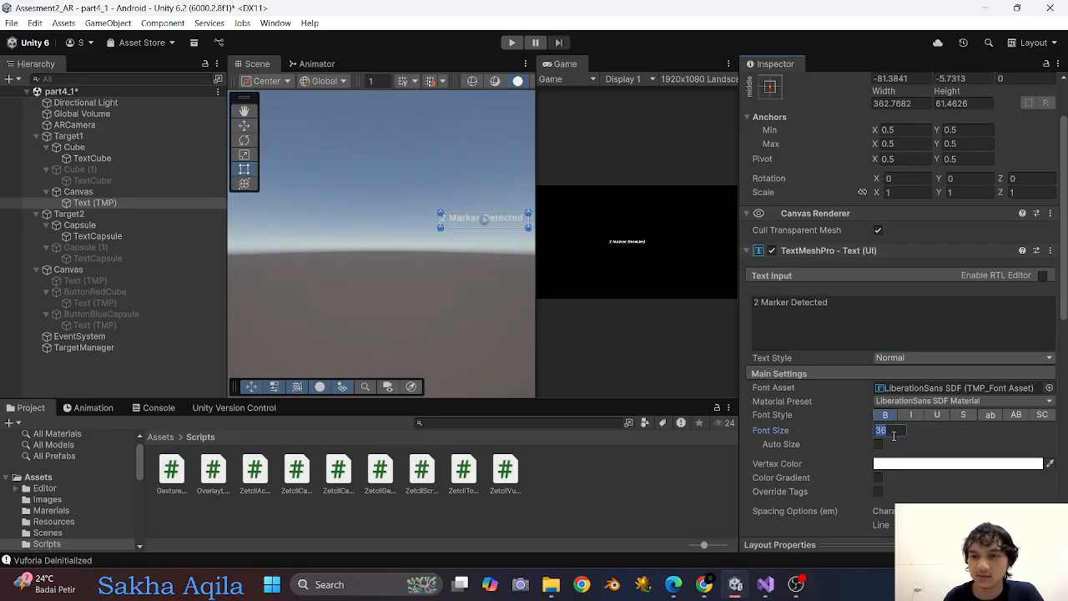
pyautogui.write('70')
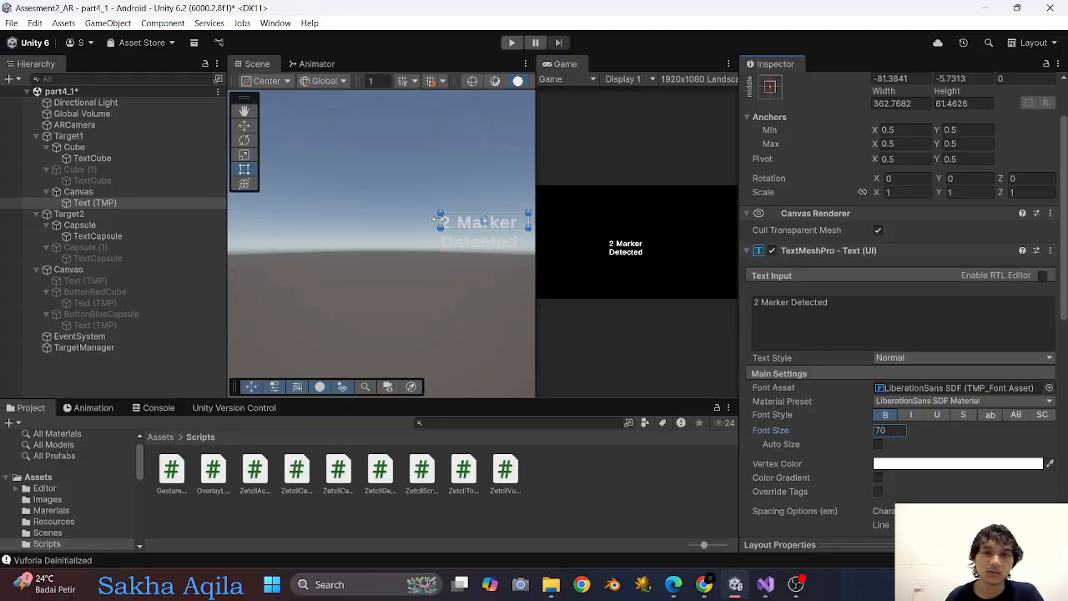
pyautogui.moveTo(440, 222); pyautogui.dragTo(349, 222)
# Align the text to the center and middle of its box, and anchor and position the box at the canvas's middle center.
pyautogui.scroll(-4, 905, 397)
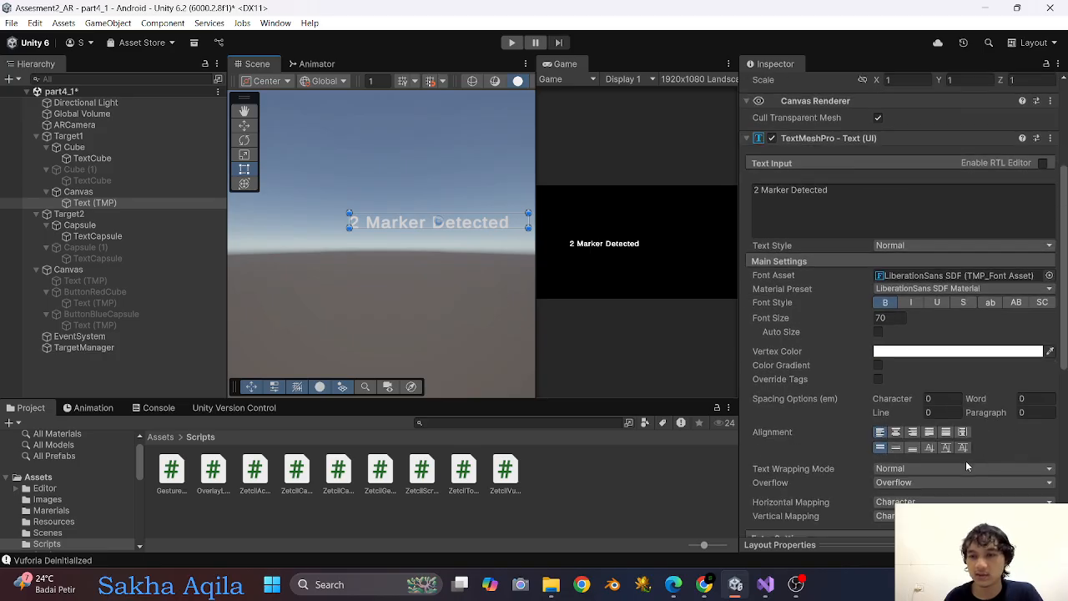
pyautogui.click(897, 396)
pyautogui.click(897, 409)
pyautogui.scroll(5, 837, 338)
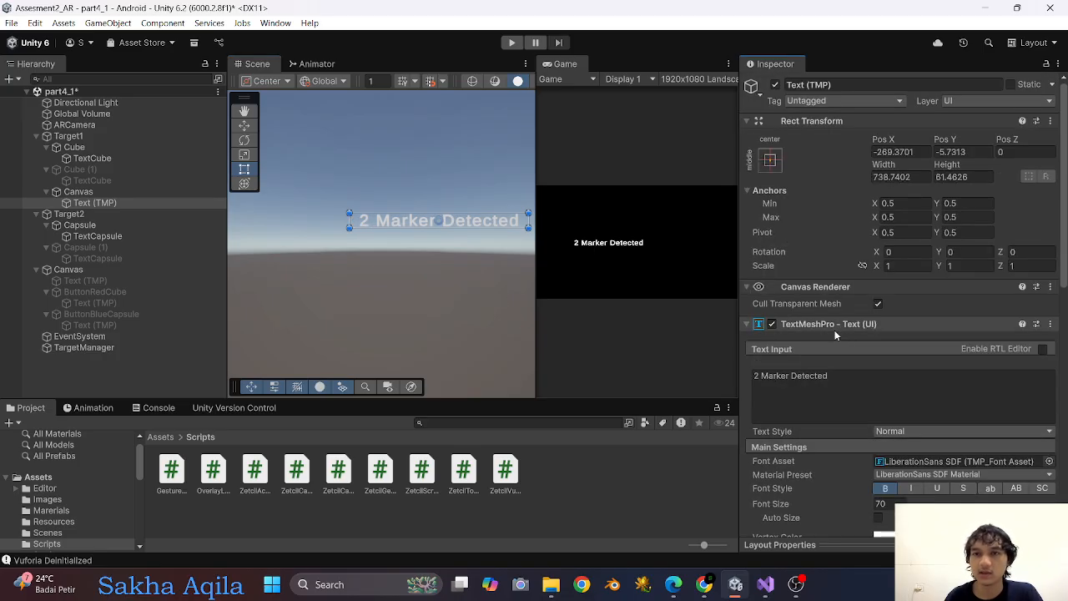
pyautogui.click(769, 162)
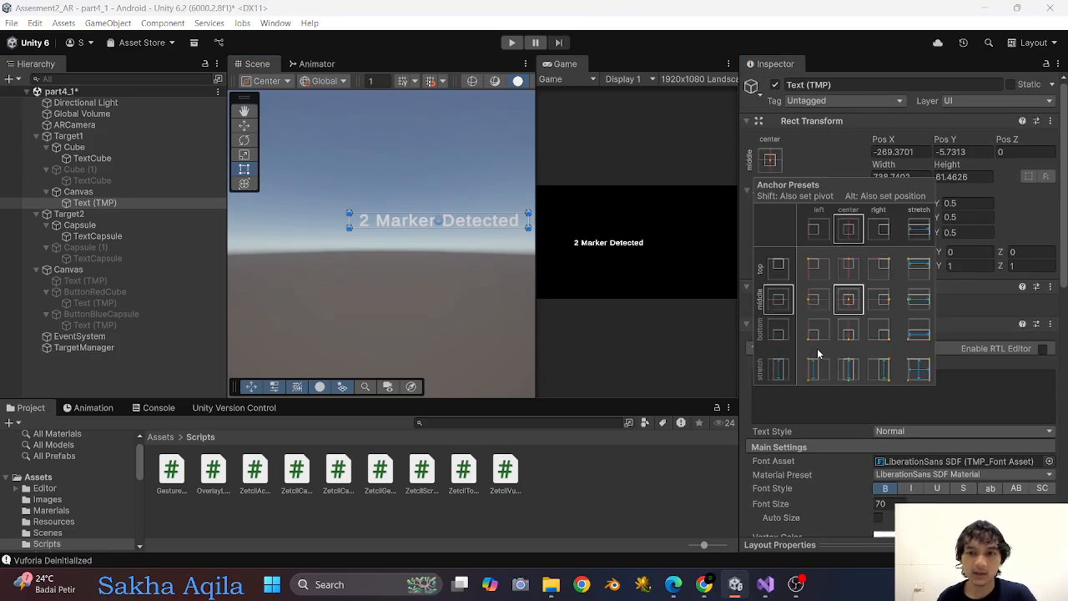
pyautogui.keyDown('alt'); pyautogui.click(847, 299); pyautogui.keyUp('alt')
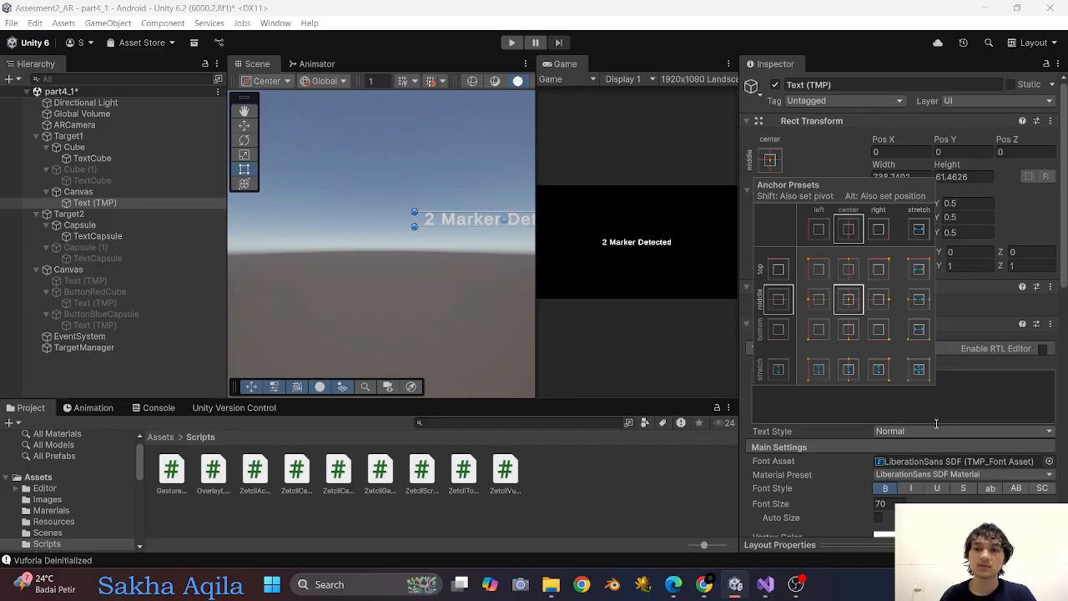
# Set the "2 Marker Detected" text's vertex color to green (20D163) and deactivate the text object.
pyautogui.scroll(-4, 834, 417)
pyautogui.click(963, 388)
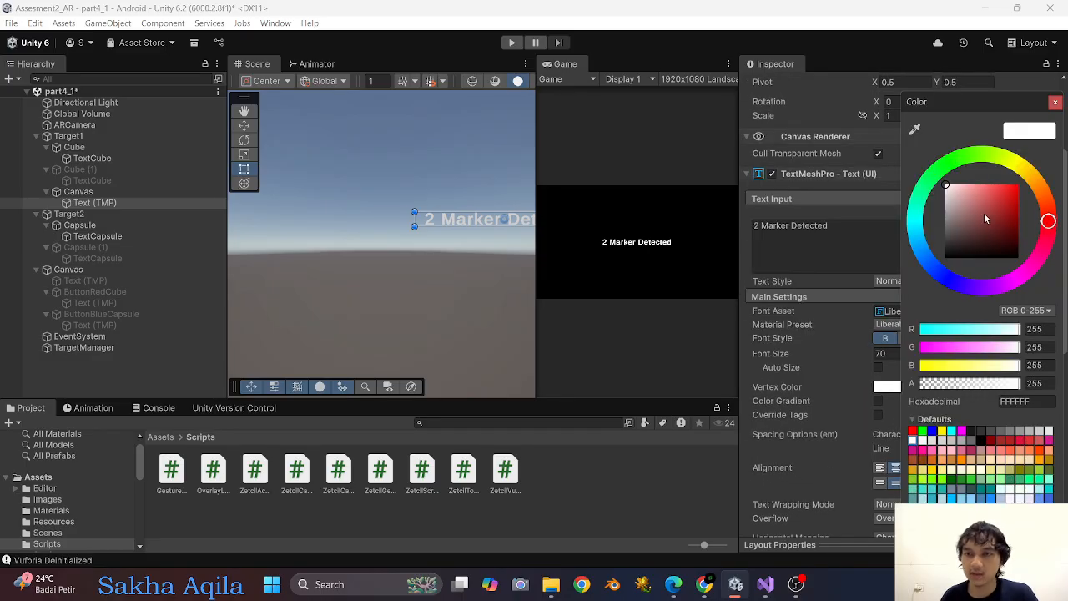
pyautogui.moveTo(983, 213)
pyautogui.mouseDown()
pyautogui.moveTo(1019, 192)
pyautogui.moveTo(1022, 201)
pyautogui.moveTo(1008, 198)
pyautogui.mouseUp()
pyautogui.click(976, 155)
pyautogui.moveTo(962, 164); pyautogui.dragTo(928, 181)
pyautogui.moveTo(1009, 207)
pyautogui.mouseDown()
pyautogui.moveTo(1017, 190)
pyautogui.moveTo(1007, 200)
pyautogui.mouseUp()
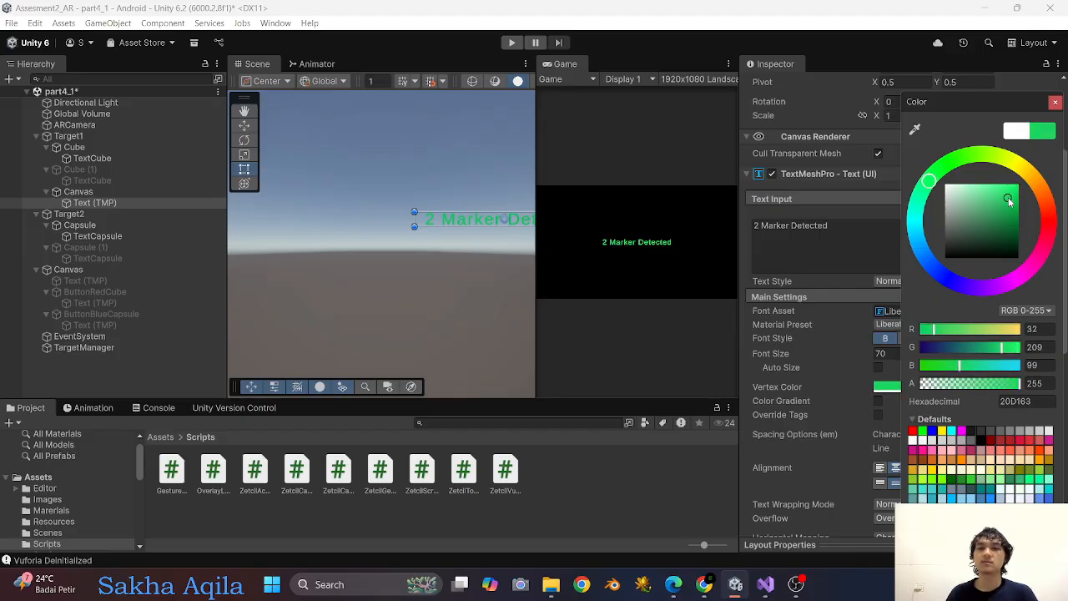
pyautogui.click(1055, 102)
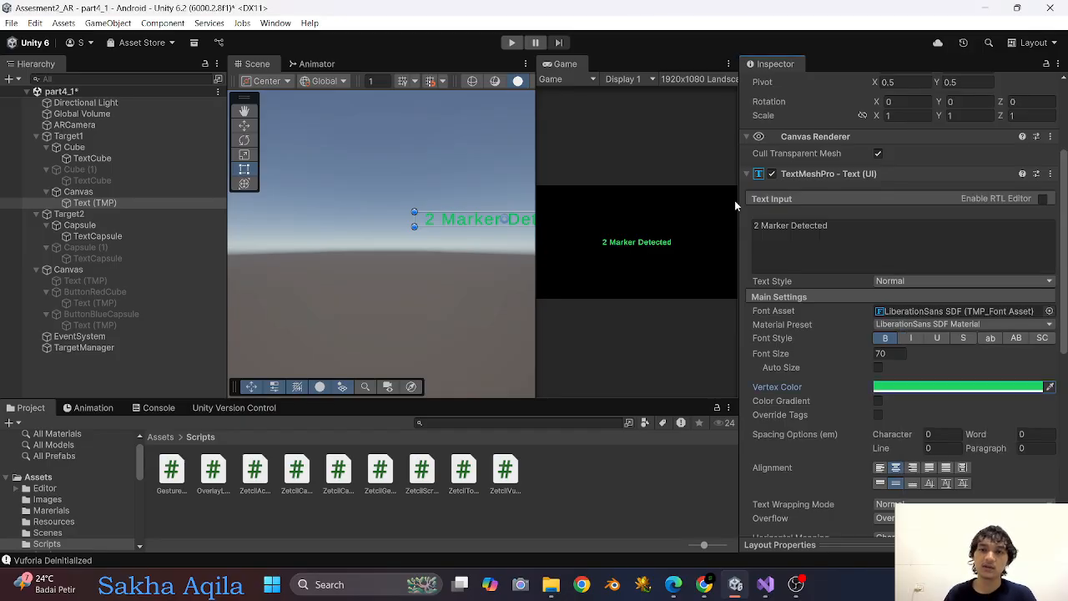
pyautogui.scroll(3, 821, 148)
pyautogui.click(775, 85)
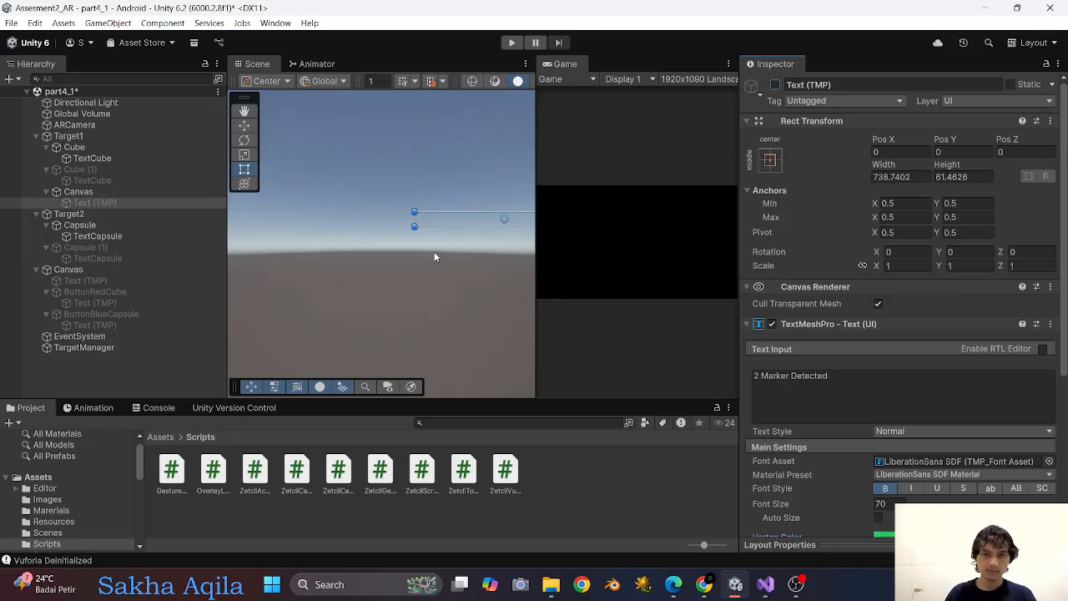
pyautogui.click(83, 347)
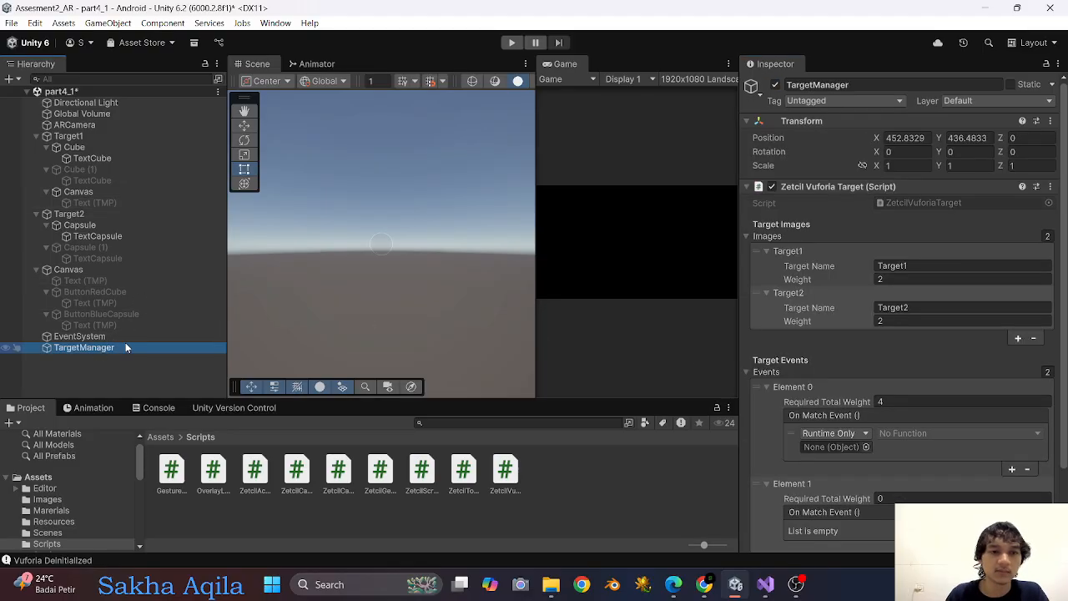
pyautogui.click(881, 297)
pyautogui.scroll(-3, 876, 287)
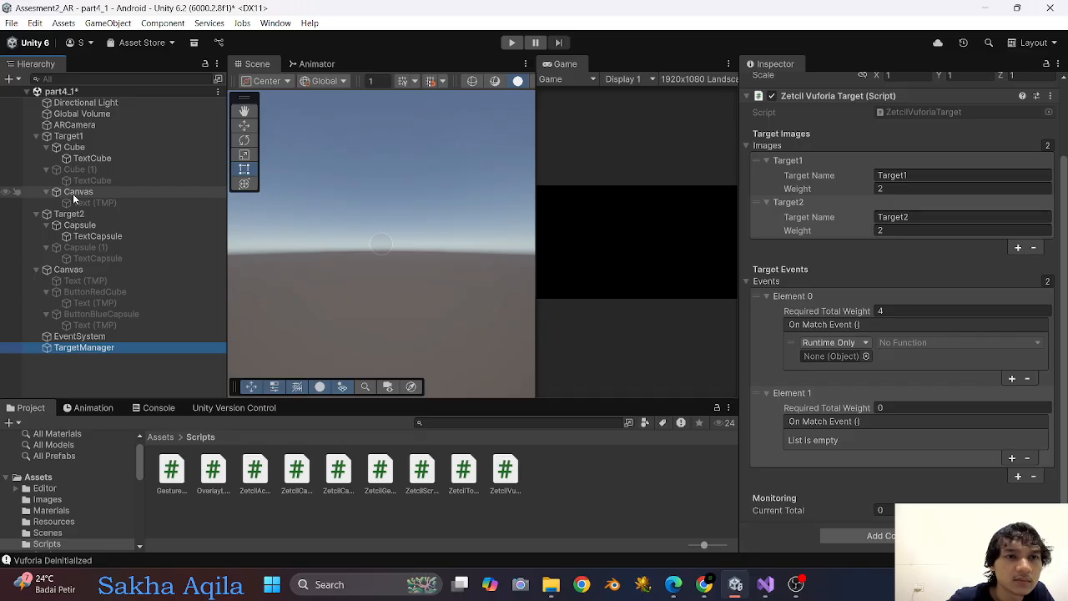
pyautogui.click(45, 191)
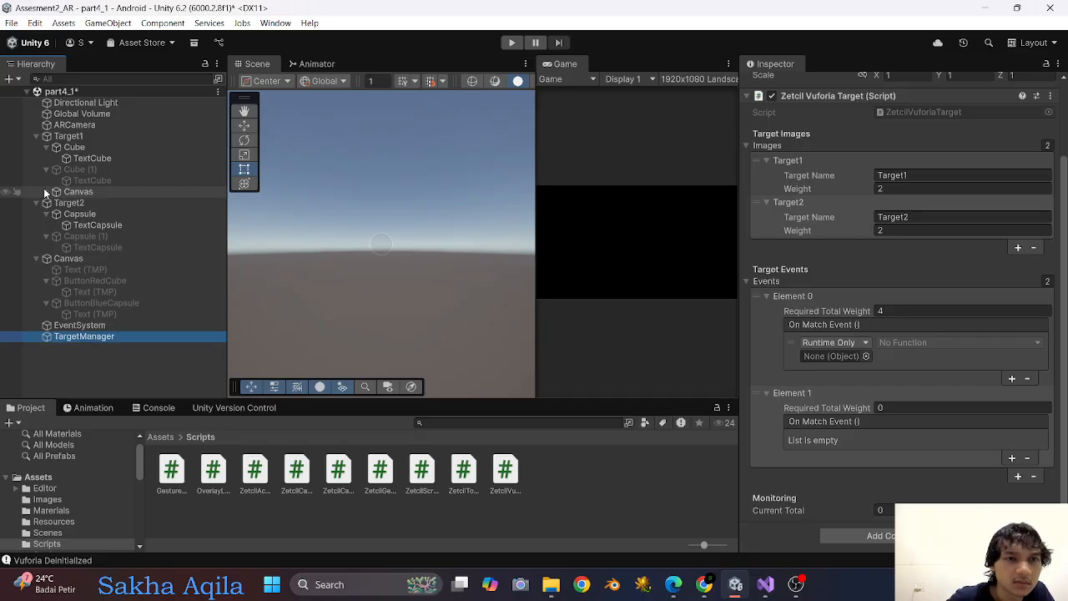
pyautogui.click(45, 191)
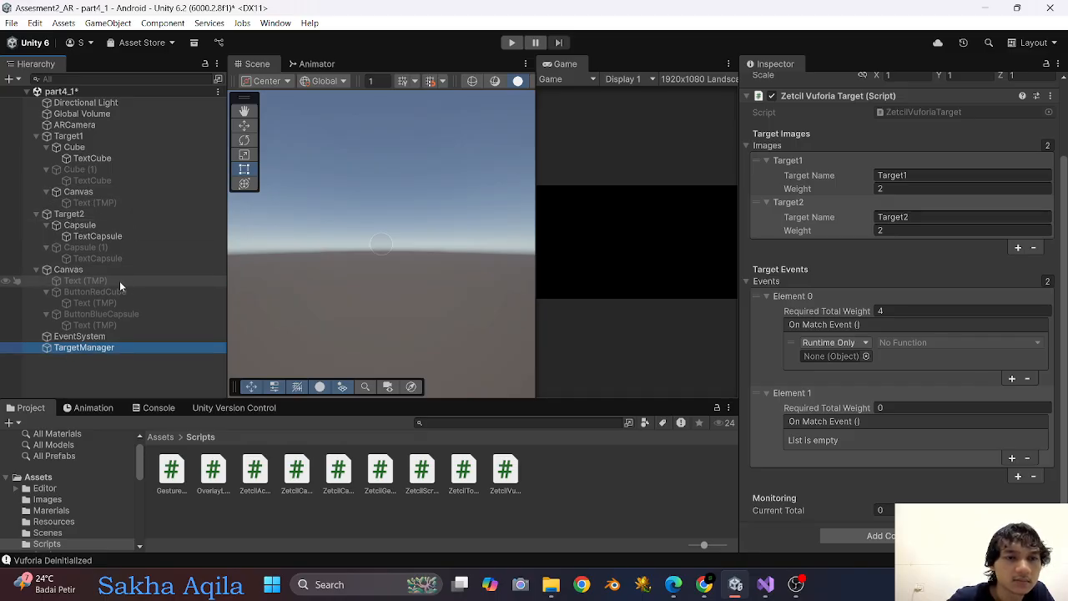
pyautogui.click(78, 193)
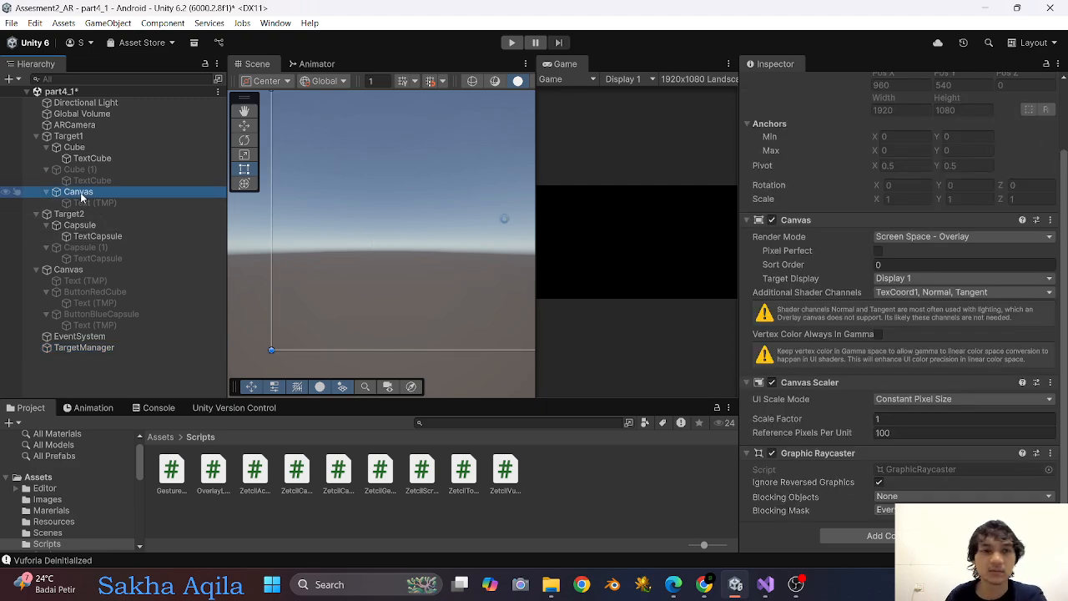
pyautogui.press('Delete')
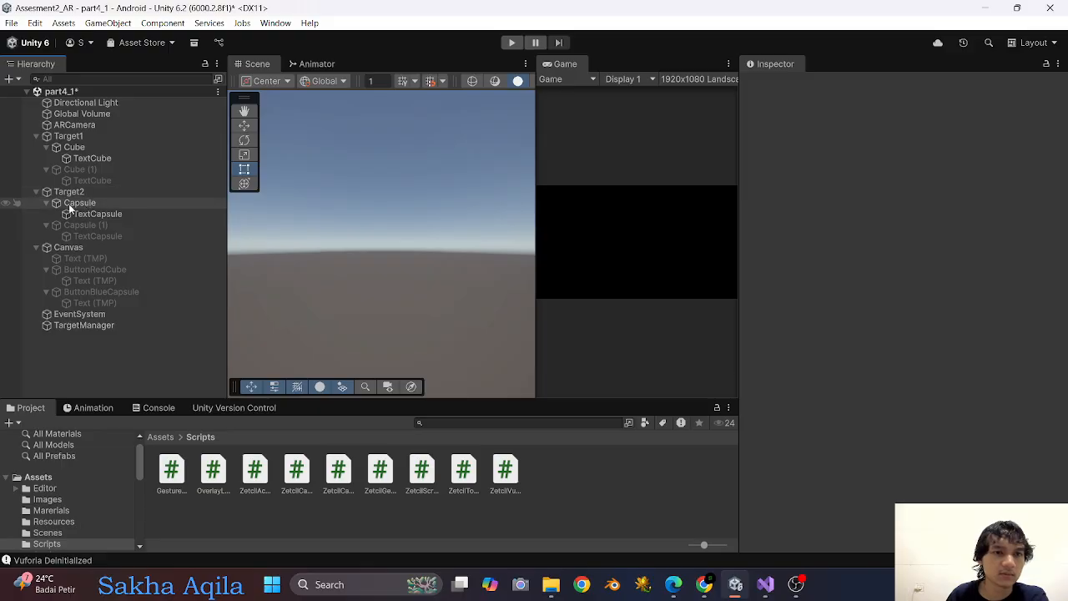
pyautogui.hotkey('ctrl', 'z')
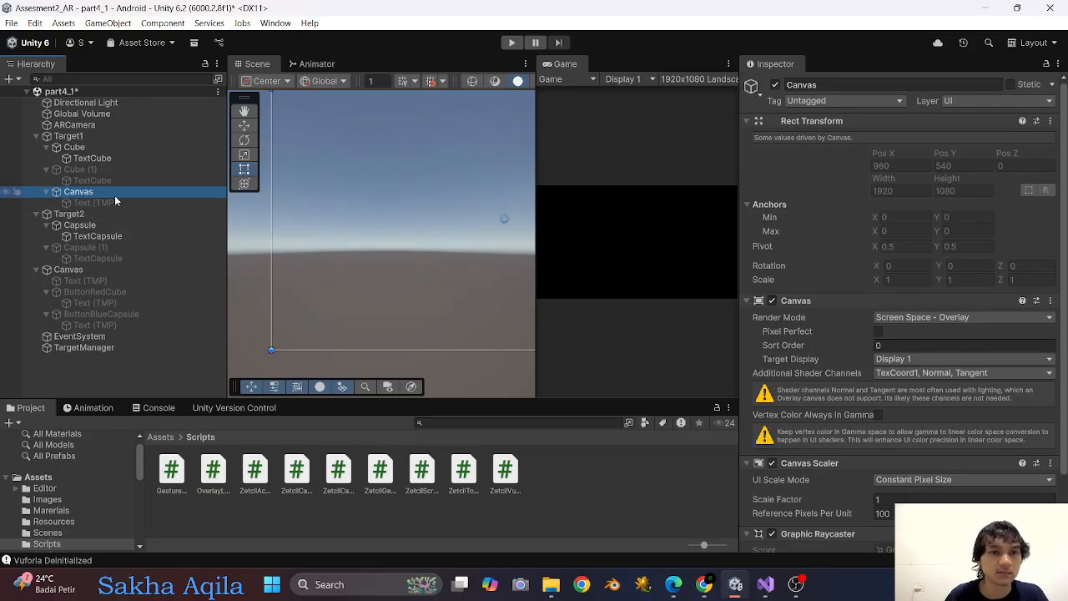
# Move the inactive "2 Marker Detected" text into the main Canvas and delete the emptied canvas under Target1.
pyautogui.click(98, 203)
pyautogui.click(775, 84)
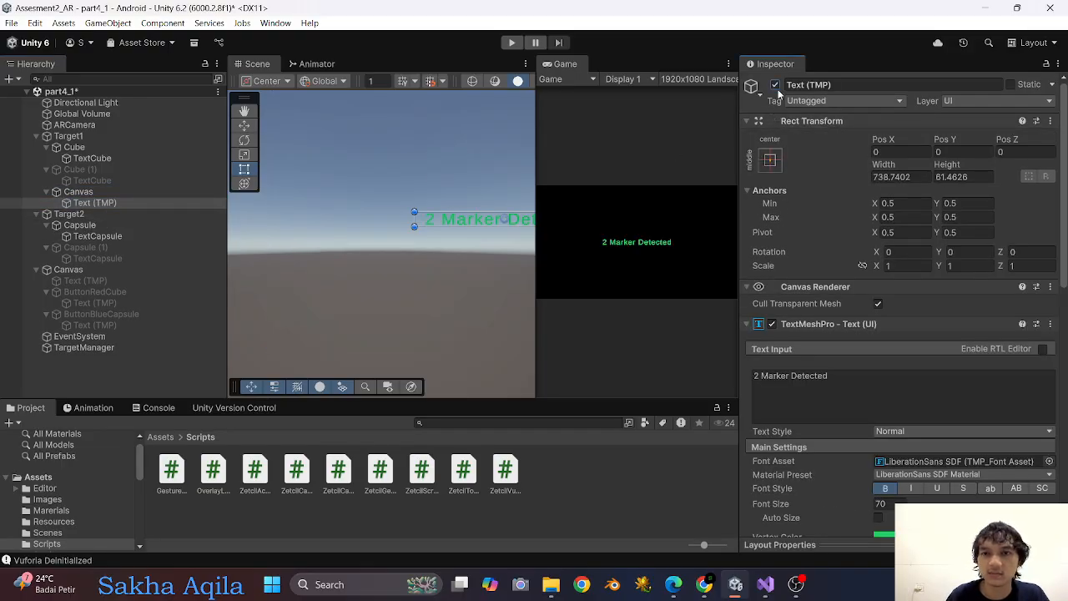
pyautogui.moveTo(98, 203); pyautogui.dragTo(75, 270)
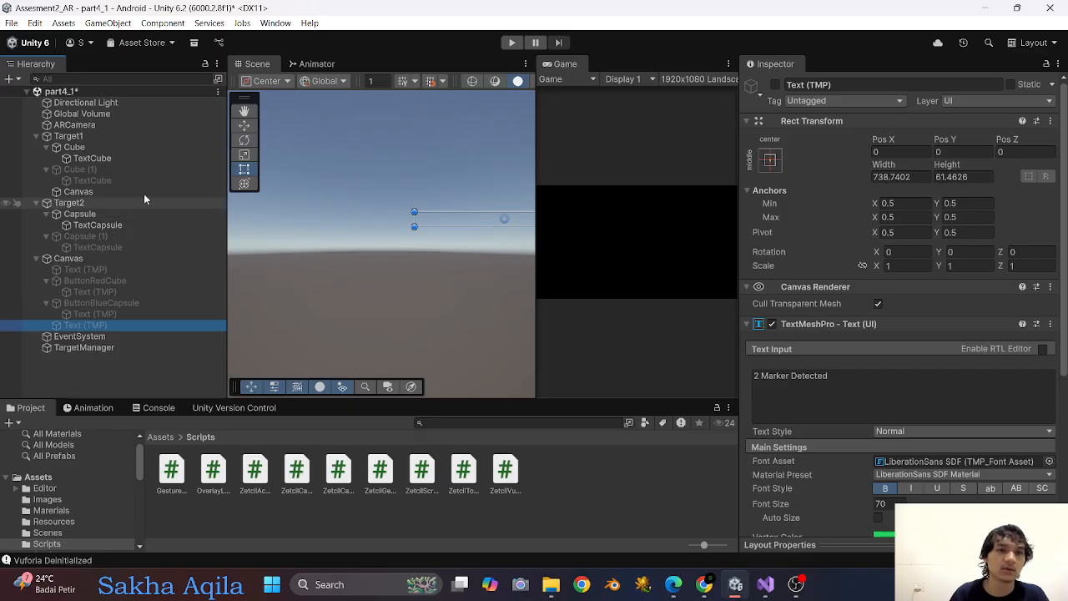
pyautogui.click(88, 192)
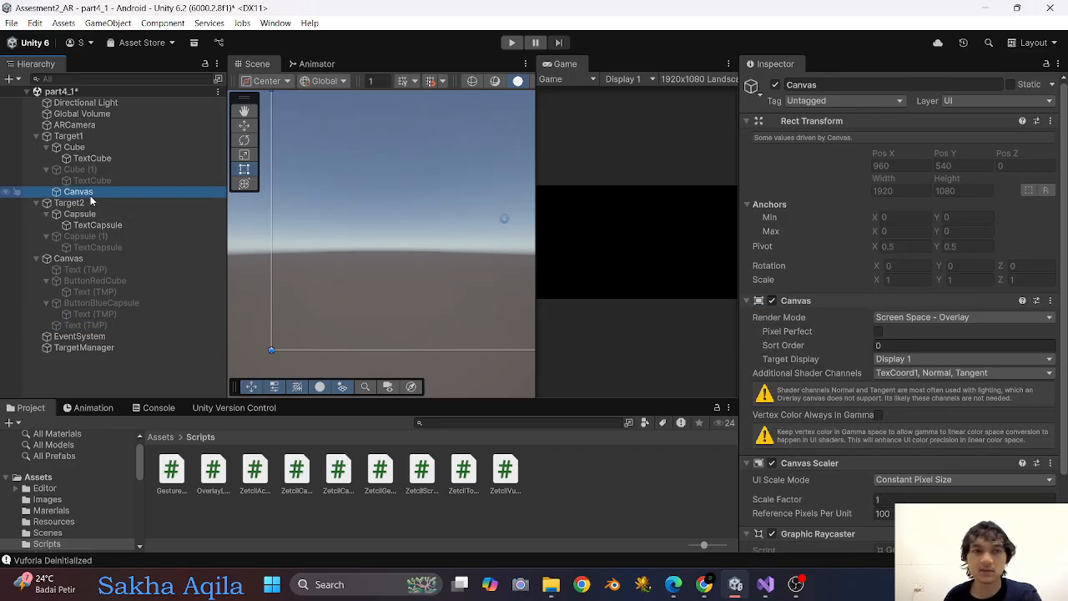
pyautogui.press('Delete')
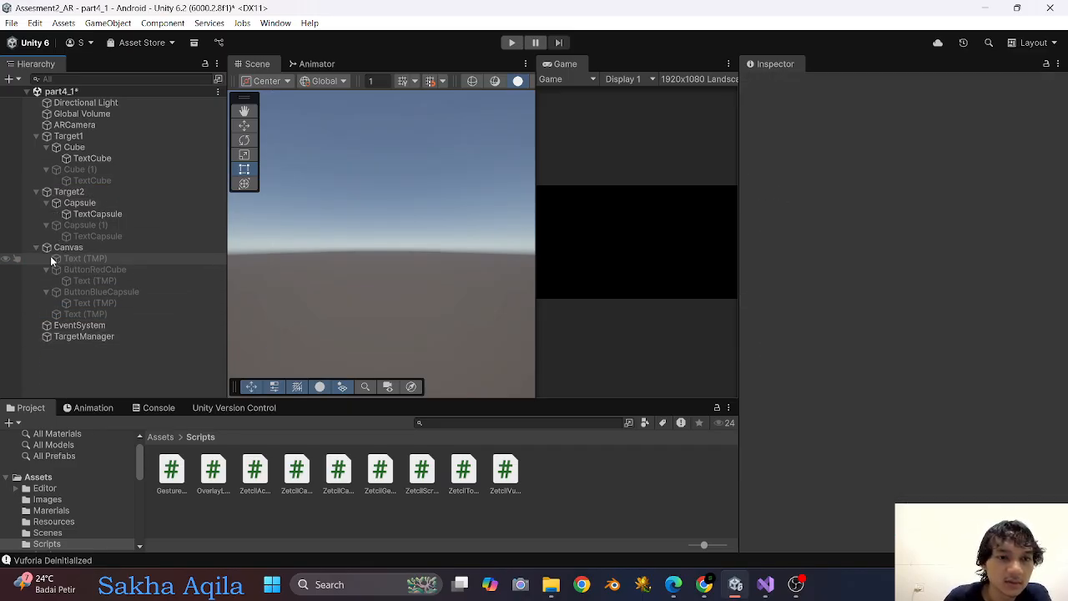
# Rename the "Point to Market" text object in the Canvas as TextMarker, keeping it inactive.
pyautogui.click(93, 259)
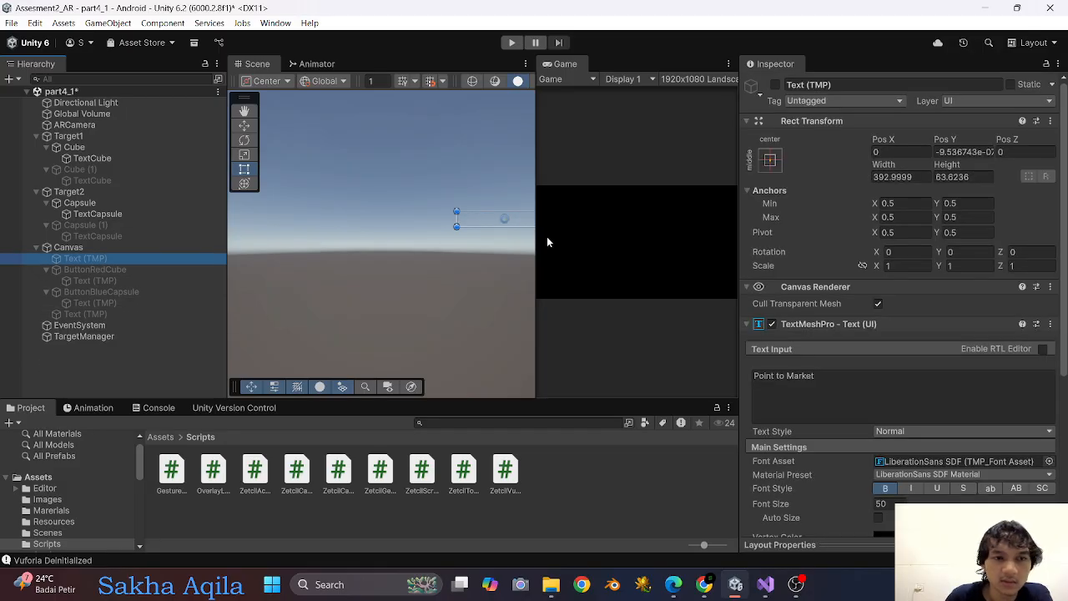
pyautogui.click(776, 85)
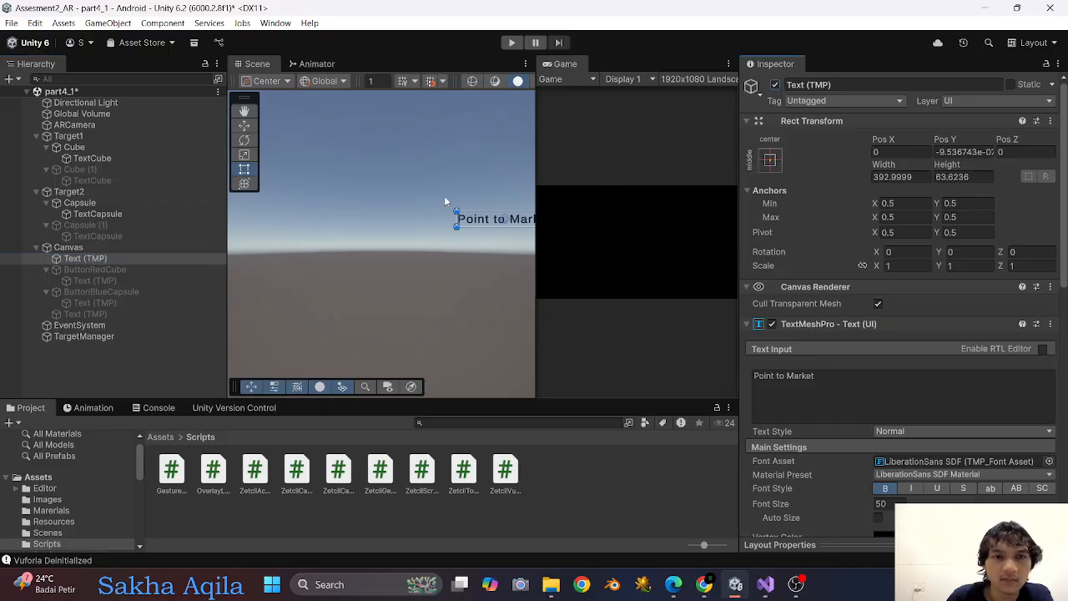
pyautogui.click(775, 85)
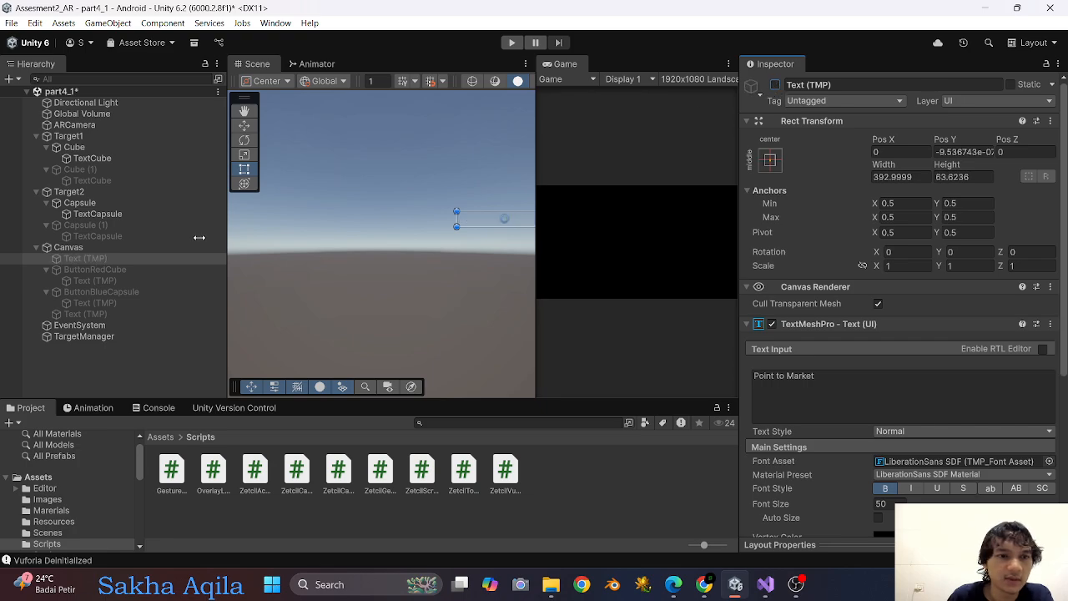
pyautogui.click(126, 259)
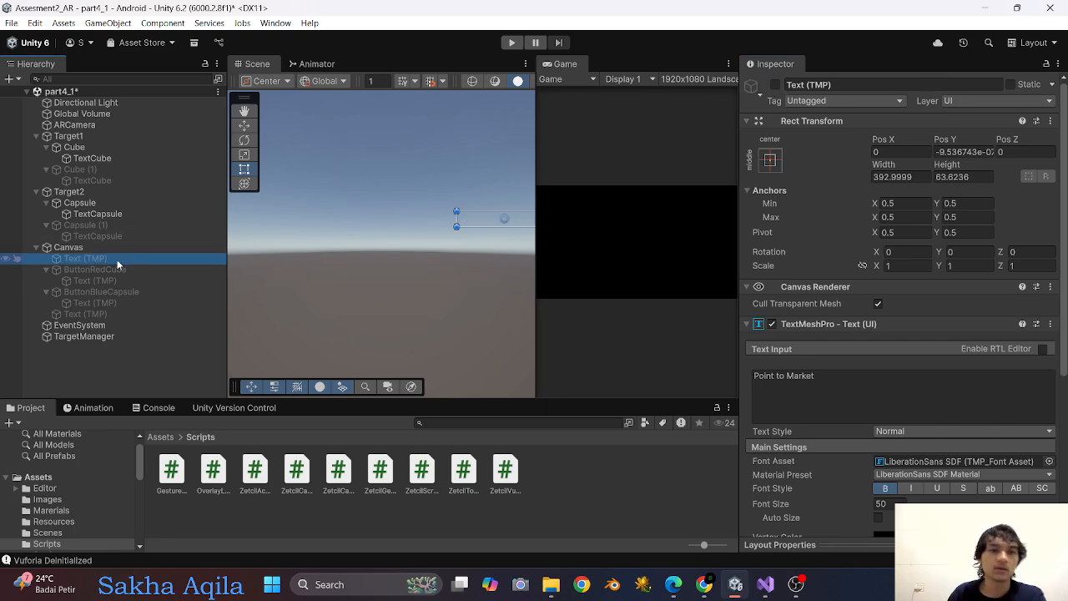
pyautogui.click(112, 258)
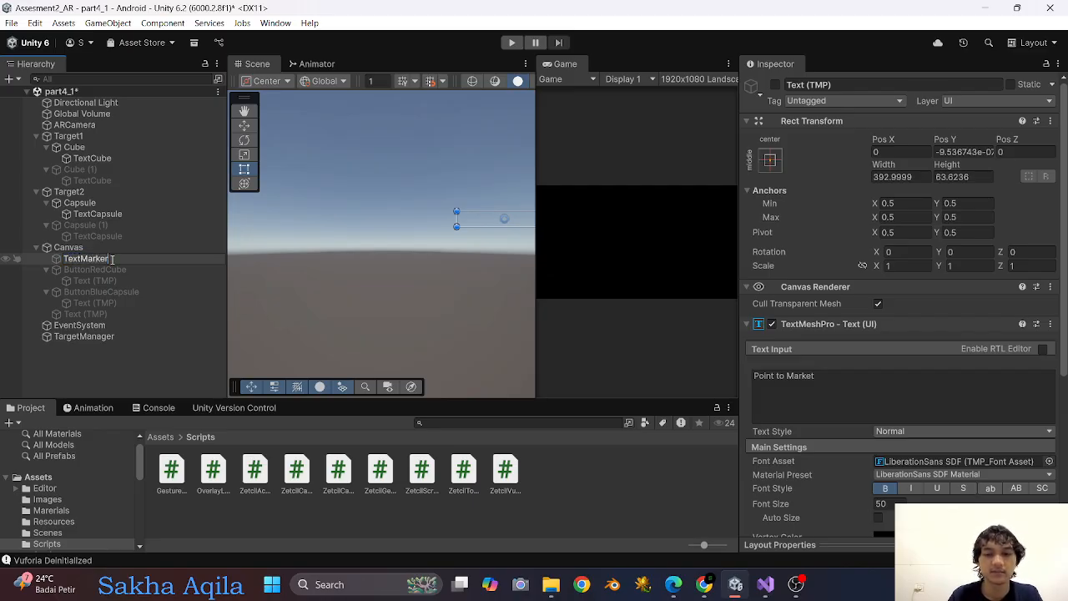
pyautogui.write('TextMarker')
pyautogui.press('Return')
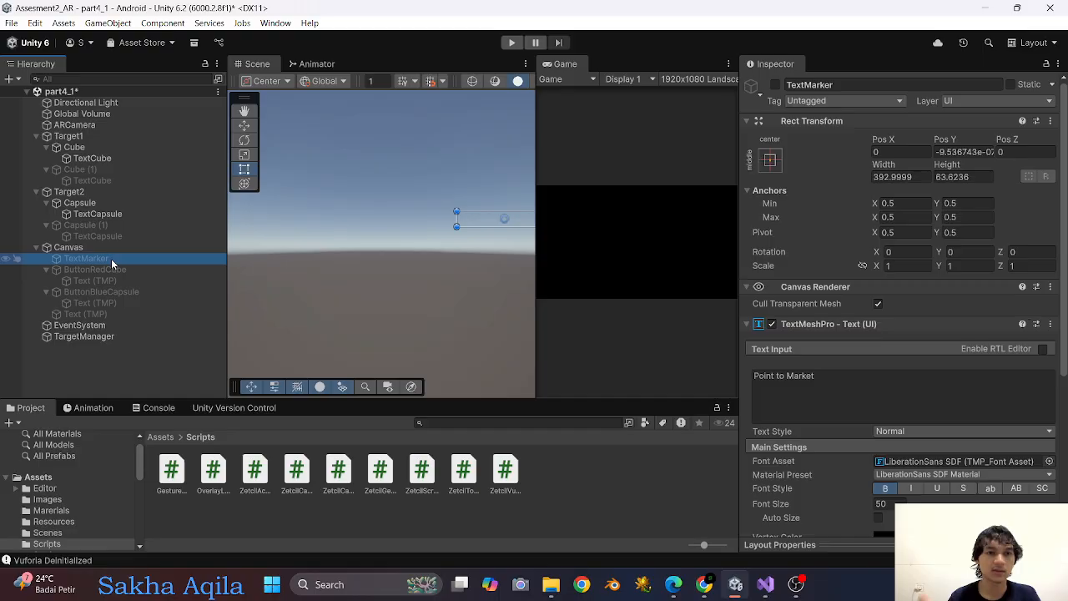
# Rename the "2 Marker Detected" text object in the Canvas as TextTarget, keeping it inactive.
pyautogui.click(119, 315)
pyautogui.click(775, 85)
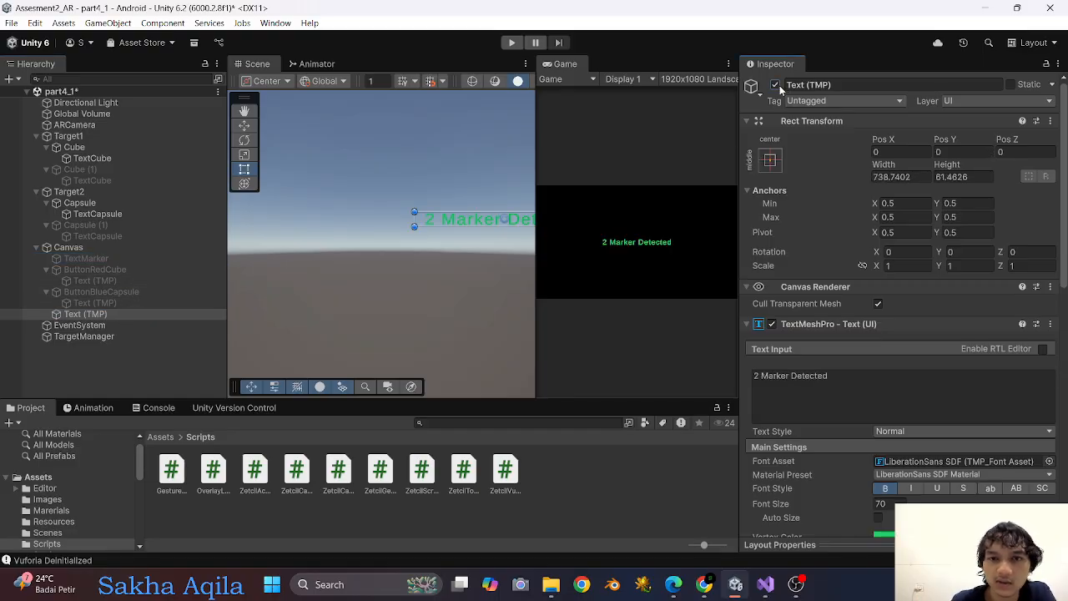
pyautogui.click(774, 85)
pyautogui.click(102, 316)
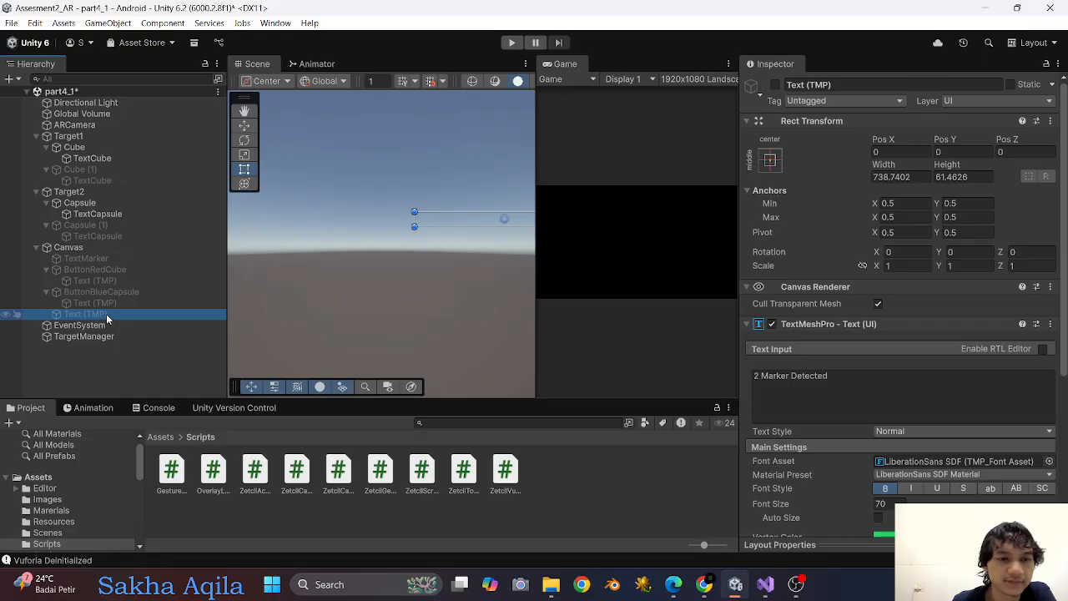
pyautogui.click(111, 313)
pyautogui.moveTo(108, 315); pyautogui.dragTo(88, 317)
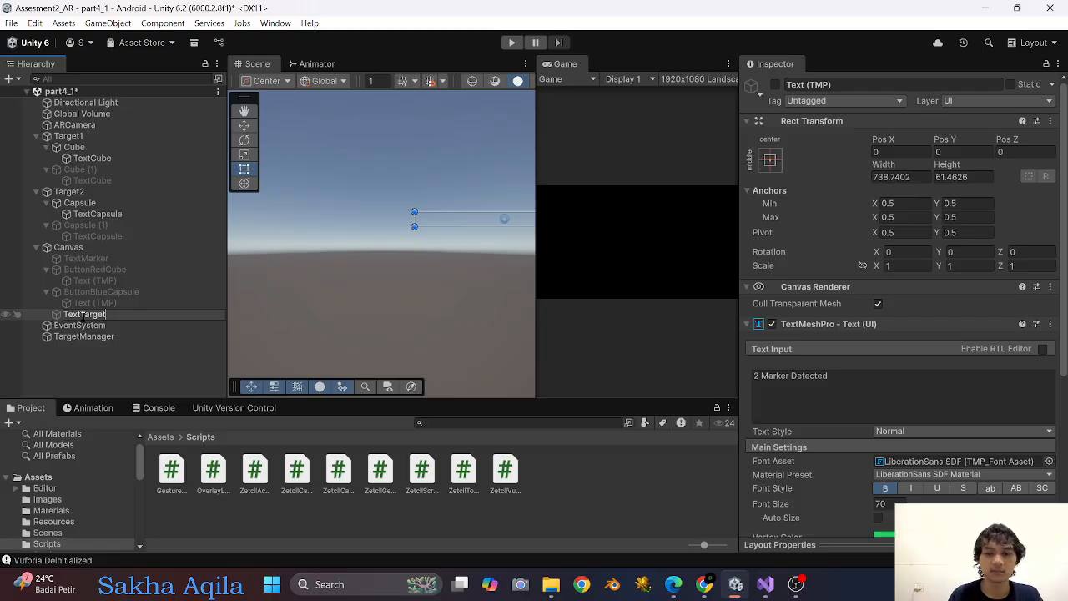
pyautogui.press('Return')
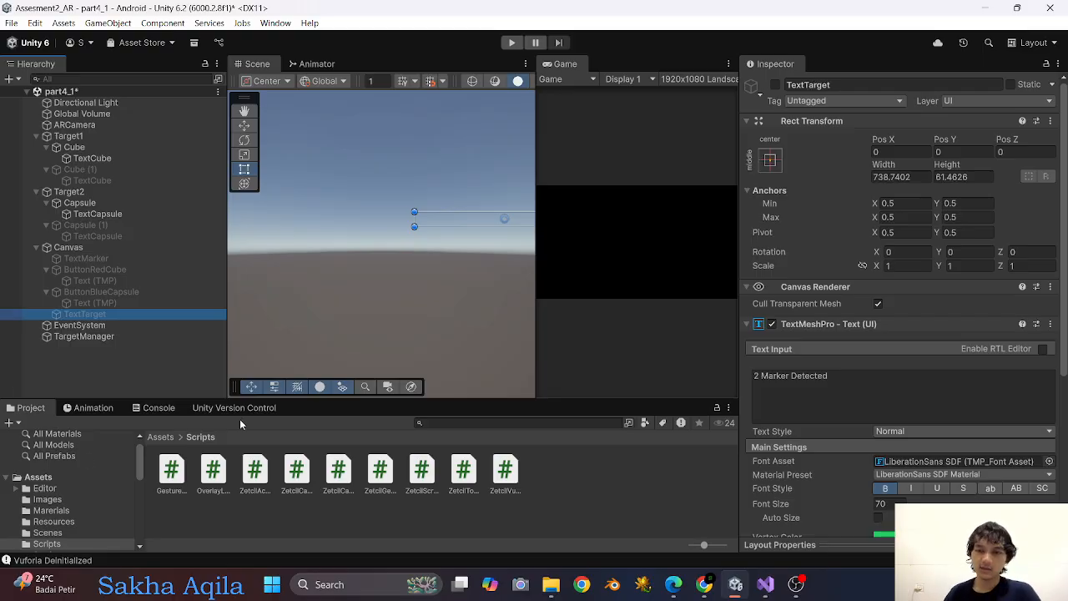
# Assign TextTarget to the first target event's callback on TargetManager, using GameObject.SetActive with its checkbox enabled.
pyautogui.click(125, 338)
pyautogui.scroll(-2, 947, 309)
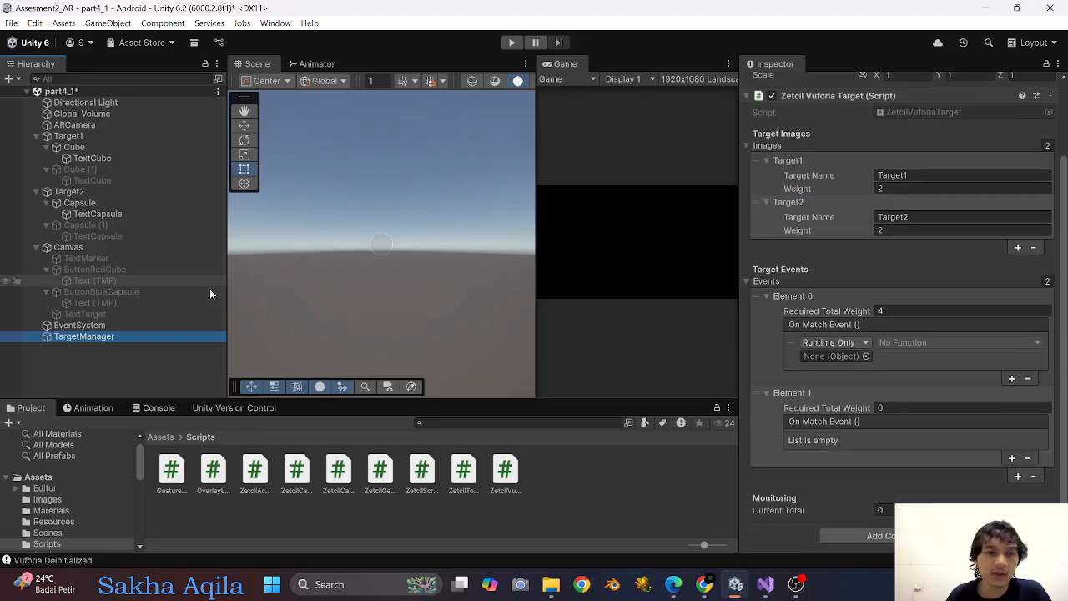
pyautogui.moveTo(90, 315); pyautogui.dragTo(836, 358)
pyautogui.click(984, 343)
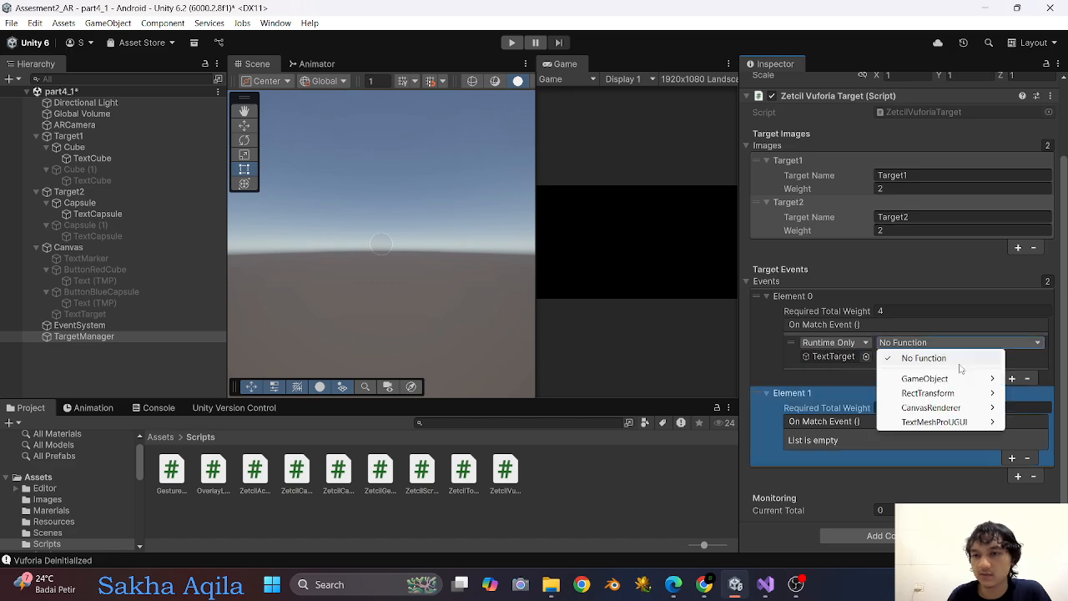
pyautogui.moveTo(924, 379)
pyautogui.click(826, 478)
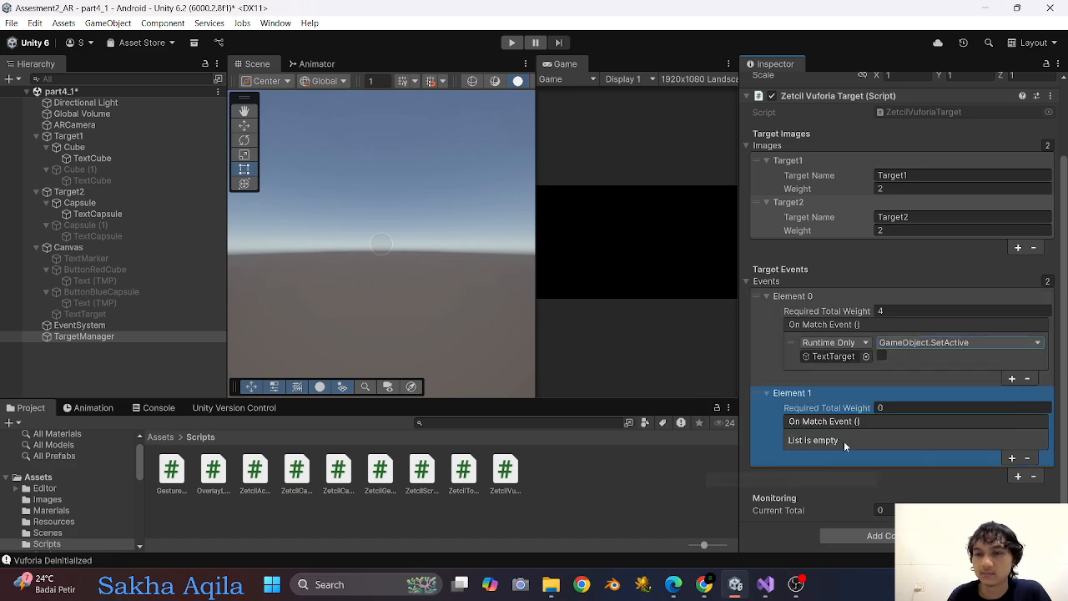
pyautogui.click(882, 356)
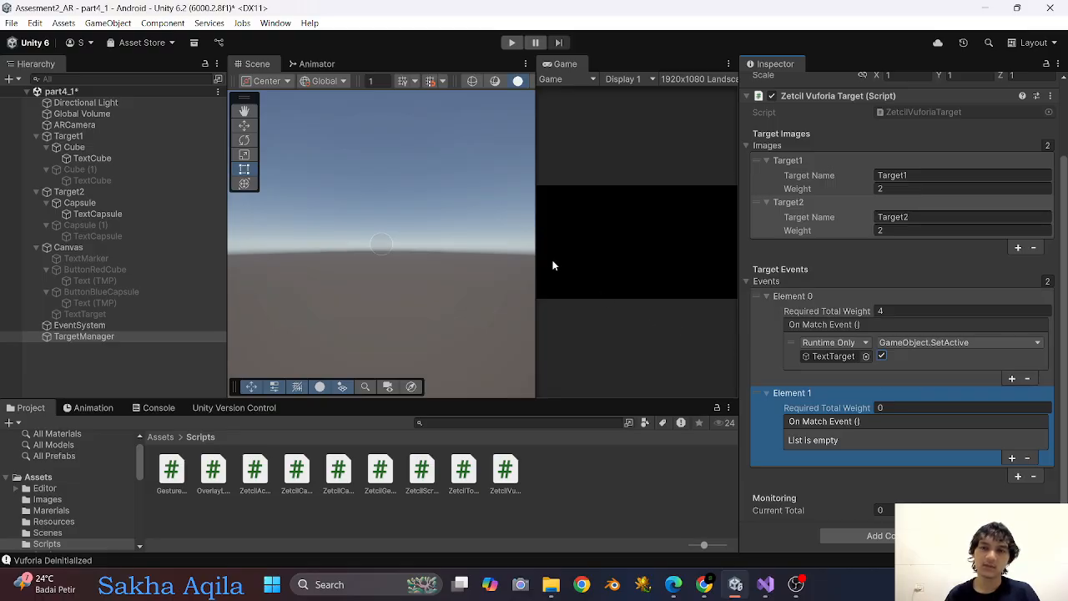
# Widen the Game view, set the second target event's required total weight to 2, and add an empty callback to it.
pyautogui.moveTo(536, 247); pyautogui.dragTo(433, 250)
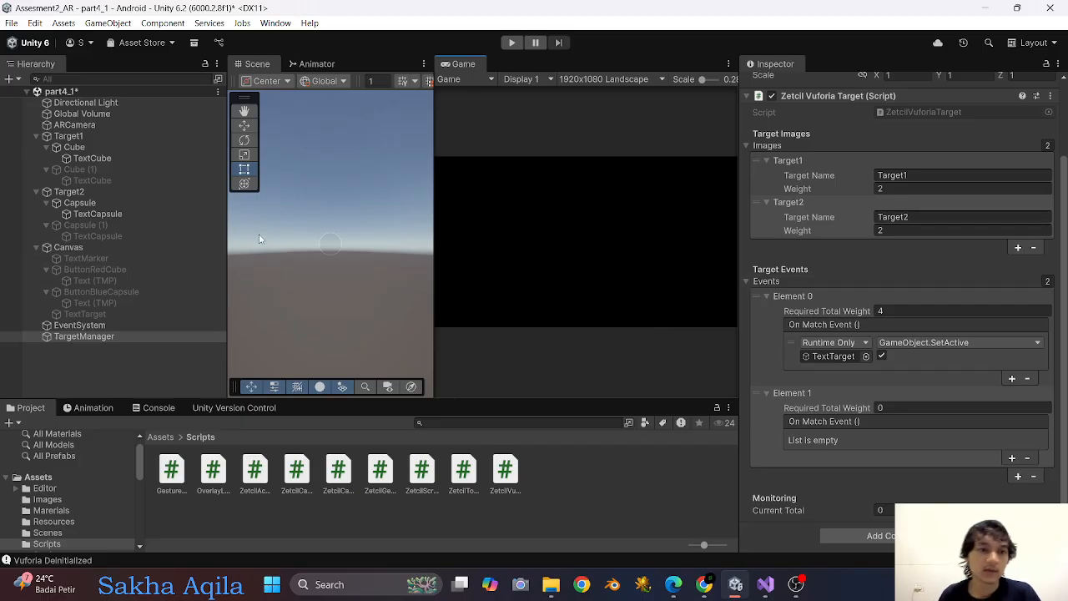
pyautogui.click(899, 407)
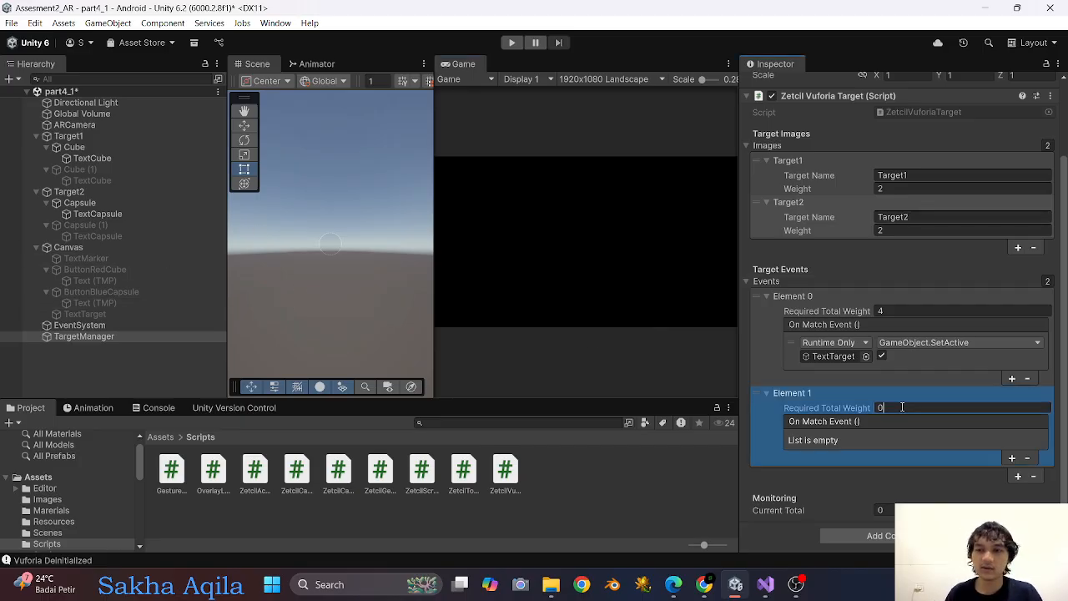
pyautogui.write('2')
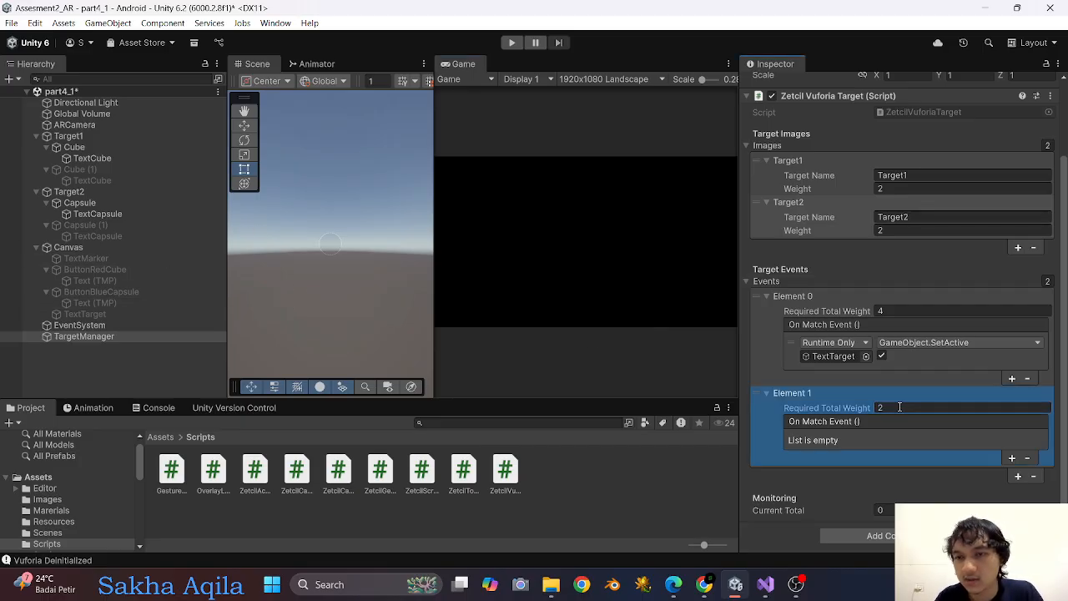
pyautogui.click(1011, 457)
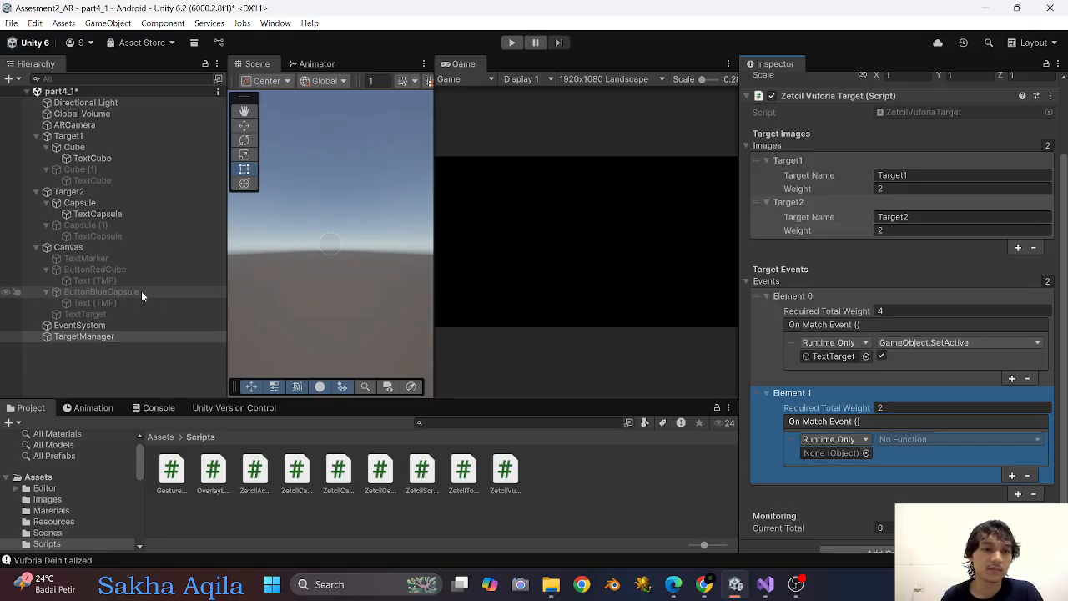
# Assign TextTarget to the second target event's callback, using GameObject.SetActive with its checkbox disabled.
pyautogui.moveTo(107, 313); pyautogui.dragTo(846, 451)
pyautogui.click(914, 439)
pyautogui.moveTo(911, 476)
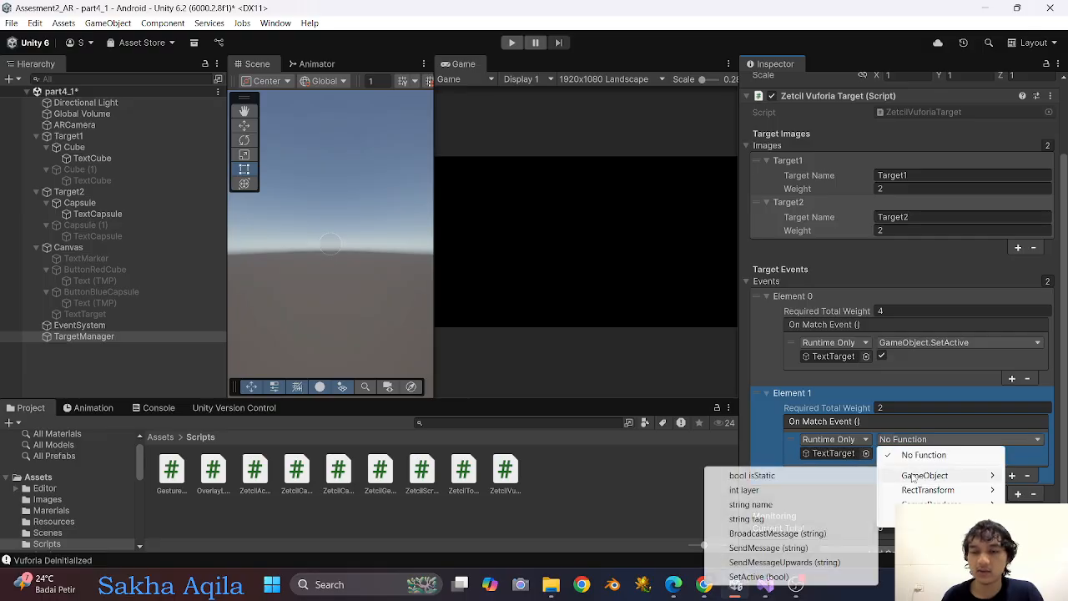
pyautogui.click(758, 576)
pyautogui.scroll(-1, 918, 440)
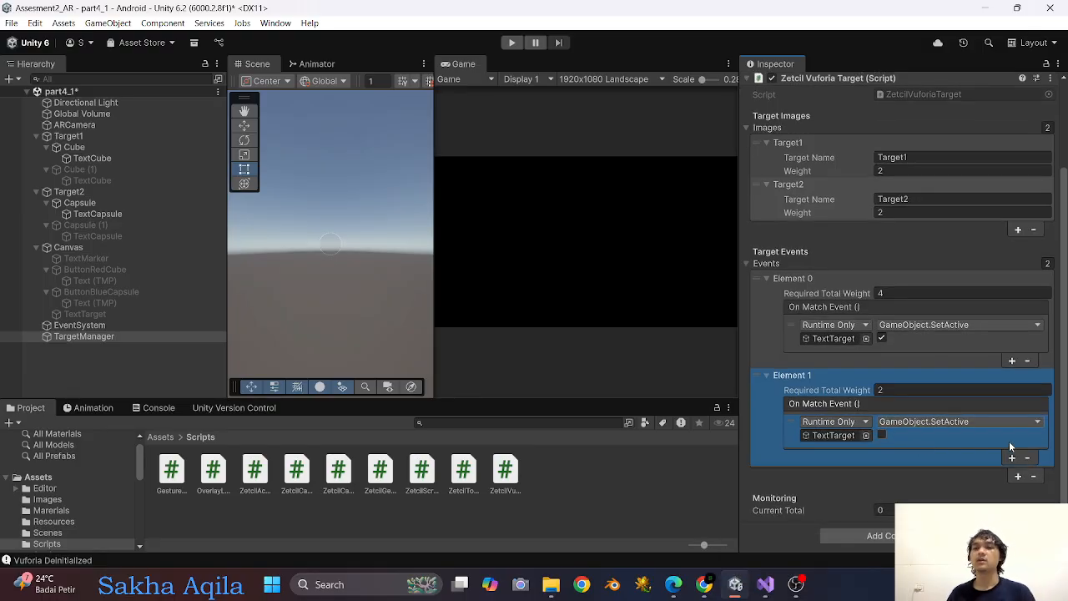
# Add a third target event to TargetManager that references TextMarker and set its required total weight to 0.
pyautogui.click(1017, 477)
pyautogui.scroll(-3, 926, 459)
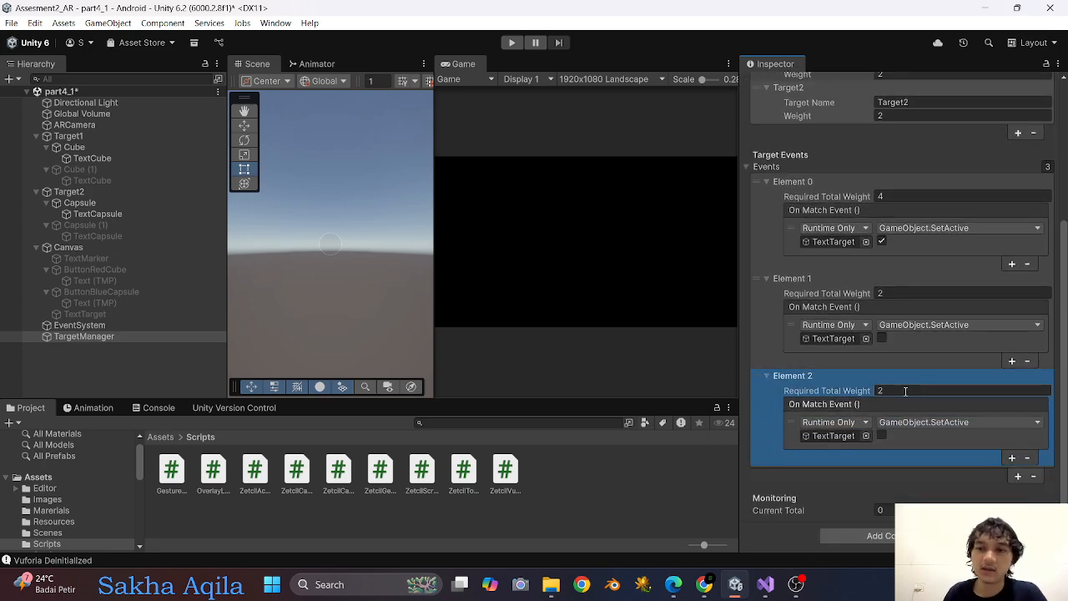
pyautogui.moveTo(102, 259); pyautogui.dragTo(831, 439)
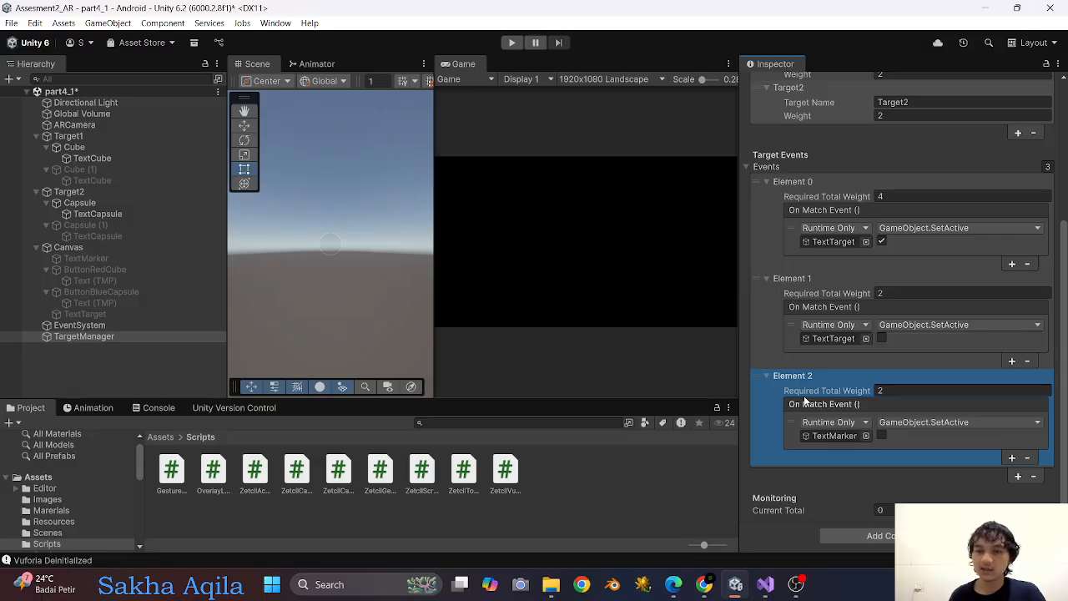
pyautogui.click(908, 390)
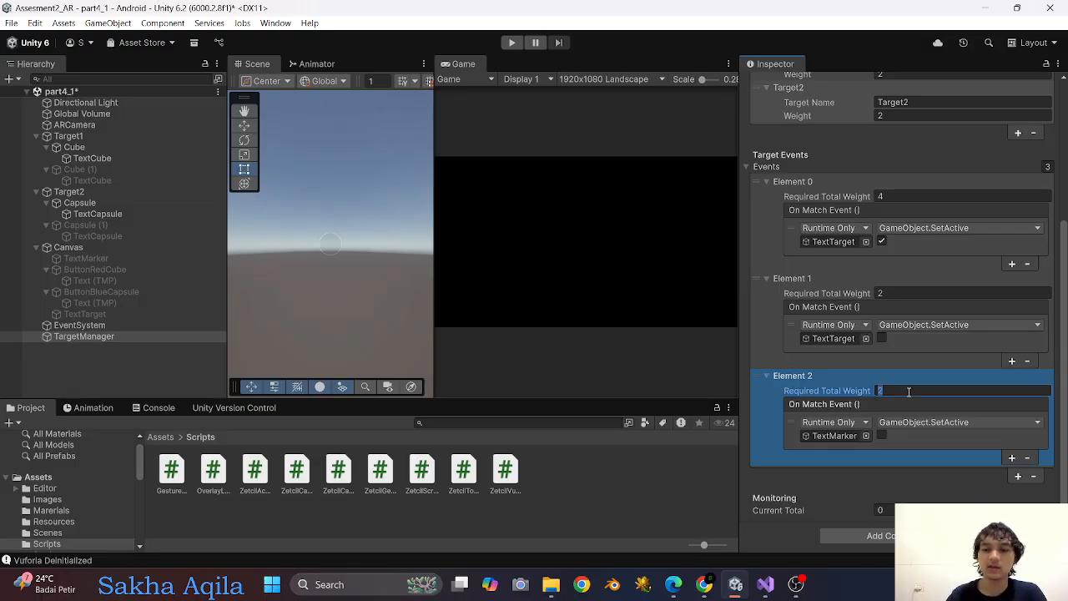
pyautogui.write('0')
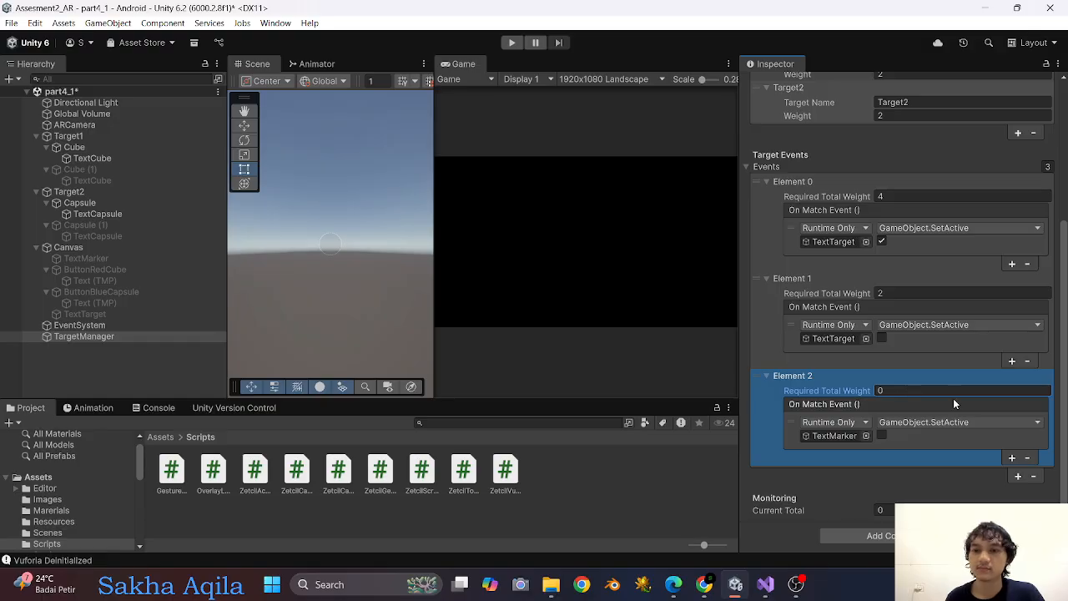
# Add a fourth target event for TextMarker with required total weight 2, keeping its GameObject.SetActive checkbox disabled.
pyautogui.click(1018, 476)
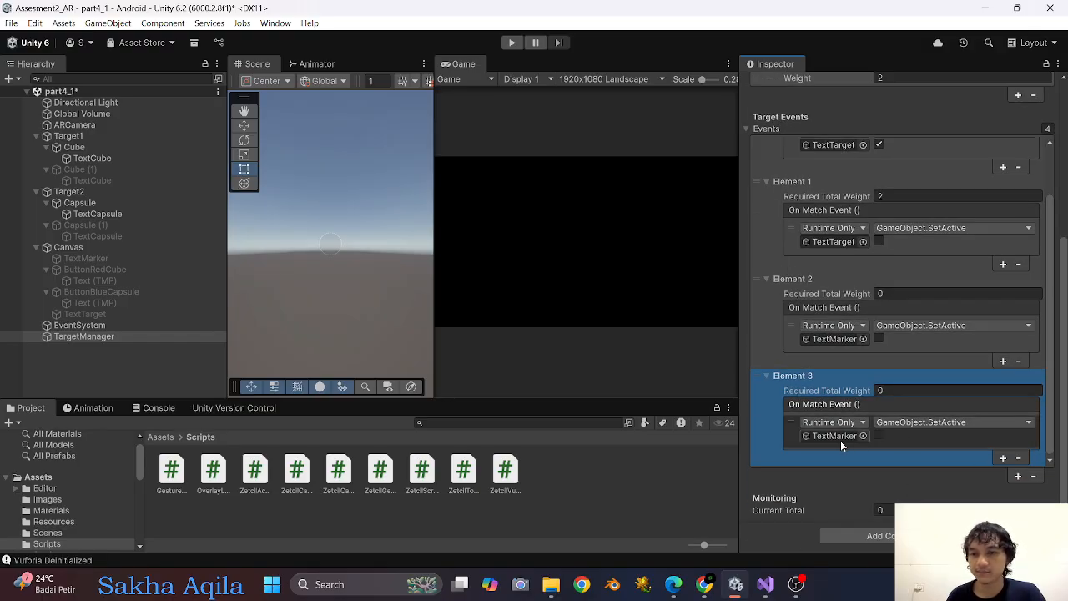
pyautogui.click(913, 390)
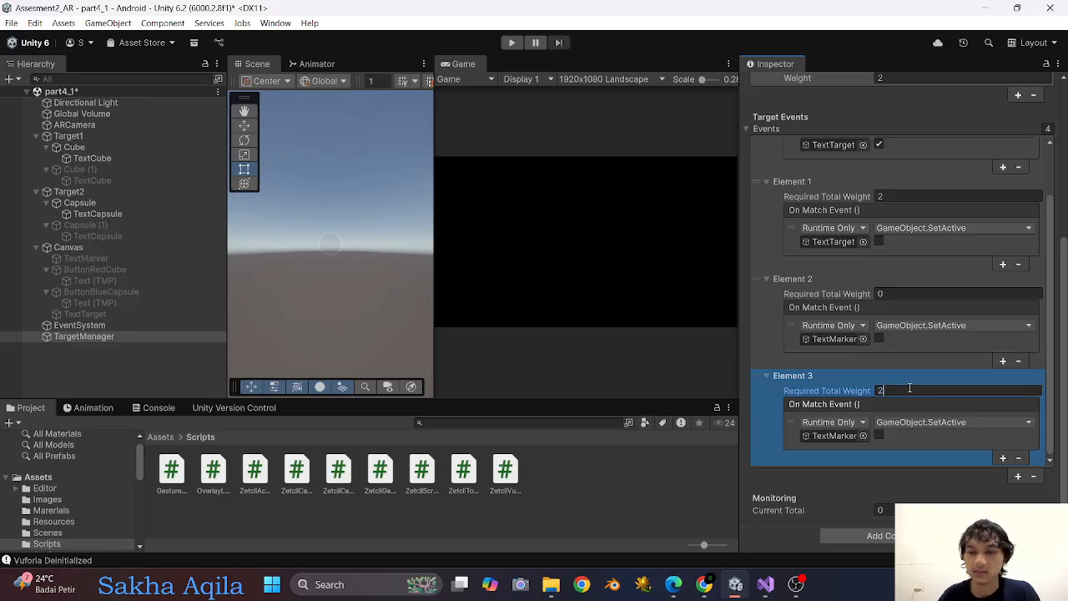
pyautogui.scroll(5, 908, 389)
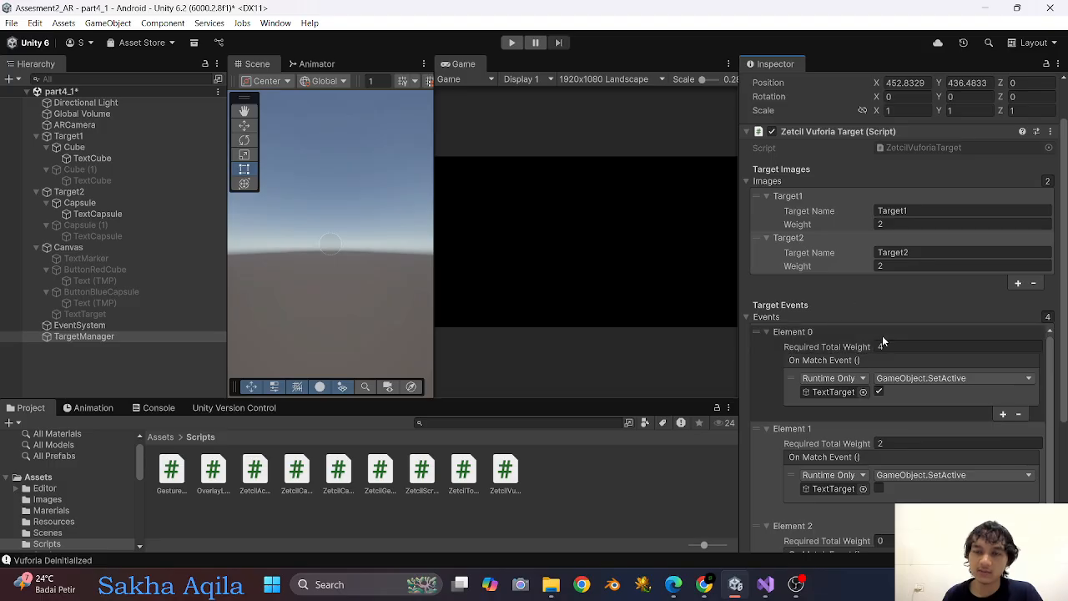
pyautogui.scroll(-5, 841, 293)
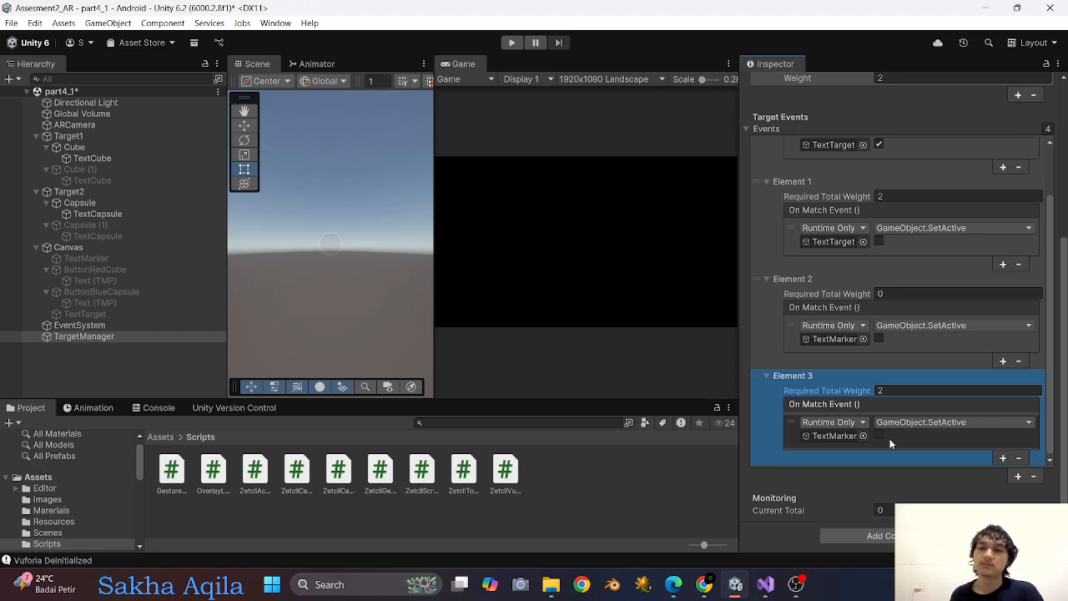
# Enable the GameObject.SetActive checkbox for TextMarker in the third target event, review the target weights and events, and save the scene.
pyautogui.click(878, 339)
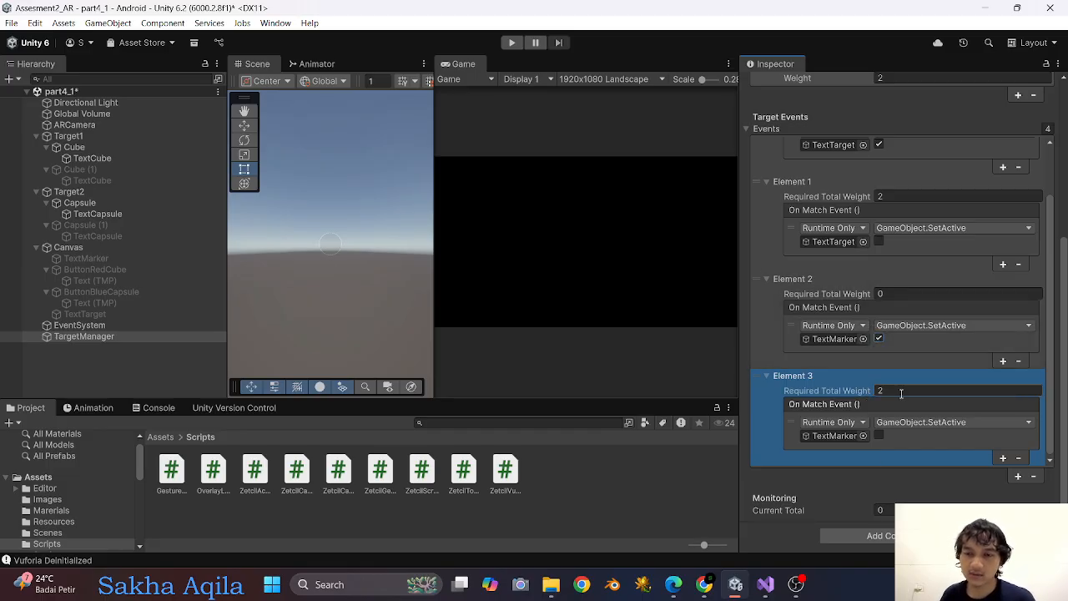
pyautogui.scroll(5, 901, 393)
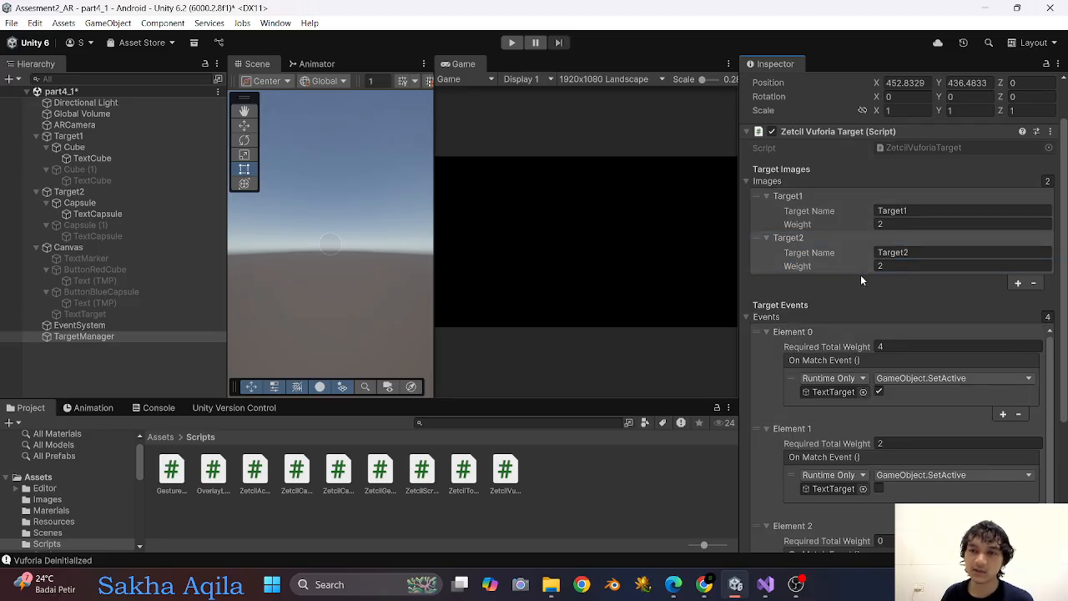
pyautogui.scroll(-6, 860, 275)
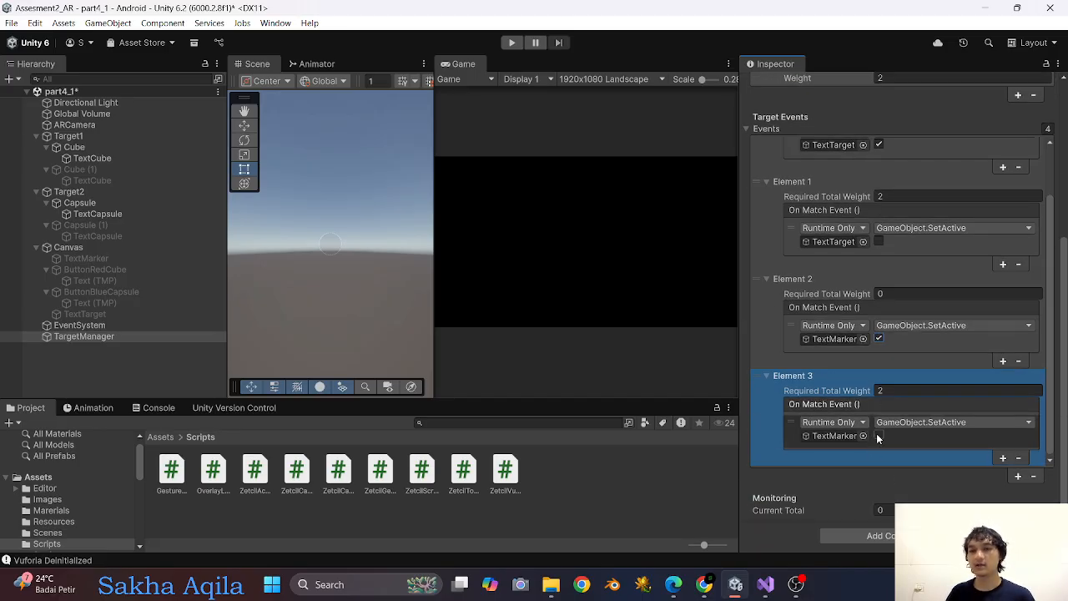
pyautogui.scroll(2, 894, 425)
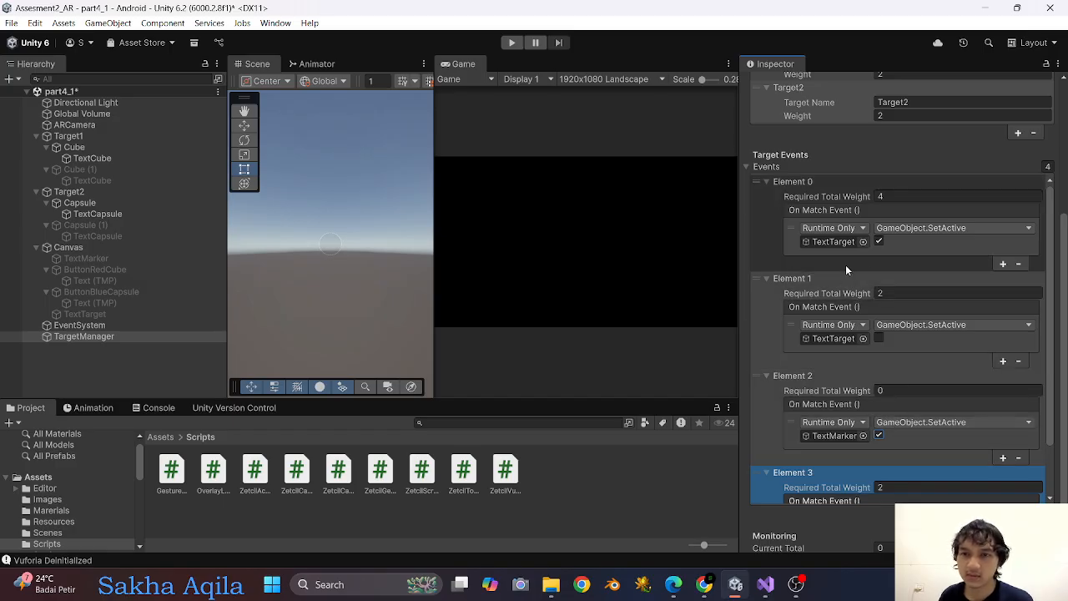
pyautogui.scroll(2, 910, 246)
pyautogui.click(895, 202)
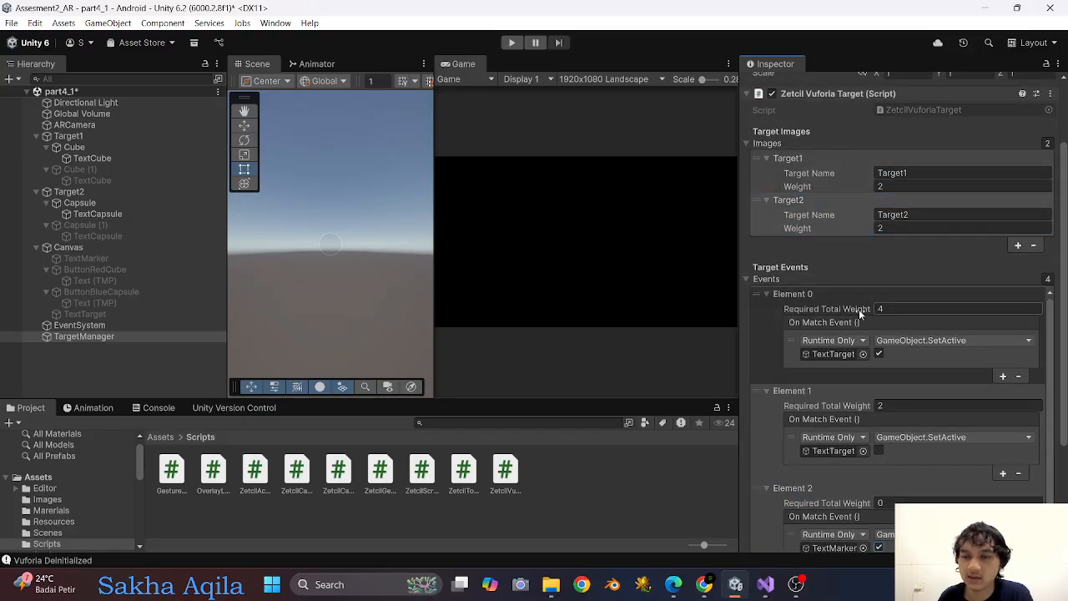
pyautogui.scroll(-1, 817, 361)
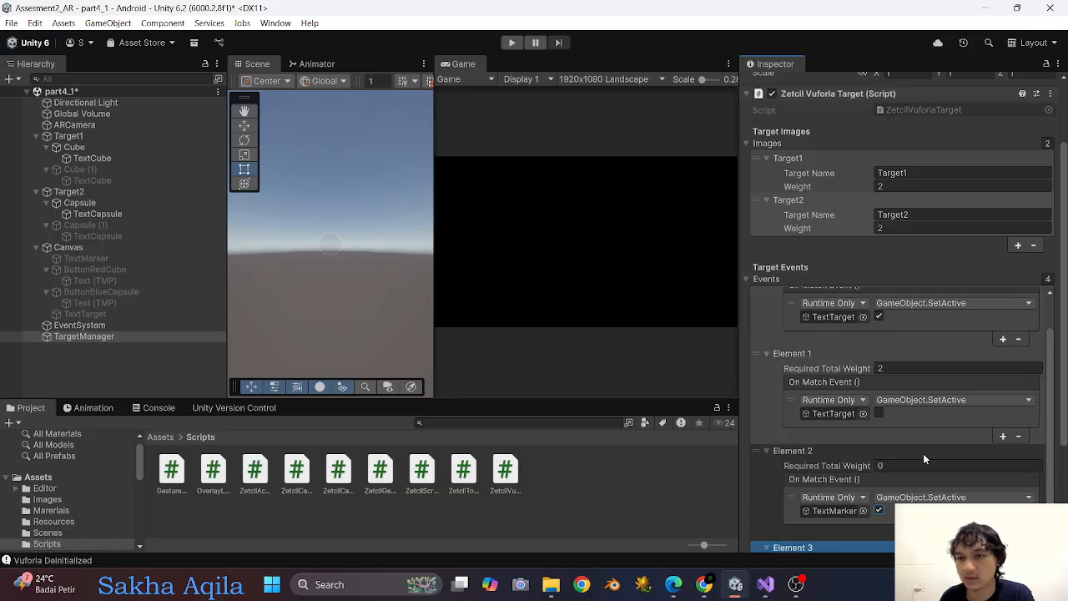
pyautogui.scroll(-3, 906, 422)
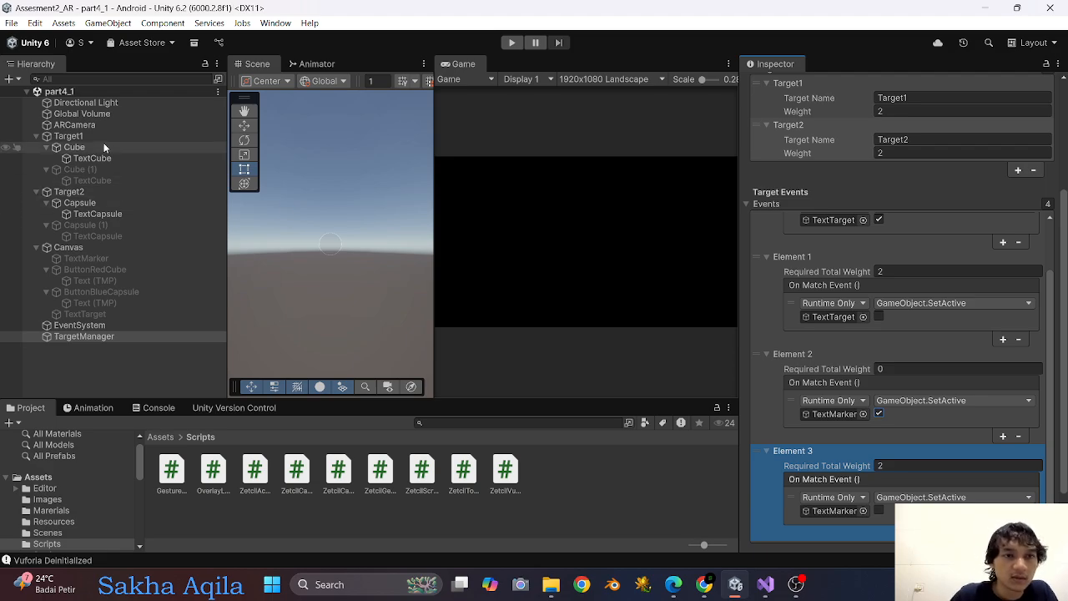
# Remove the ButtonRedCube and TextMarker callbacks from Target1's On Target Found event, keeping only Cube.
pyautogui.click(68, 136)
pyautogui.scroll(-2, 988, 248)
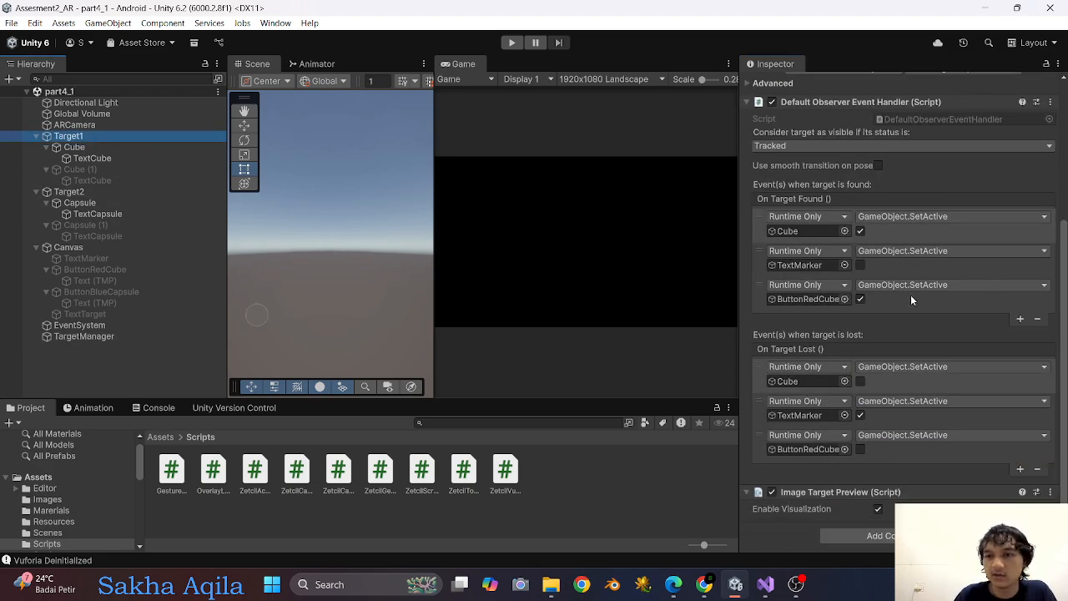
pyautogui.click(986, 302)
pyautogui.click(1039, 320)
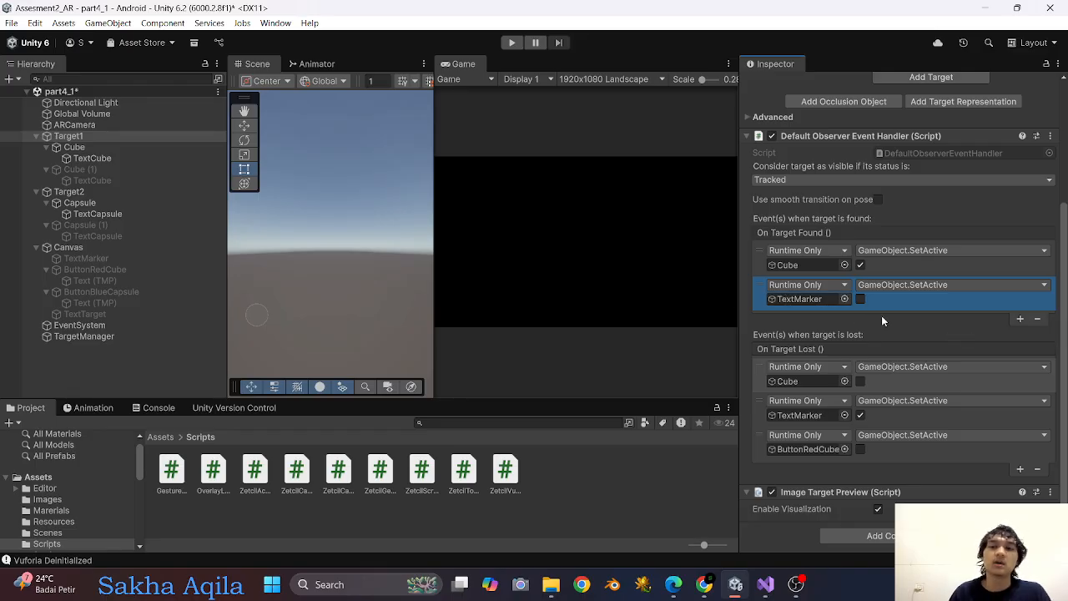
pyautogui.click(1036, 319)
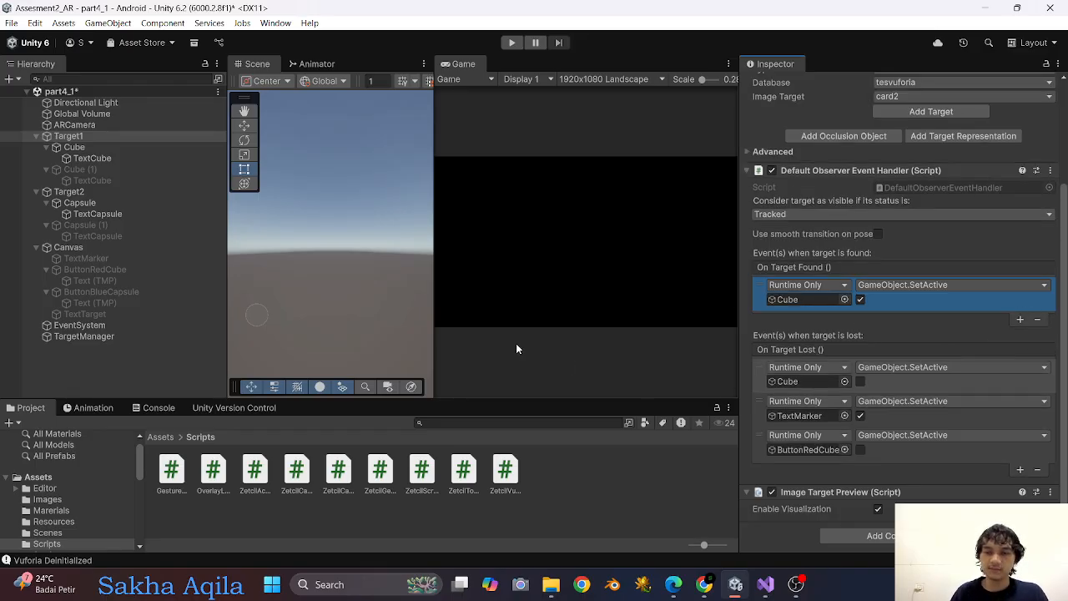
# Select Target1 and Target2 together and remove the button and TextMarker callbacks from their On Target Lost events.
pyautogui.keyDown('ctrl'); pyautogui.click(95, 193); pyautogui.keyUp('ctrl')
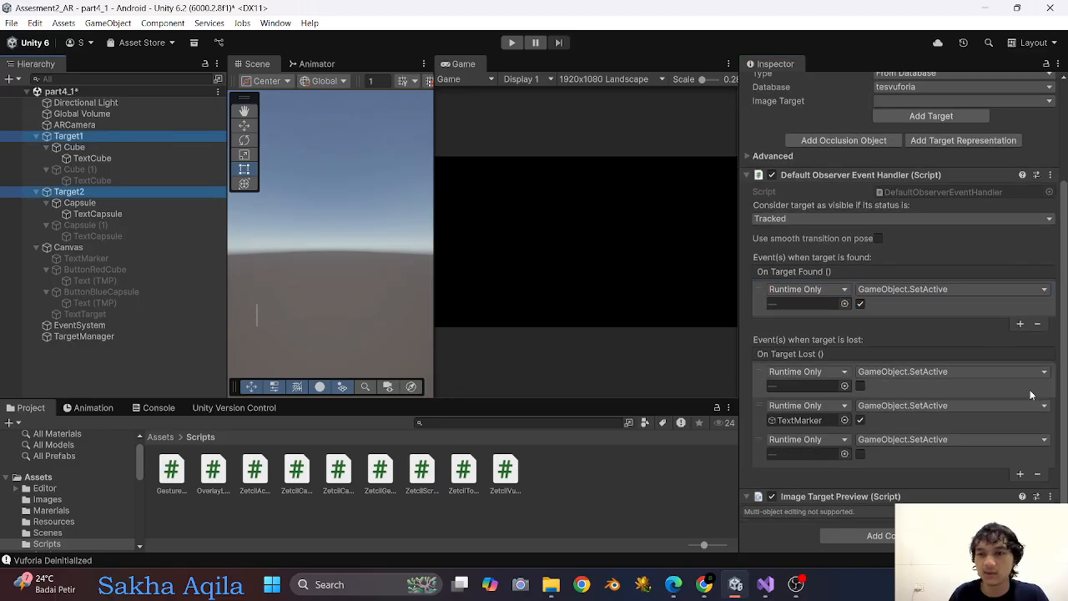
pyautogui.click(968, 463)
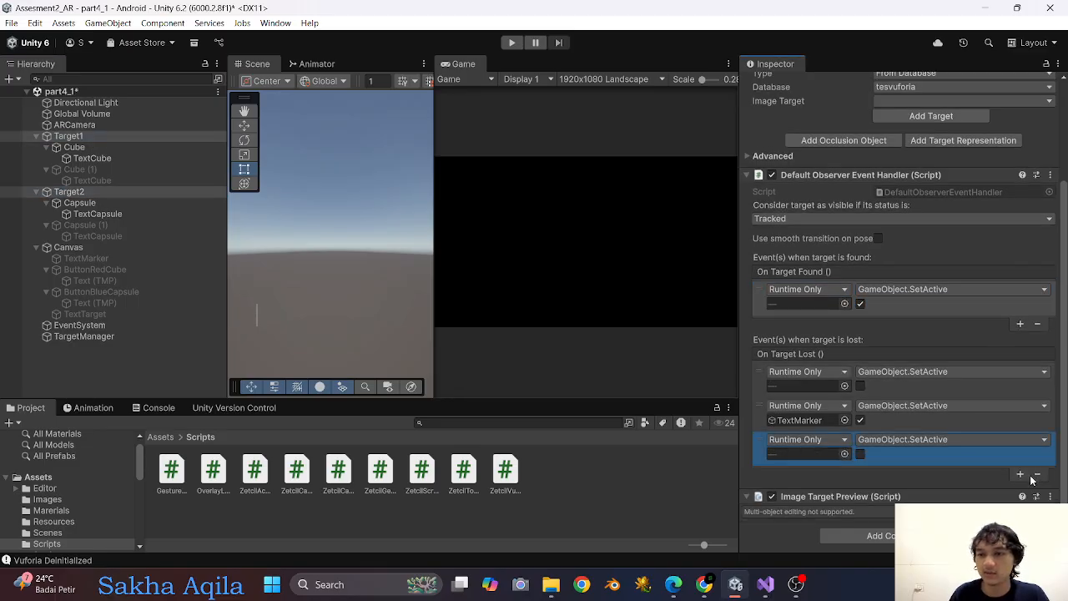
pyautogui.click(1036, 474)
pyautogui.click(977, 457)
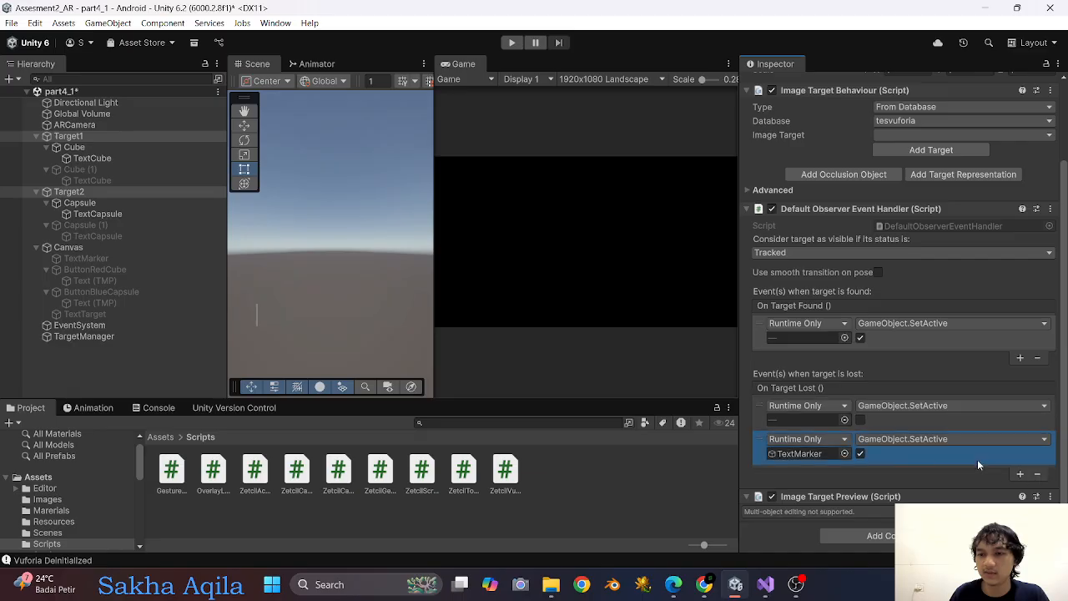
pyautogui.click(1037, 474)
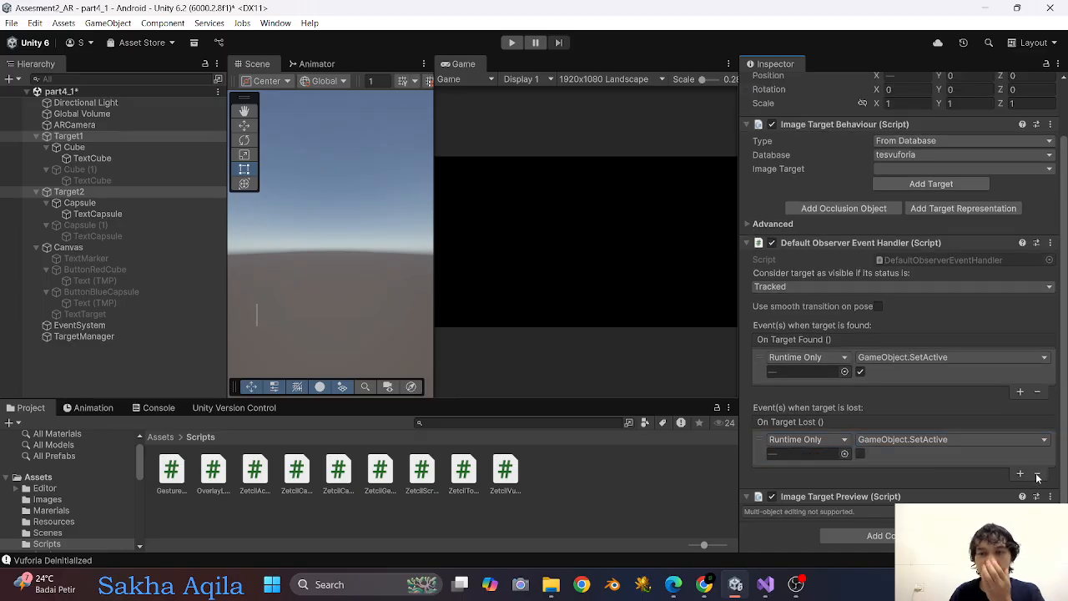
# Remove the ButtonBlueCapsule and TextMarker callbacks from Target2's On Target Found event, keeping only Capsule.
pyautogui.click(136, 195)
pyautogui.click(985, 447)
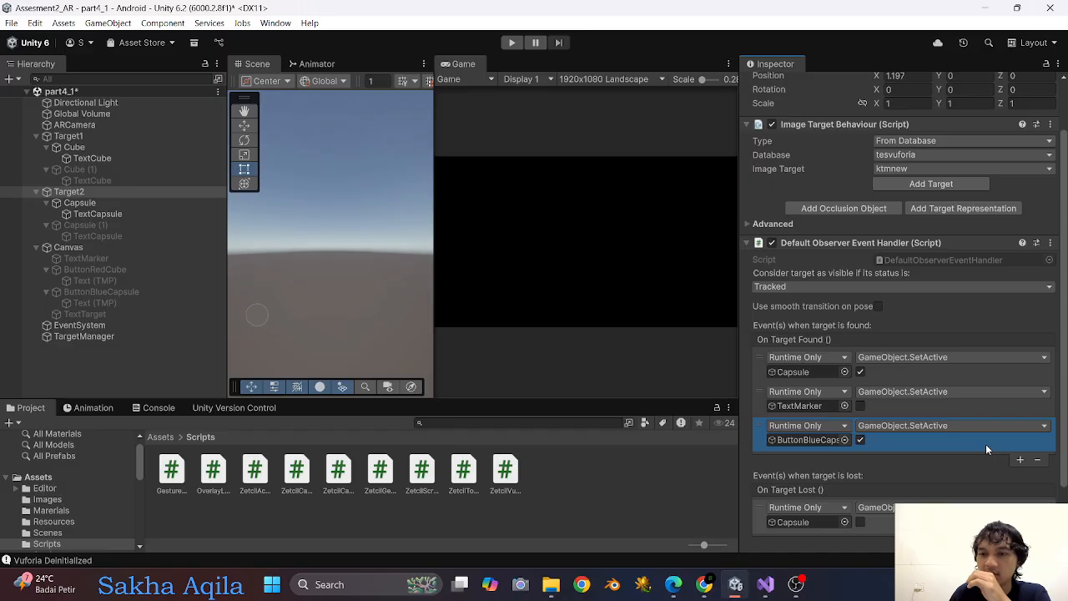
pyautogui.click(1036, 461)
pyautogui.click(1036, 427)
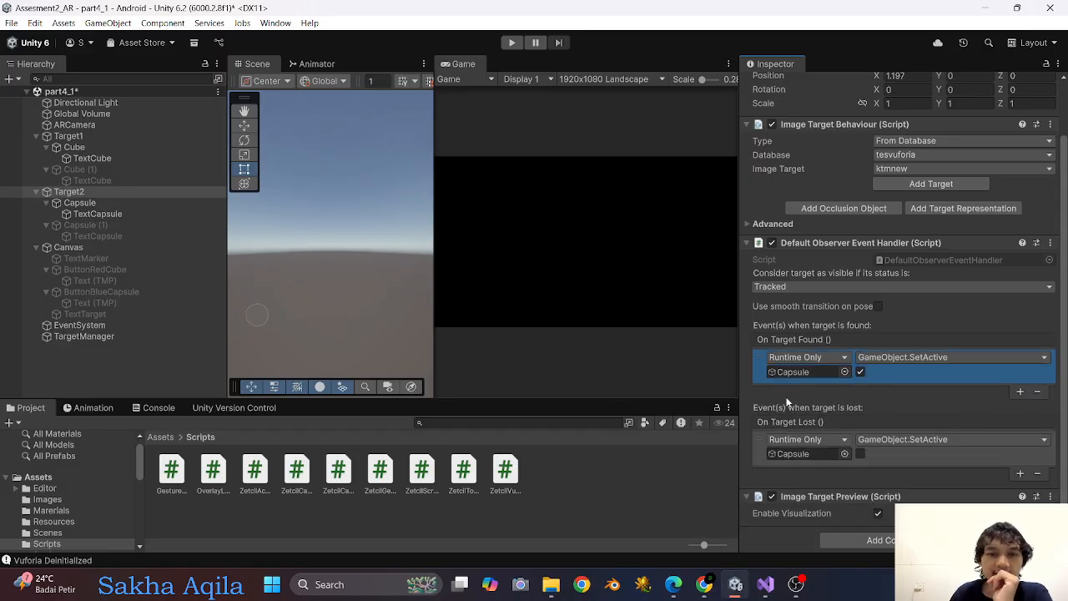
# Replace Capsule with TargetManager in Target2's On Target Found callback, using ZetcilVuforiaTarget.SetTarget with value 2.
pyautogui.scroll(-1, 787, 403)
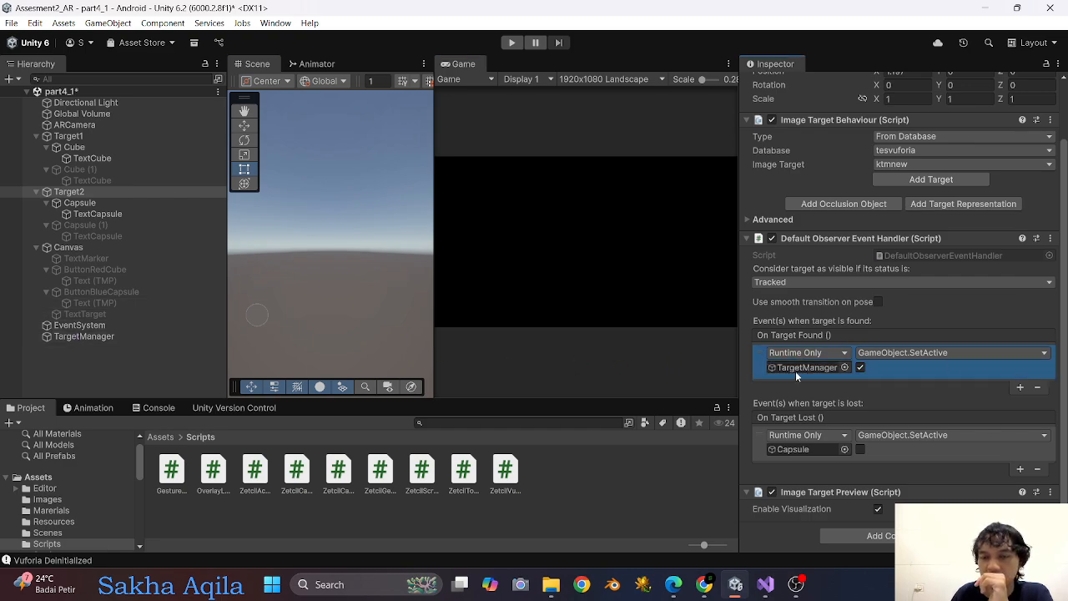
pyautogui.click(962, 357)
pyautogui.moveTo(906, 422)
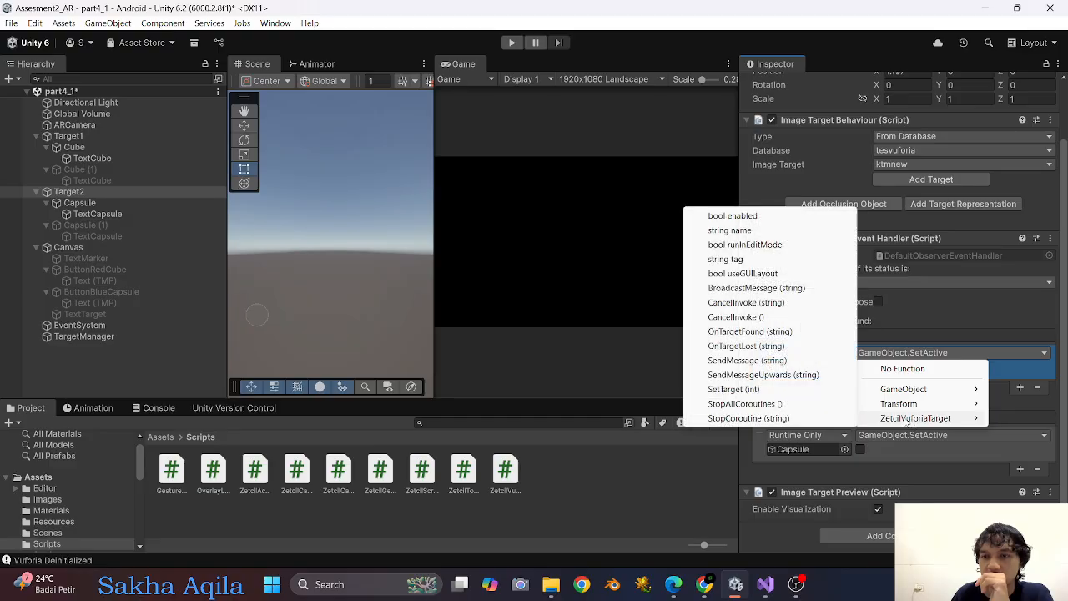
pyautogui.click(733, 389)
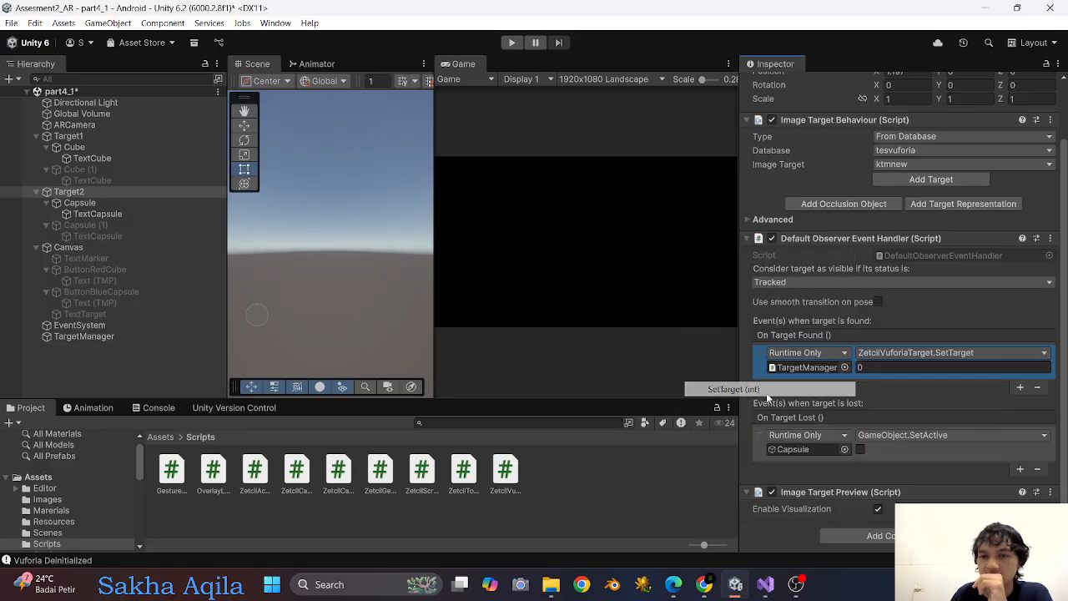
pyautogui.click(896, 368)
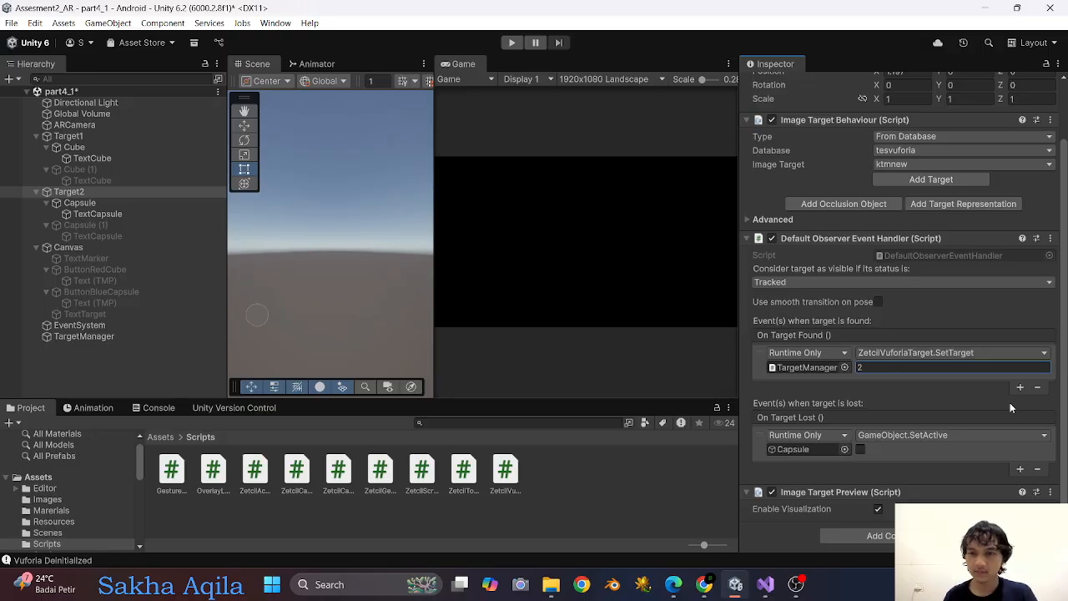
# Replace Capsule with TargetManager in Target2's On Target Lost callback, using ZetcilVuforiaTarget.SetTarget with value -2.
pyautogui.moveTo(87, 337); pyautogui.dragTo(806, 448)
pyautogui.click(946, 435)
pyautogui.moveTo(911, 498)
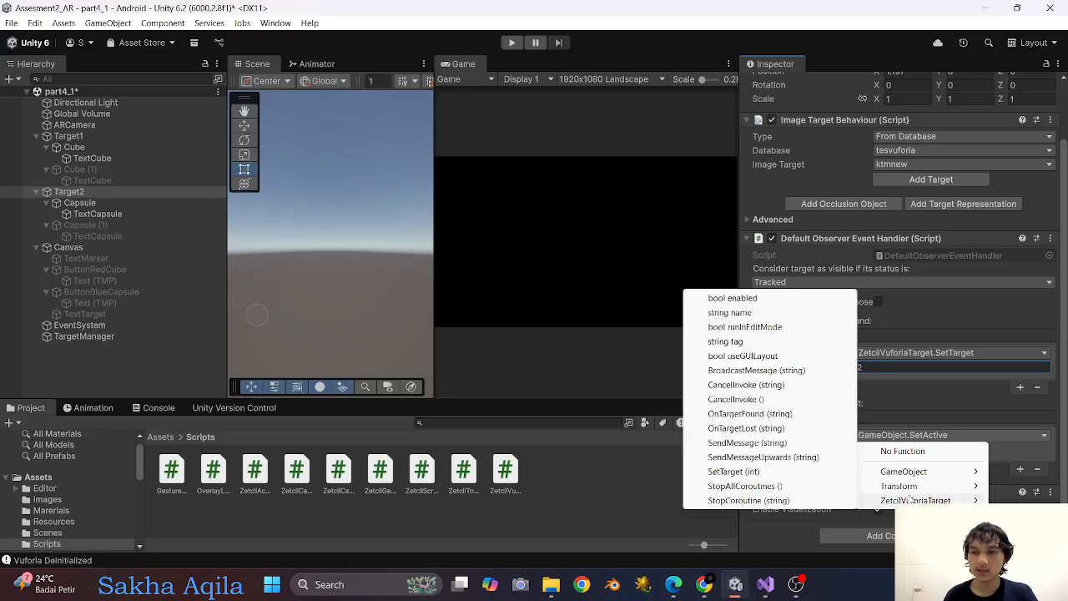
pyautogui.click(787, 470)
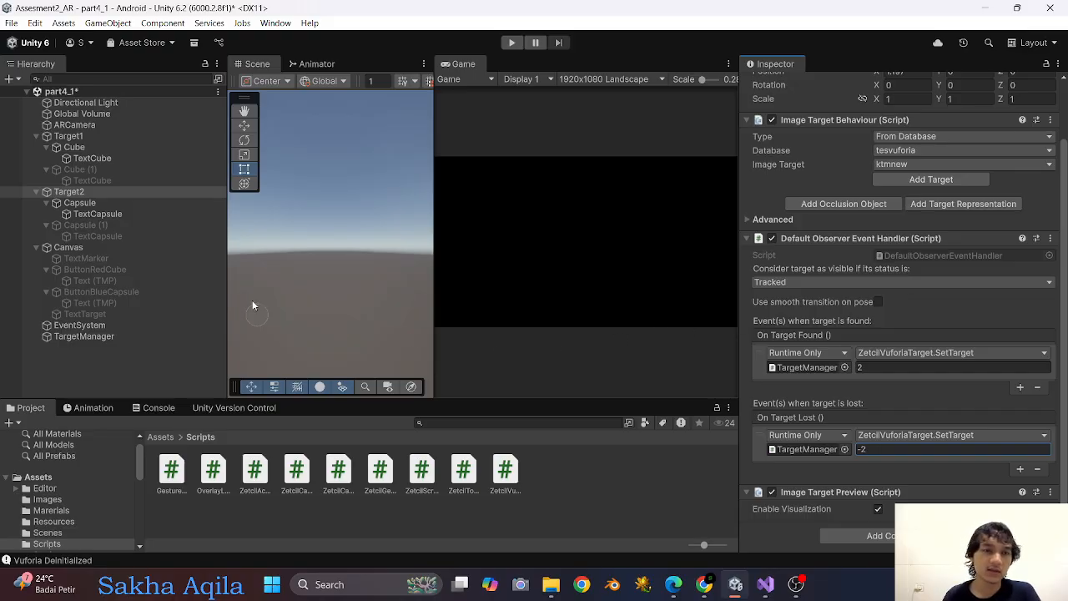
# Replace Cube with TargetManager in Target1's On Target Found callback, using ZetcilVuforiaTarget.SetTarget with value 2.
pyautogui.click(108, 145)
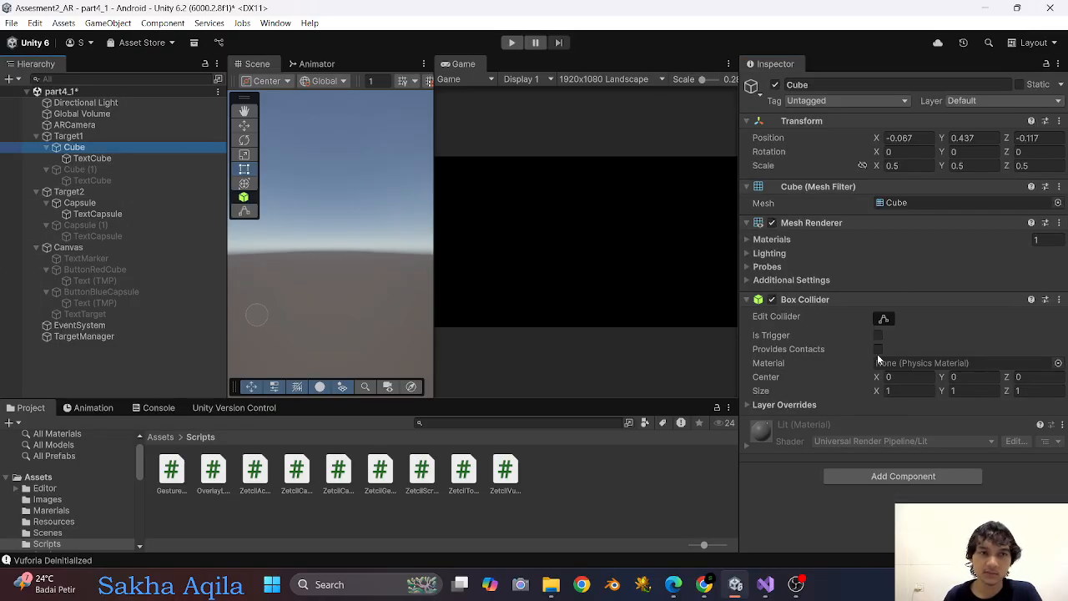
pyautogui.click(121, 136)
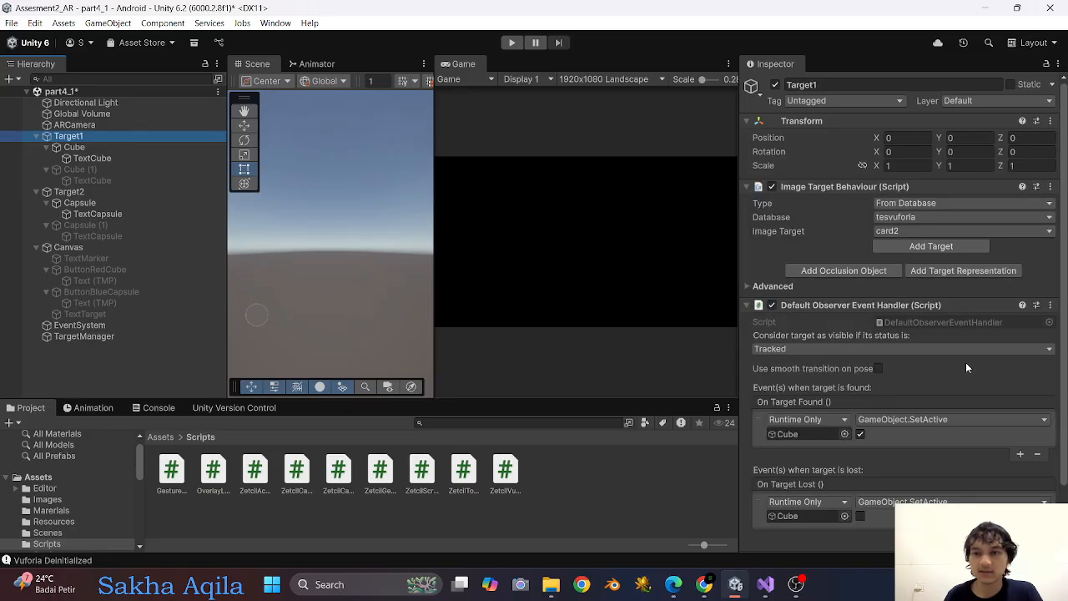
pyautogui.scroll(-1, 929, 424)
pyautogui.click(809, 396)
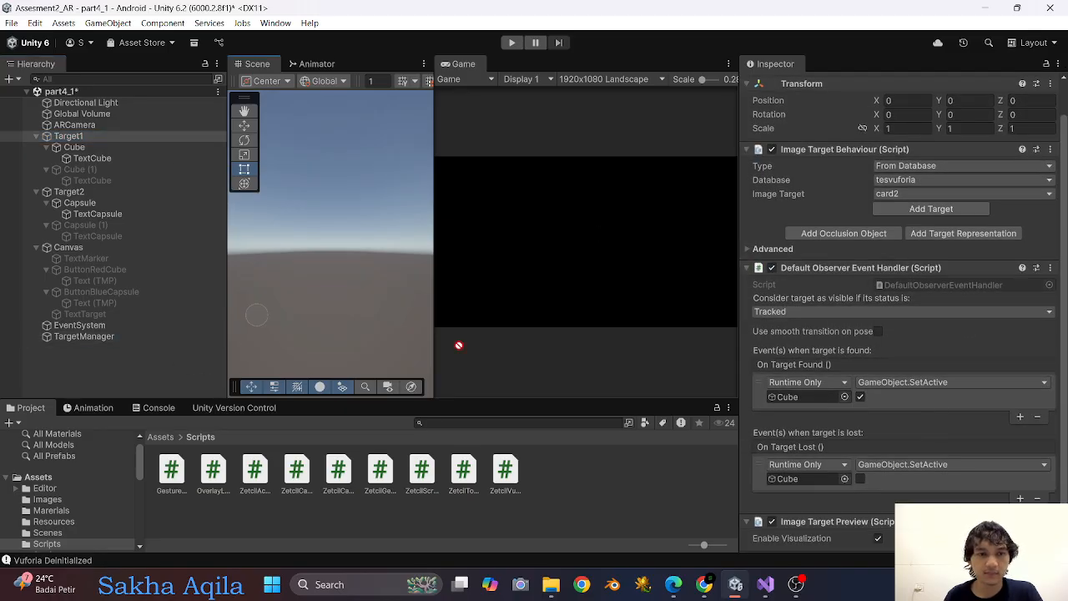
pyautogui.click(917, 390)
pyautogui.moveTo(913, 448)
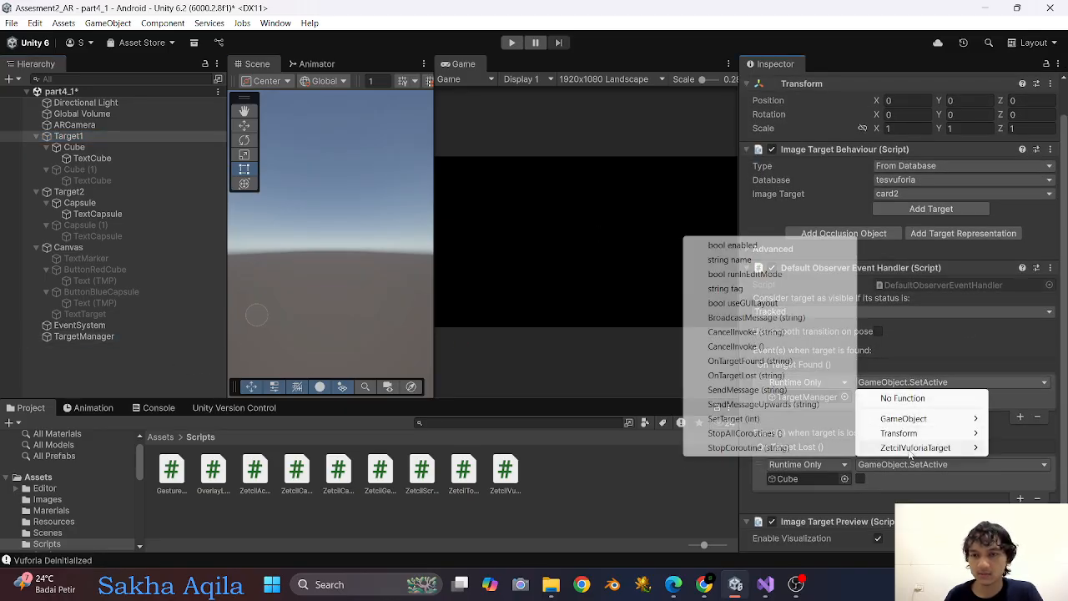
pyautogui.click(773, 420)
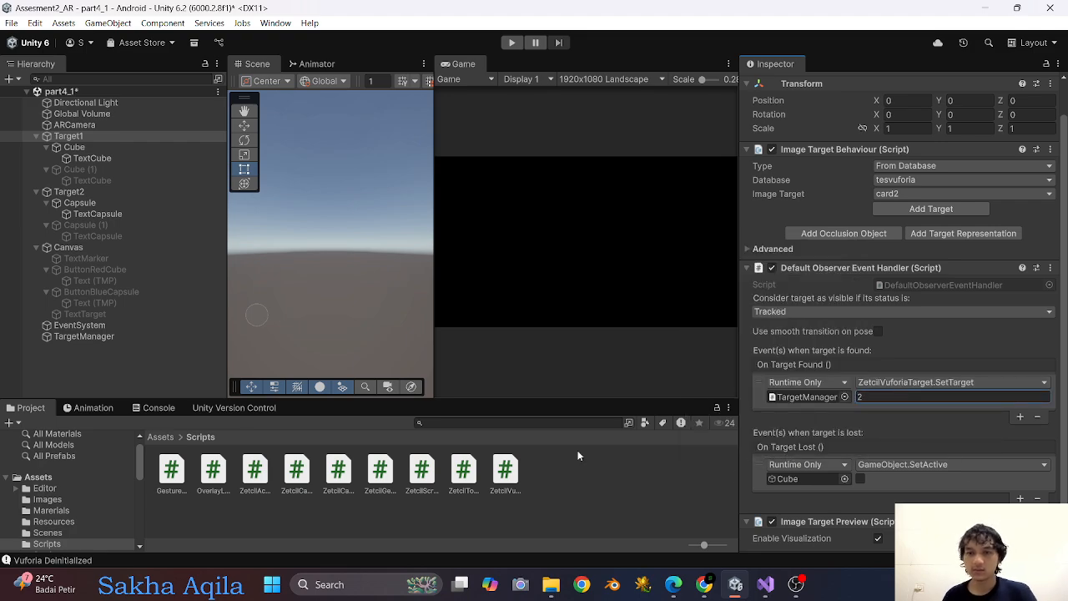
# Replace Cube with TargetManager in Target1's On Target Lost callback, using ZetcilVuforiaTarget.SetTarget with value -2.
pyautogui.click(816, 480)
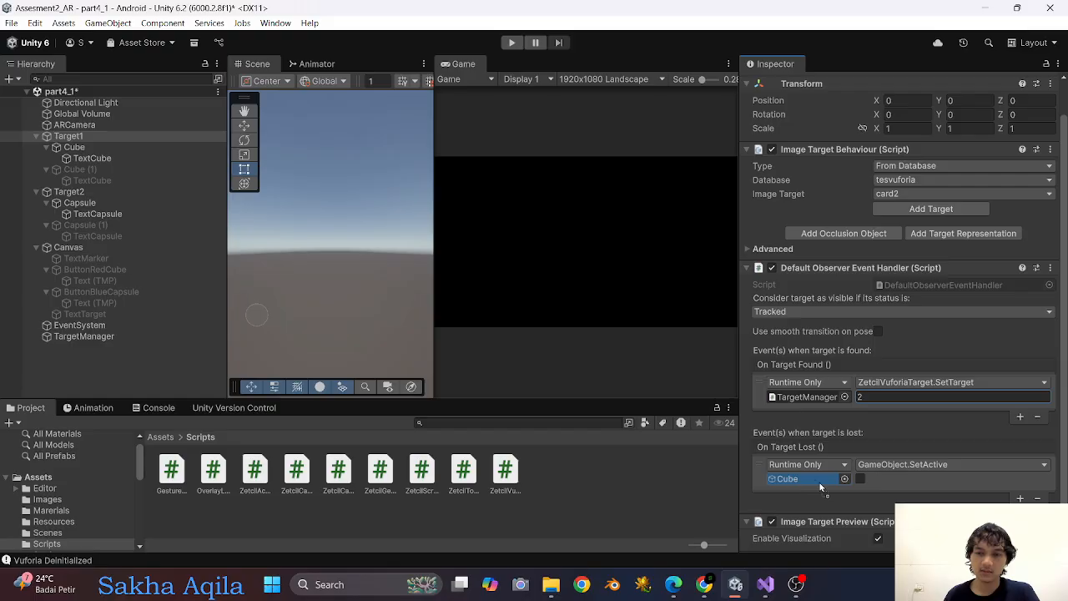
pyautogui.click(912, 465)
pyautogui.moveTo(888, 530)
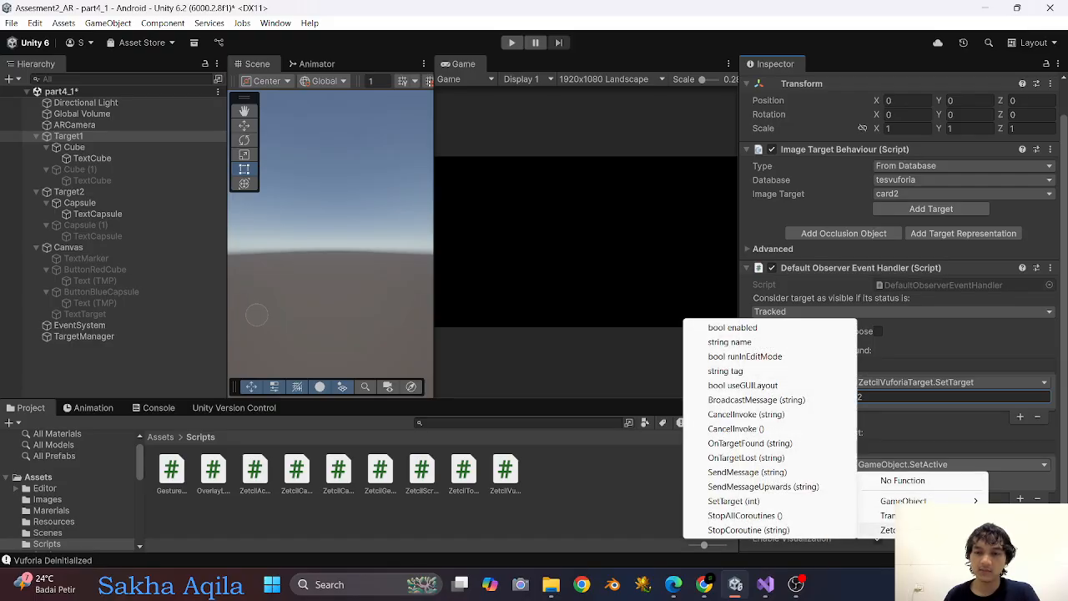
pyautogui.click(722, 502)
pyautogui.click(872, 478)
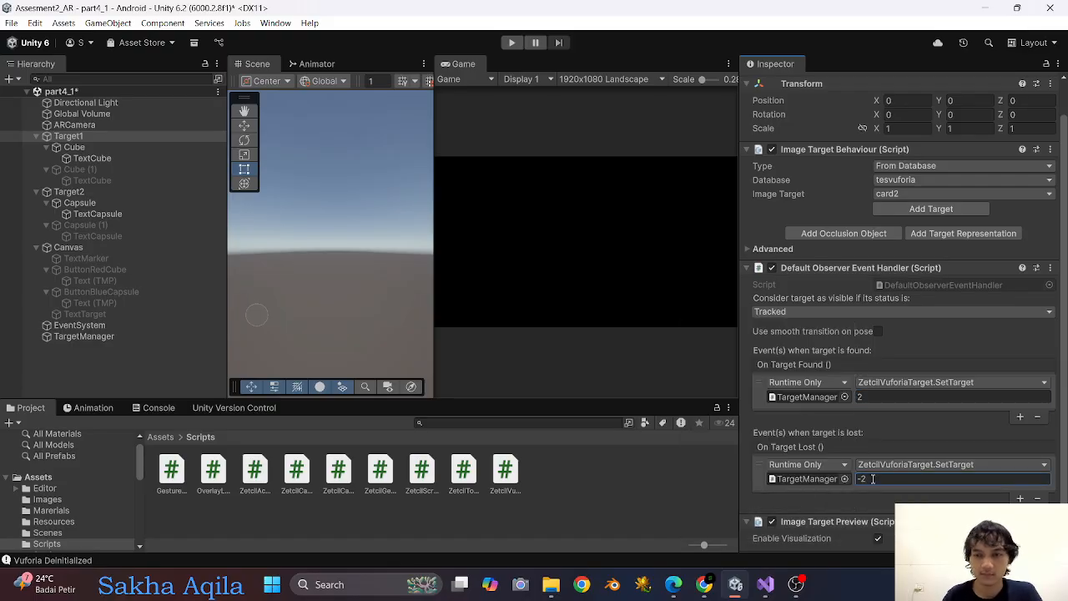
pyautogui.scroll(-1, 889, 472)
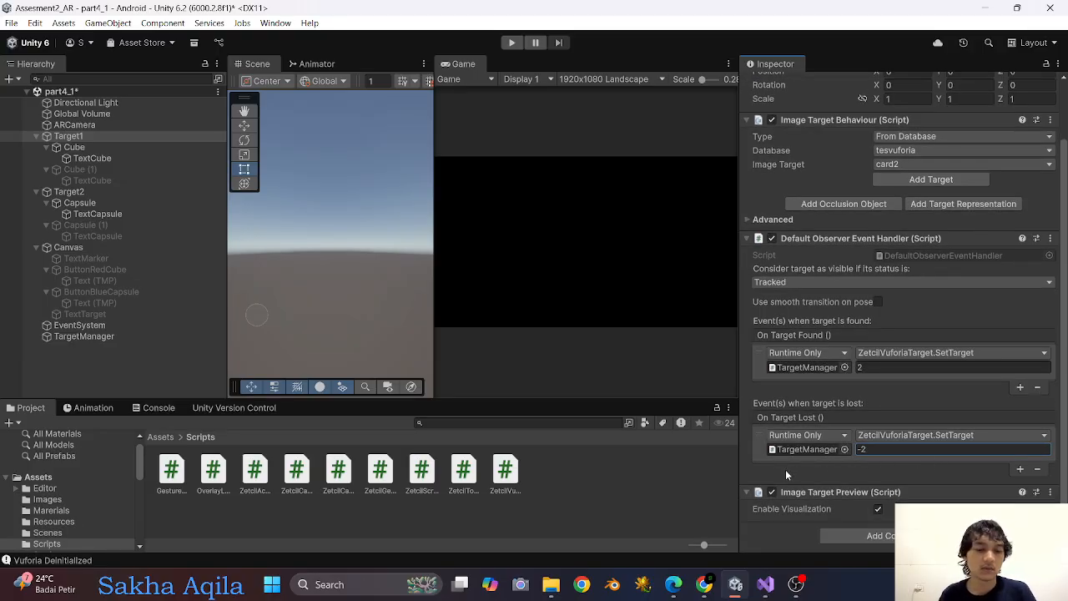
# Widen the Game view, and in OBS remove the Video Capture Device source from the scene.
pyautogui.moveTo(228, 250); pyautogui.dragTo(143, 246)
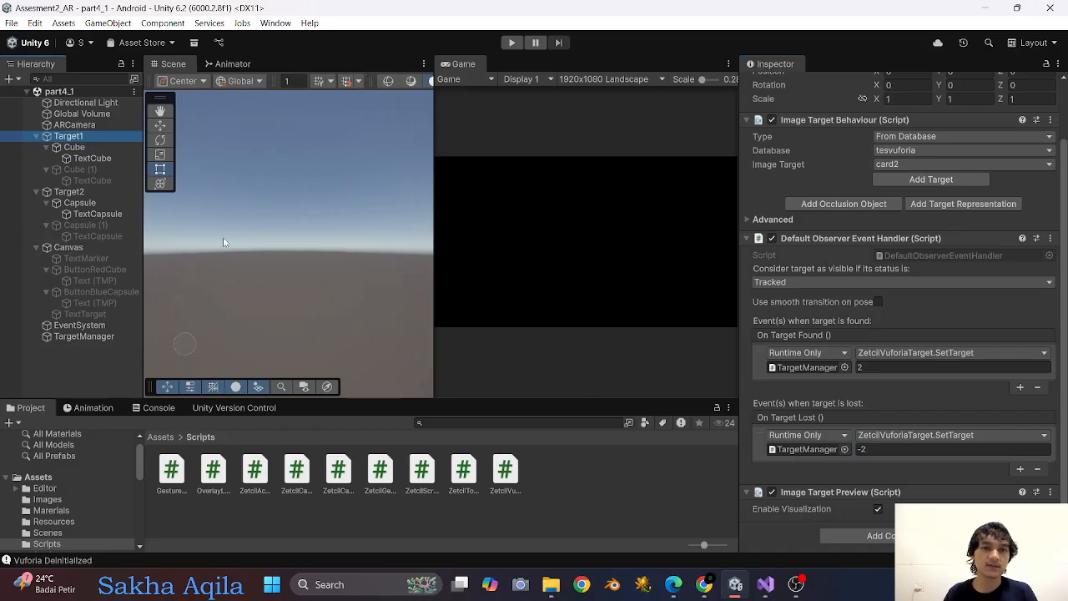
pyautogui.moveTo(435, 182); pyautogui.dragTo(269, 200)
pyautogui.click(794, 582)
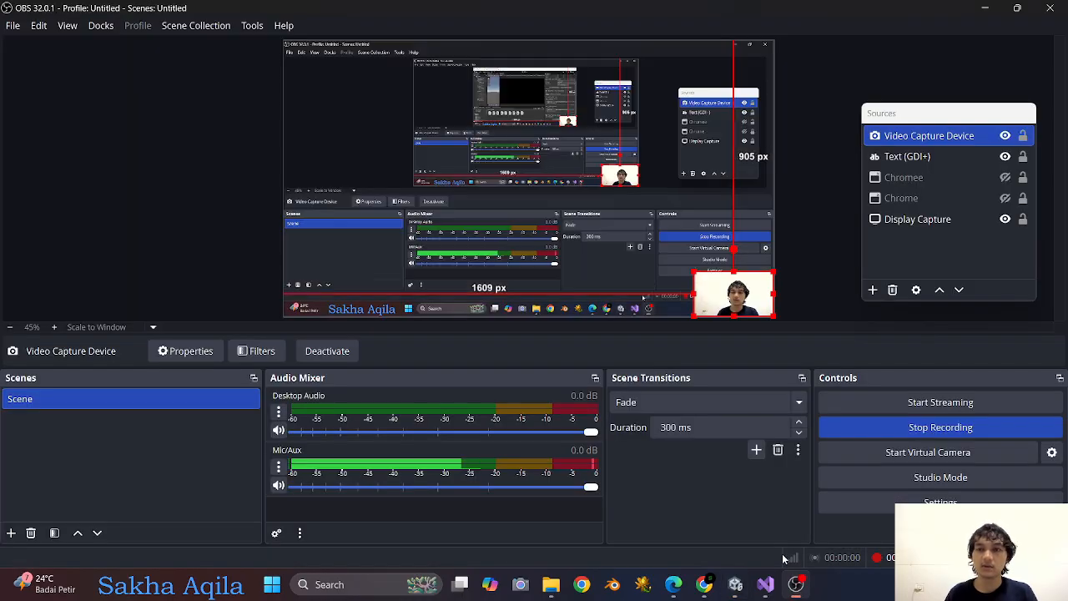
pyautogui.rightClick(915, 137)
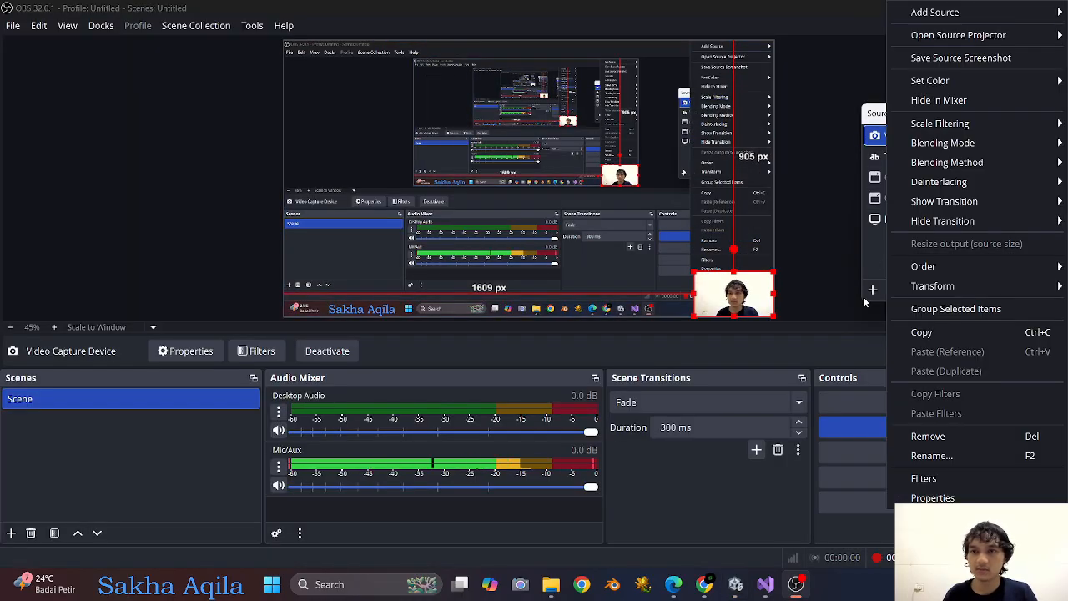
pyautogui.click(927, 436)
pyautogui.click(600, 301)
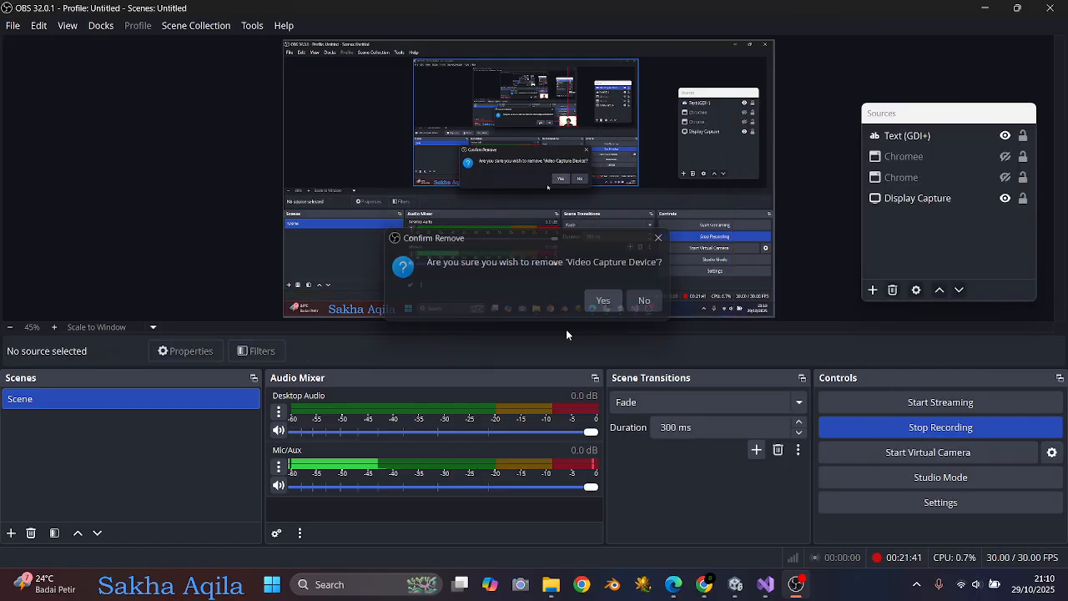
# Switch back to Unity, test the scene in the maximized Game view, and stop the run.
pyautogui.click(735, 583)
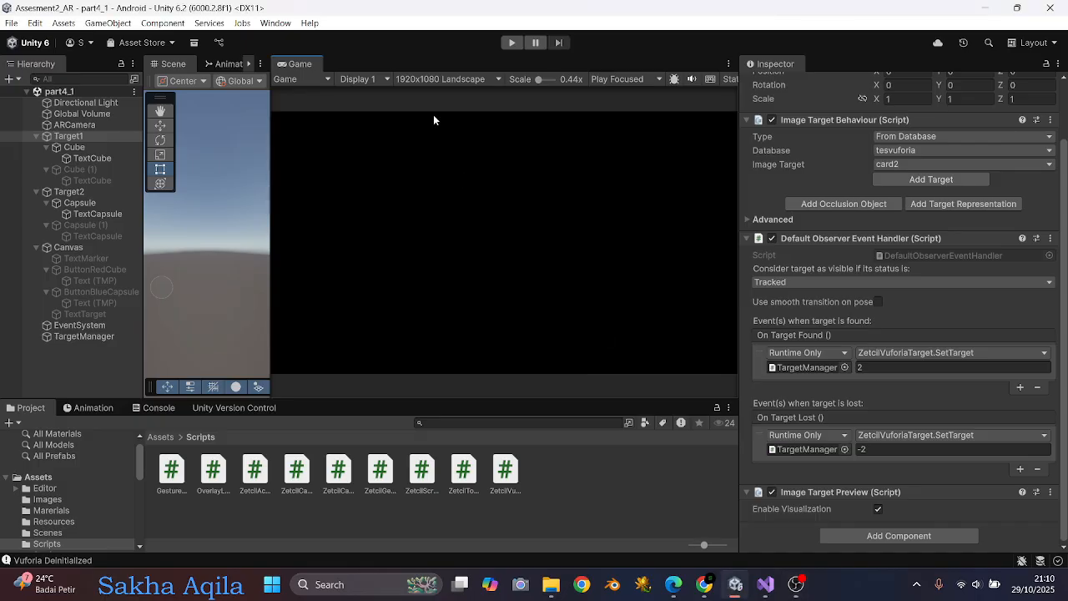
pyautogui.doubleClick(298, 64)
pyautogui.click(510, 43)
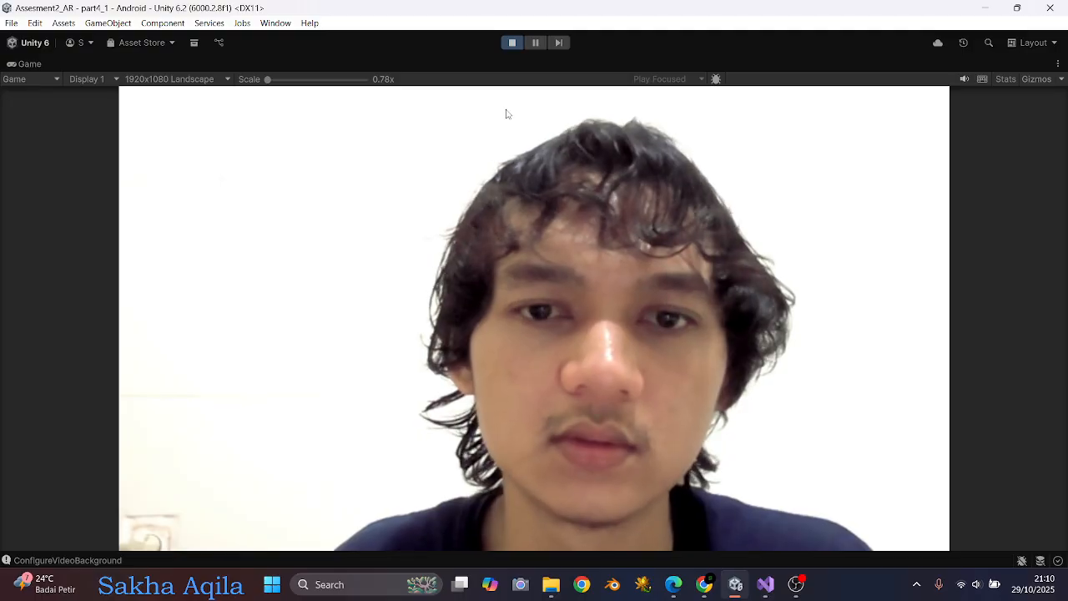
pyautogui.click(513, 43)
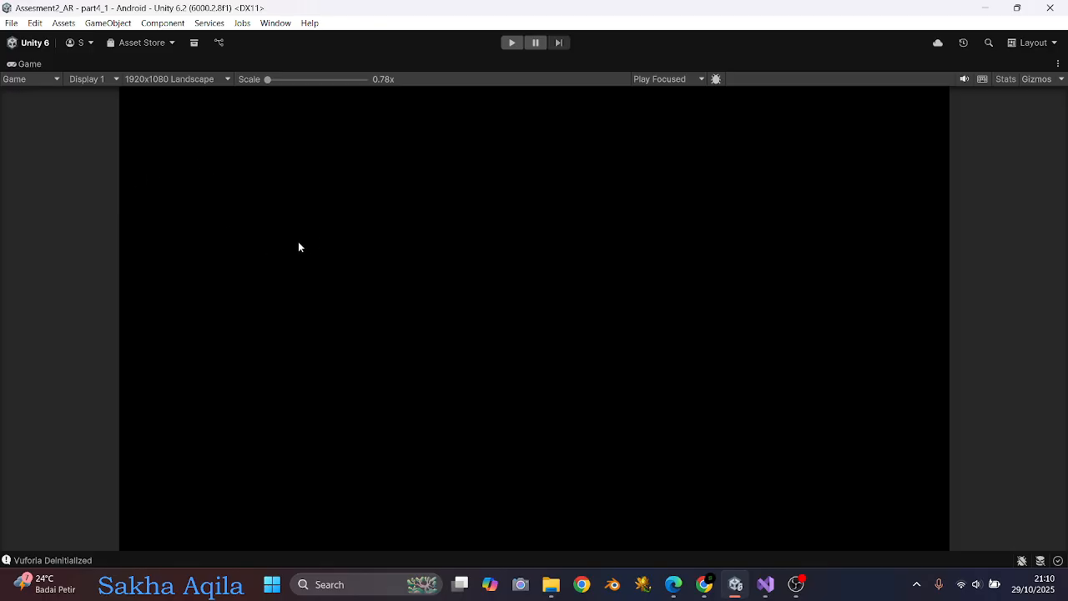
pyautogui.doubleClick(28, 64)
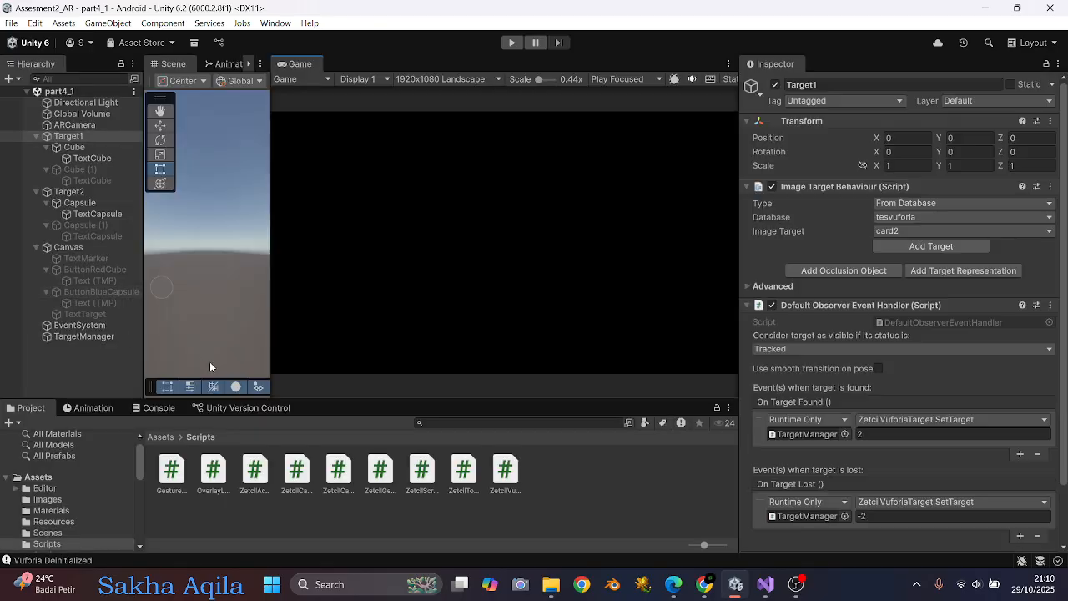
# Review the required total weights and the TextTarget and TextMarker callbacks in TargetManager's Target Events.
pyautogui.click(90, 336)
pyautogui.scroll(-5, 835, 394)
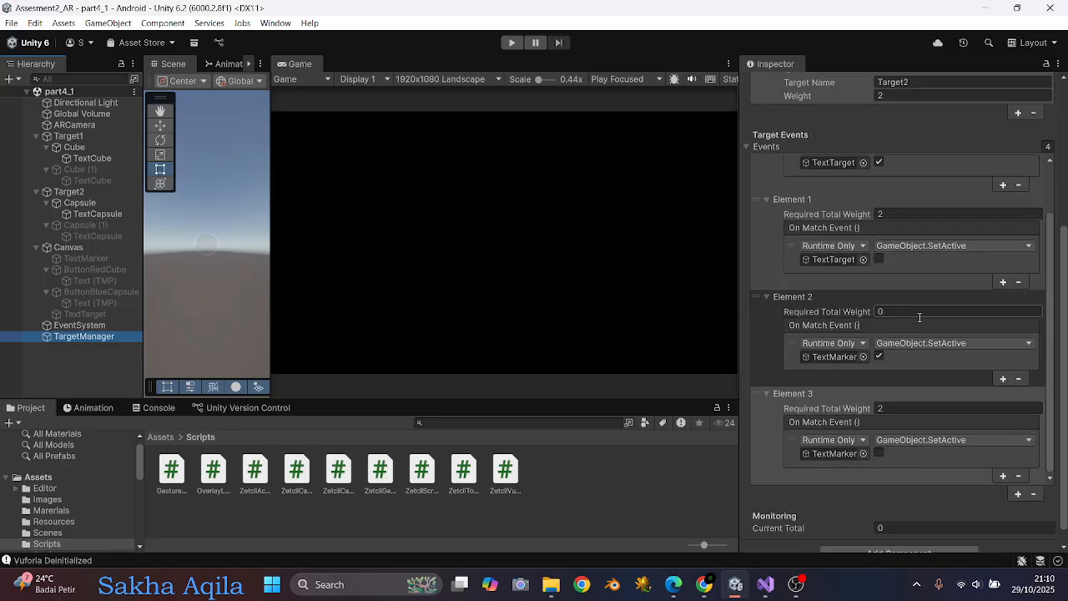
pyautogui.click(940, 405)
pyautogui.scroll(-1, 941, 404)
pyautogui.click(874, 338)
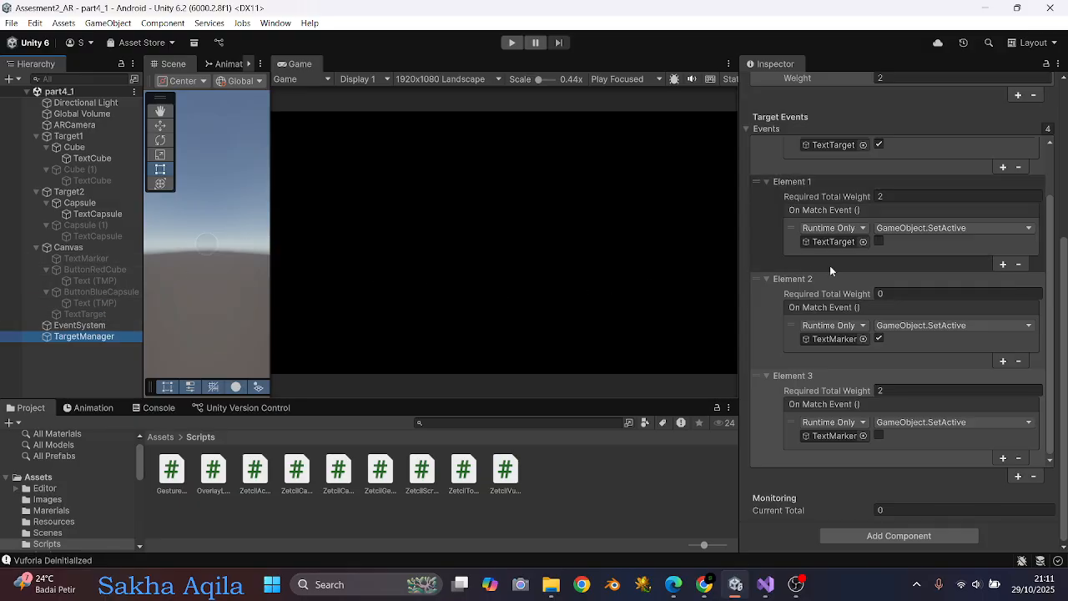
pyautogui.click(892, 382)
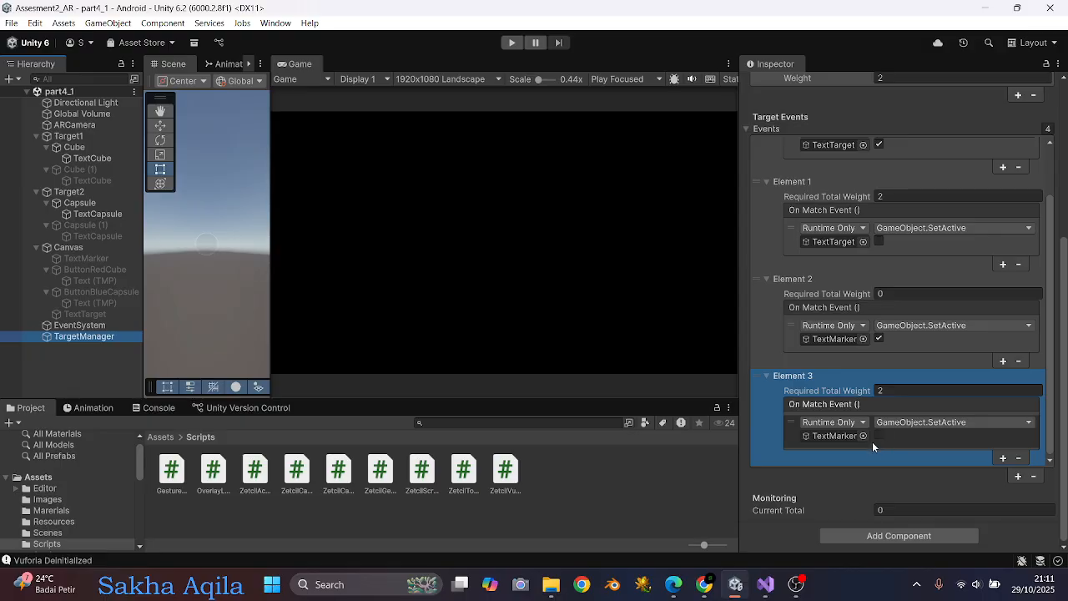
# Activate the TextMarker object under Canvas.
pyautogui.moveTo(81, 260); pyautogui.dragTo(481, 241)
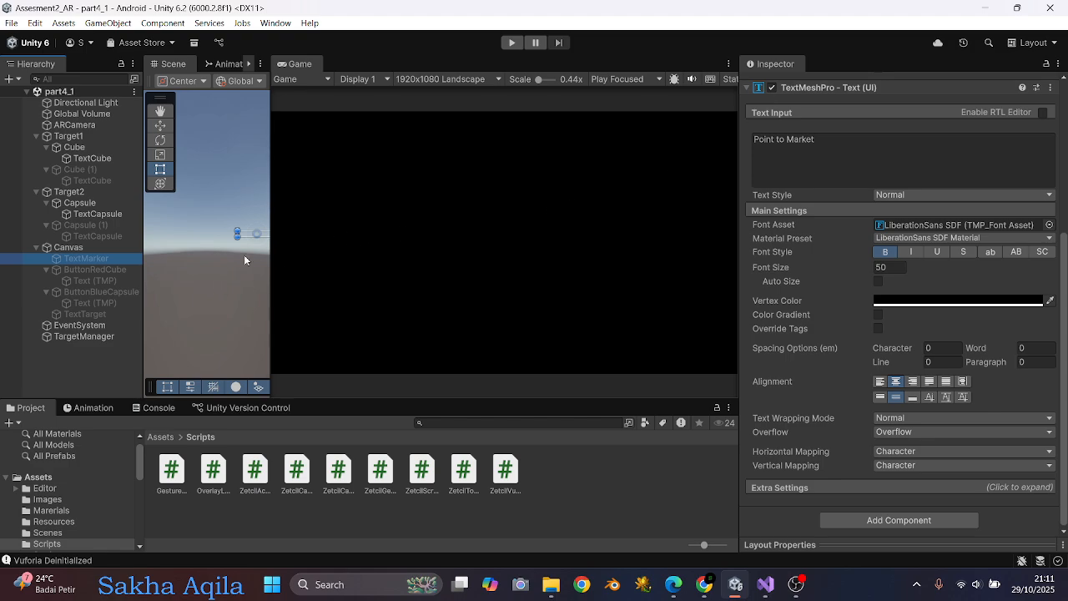
pyautogui.scroll(3, 838, 182)
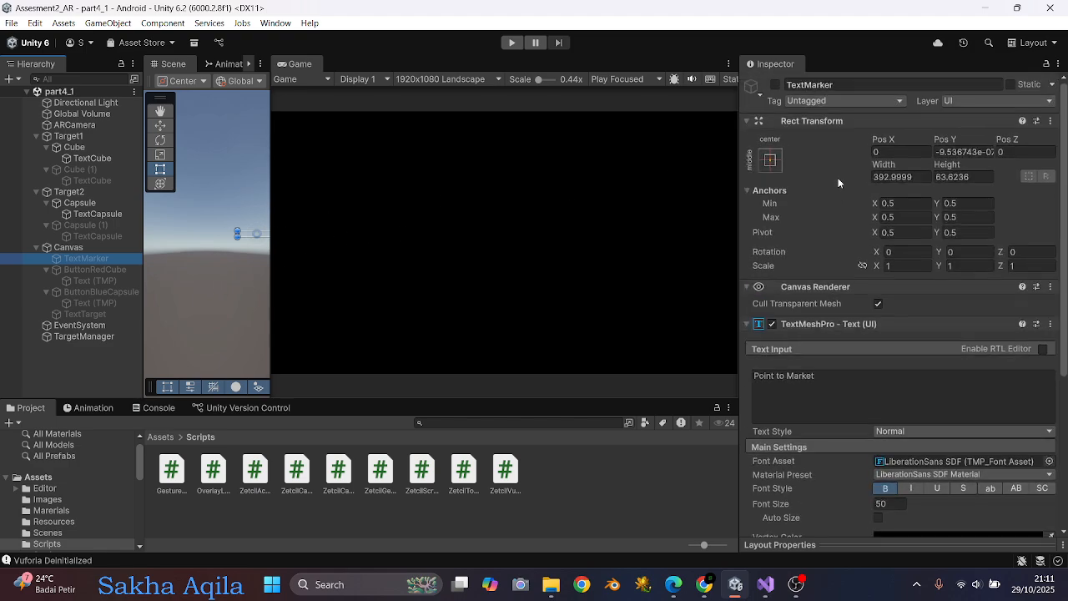
pyautogui.click(778, 85)
pyautogui.click(777, 85)
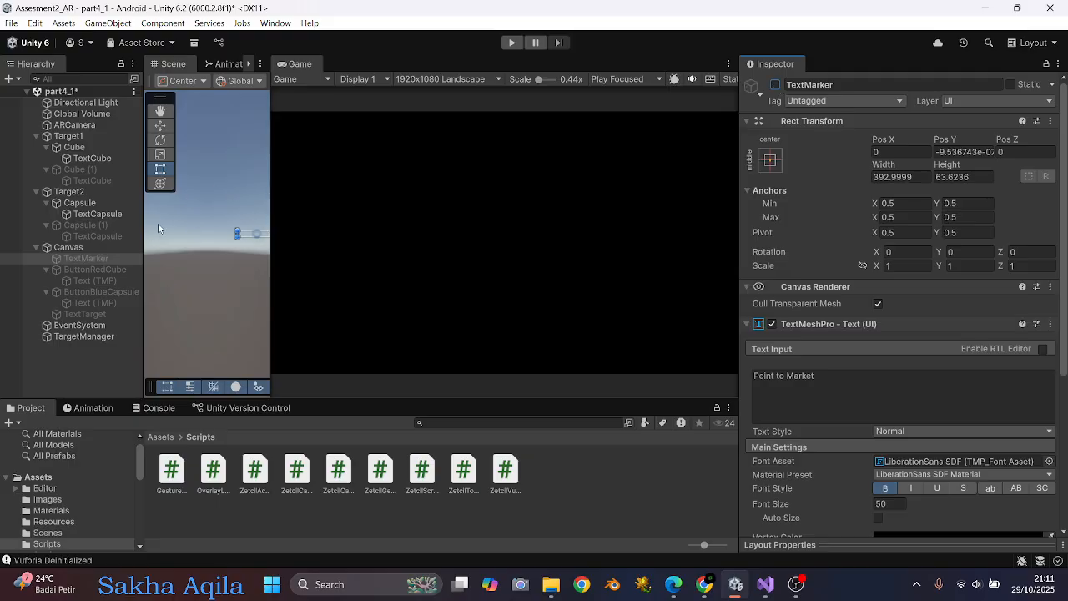
pyautogui.click(776, 85)
# Run the scene in the maximized Game view to test TextMarker with the card2 marker, and stop the run.
pyautogui.moveTo(146, 217); pyautogui.dragTo(93, 218)
pyautogui.click(512, 42)
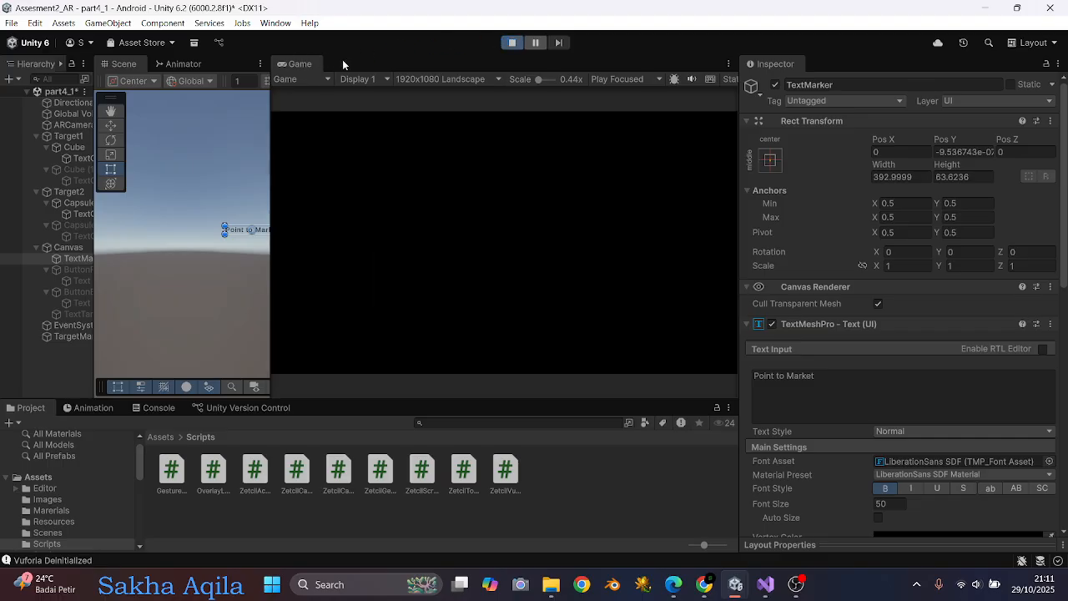
pyautogui.doubleClick(299, 64)
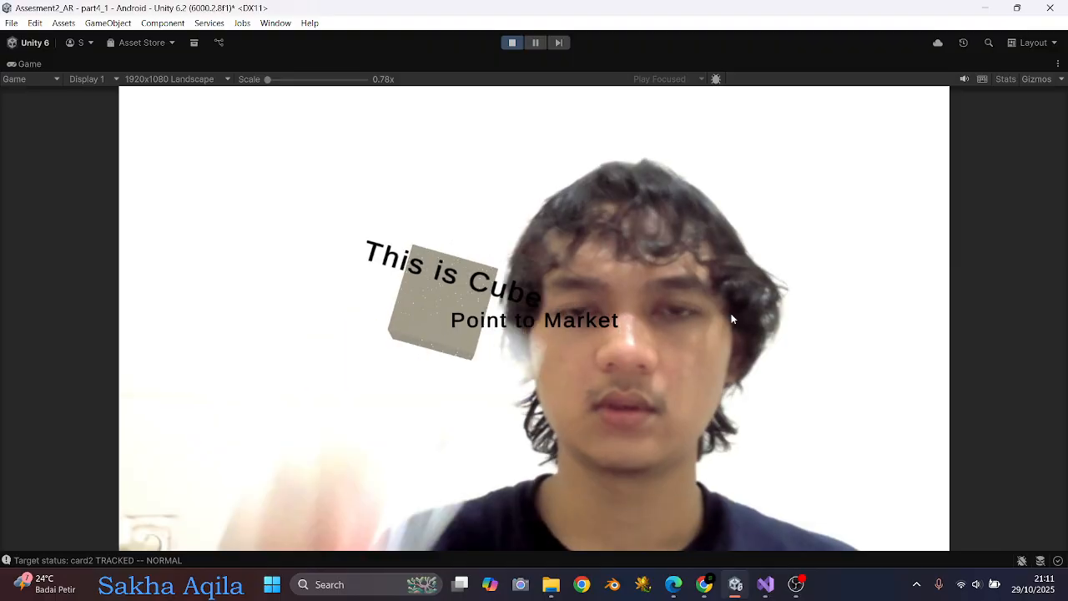
pyautogui.click(511, 42)
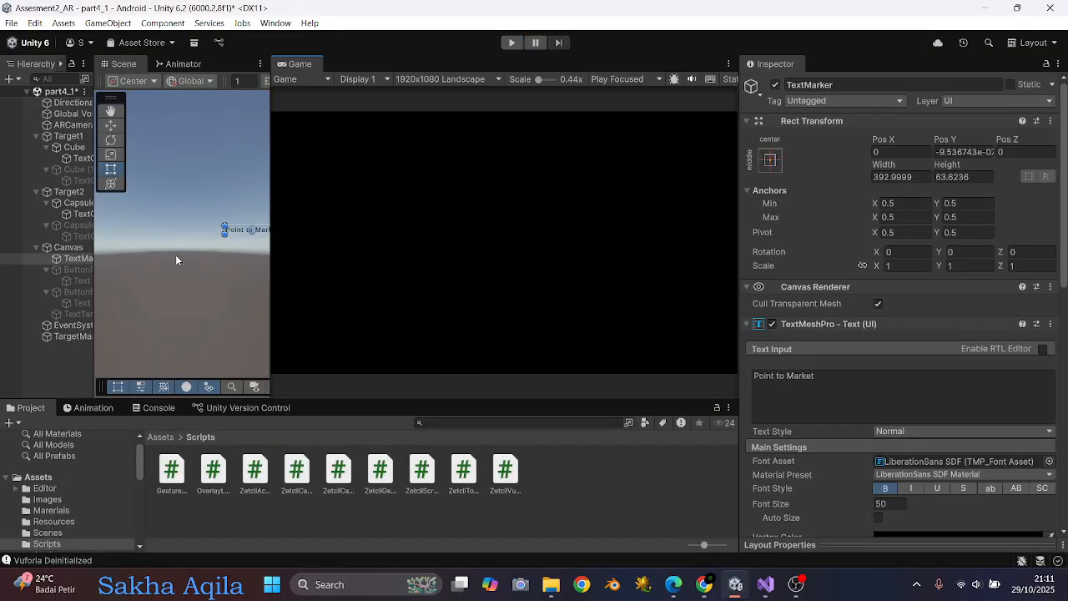
# Check the SetTarget callbacks in Target1's and Target2's found and lost events.
pyautogui.moveTo(270, 180); pyautogui.dragTo(446, 183)
pyautogui.moveTo(93, 229); pyautogui.dragTo(361, 233)
pyautogui.click(83, 136)
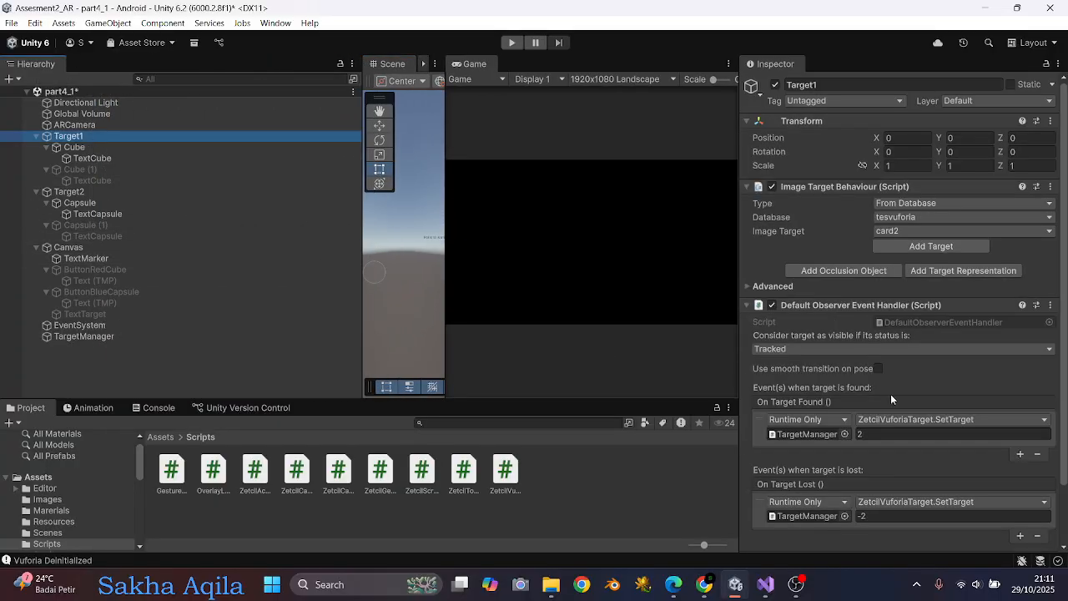
pyautogui.scroll(-3, 897, 399)
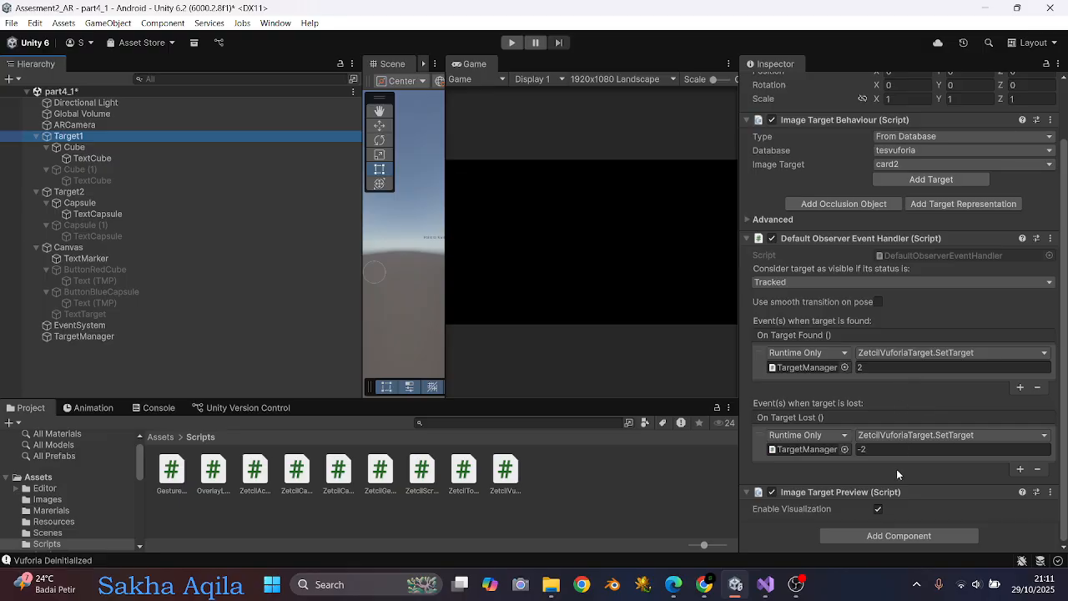
pyautogui.click(119, 193)
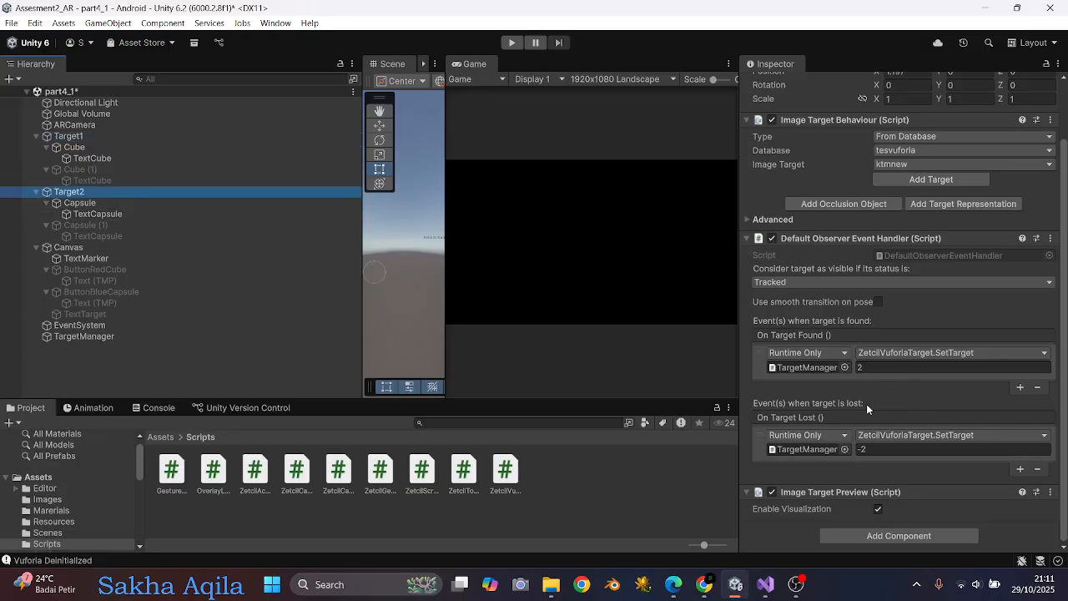
# Set the Current Total in TargetManager's Monitoring section to 4.
pyautogui.click(87, 336)
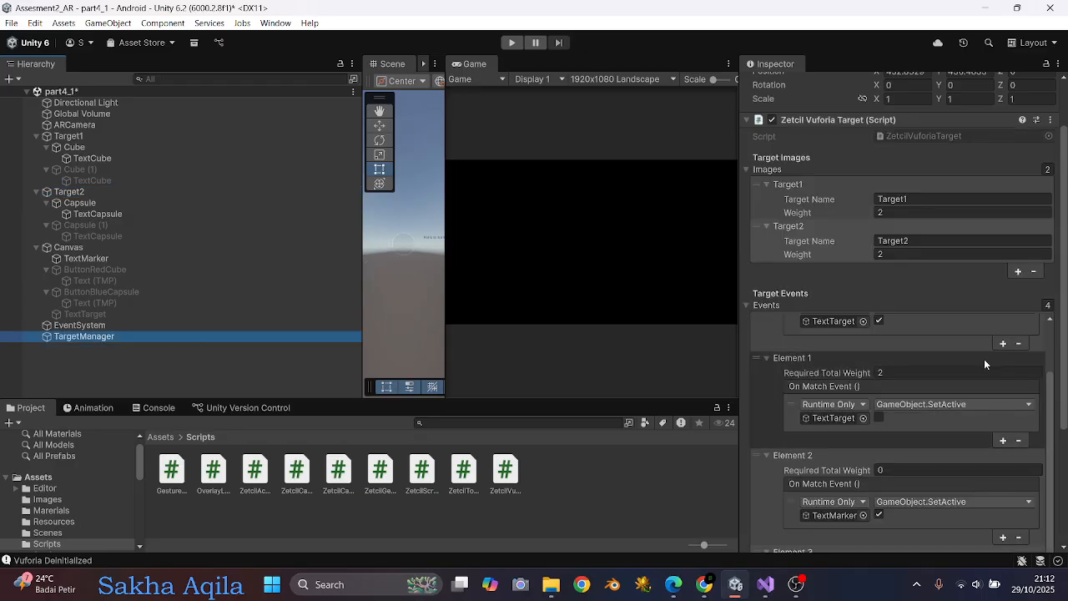
pyautogui.scroll(1, 986, 357)
pyautogui.scroll(-7, 986, 357)
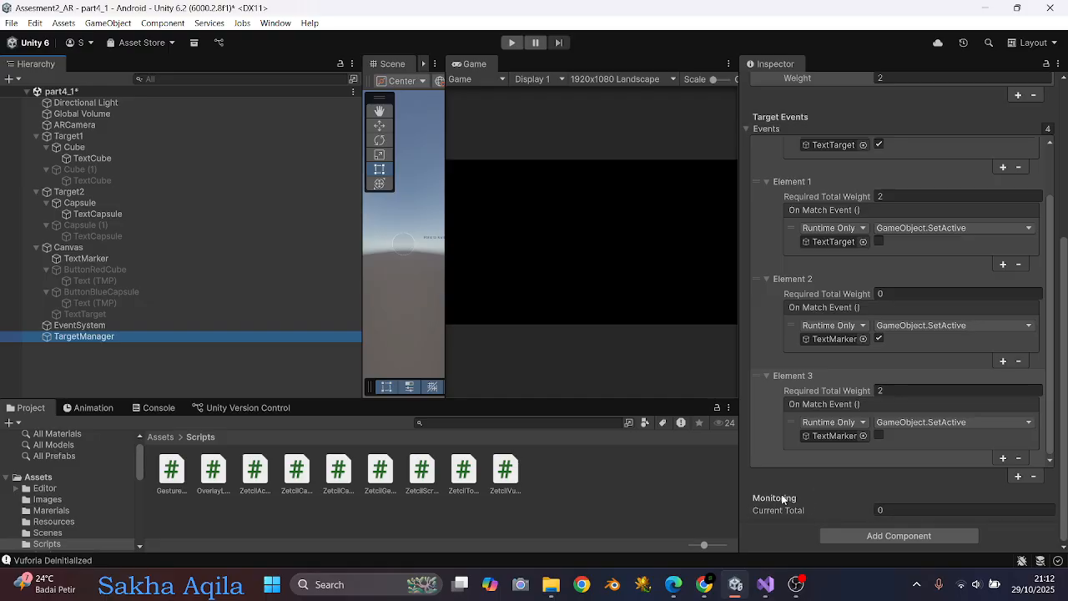
pyautogui.click(924, 514)
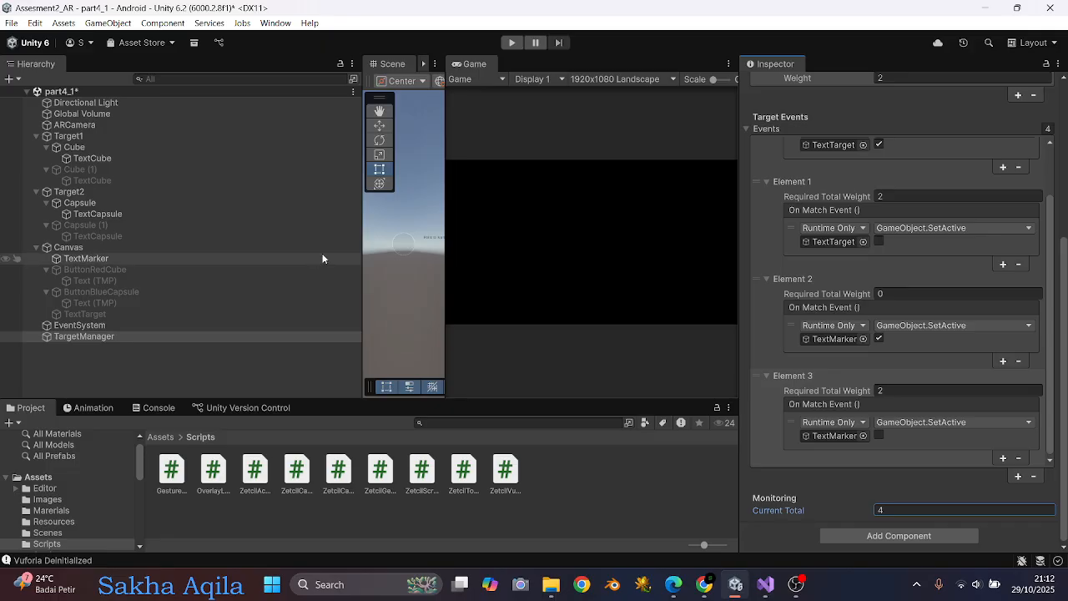
# Deactivate TextMarker under Canvas and run the scene in the maximized Game view.
pyautogui.click(134, 258)
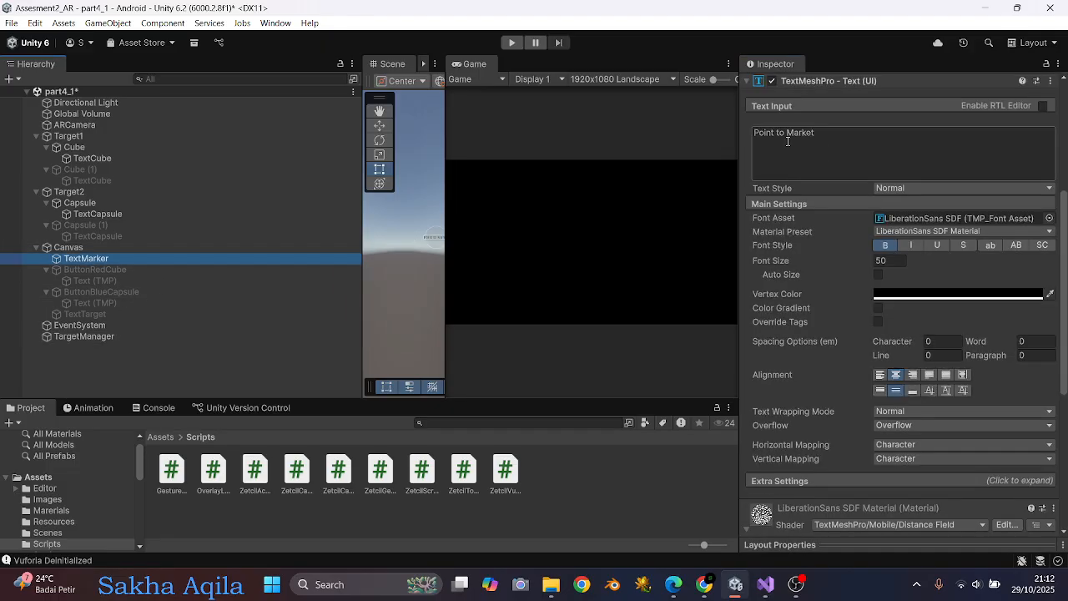
pyautogui.click(775, 84)
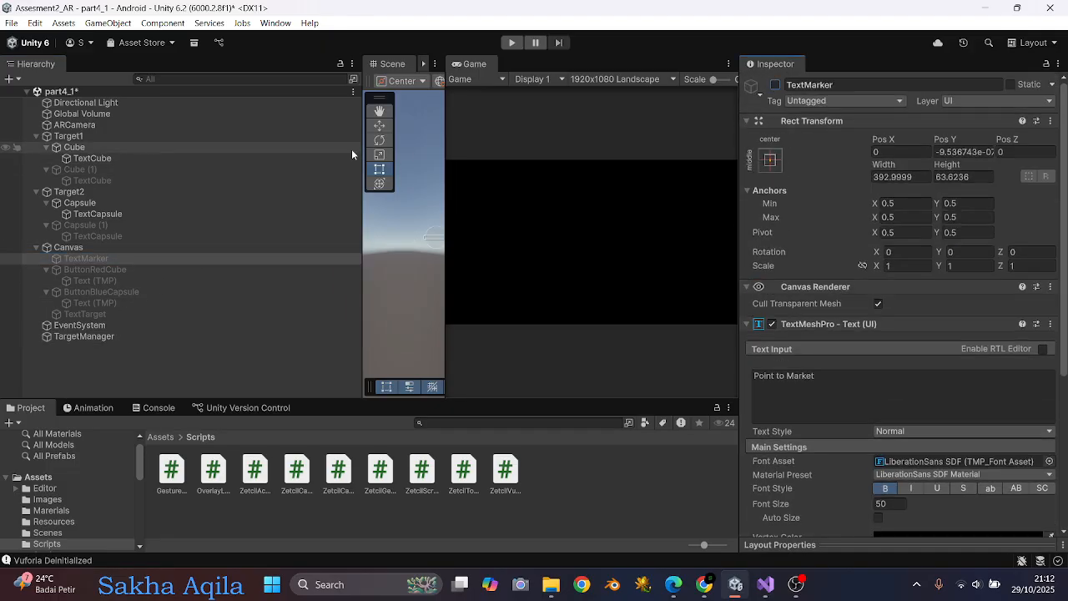
pyautogui.moveTo(357, 144); pyautogui.dragTo(90, 146)
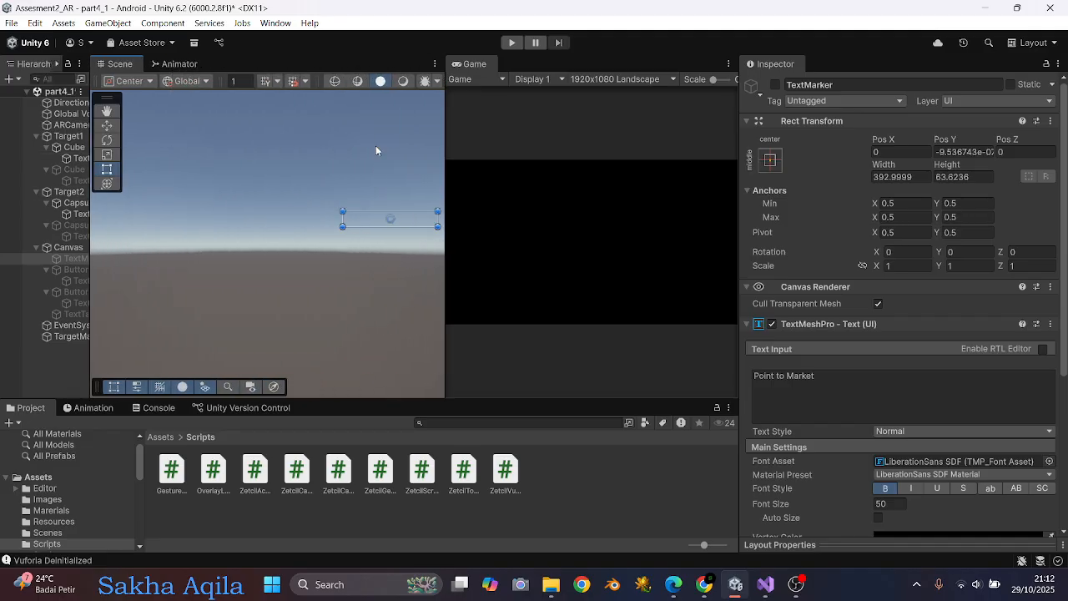
pyautogui.doubleClick(473, 64)
pyautogui.click(514, 43)
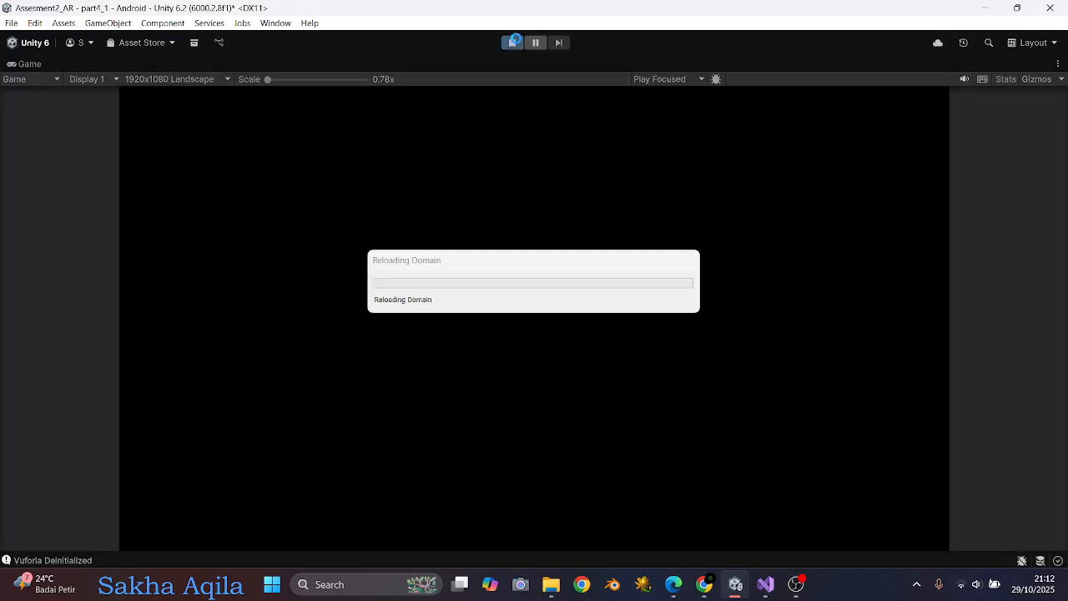